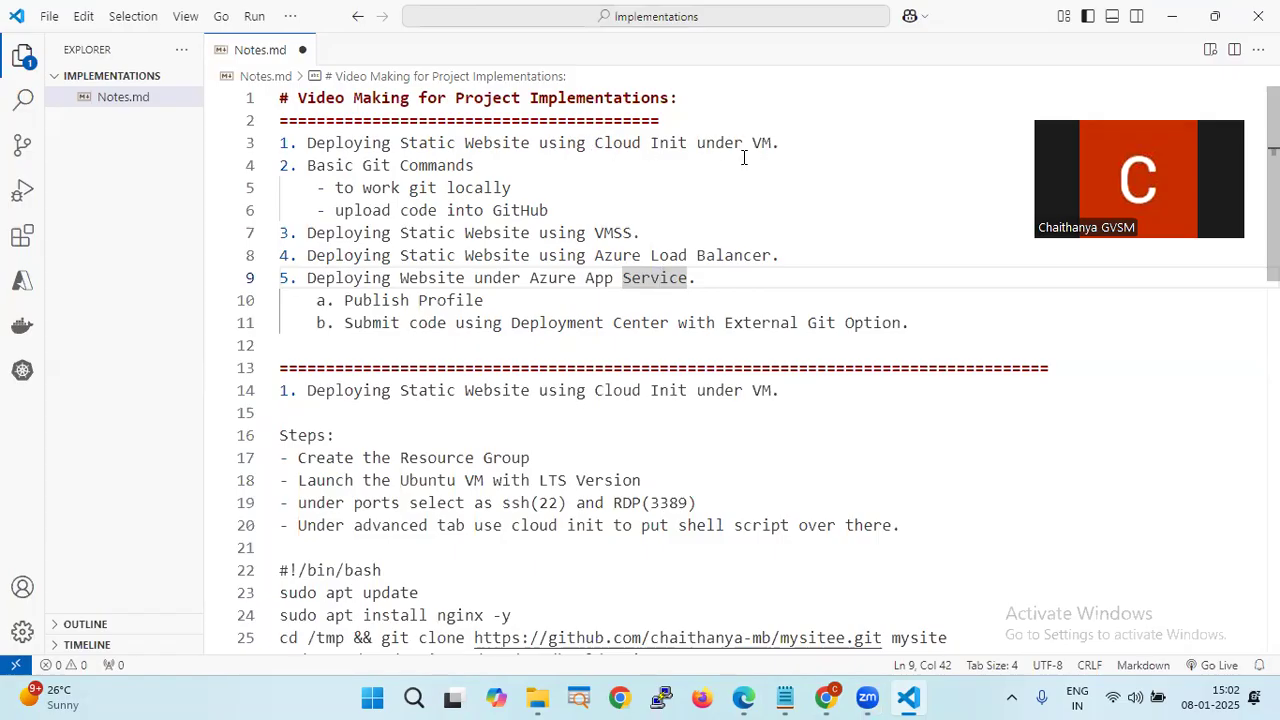
- Highlight the Git, VMSS, Load Balancer, App Service and Cloud Init topics in the notes
drag(293, 163, 573, 201)
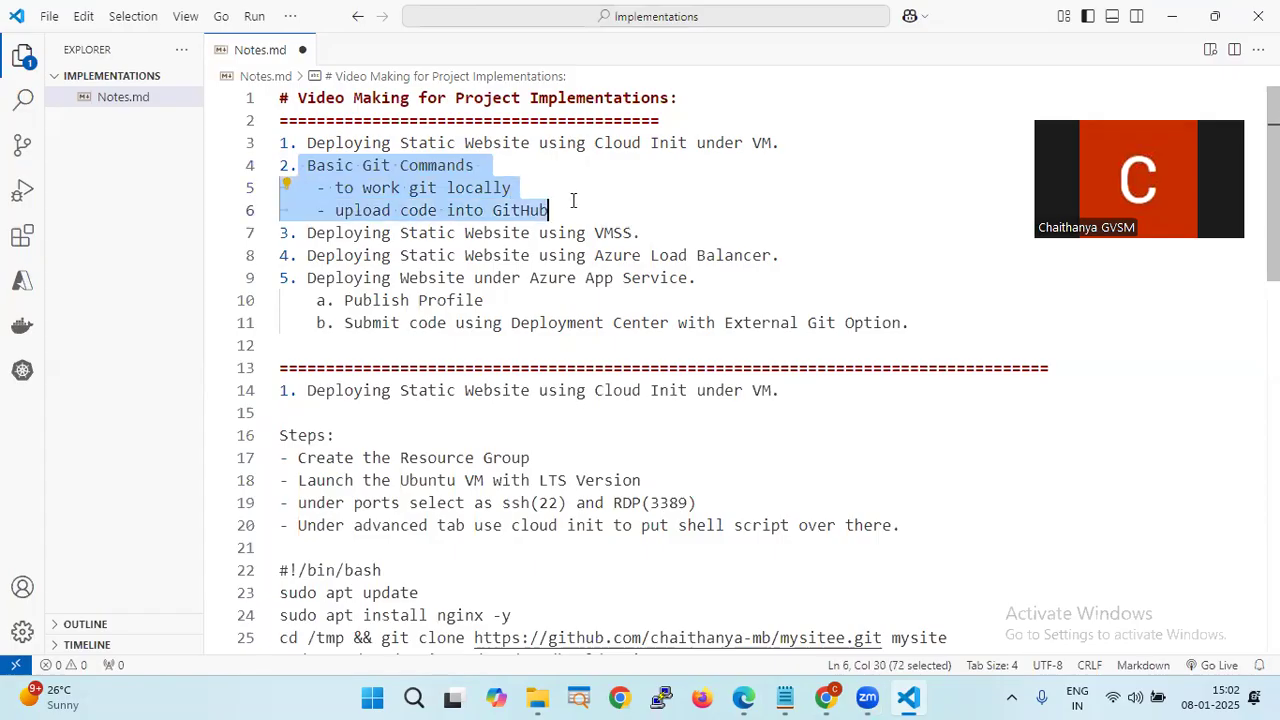
click(594, 191)
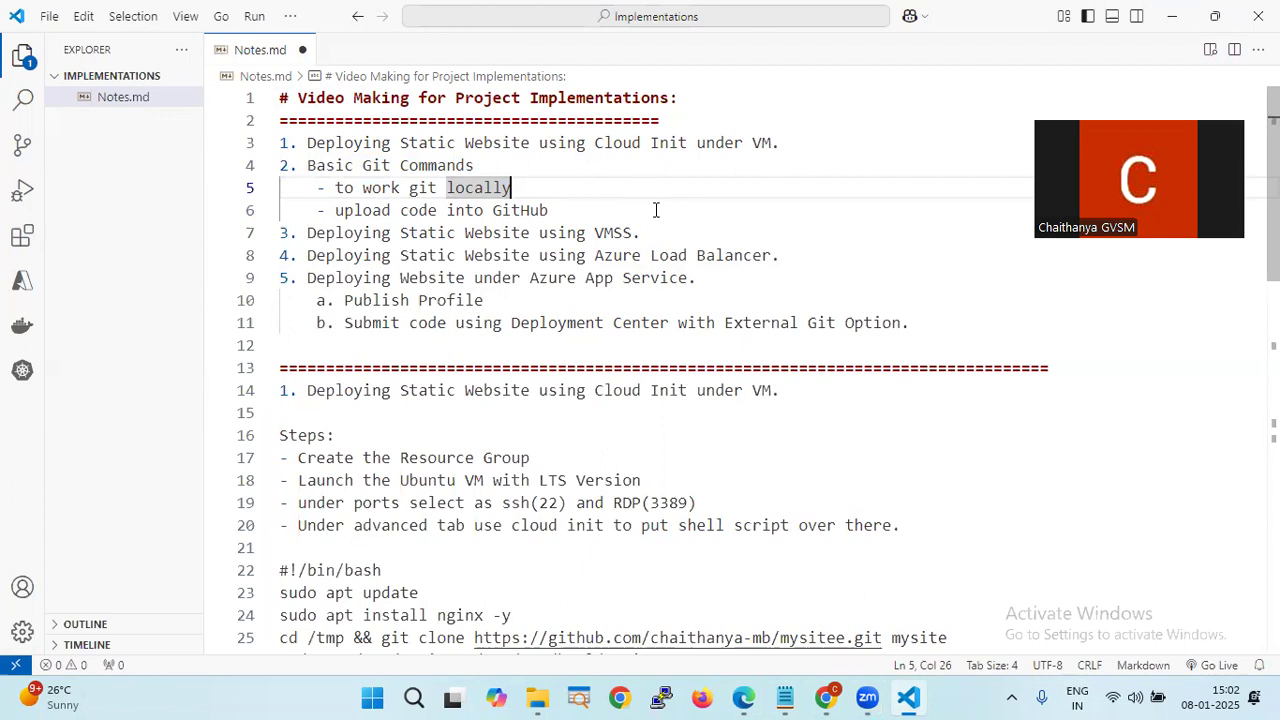
drag(662, 232, 283, 235)
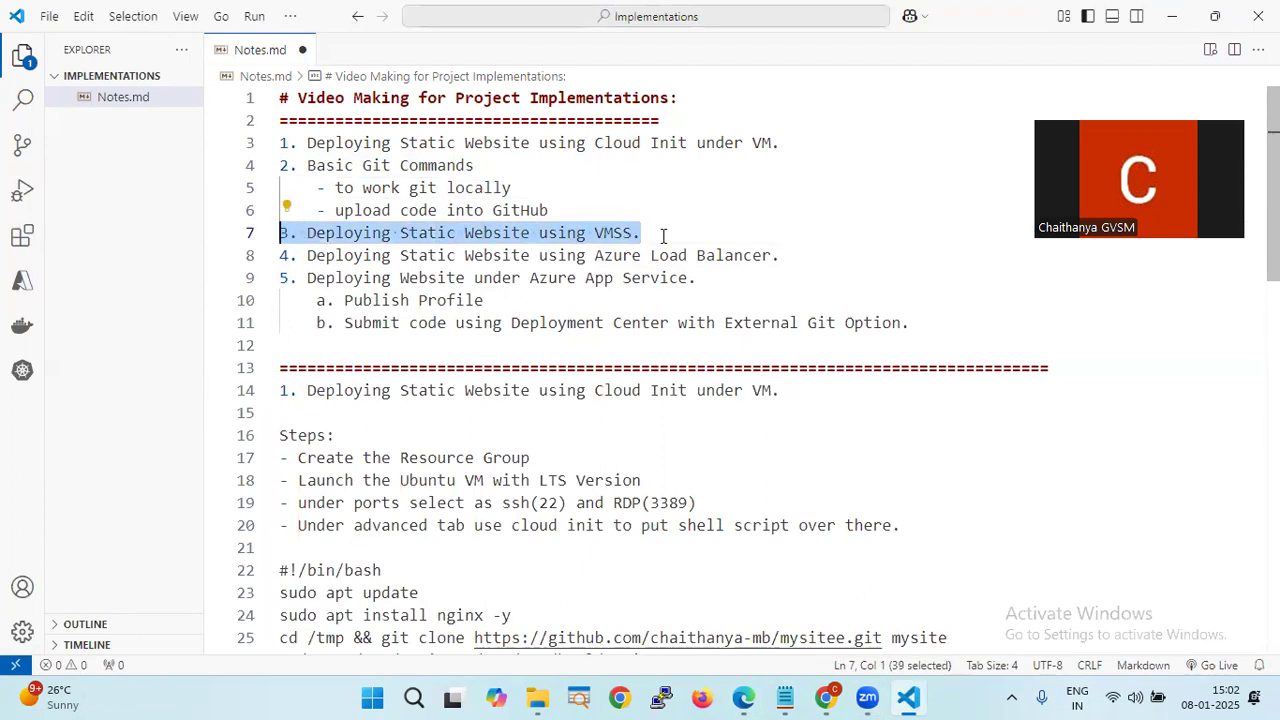
drag(782, 256, 280, 256)
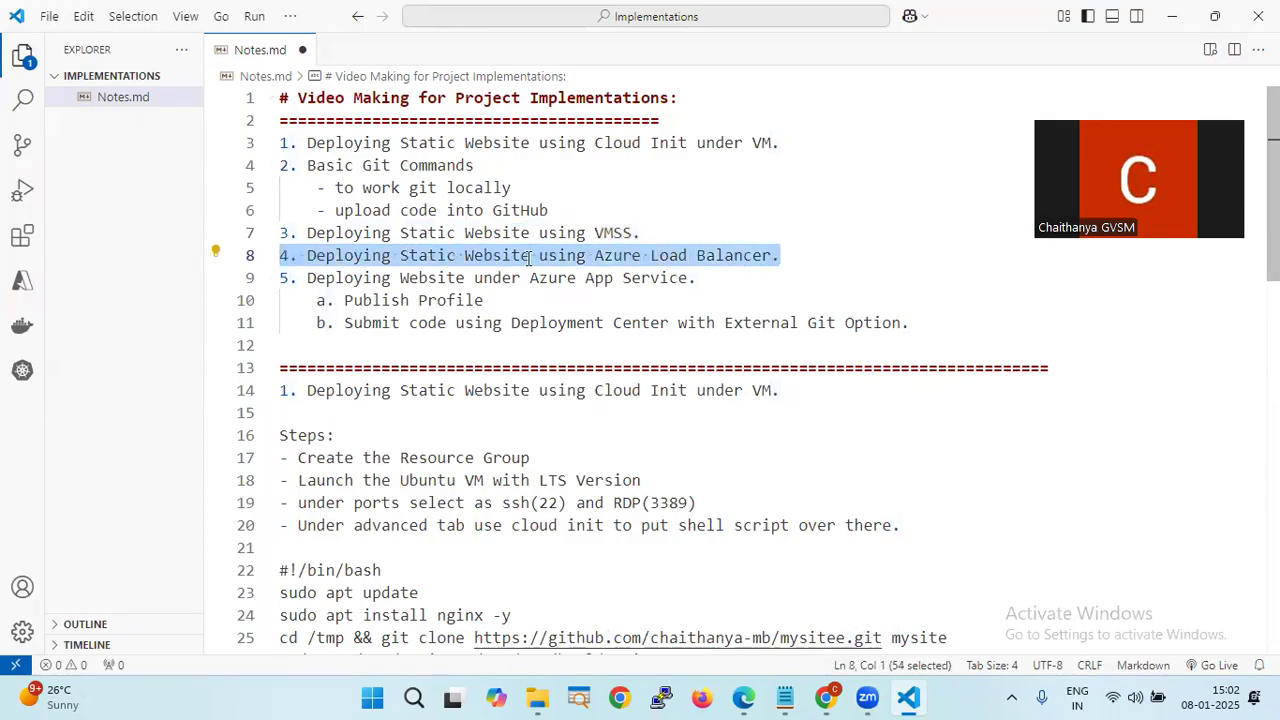
drag(286, 279, 700, 280)
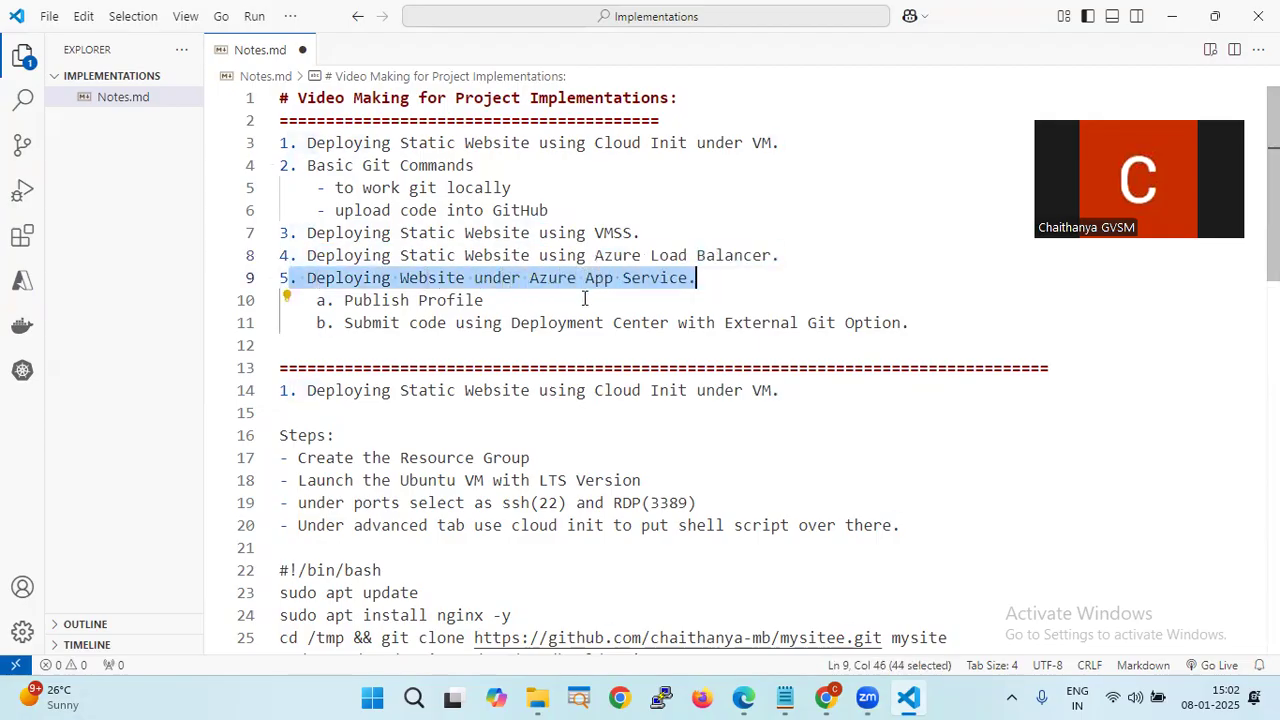
drag(498, 301, 334, 302)
drag(908, 323, 343, 323)
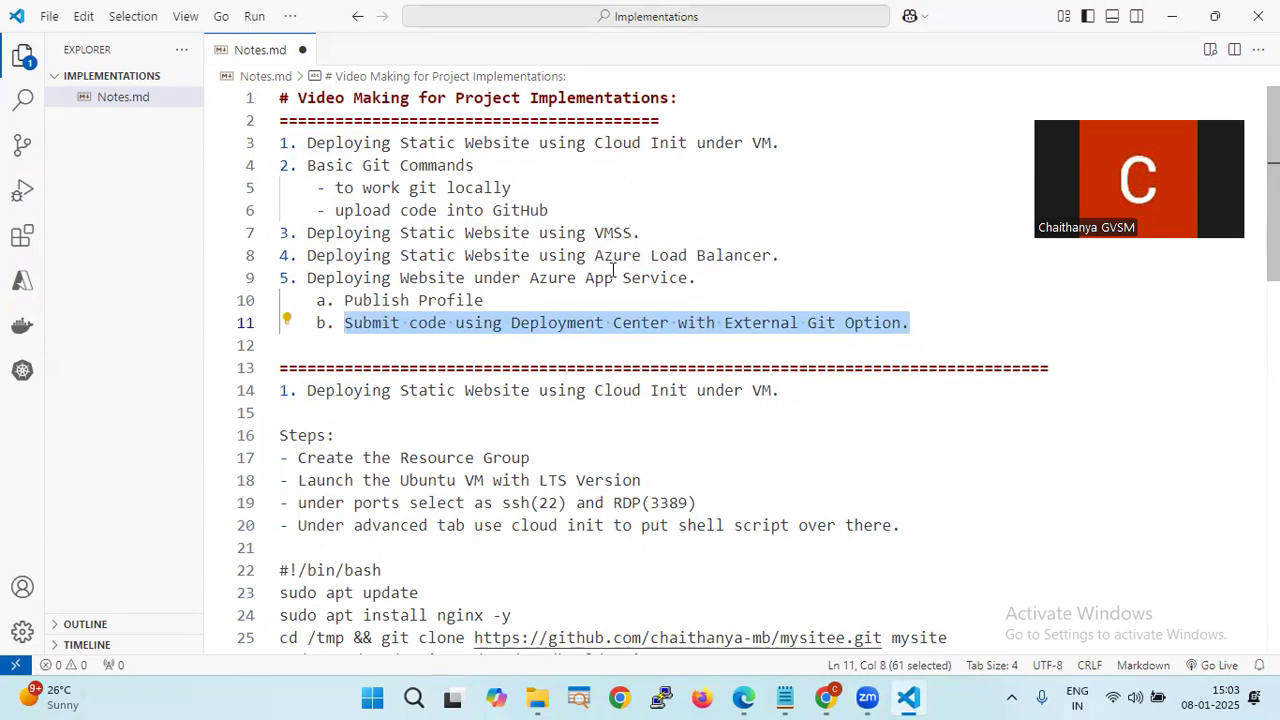
drag(796, 389, 270, 388)
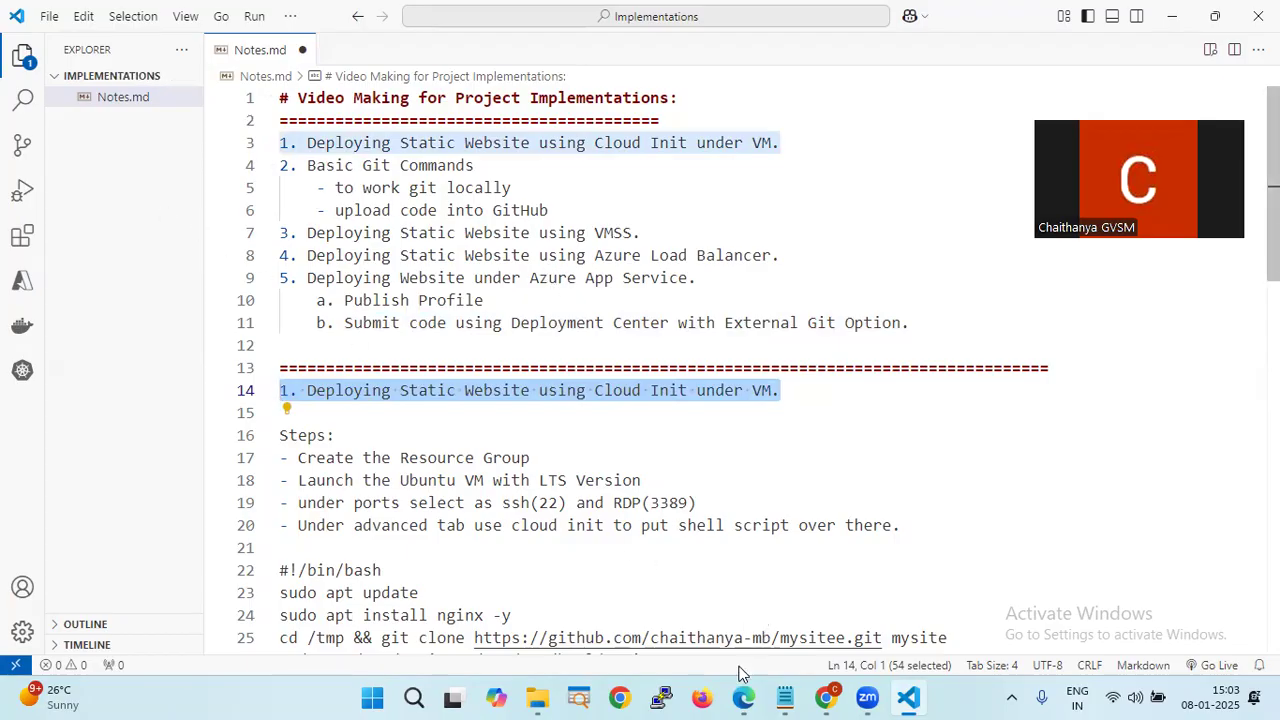
- In the Azure portal, dismiss notifications and start a new resource group from Resource groups
click(743, 697)
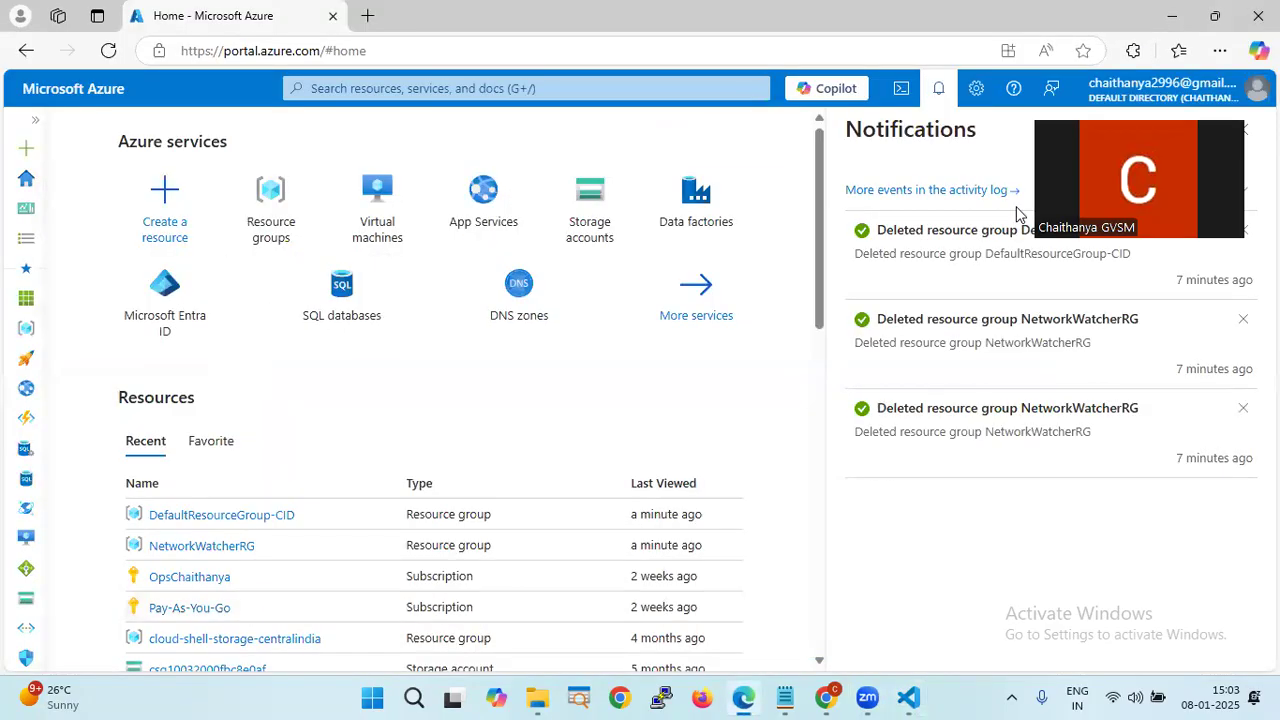
click(1243, 130)
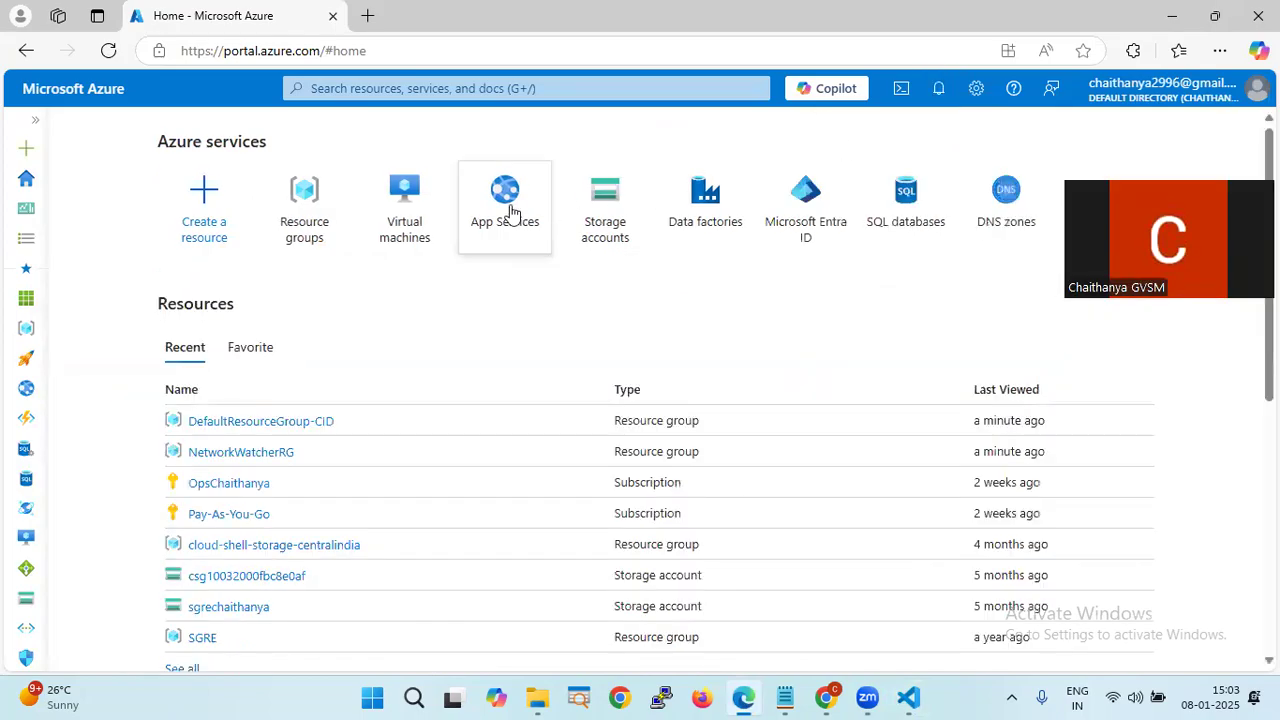
click(414, 206)
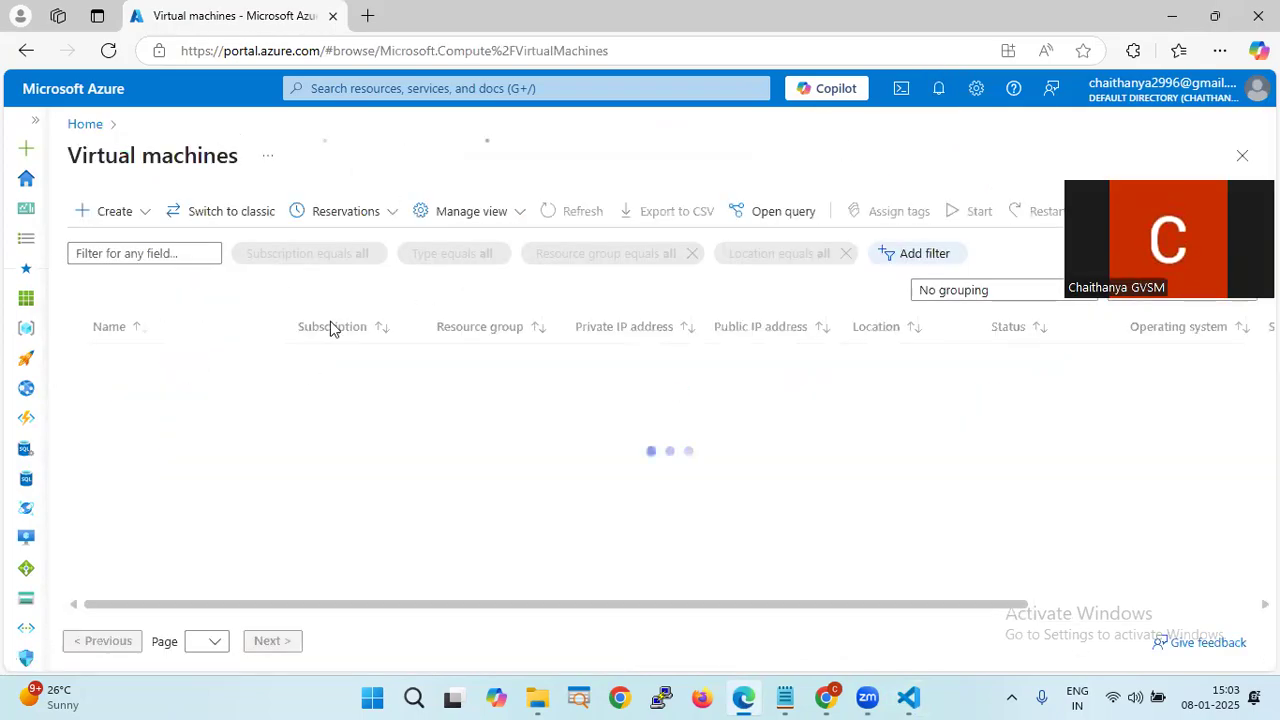
click(84, 127)
click(396, 228)
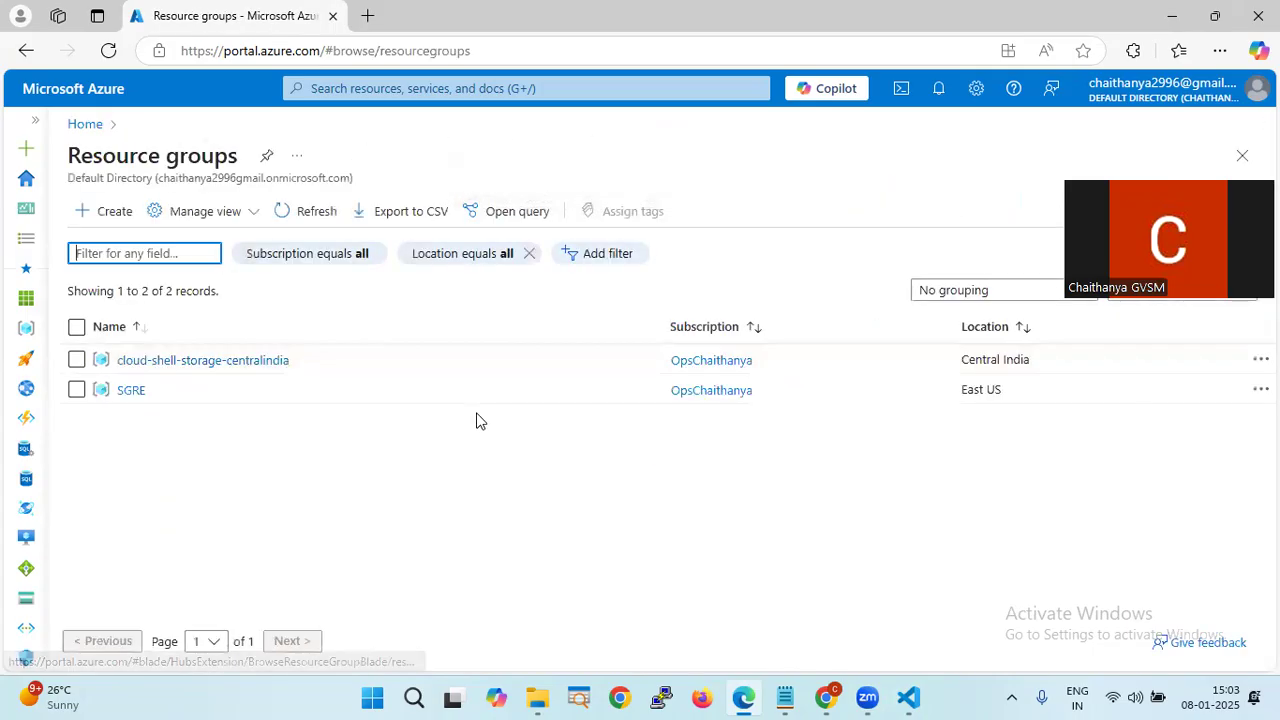
click(116, 214)
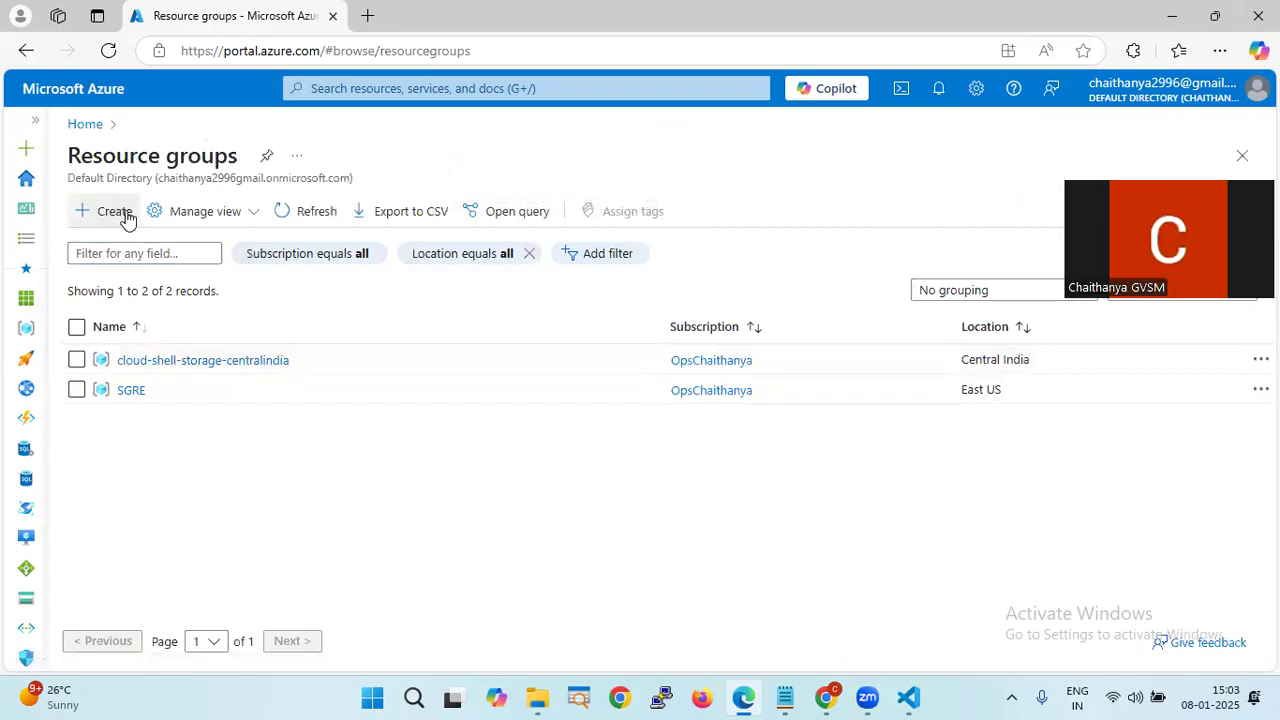
- Fill in the Pay-As-You-Go subscription, the name Madhan-RG and the Central India region
click(434, 368)
click(428, 446)
click(418, 396)
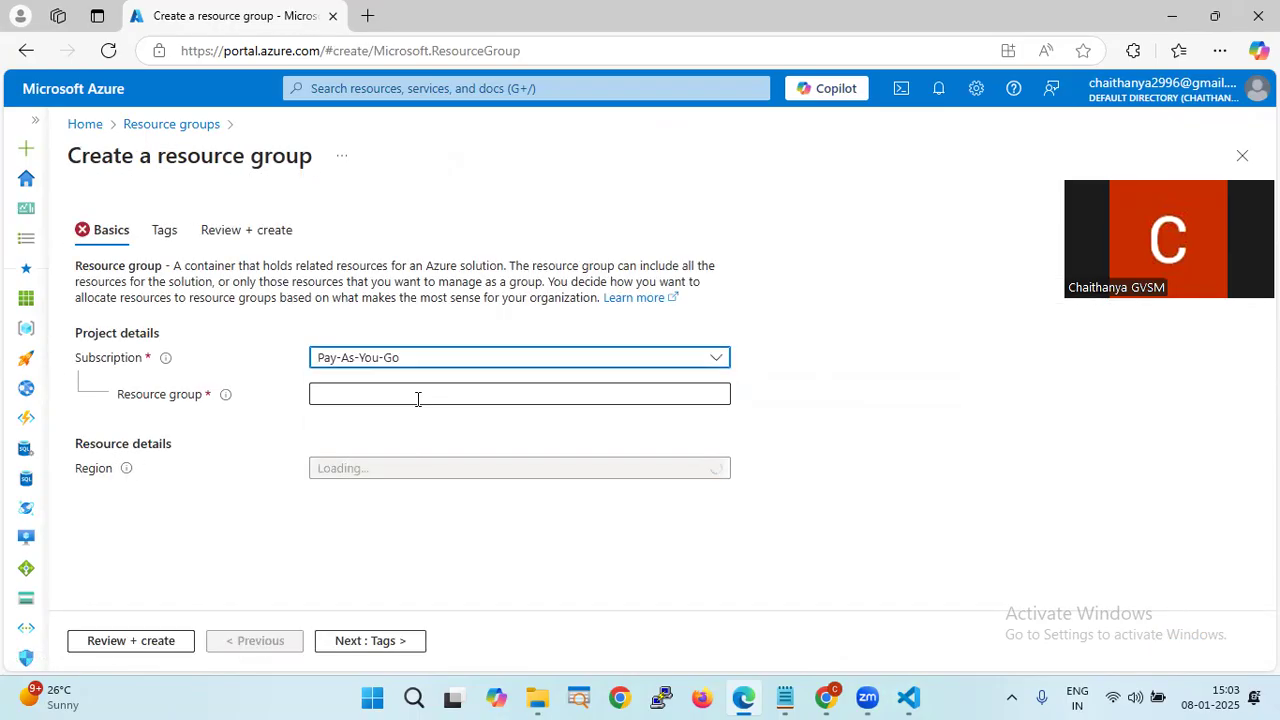
text(Madhan-RG)
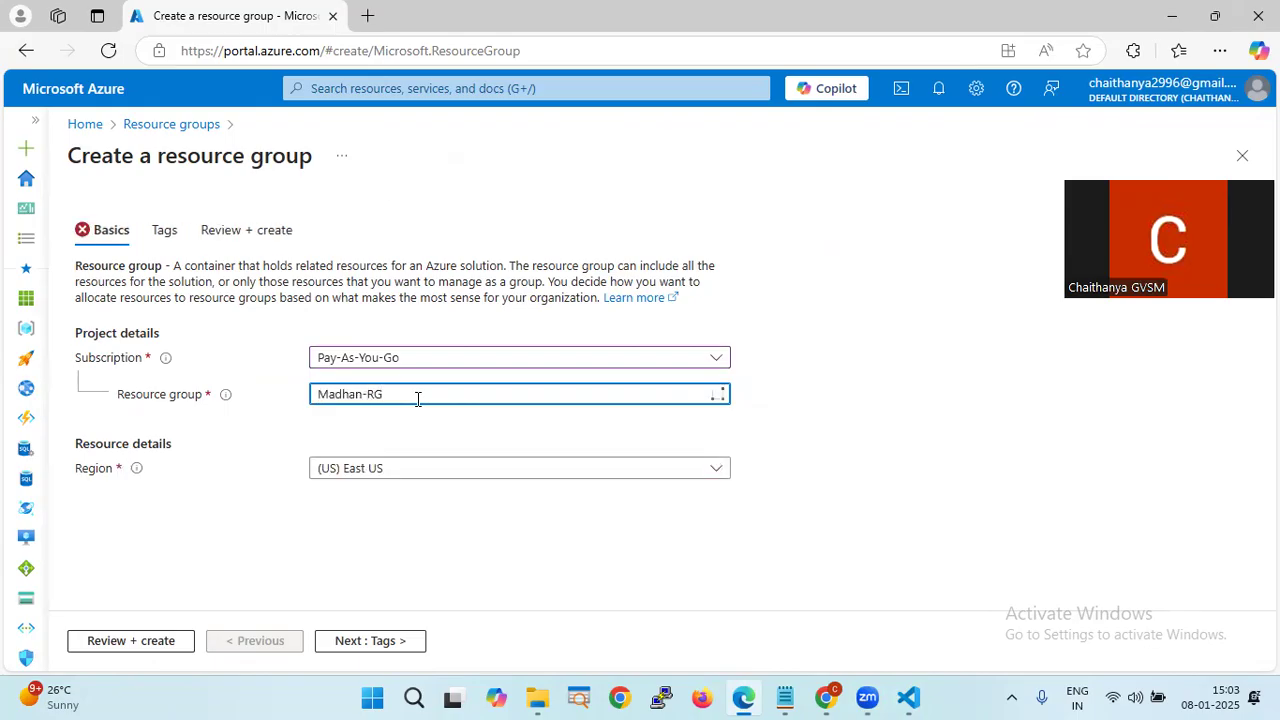
click(399, 467)
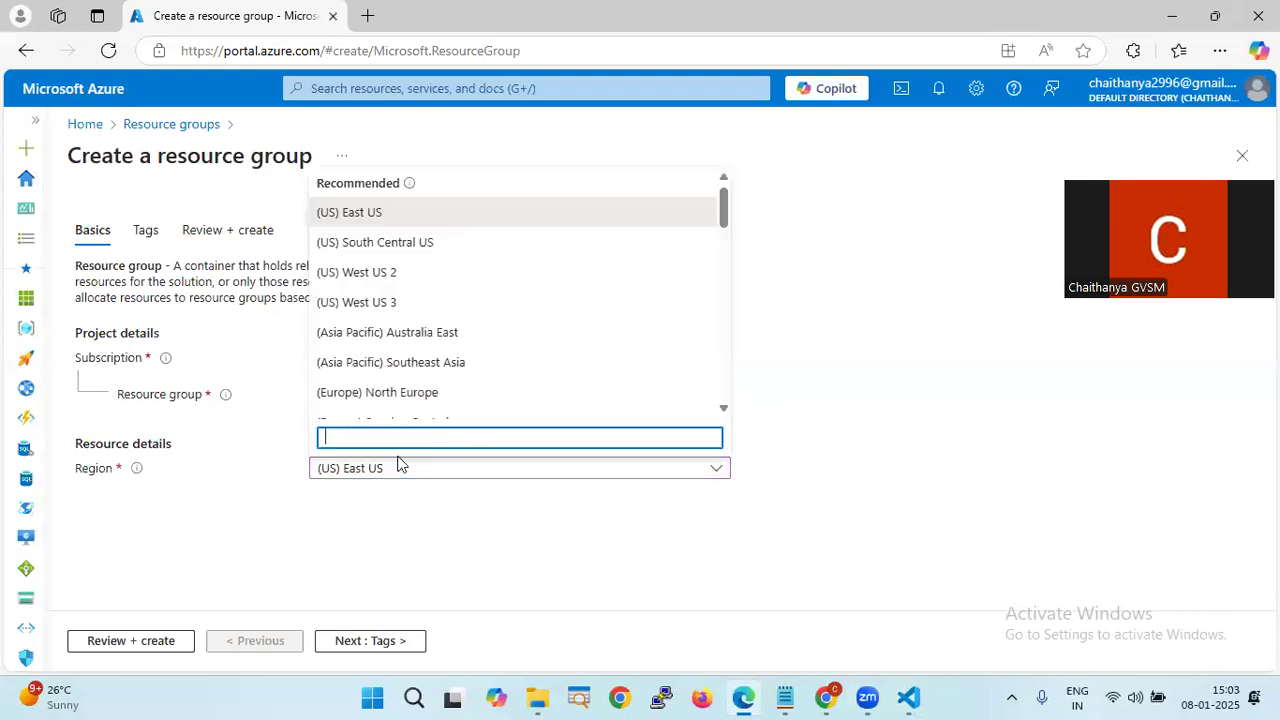
text(india)
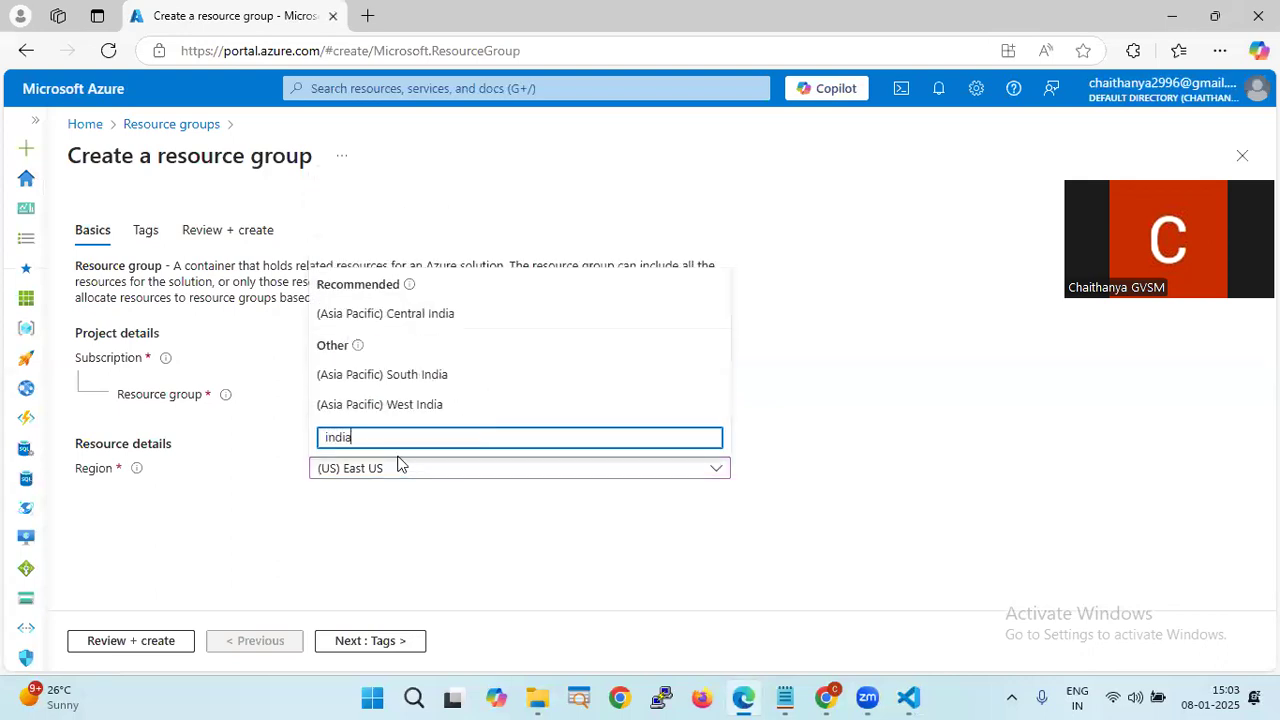
click(416, 315)
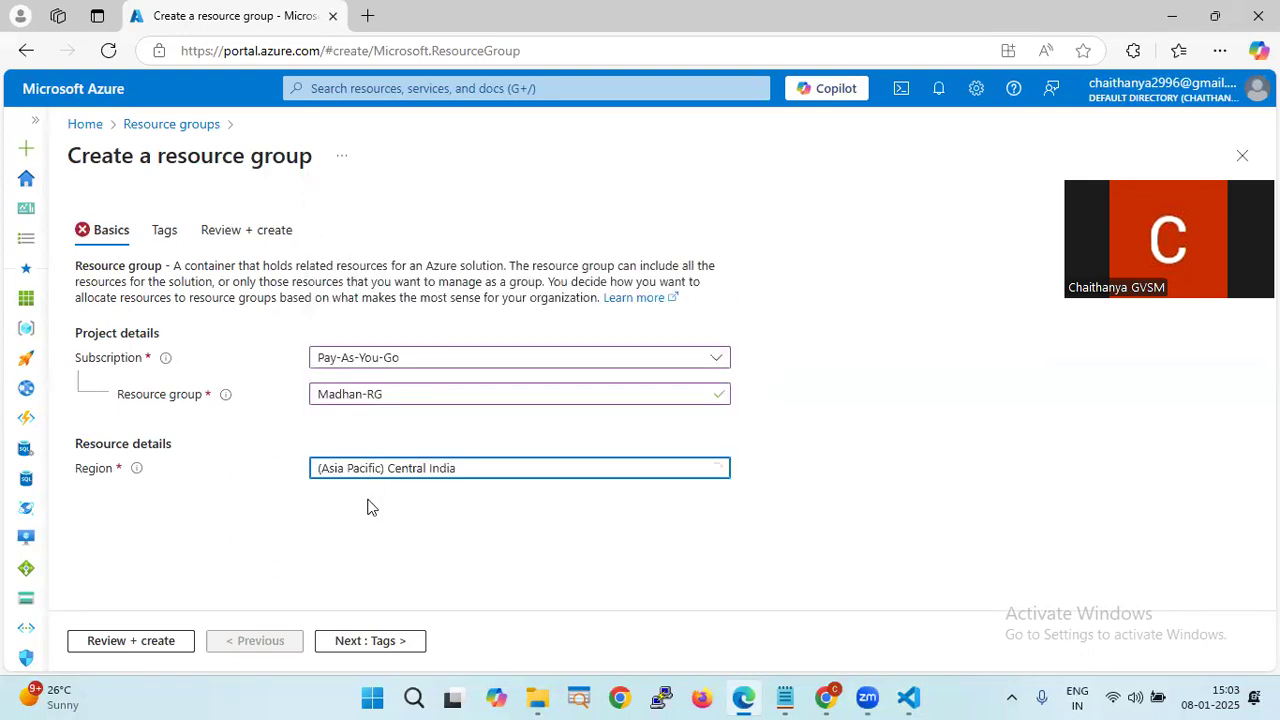
- Browse other regions in the list, then keep Central India
click(414, 476)
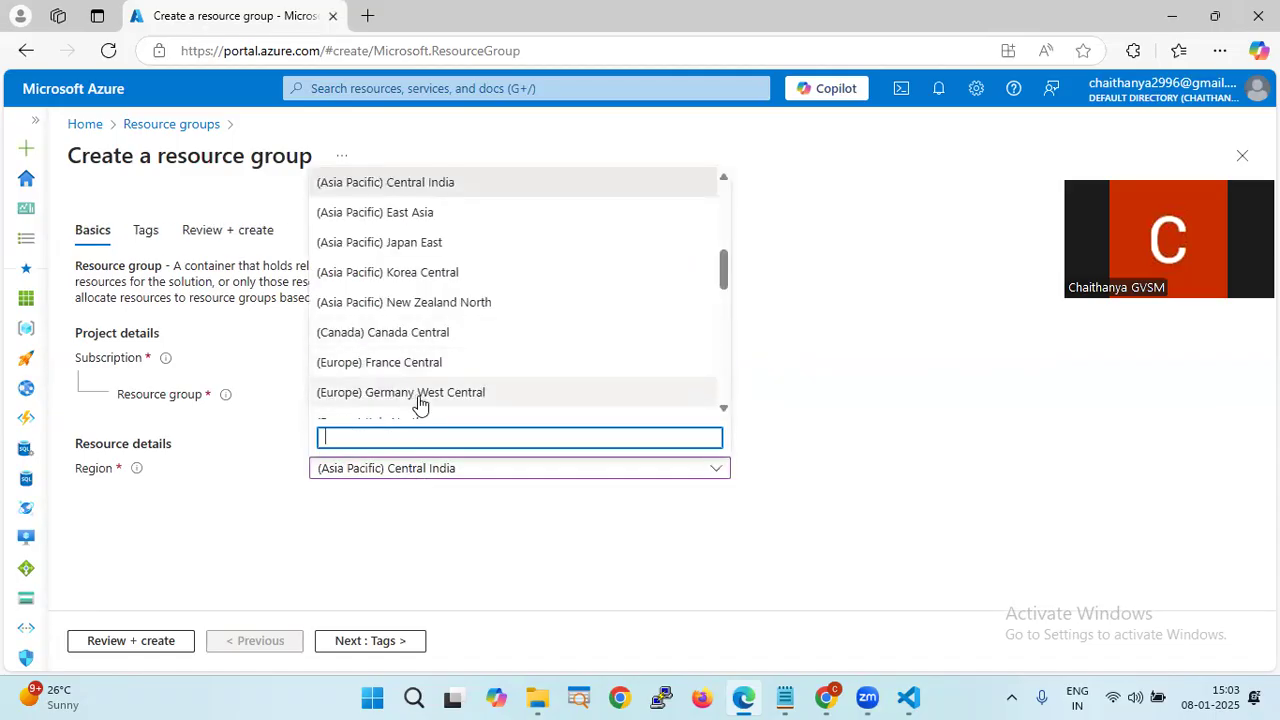
text(aus)
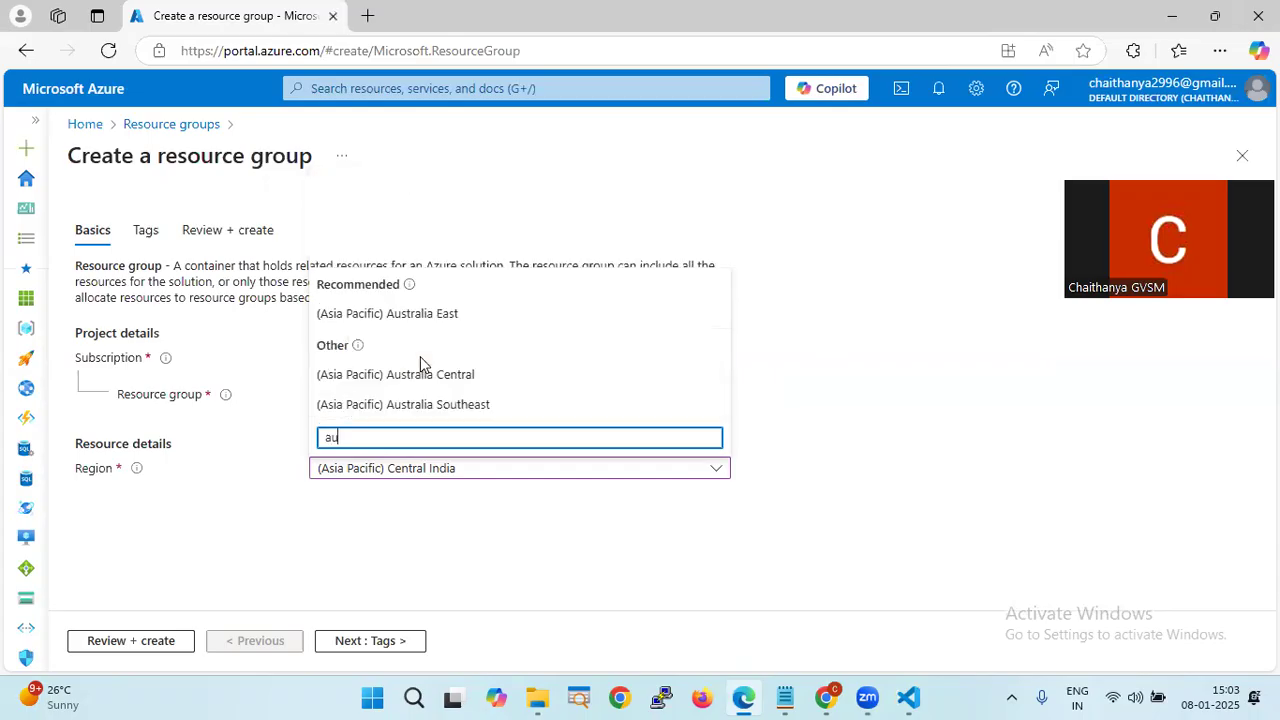
key(BackSpace)
key(BackSpace)
key(BackSpace)
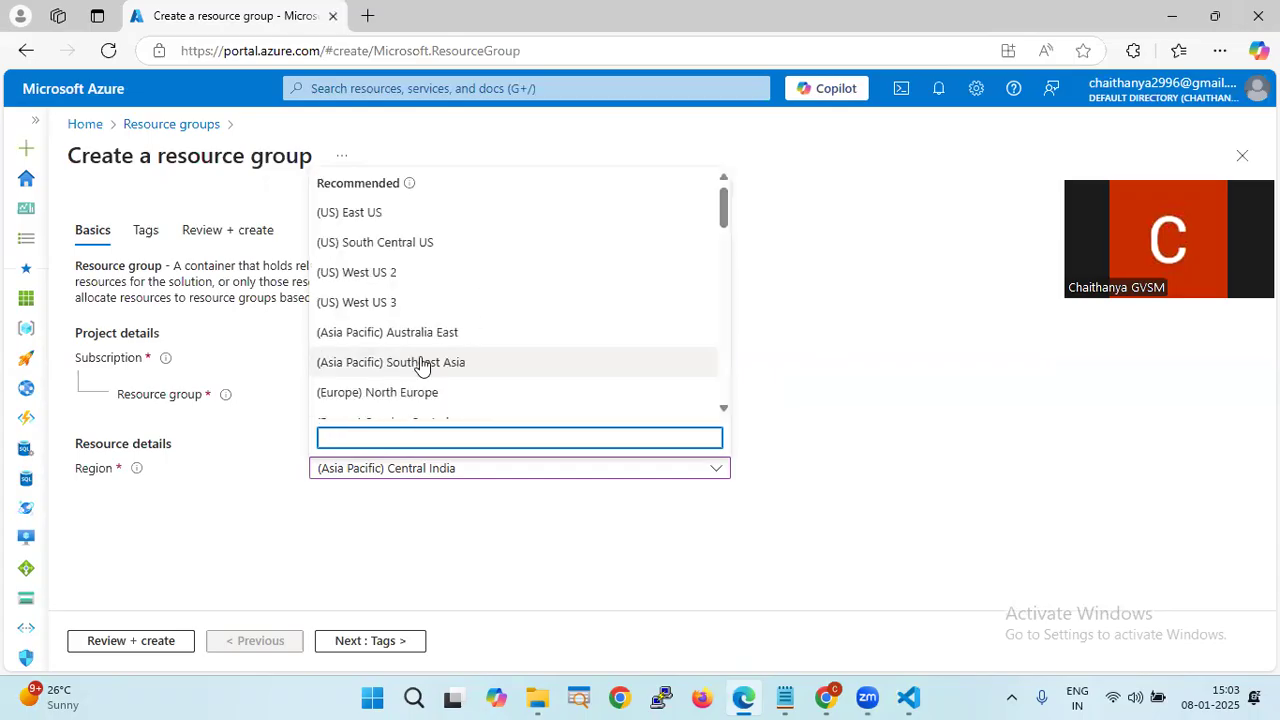
text(nort)
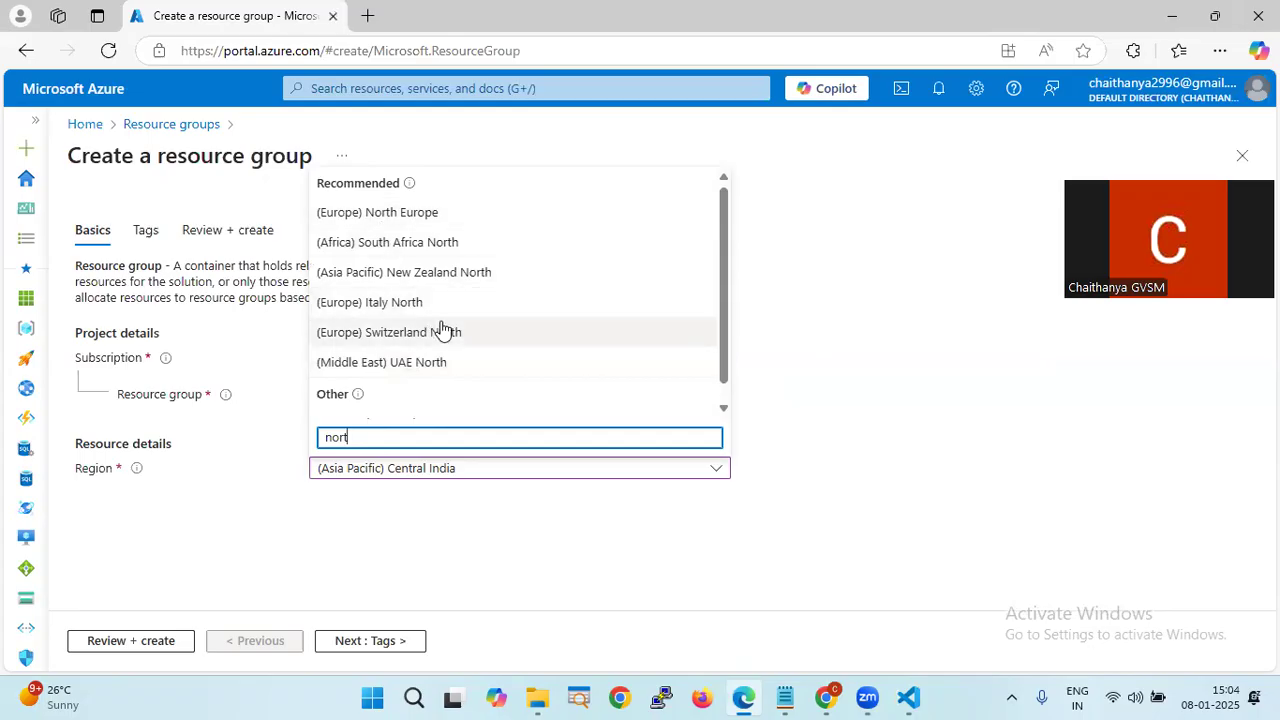
key(BackSpace)
key(BackSpace)
key(BackSpace)
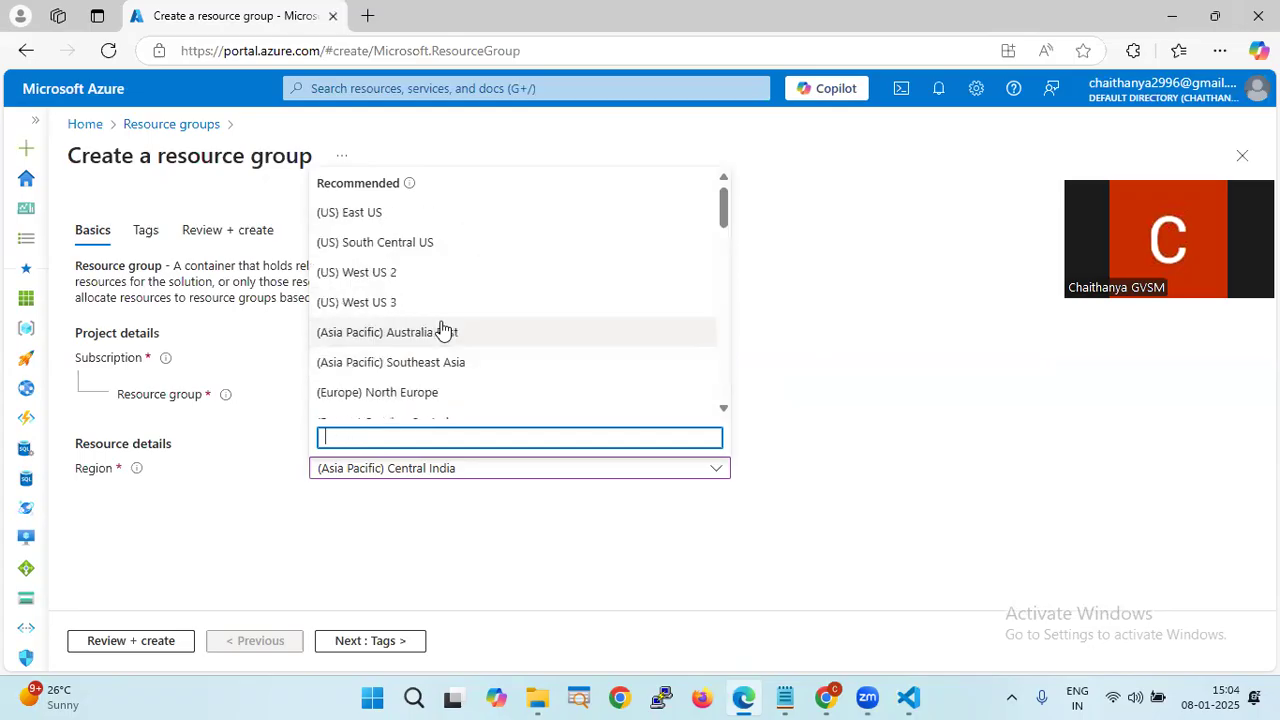
scroll(443, 330, down, 5)
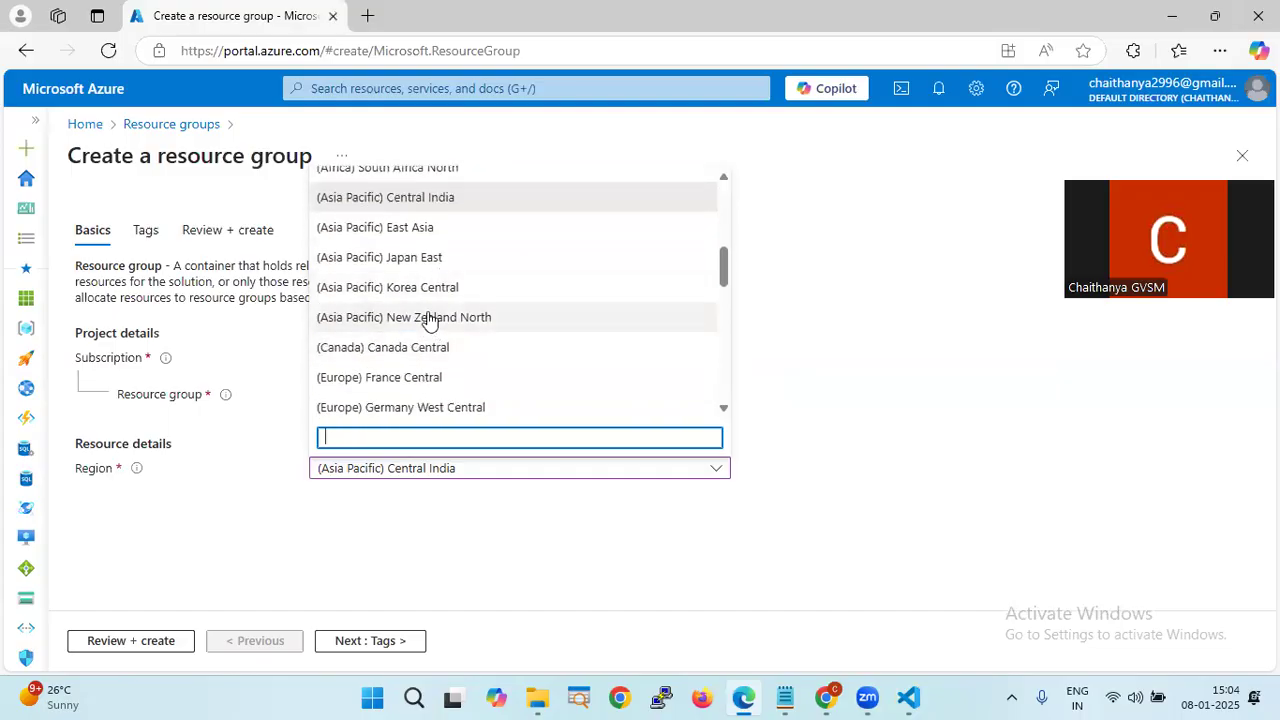
scroll(481, 326, down, 1)
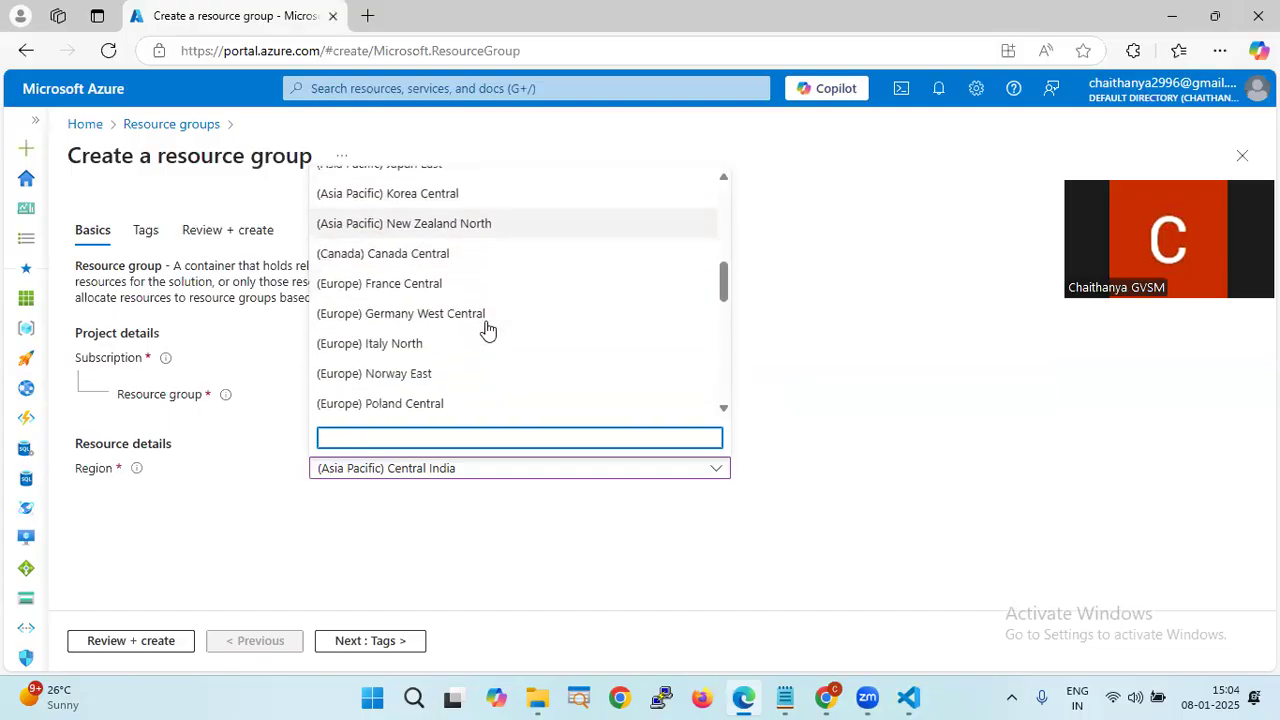
scroll(474, 300, down, 1)
scroll(486, 340, down, 2)
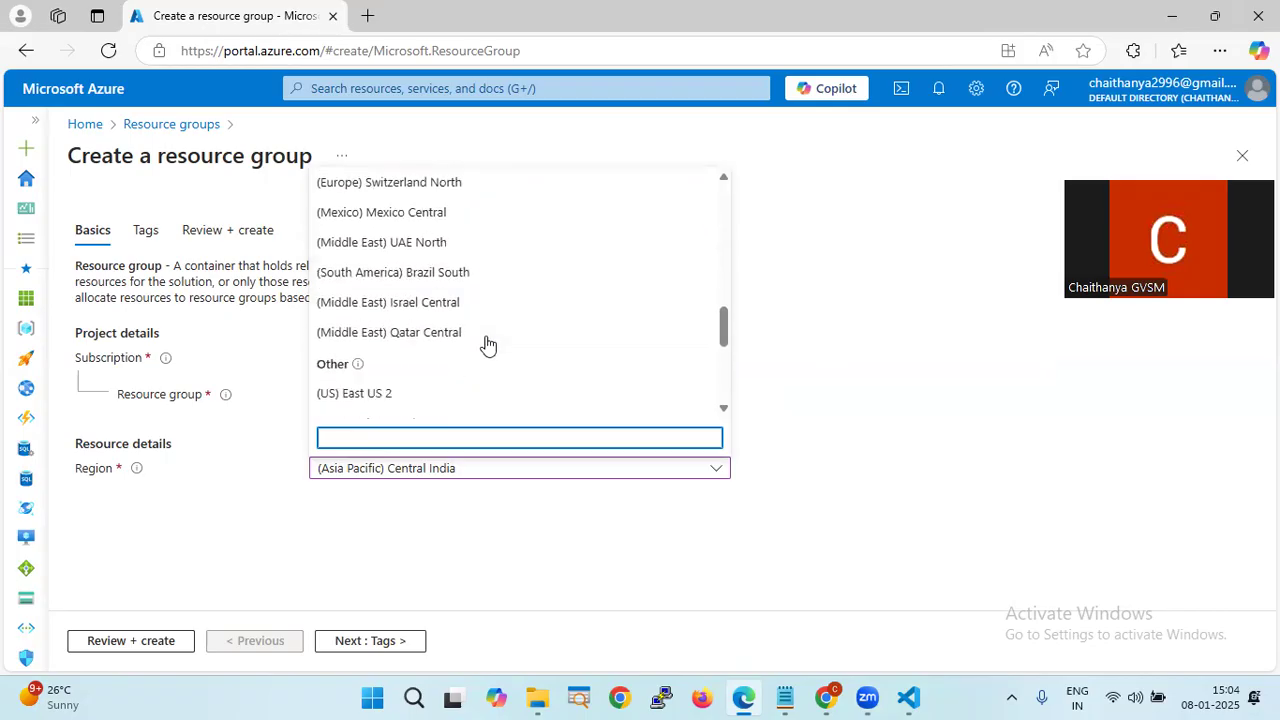
scroll(486, 346, up, 4)
scroll(486, 346, up, 4)
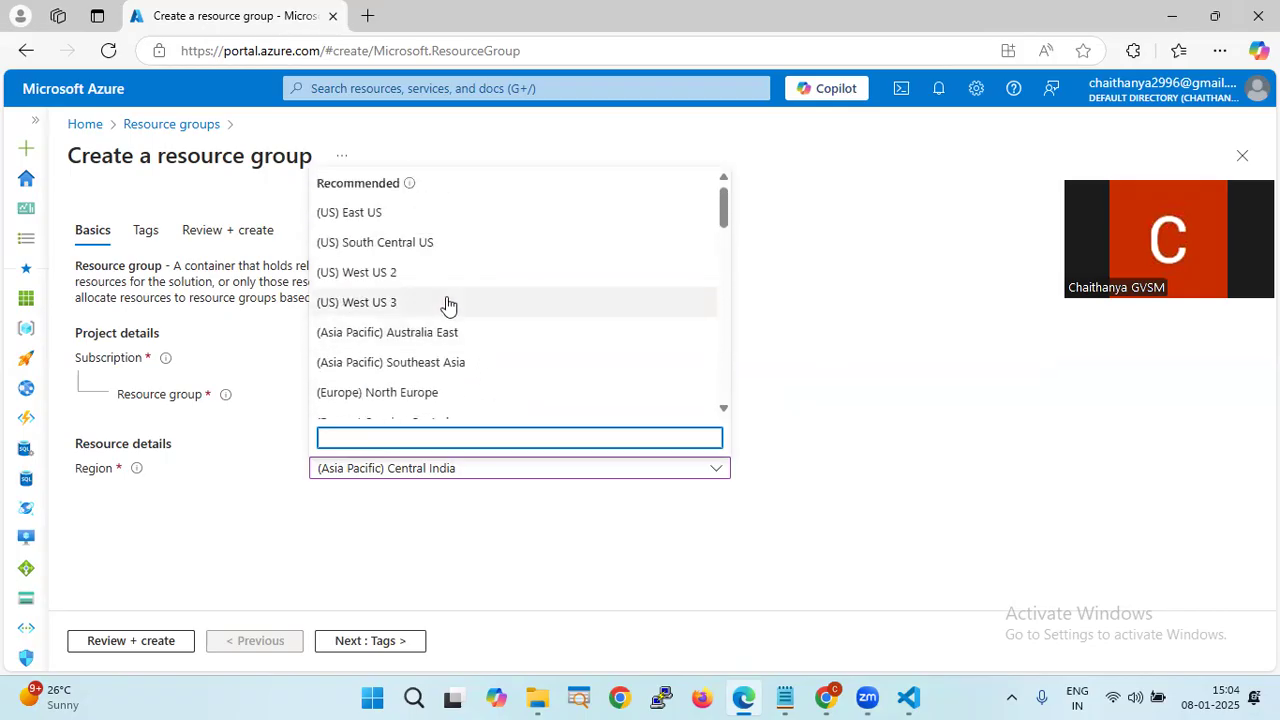
scroll(449, 303, down, 4)
scroll(445, 296, down, 8)
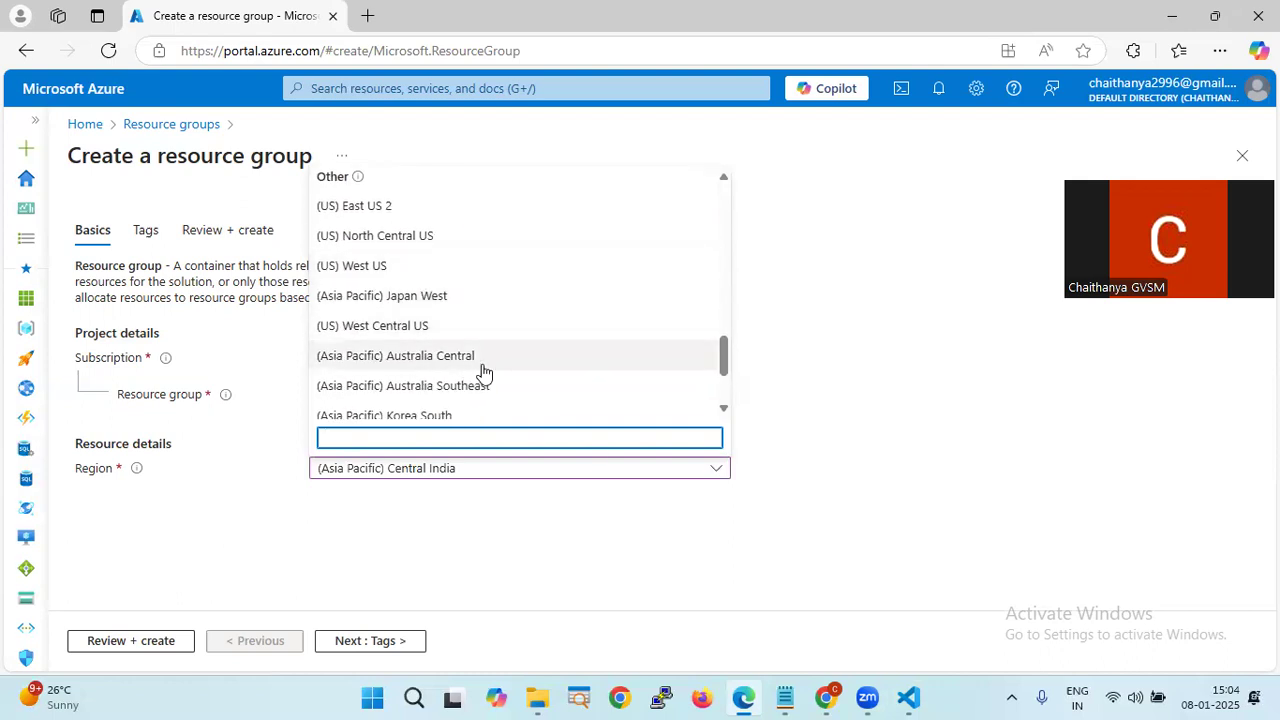
scroll(484, 370, up, 10)
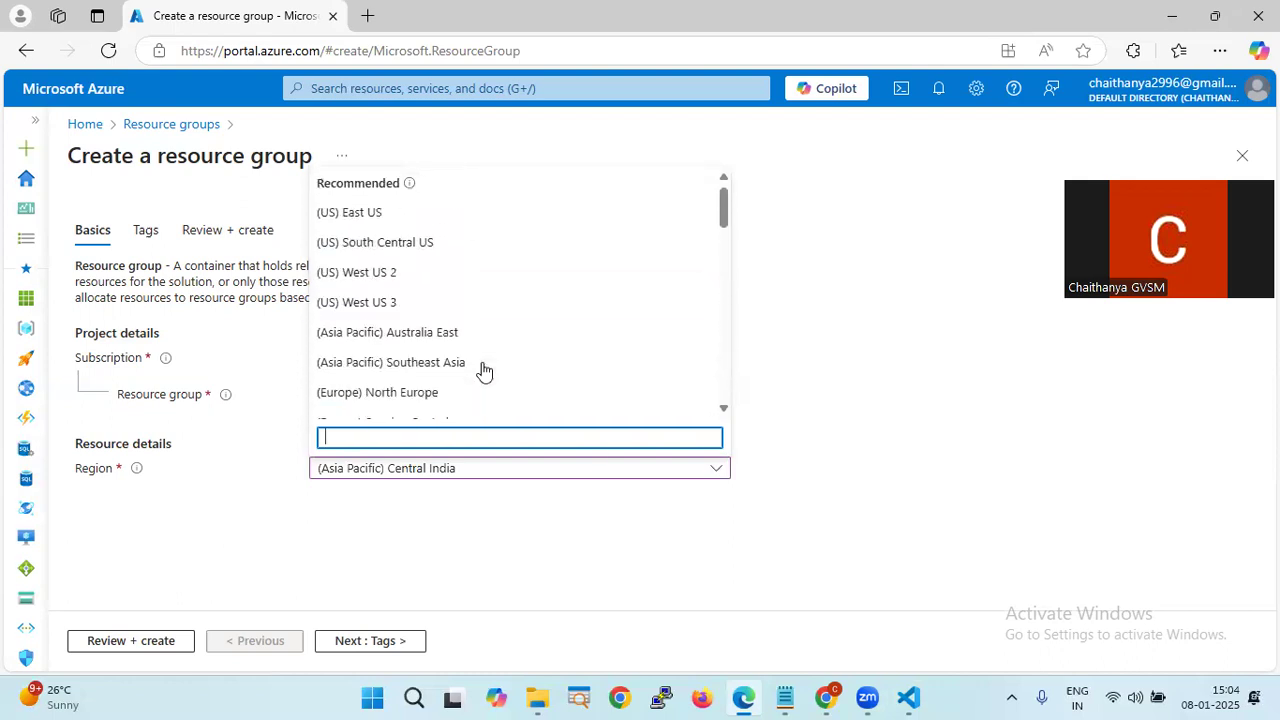
click(900, 331)
- Review and create Madhan-RG, then open the empty Virtual machines list
click(138, 640)
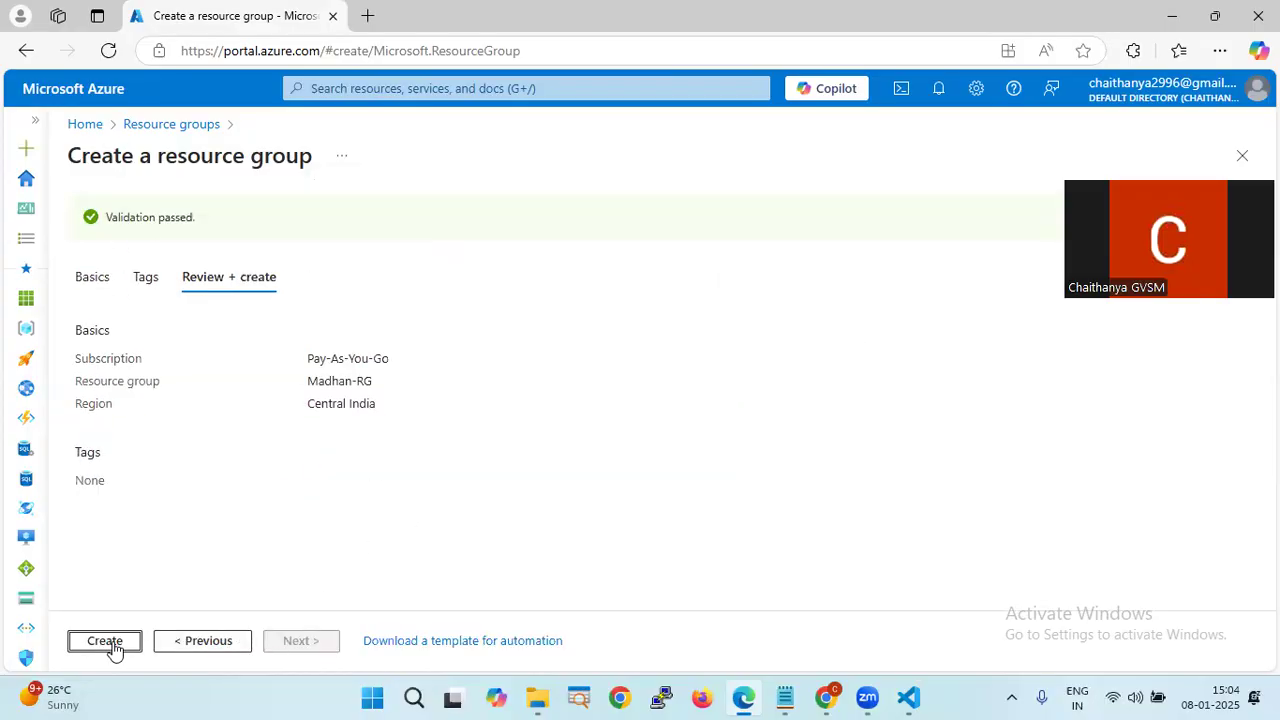
click(108, 642)
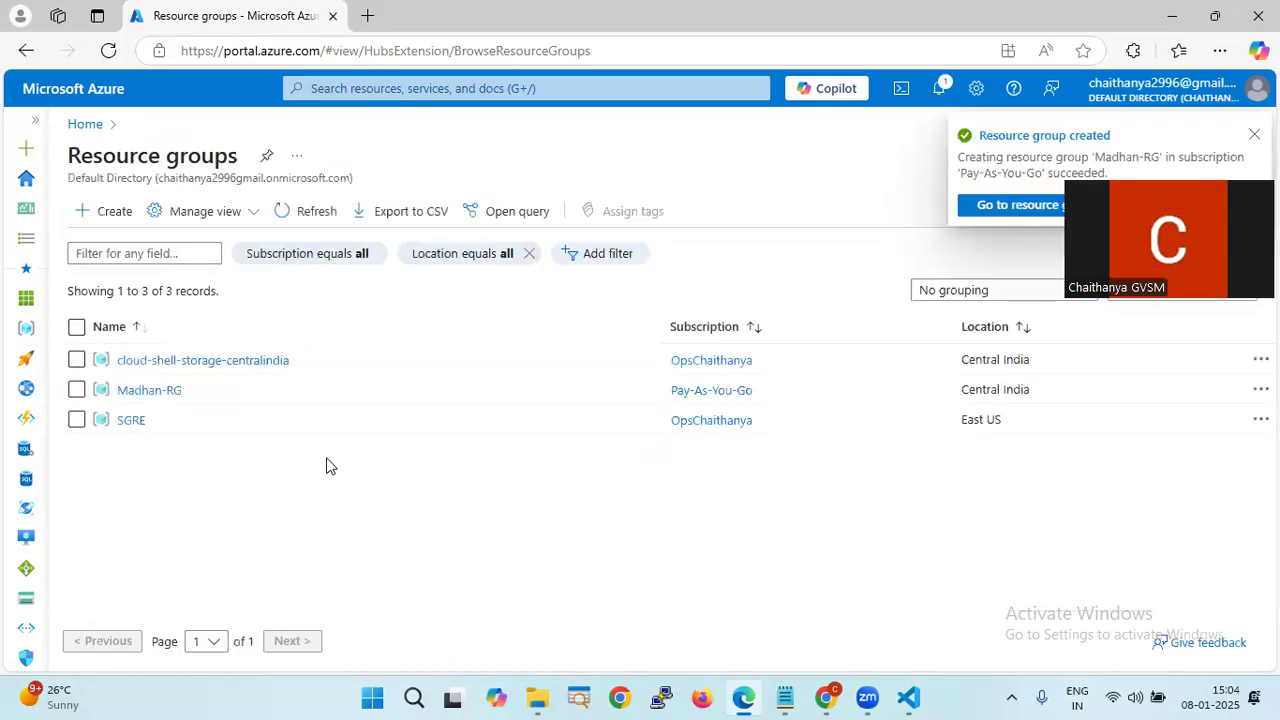
click(84, 126)
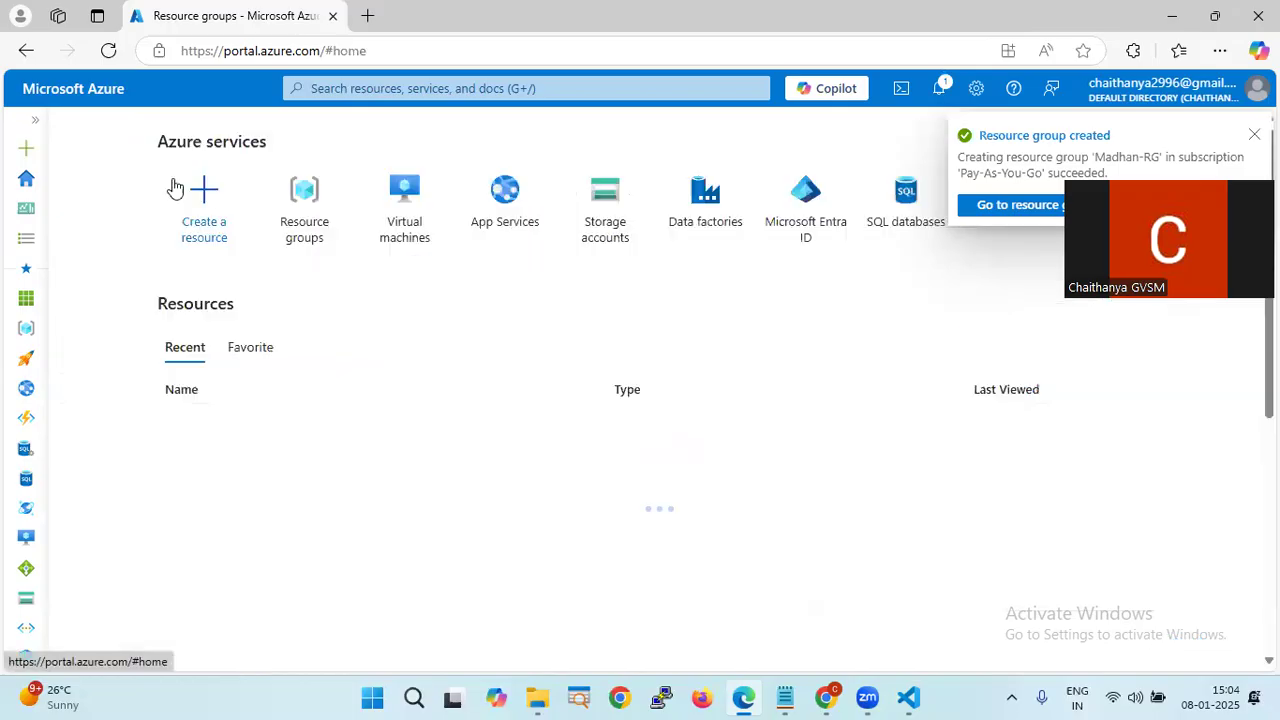
click(396, 220)
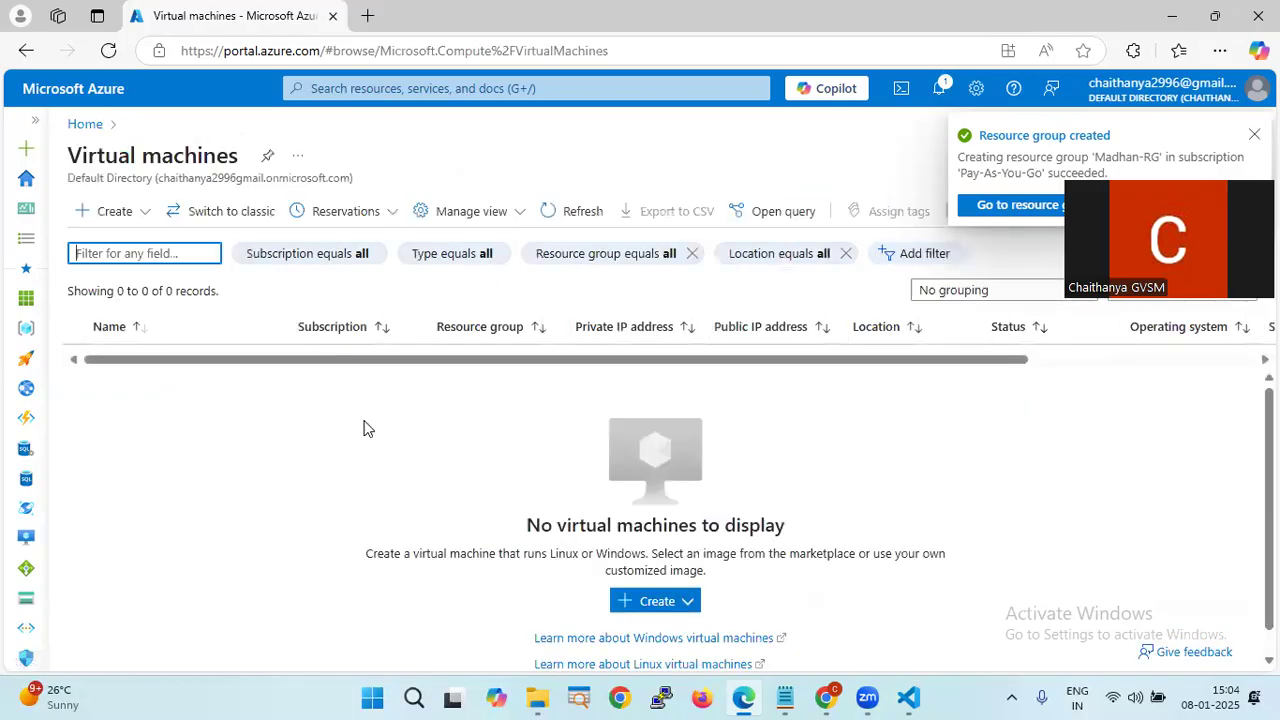
click(909, 700)
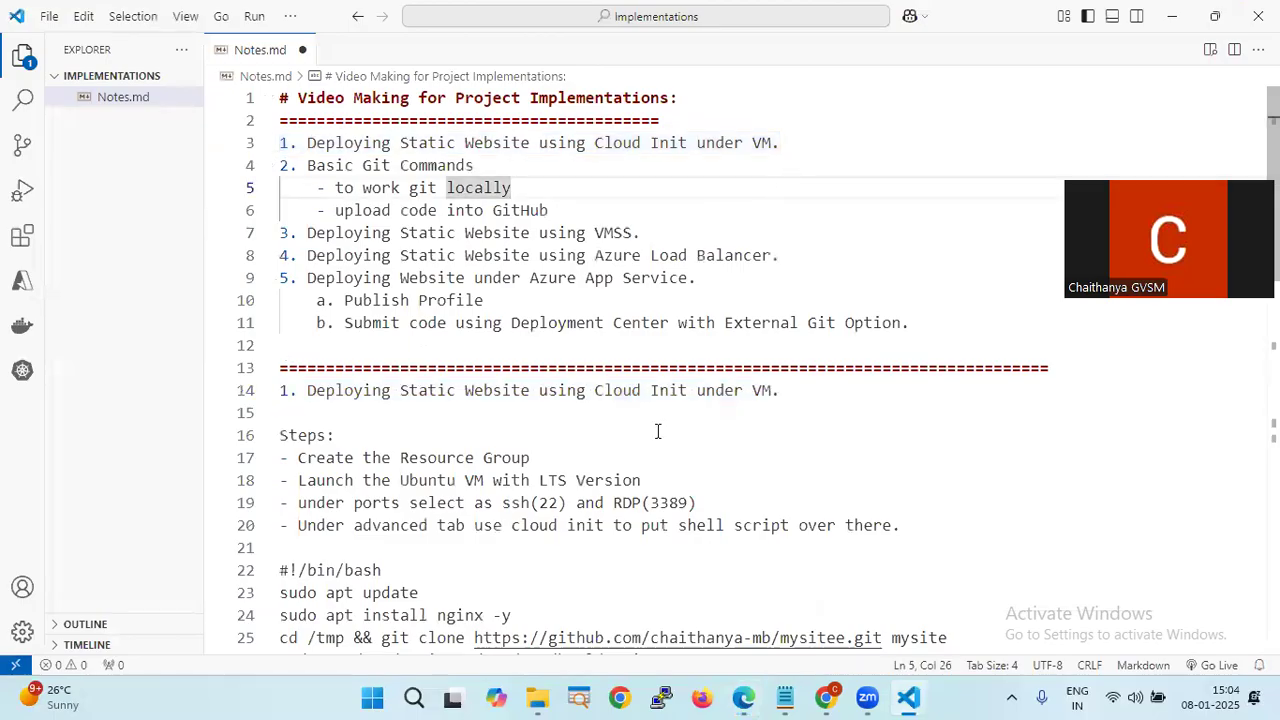
- Review the Notes.md deployment steps, marking 'Launch the Ubuntu VM' on line 18, then return to Azure
click(802, 394)
scroll(390, 440, down, 1)
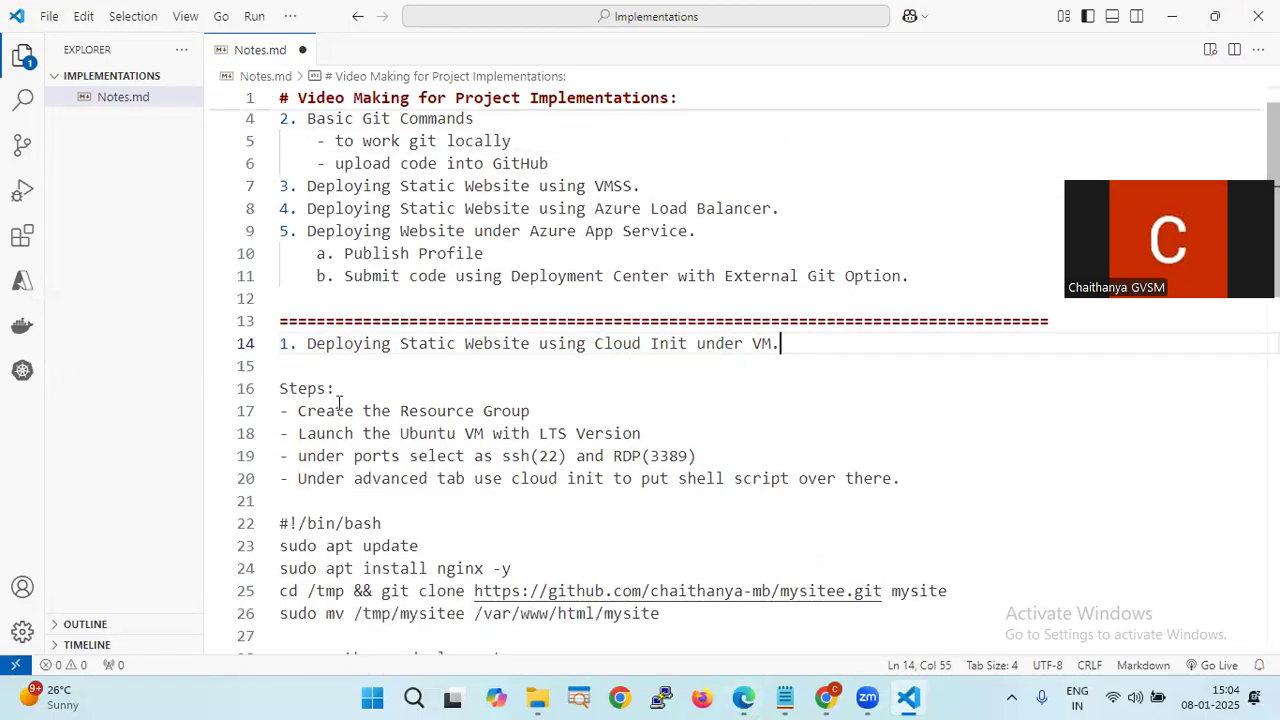
scroll(372, 388, down, 1)
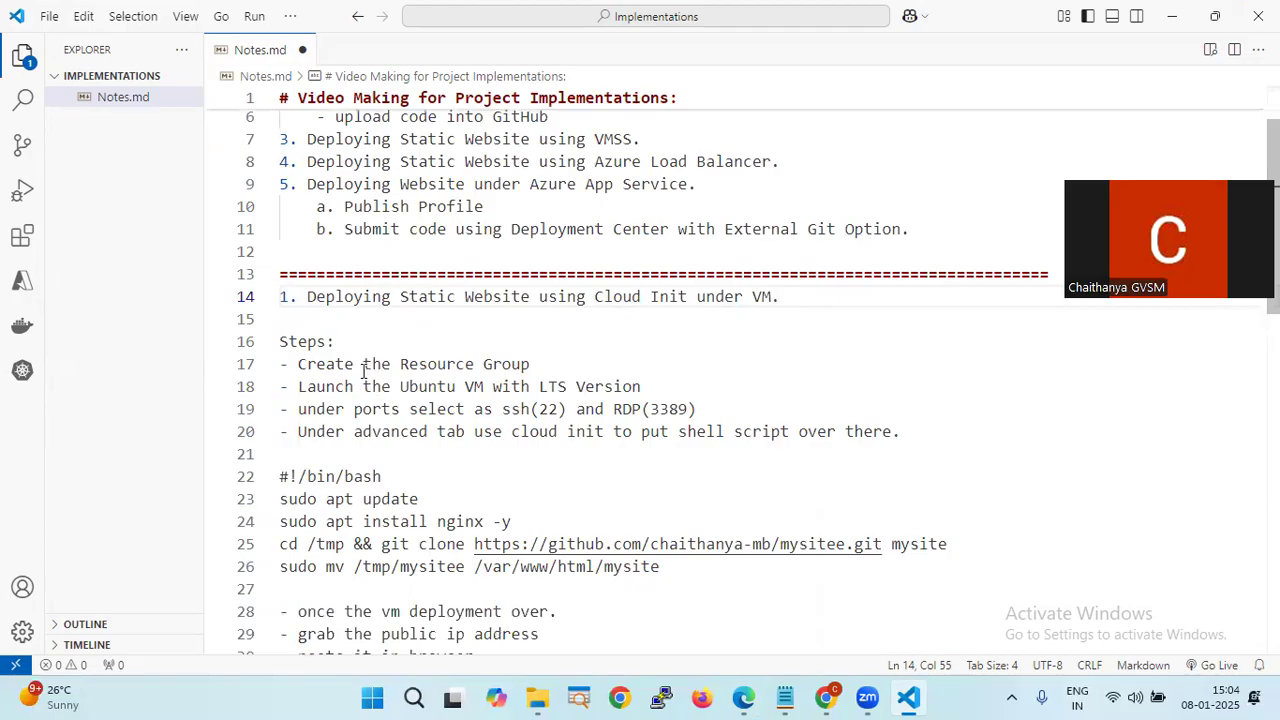
click(548, 362)
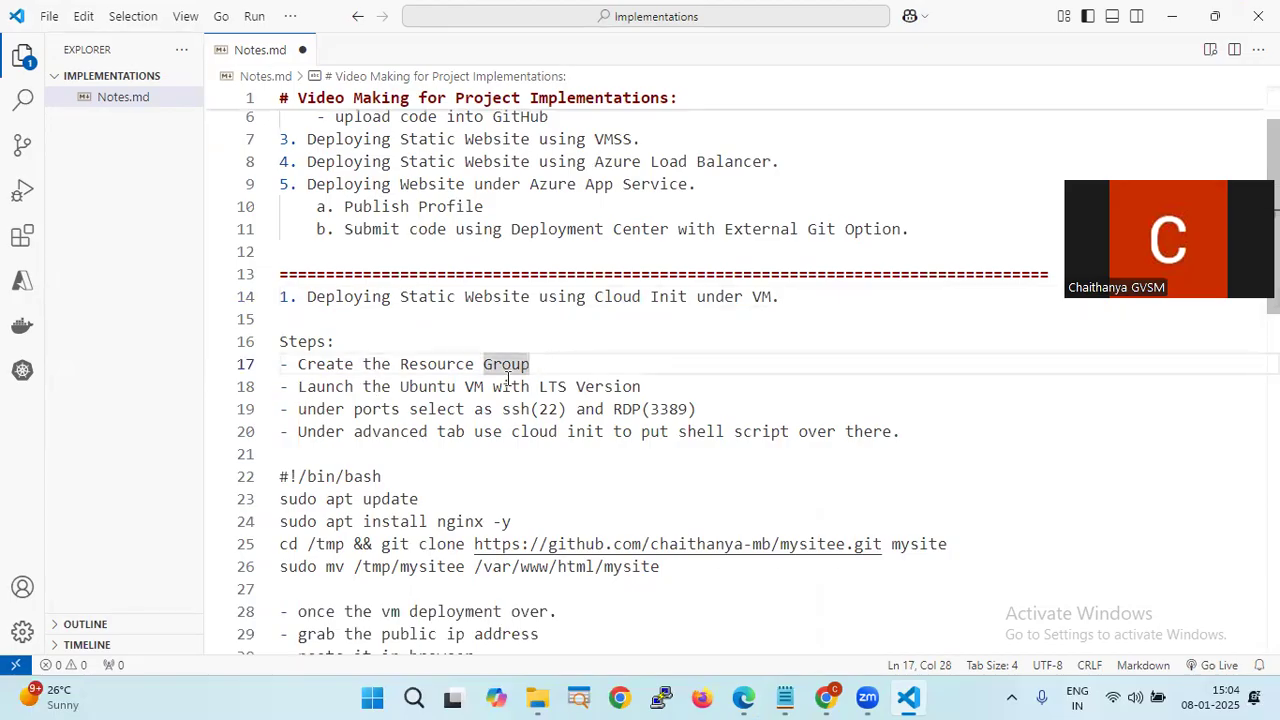
drag(652, 387, 288, 387)
key(alt+Tab)
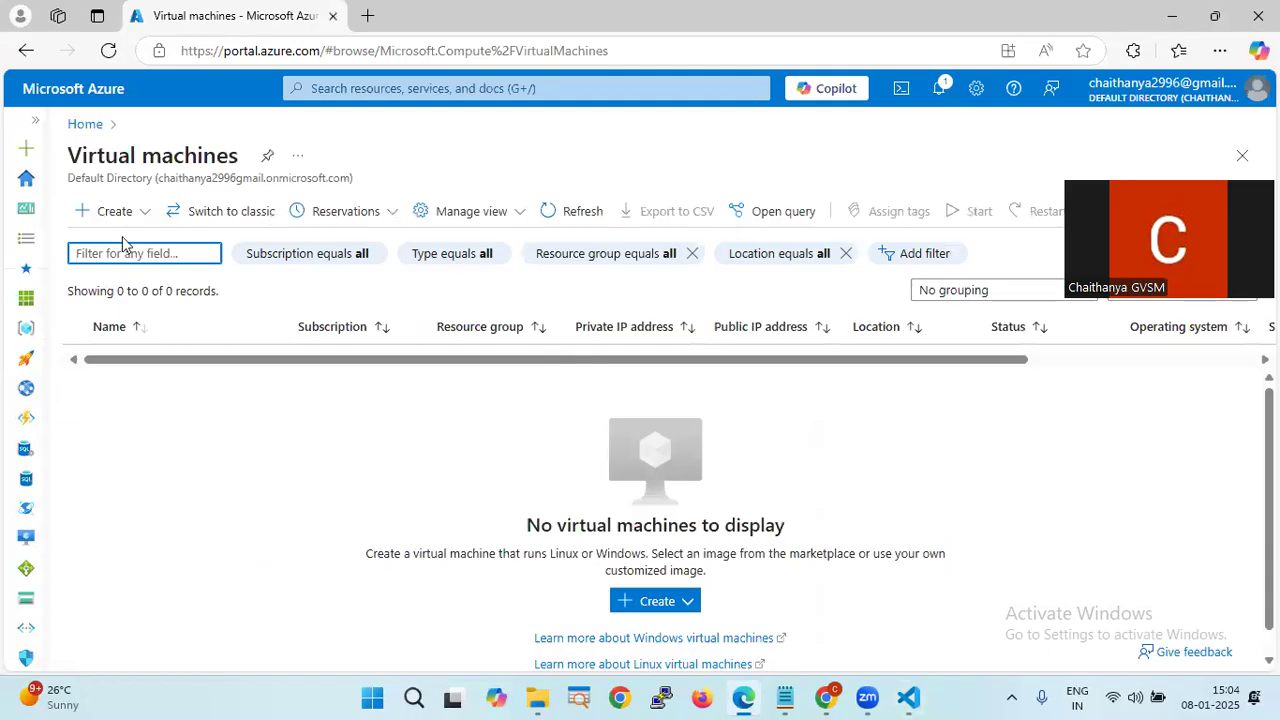
- Start an Azure virtual machine in resource group Madhan-RG named VM1
click(112, 215)
click(151, 258)
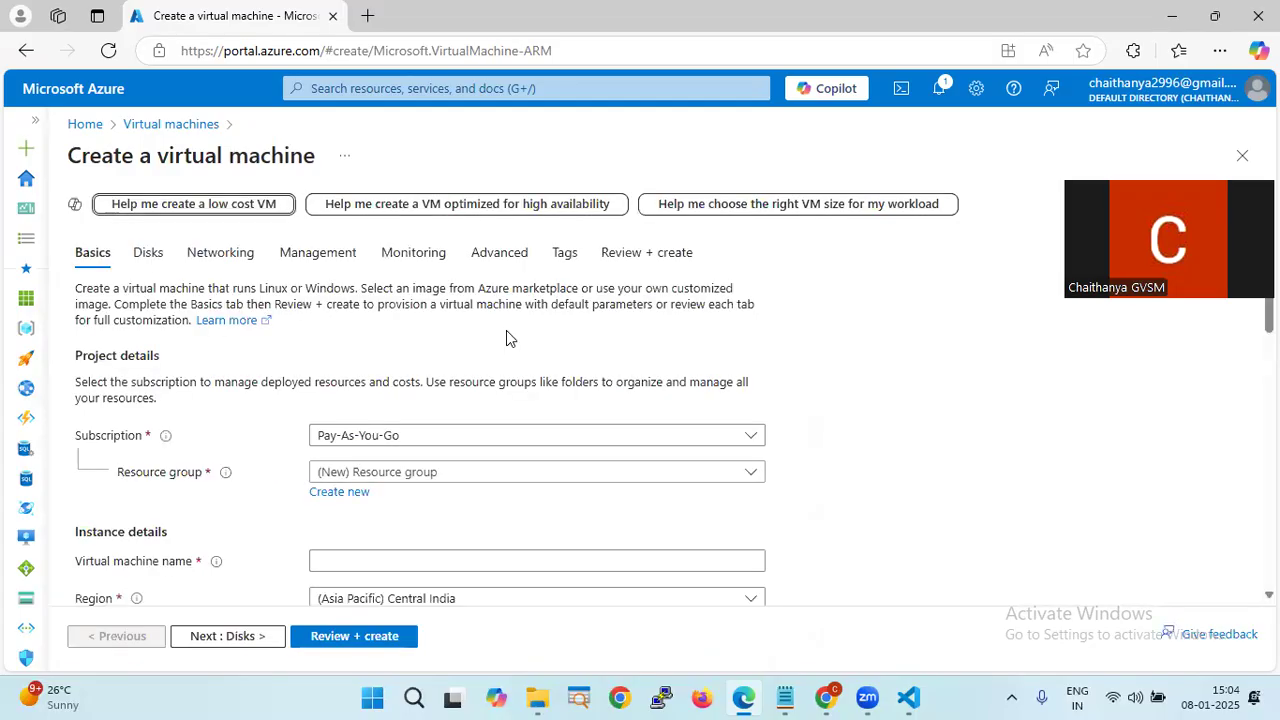
scroll(506, 330, down, 2)
click(490, 288)
click(452, 348)
click(419, 380)
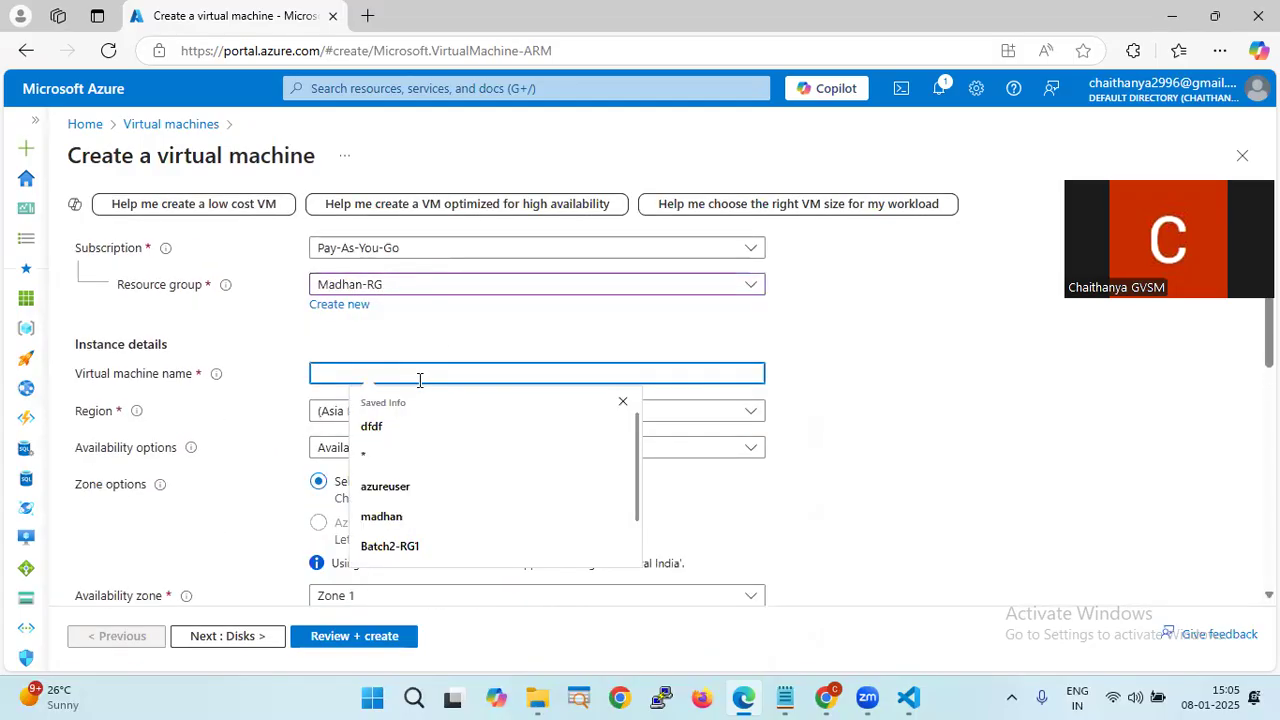
text(VM1)
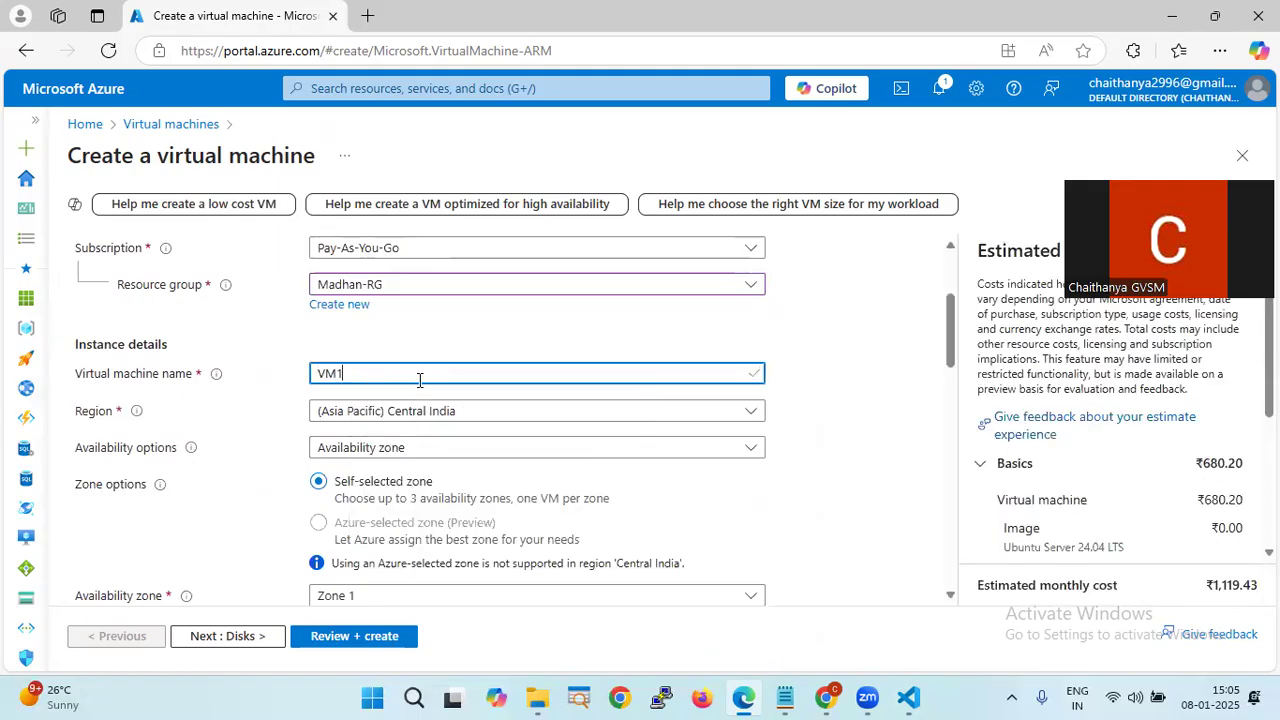
- Keep Central India and set availability to No infrastructure redundancy required
click(465, 418)
click(870, 352)
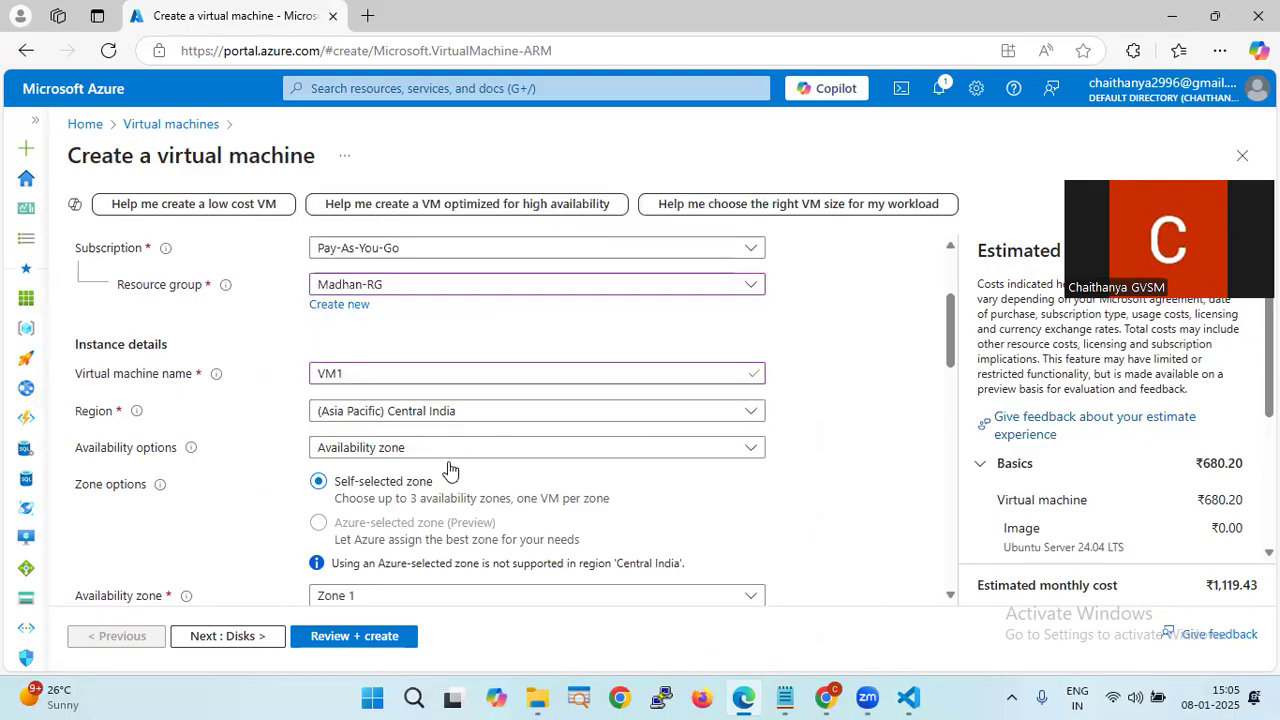
click(460, 455)
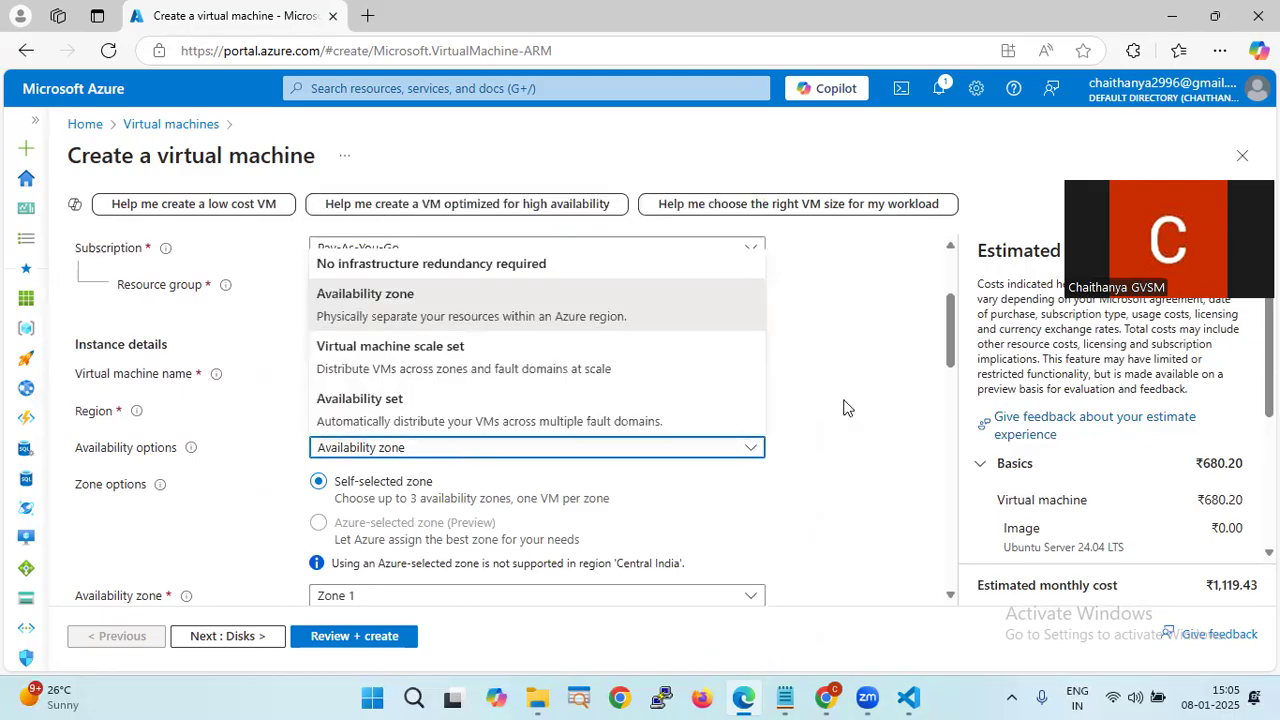
click(526, 265)
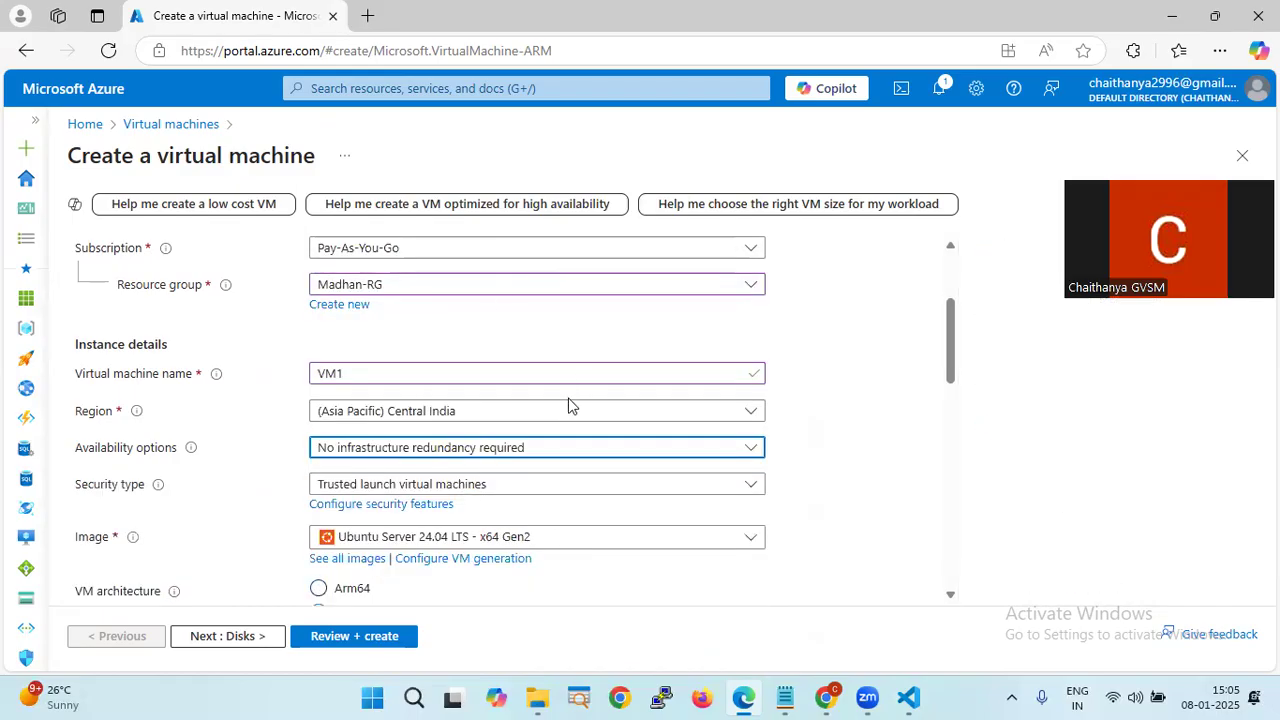
key(alt+Tab)
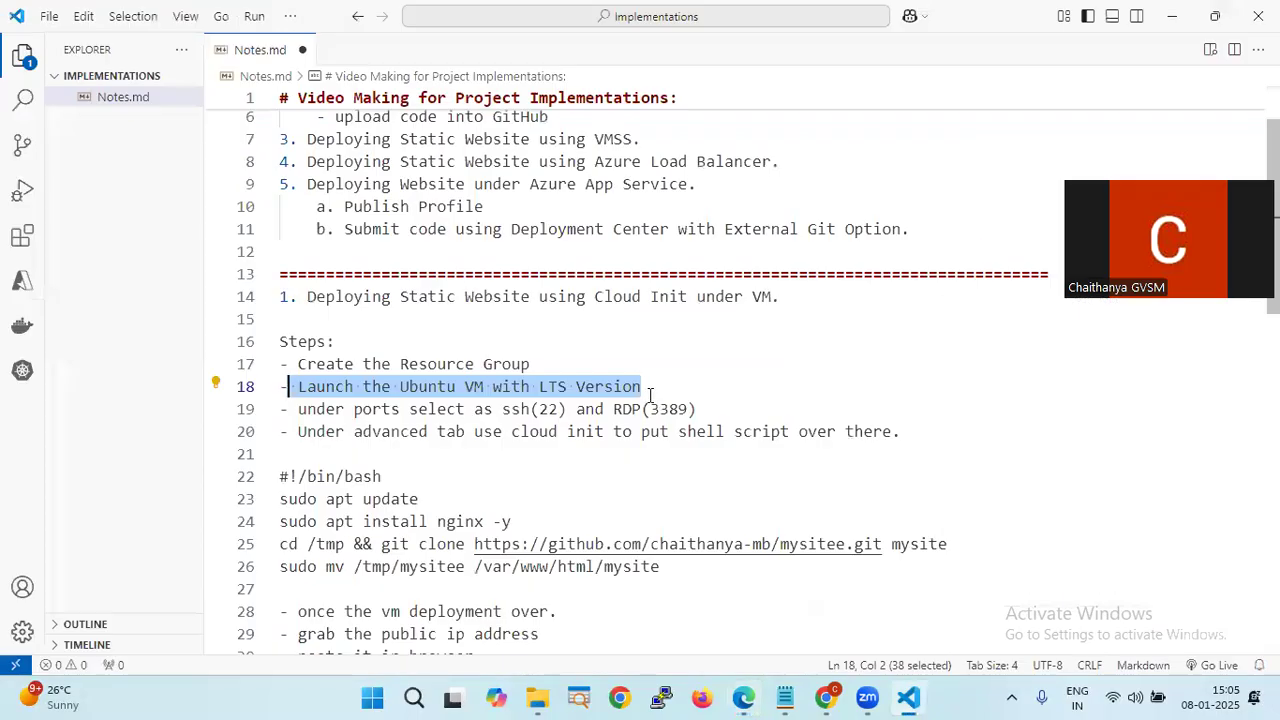
- Highlight the Cloud Init title on line 3 and the bash script on lines 21–26
scroll(648, 333, up, 2)
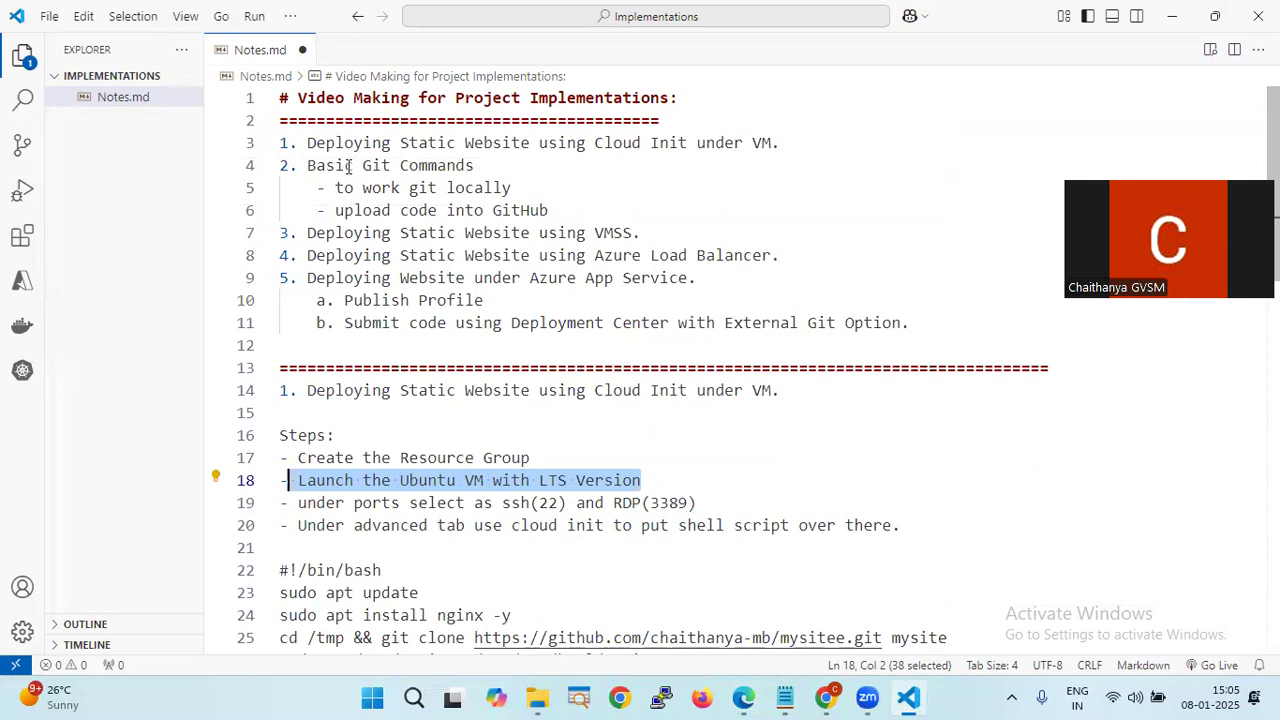
drag(307, 143, 756, 142)
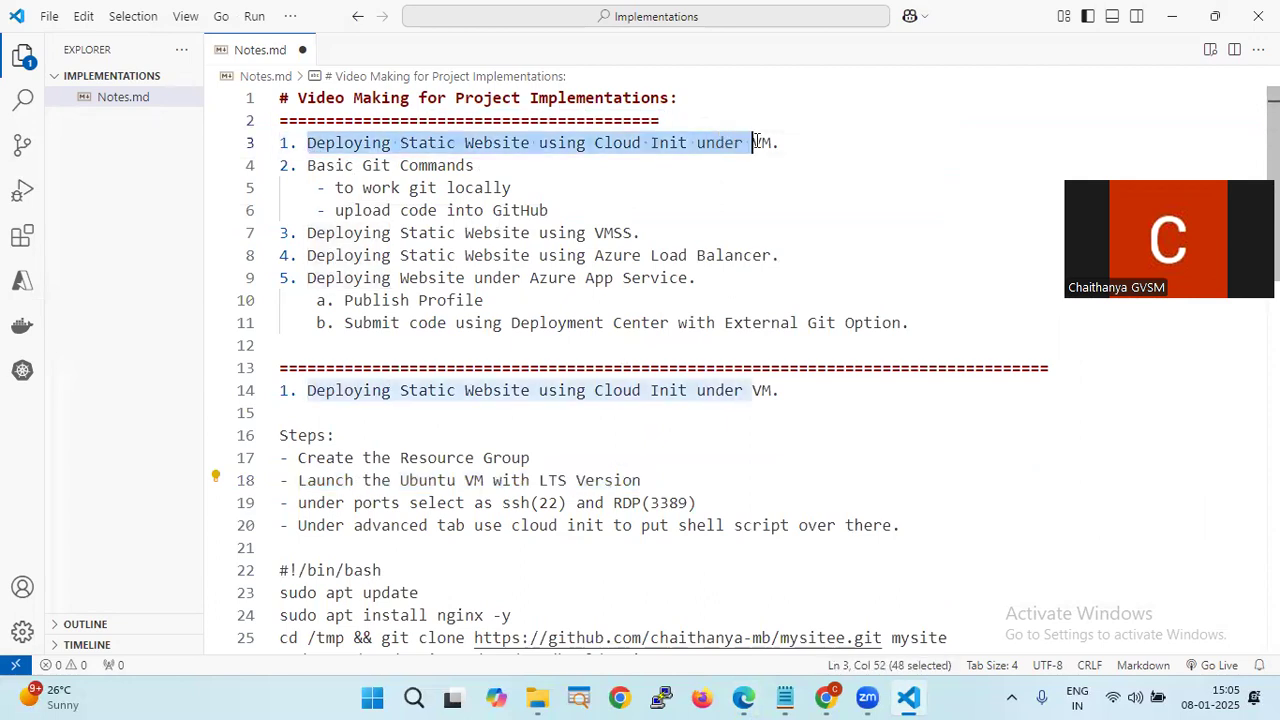
scroll(686, 398, down, 2)
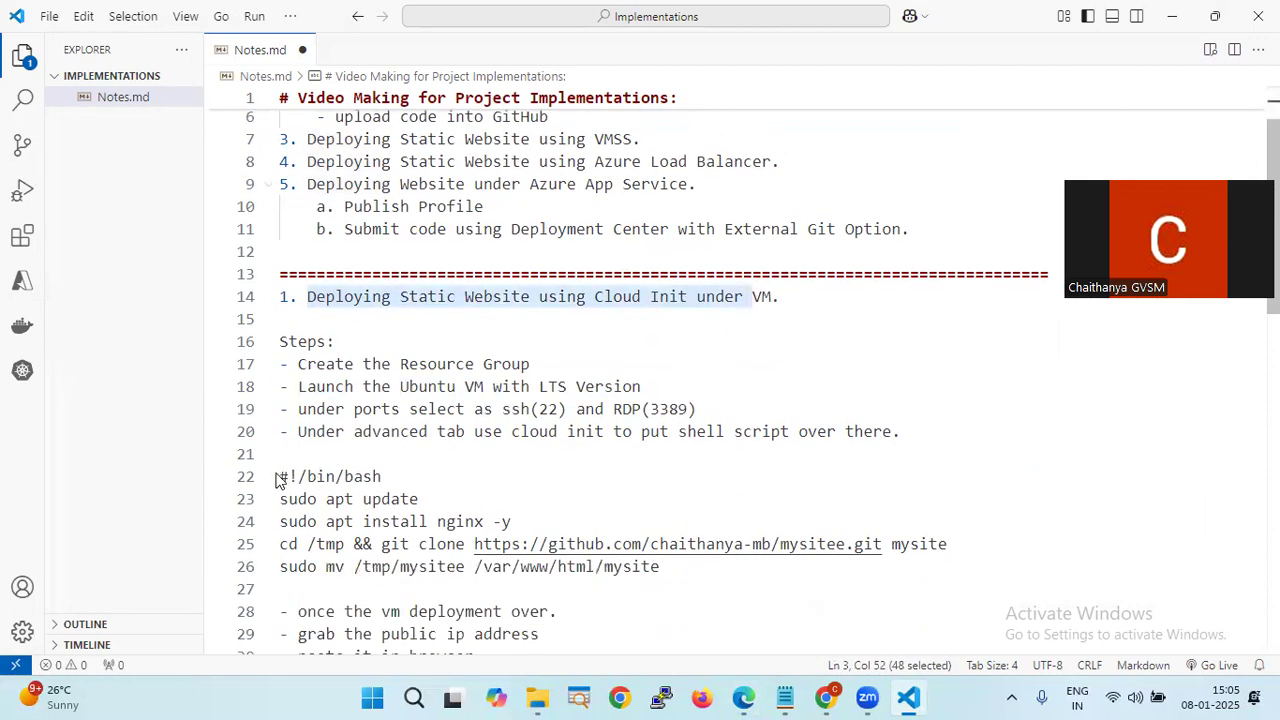
drag(284, 461, 686, 571)
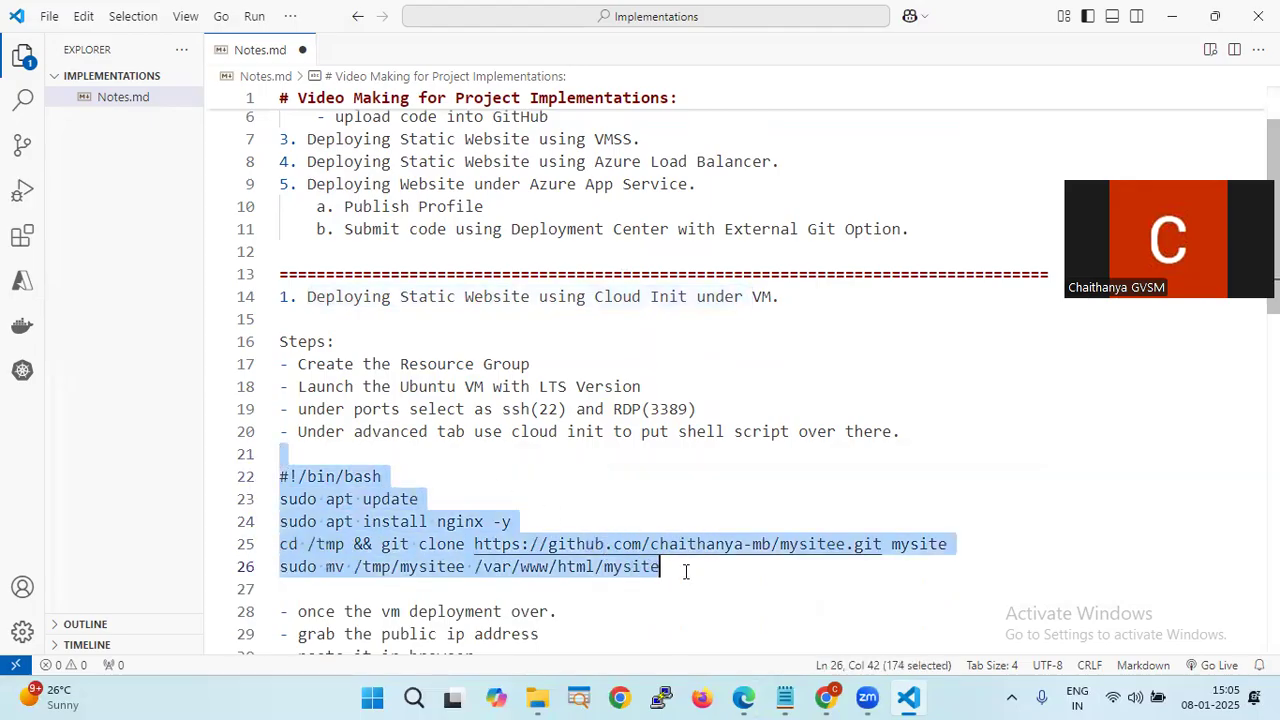
key(alt+Tab)
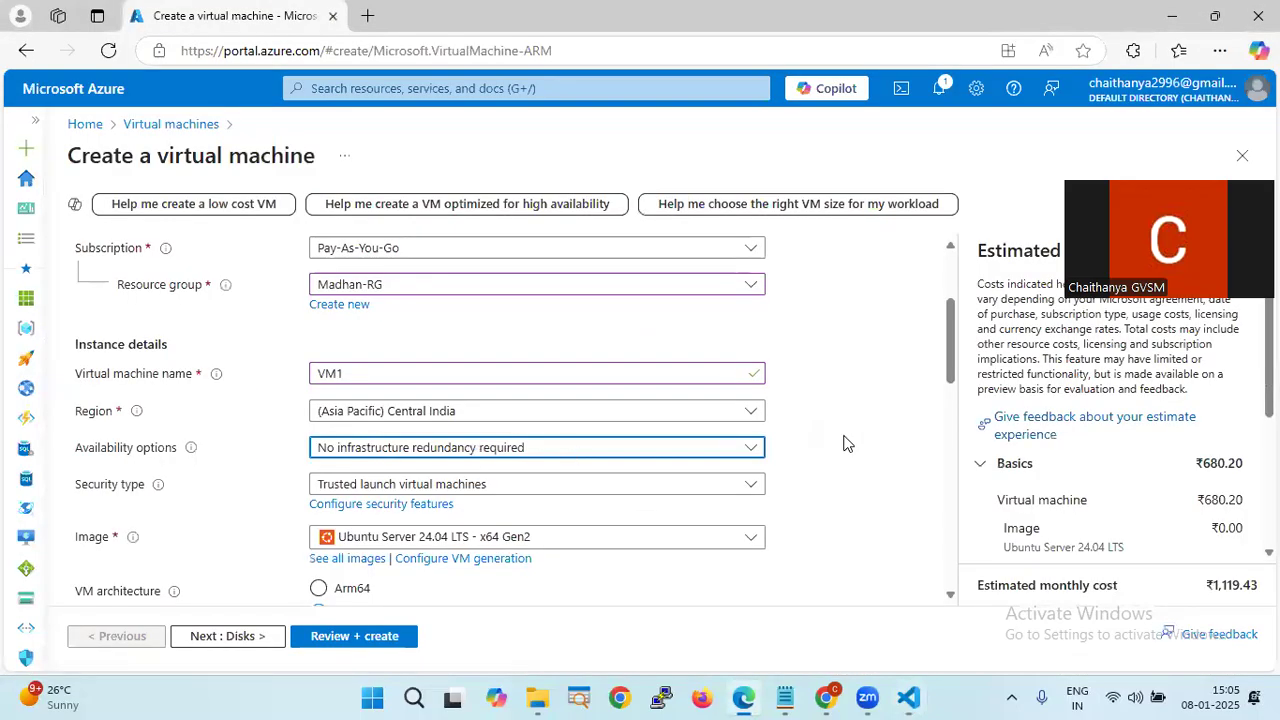
- Recheck the availability options, keeping No infrastructure redundancy required
scroll(594, 449, down, 1)
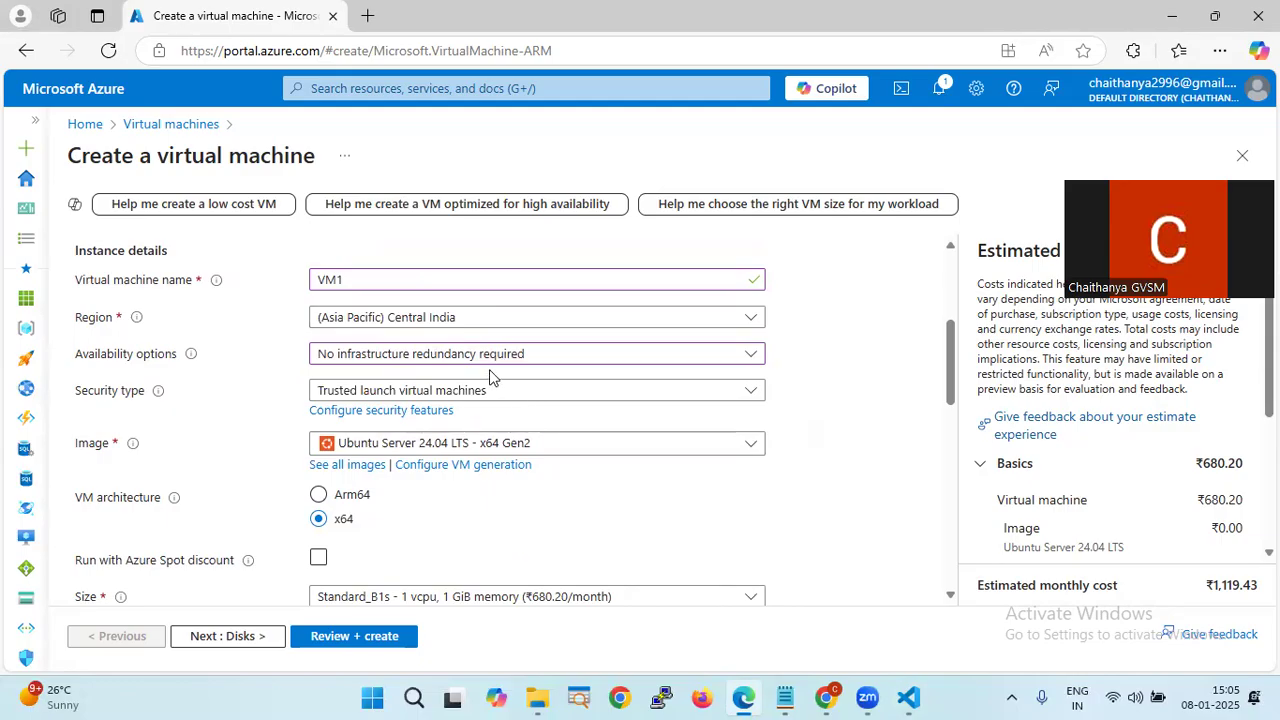
click(522, 365)
click(834, 362)
click(580, 362)
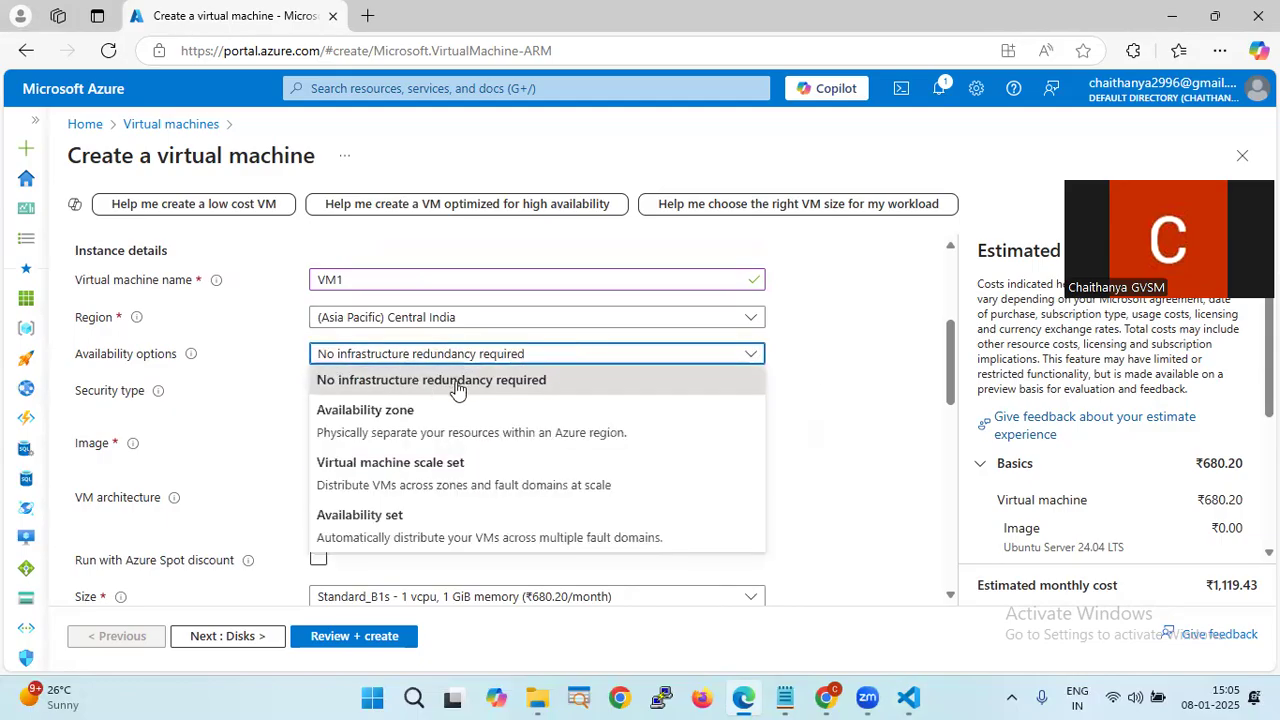
click(793, 381)
click(546, 362)
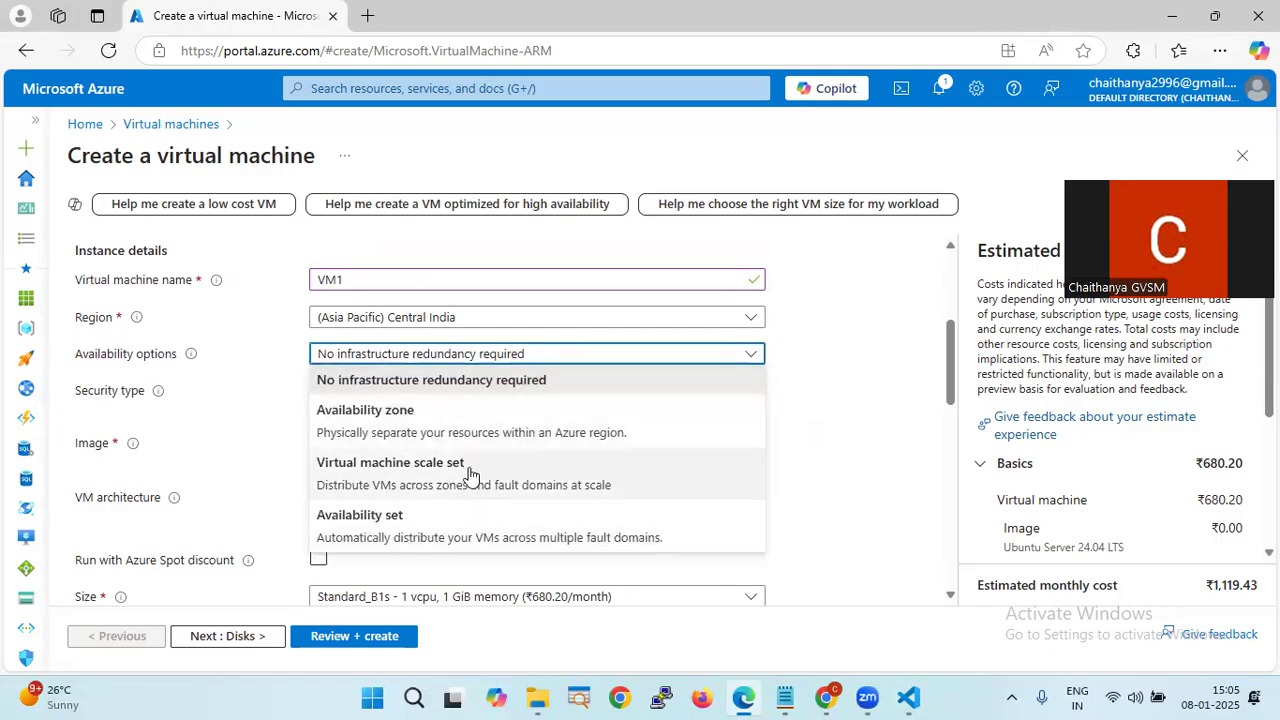
click(879, 412)
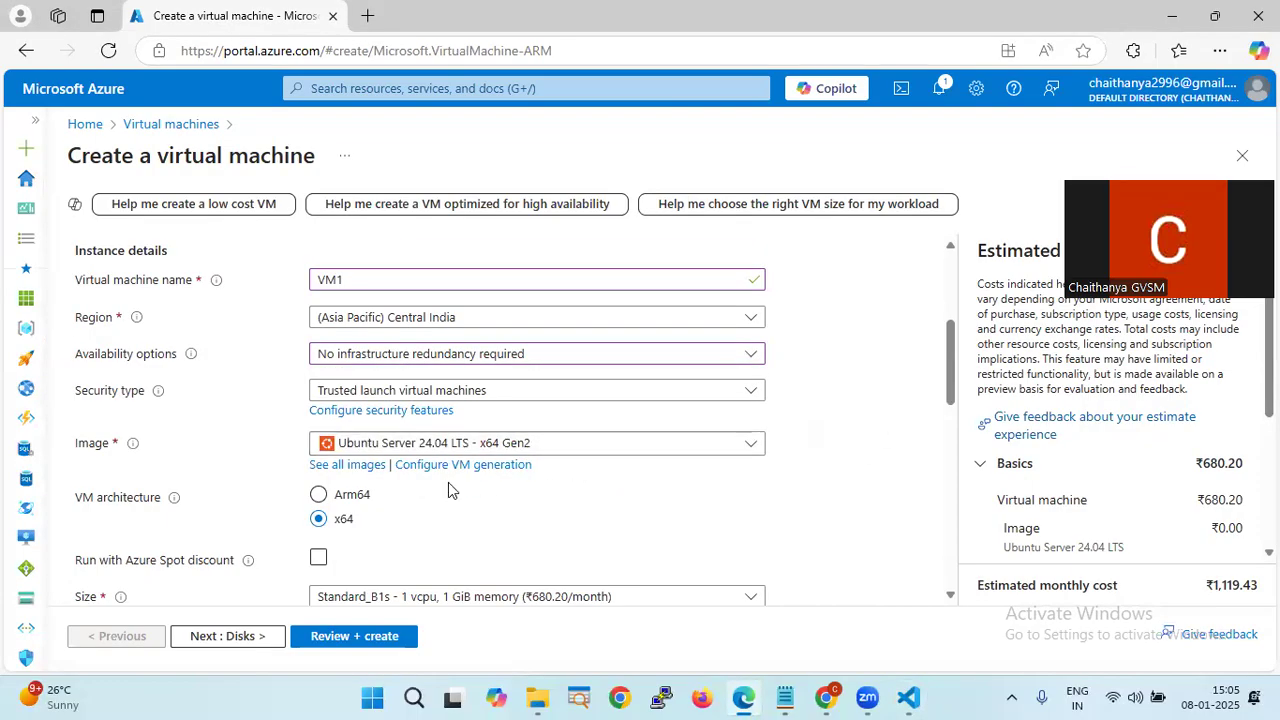
scroll(448, 482, down, 1)
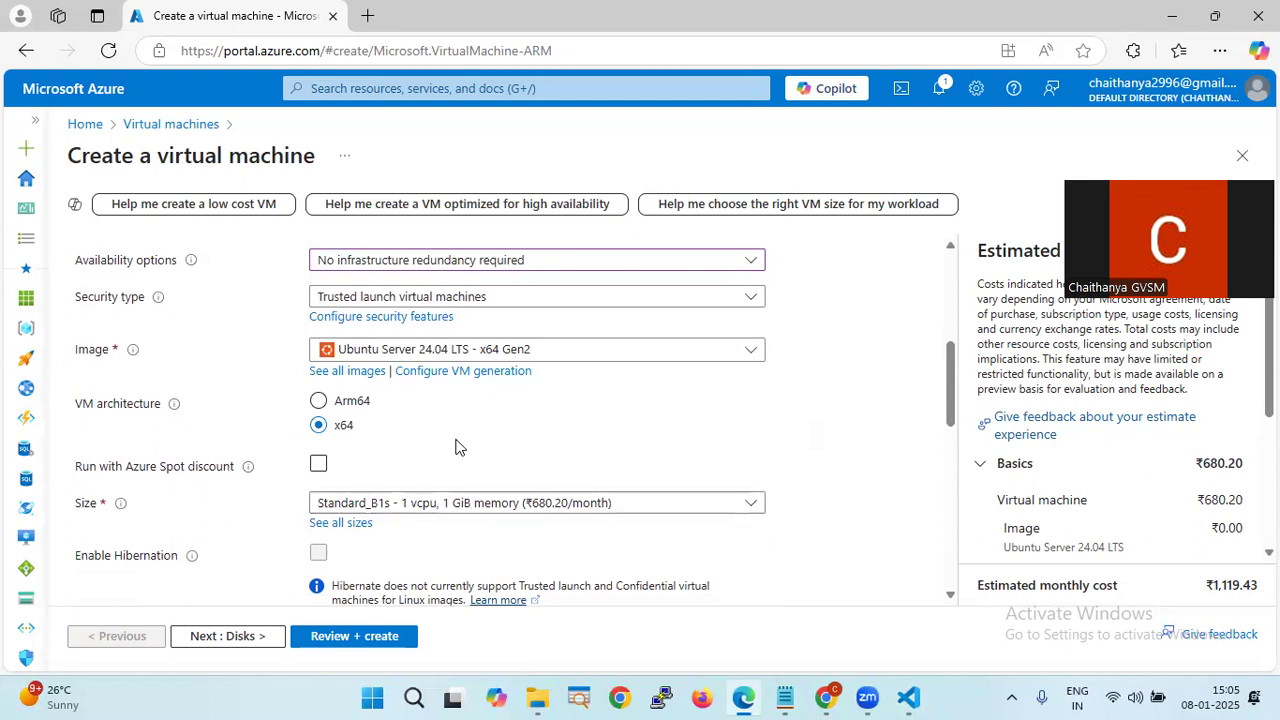
scroll(455, 447, down, 2)
scroll(455, 447, down, 1)
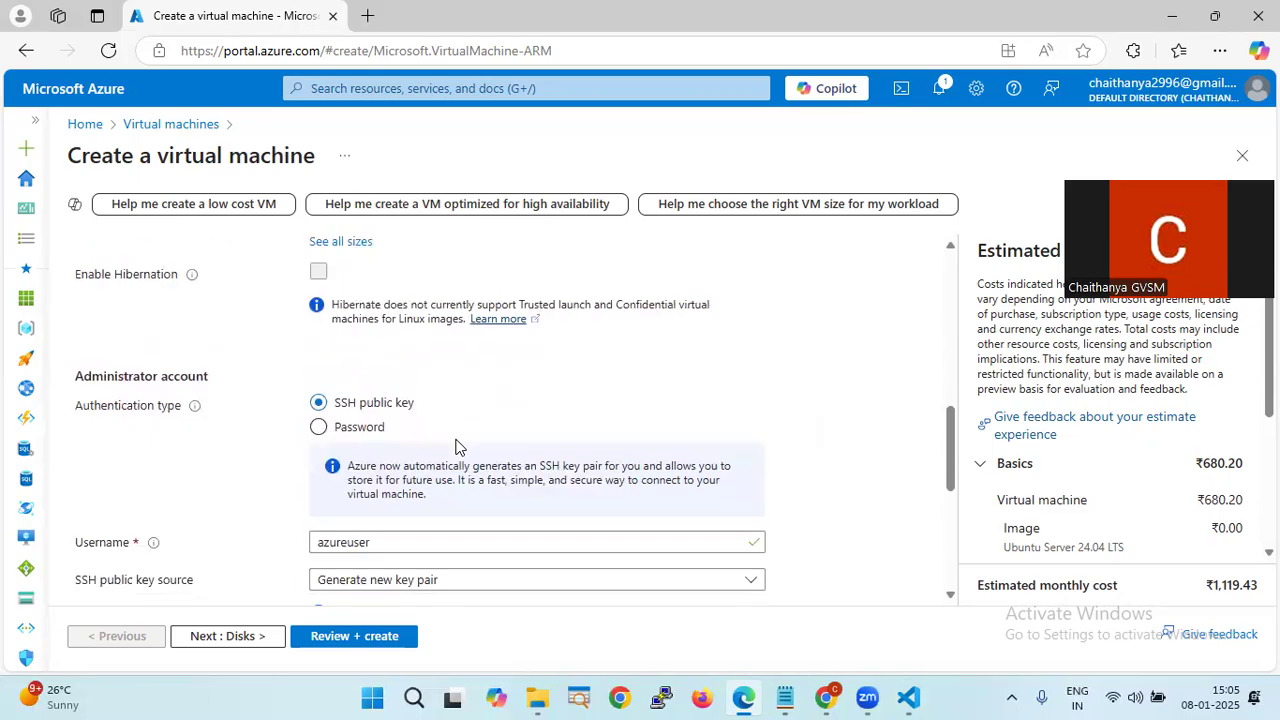
- Use password authentication with an administrator username, password and confirmation
click(376, 438)
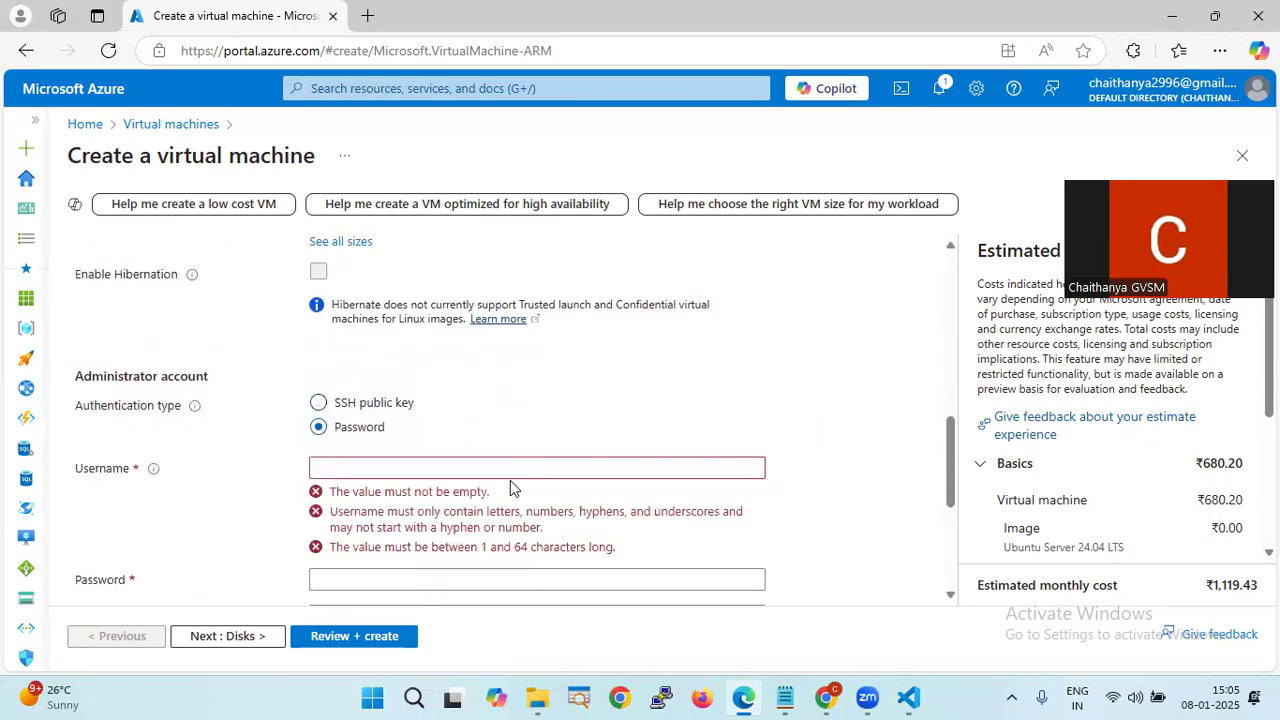
click(520, 467)
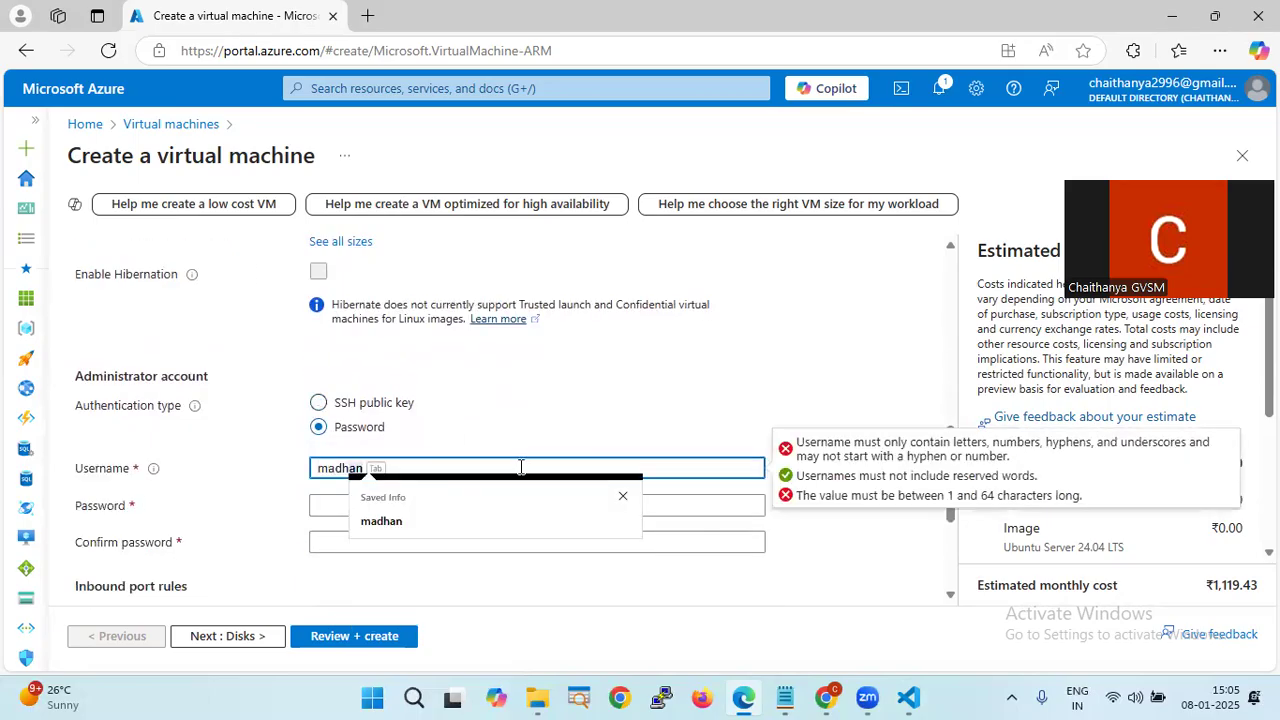
key(Tab)
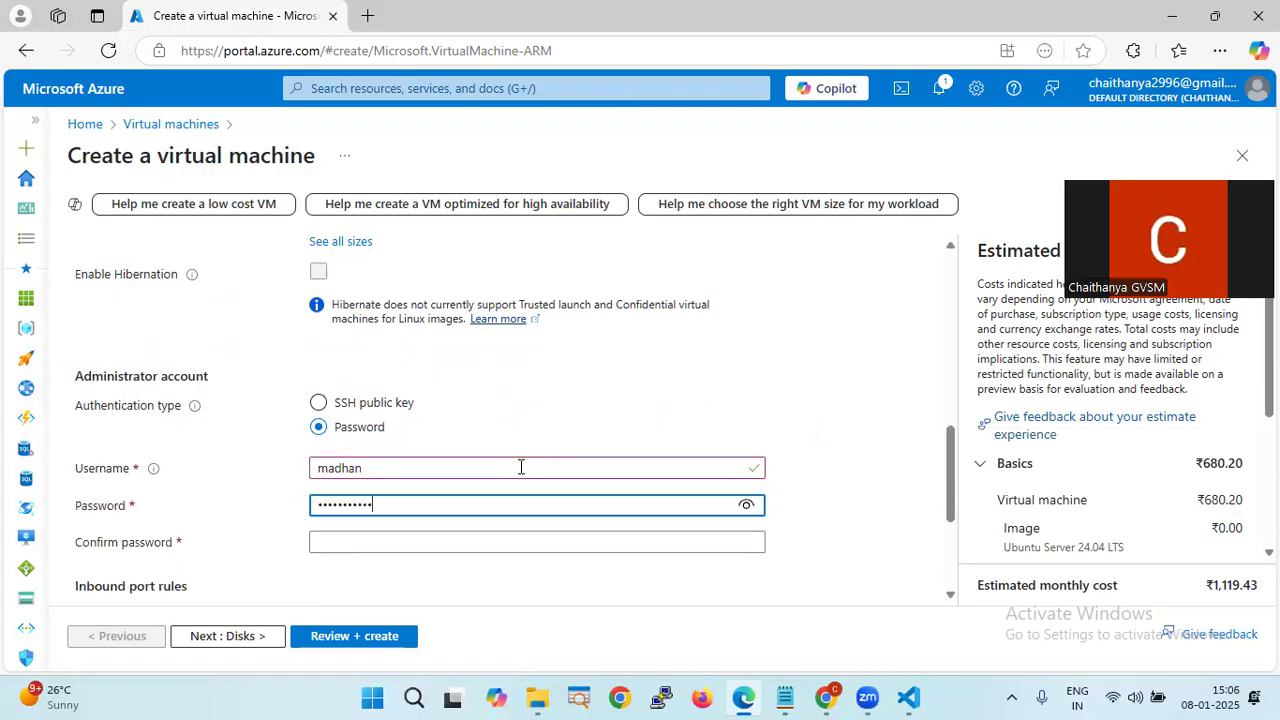
scroll(520, 467, down, 1)
click(442, 447)
text(•)
key(BackSpace)
text(••)
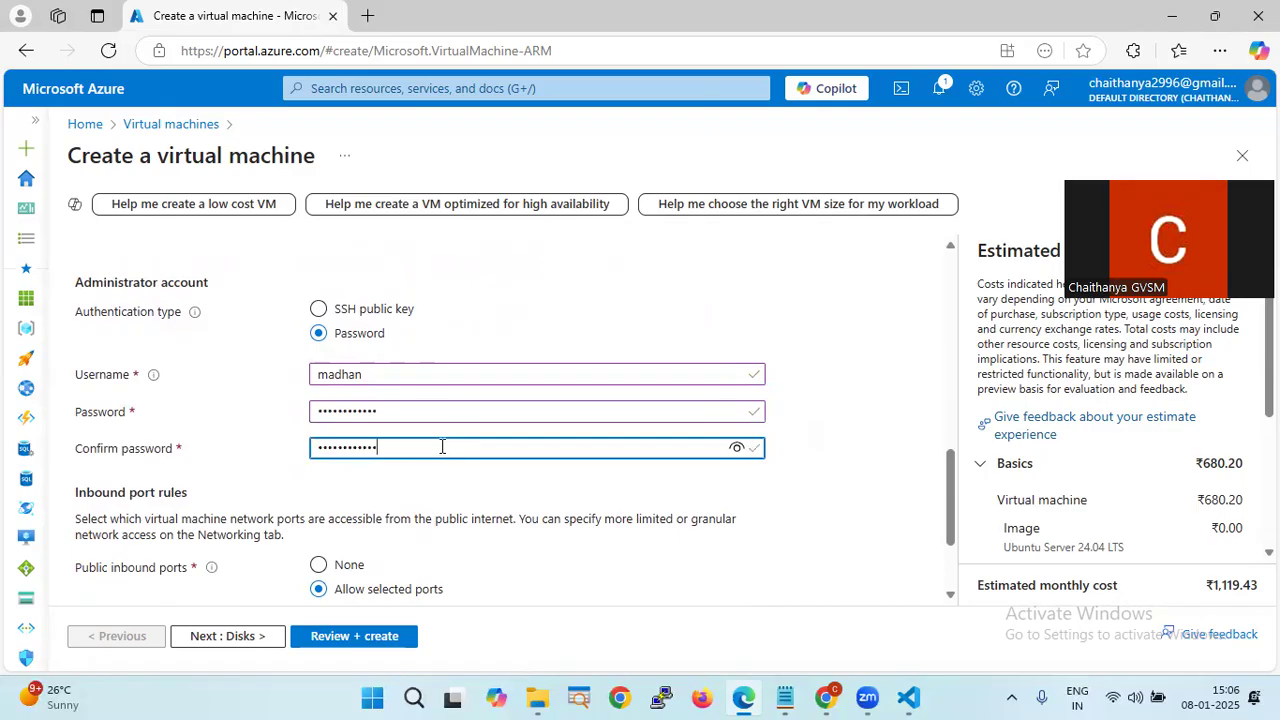
- Allow inbound HTTP (80) alongside SSH (22) and go on to the Disks tab
scroll(442, 447, down, 2)
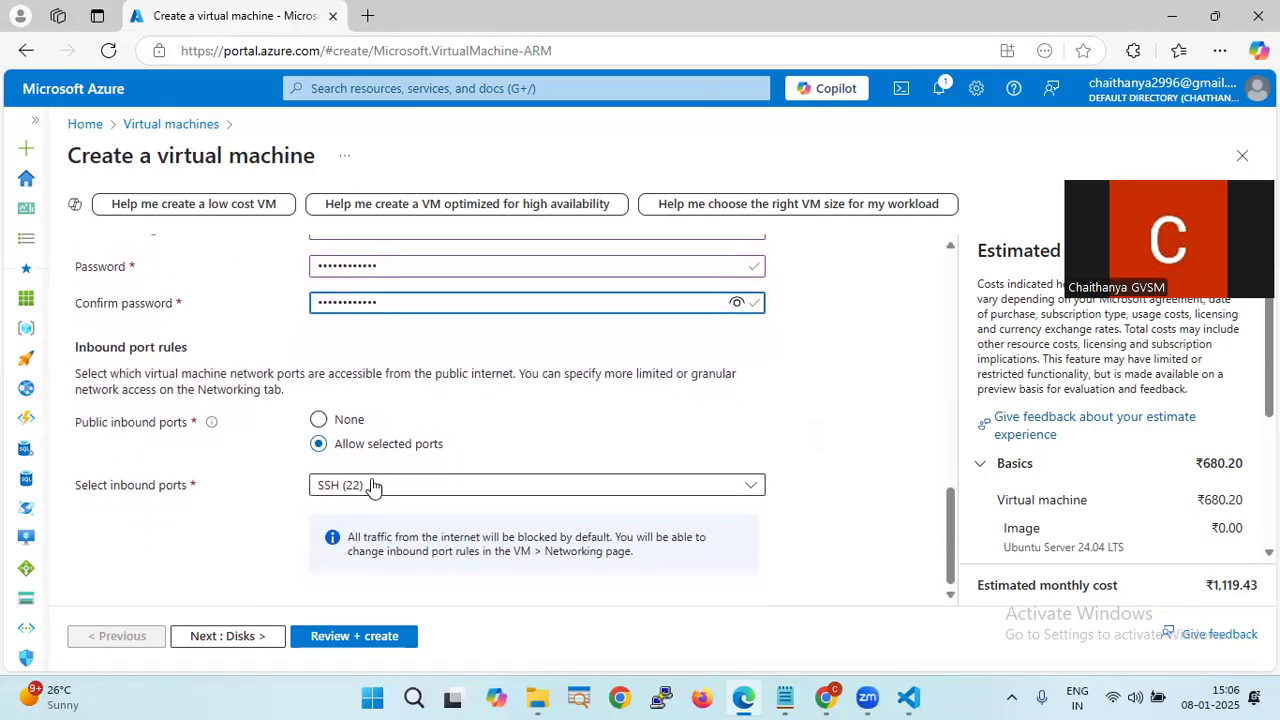
click(371, 485)
click(330, 513)
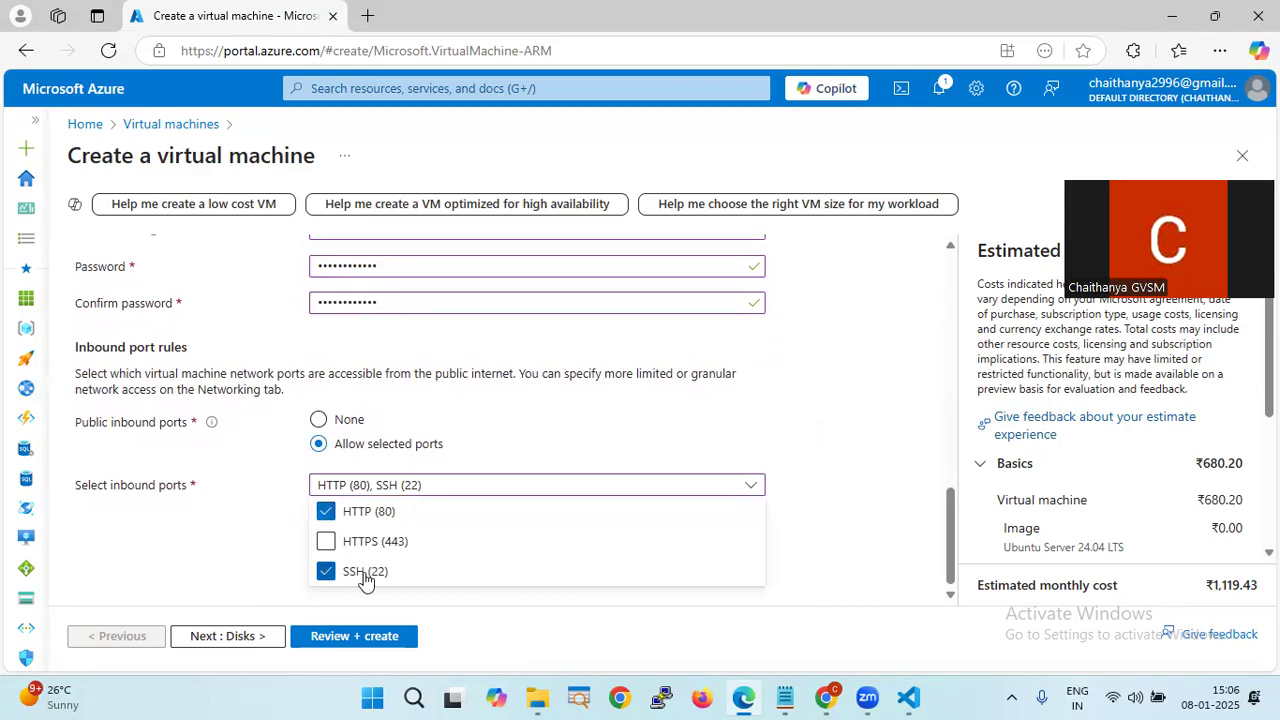
click(248, 532)
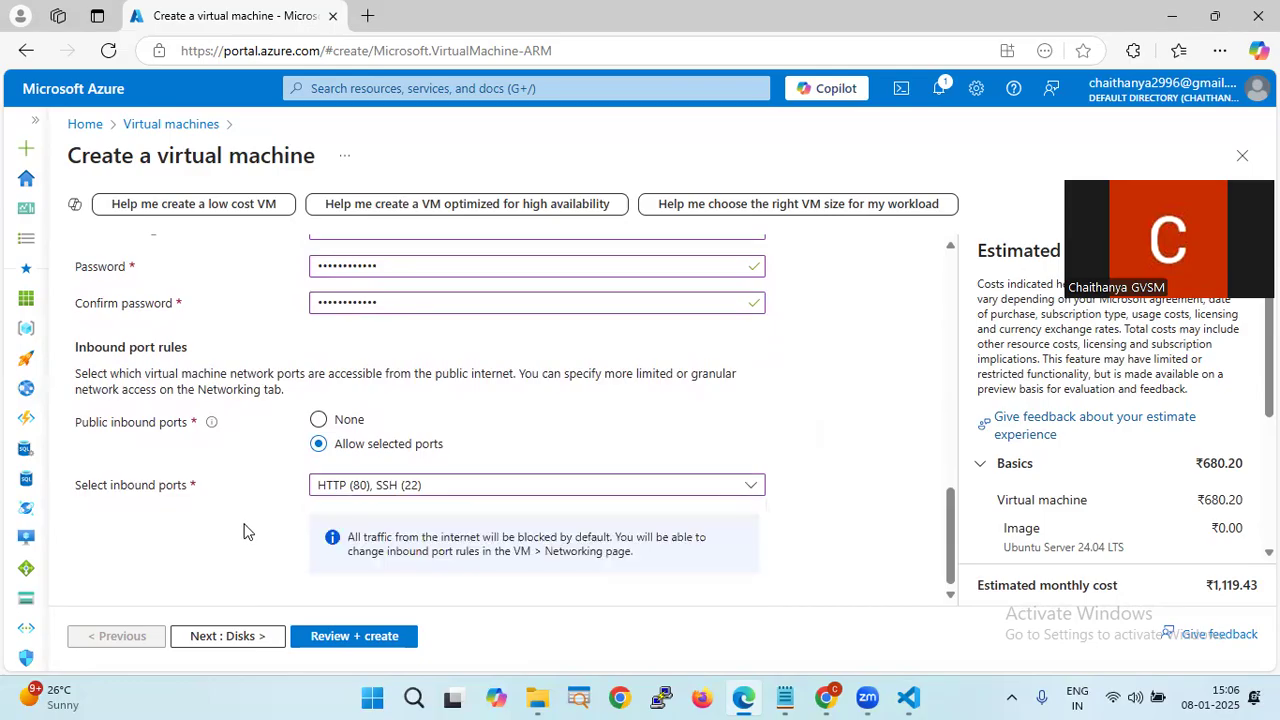
click(240, 637)
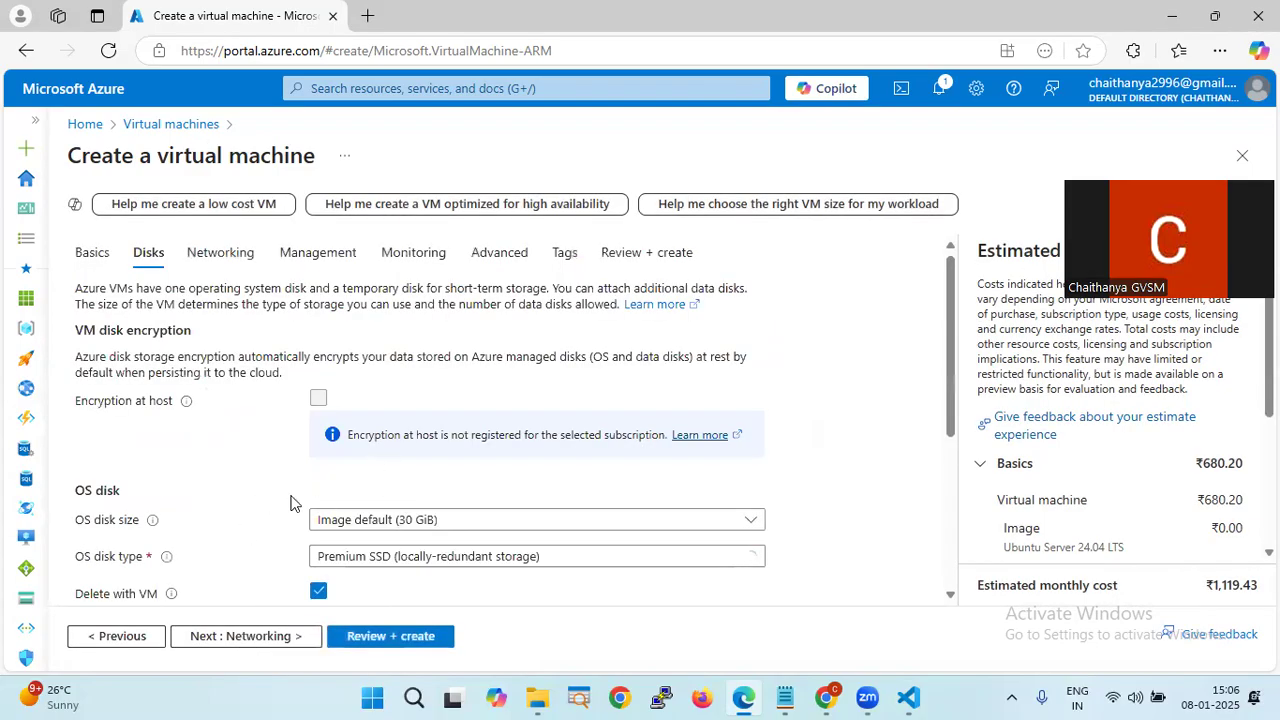
- Run Review + create until the B1s VM passes validation, then return to Notes.md
scroll(373, 452, down, 2)
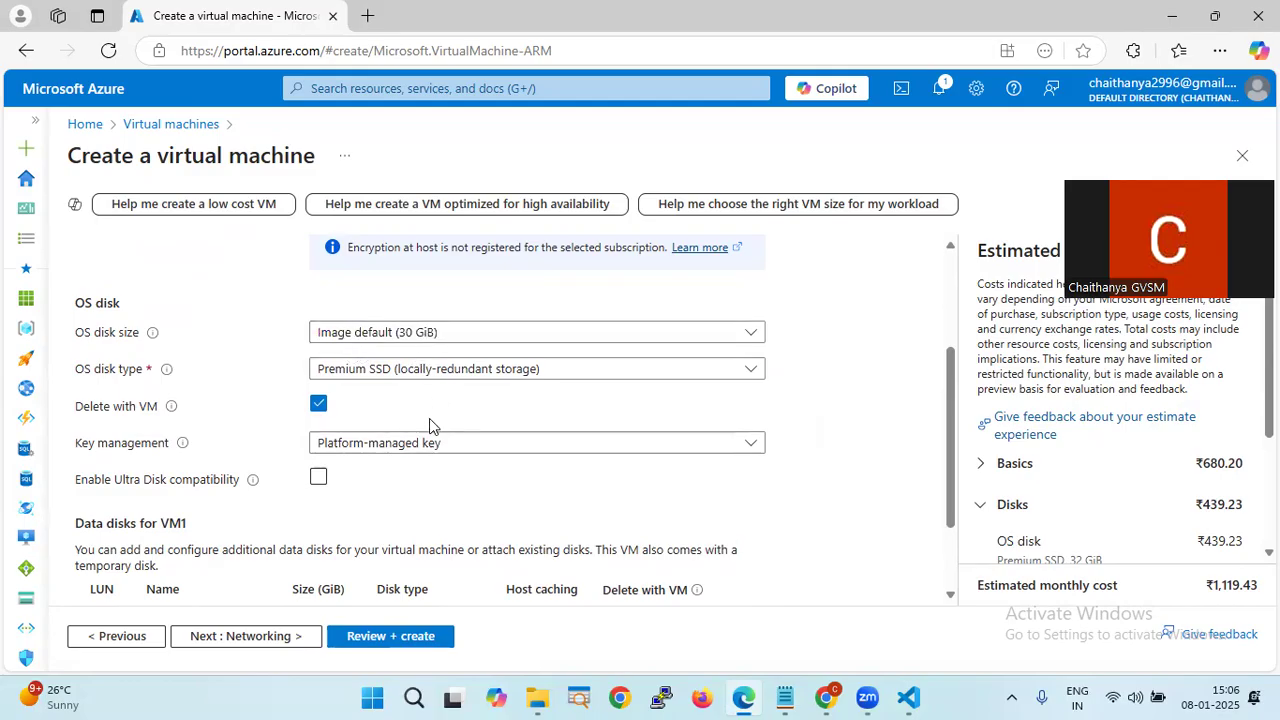
click(392, 640)
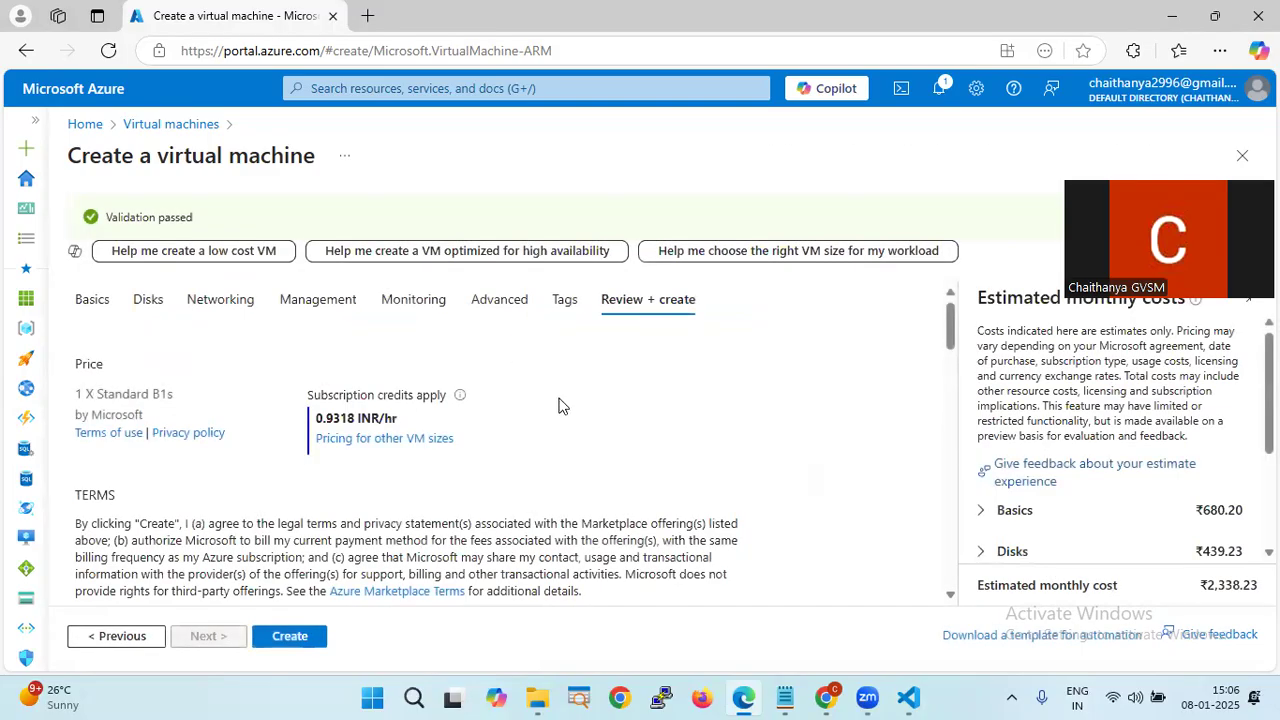
click(908, 698)
click(545, 491)
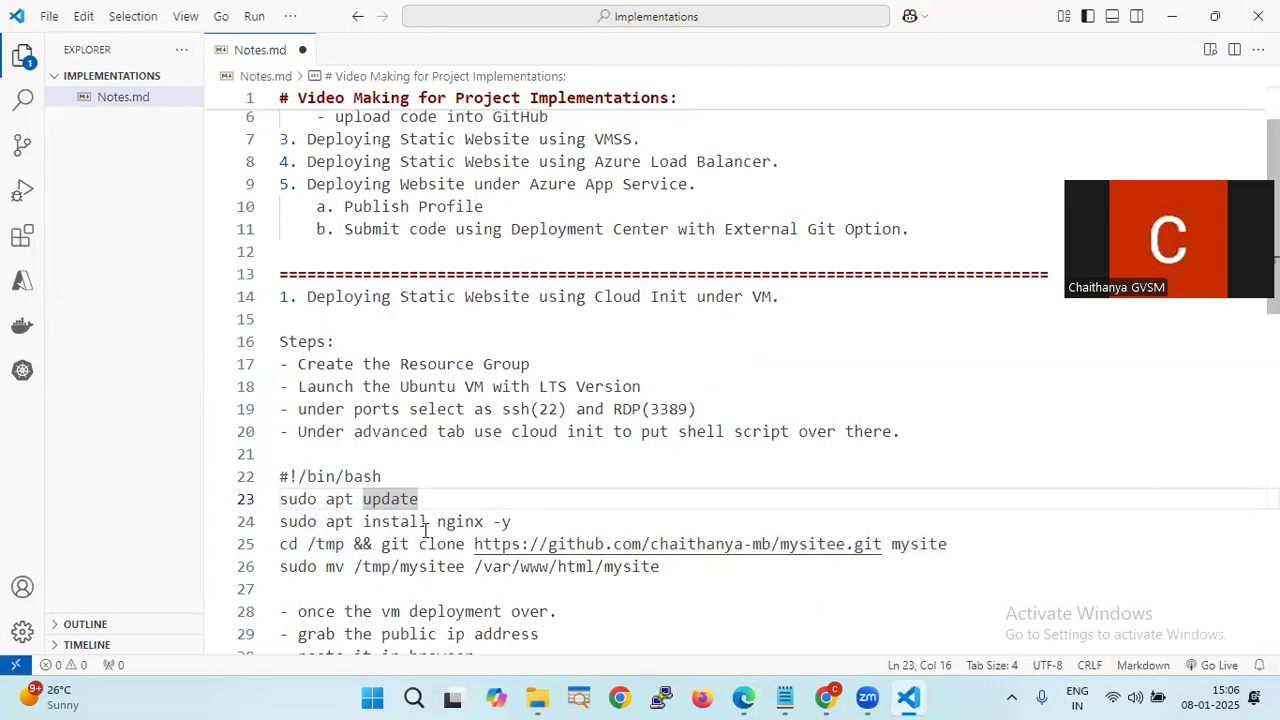
- Highlight the nginx install, repository clone and destination path on lines 24–26
click(556, 521)
drag(510, 521, 368, 522)
drag(974, 543, 477, 547)
drag(686, 566, 352, 566)
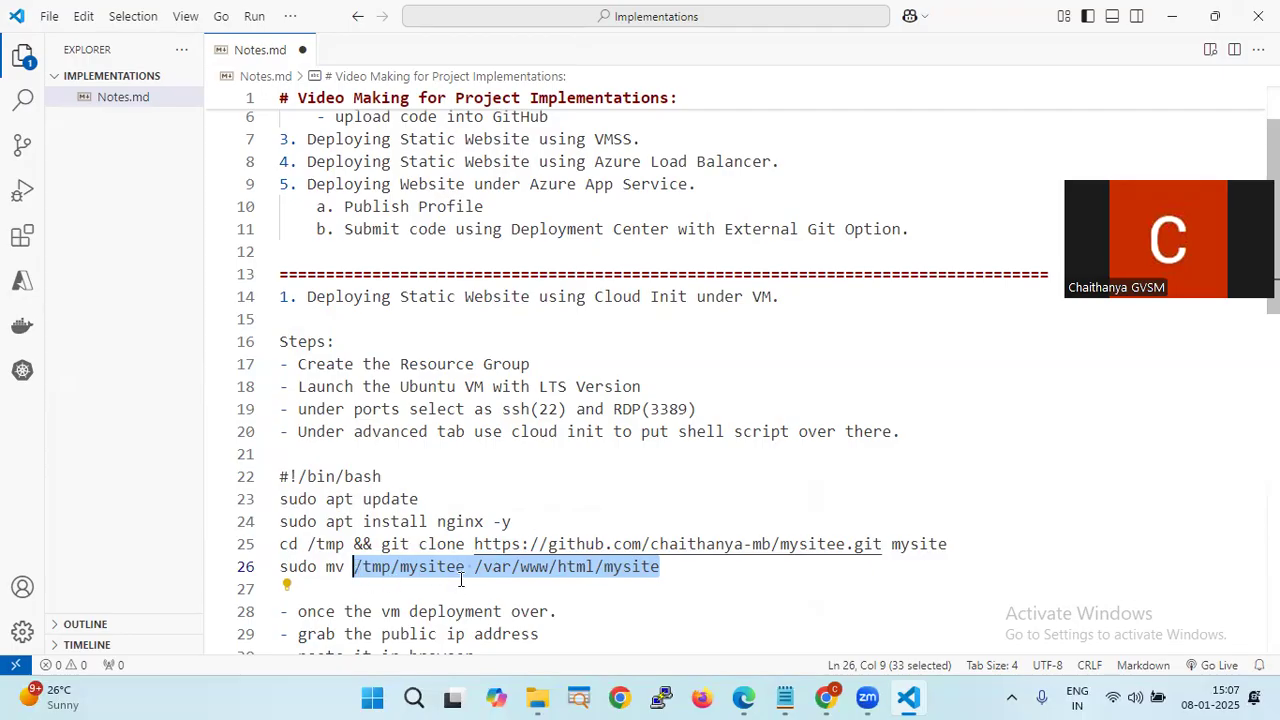
click(689, 571)
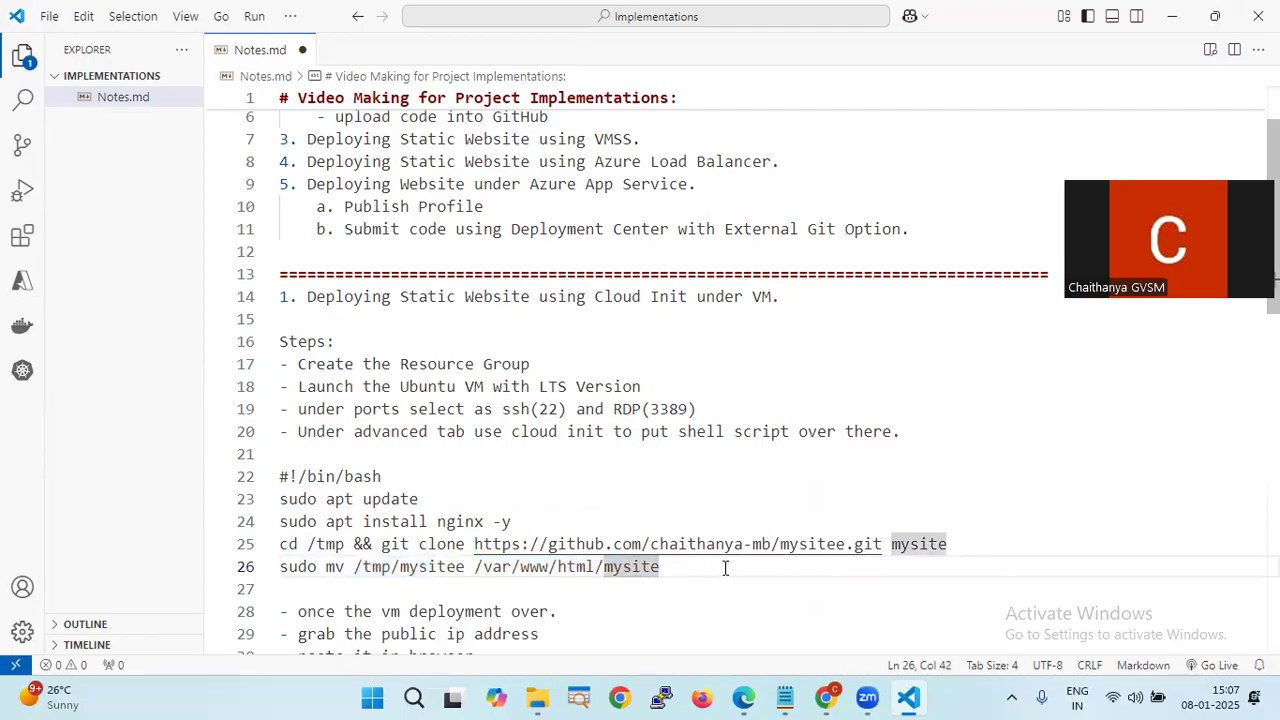
key(alt+Tab)
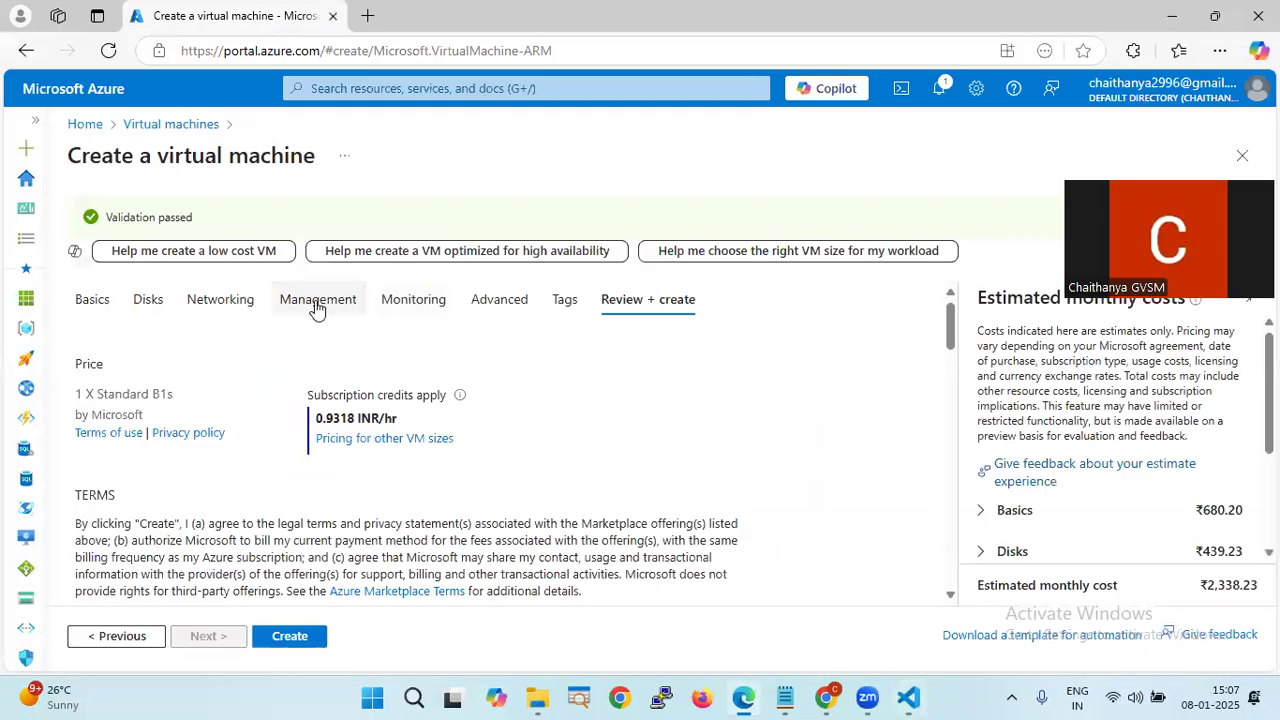
- Open the VM form's Advanced tab to reach the Custom data box
click(513, 305)
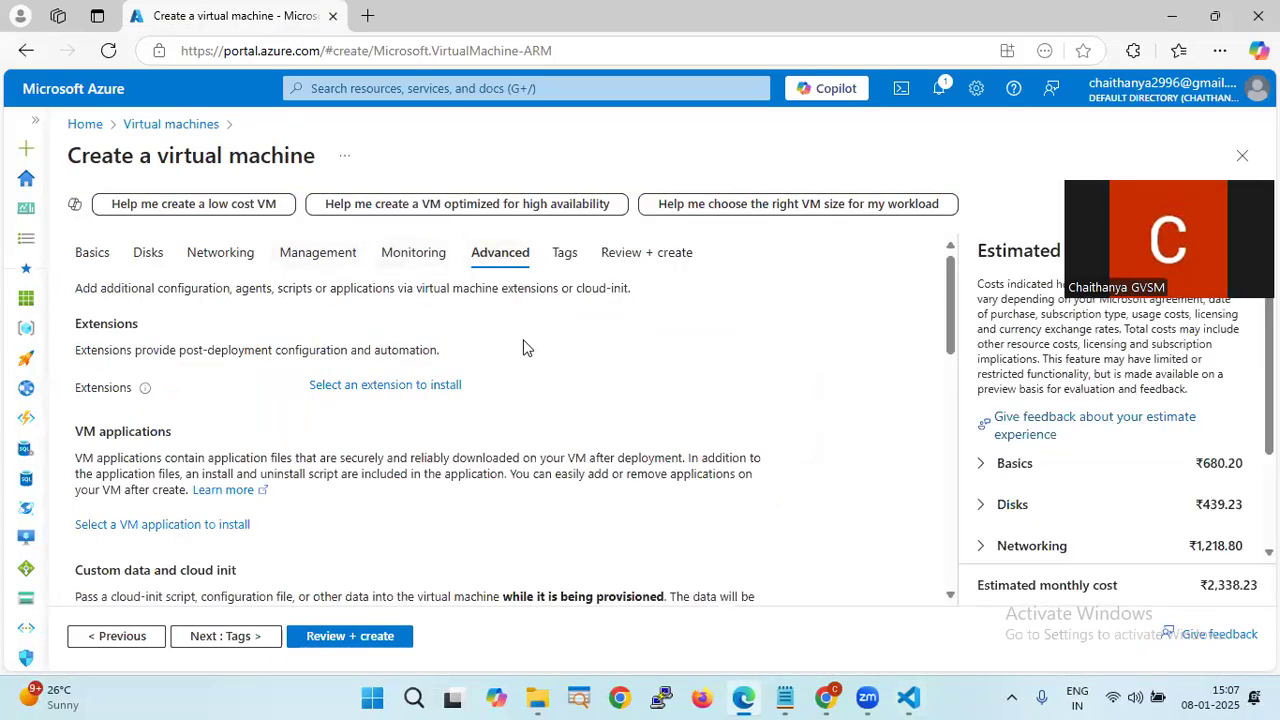
scroll(522, 347, down, 3)
scroll(523, 346, up, 1)
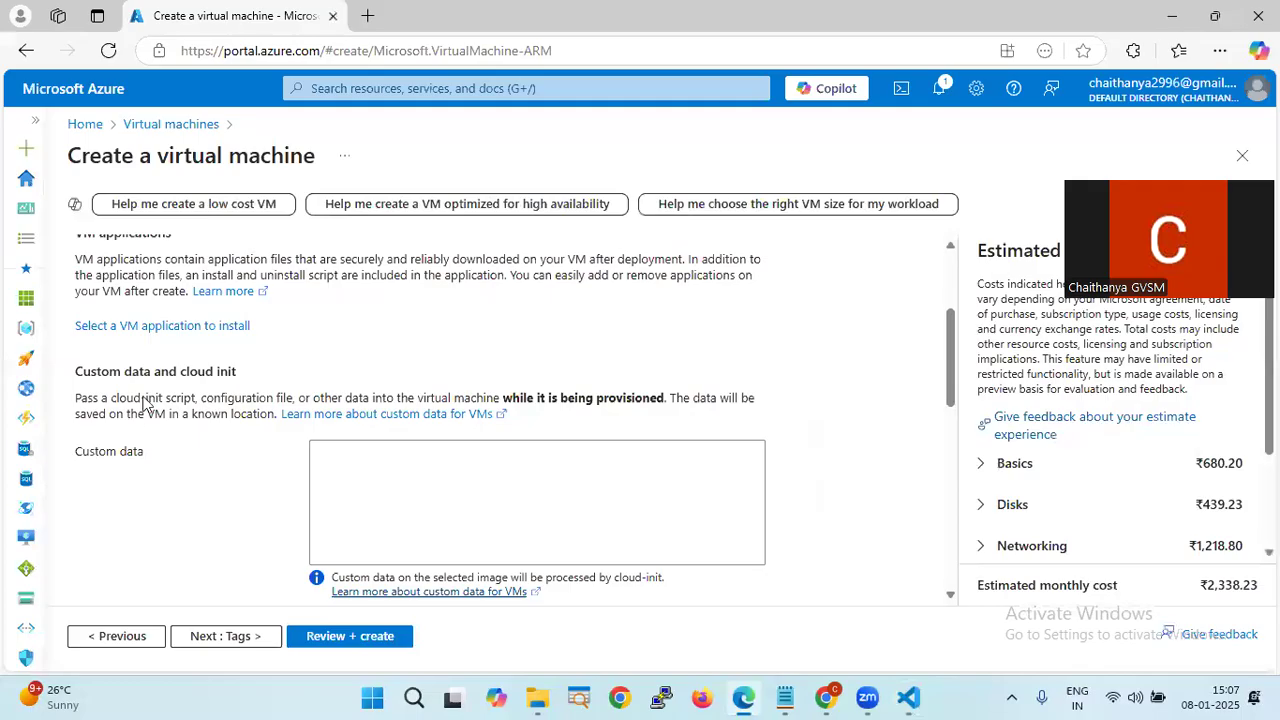
scroll(380, 476, down, 1)
scroll(380, 476, up, 1)
- Copy the five-line bash script (lines 22–26) from Notes.md and paste it into Custom data
key(alt+Tab)
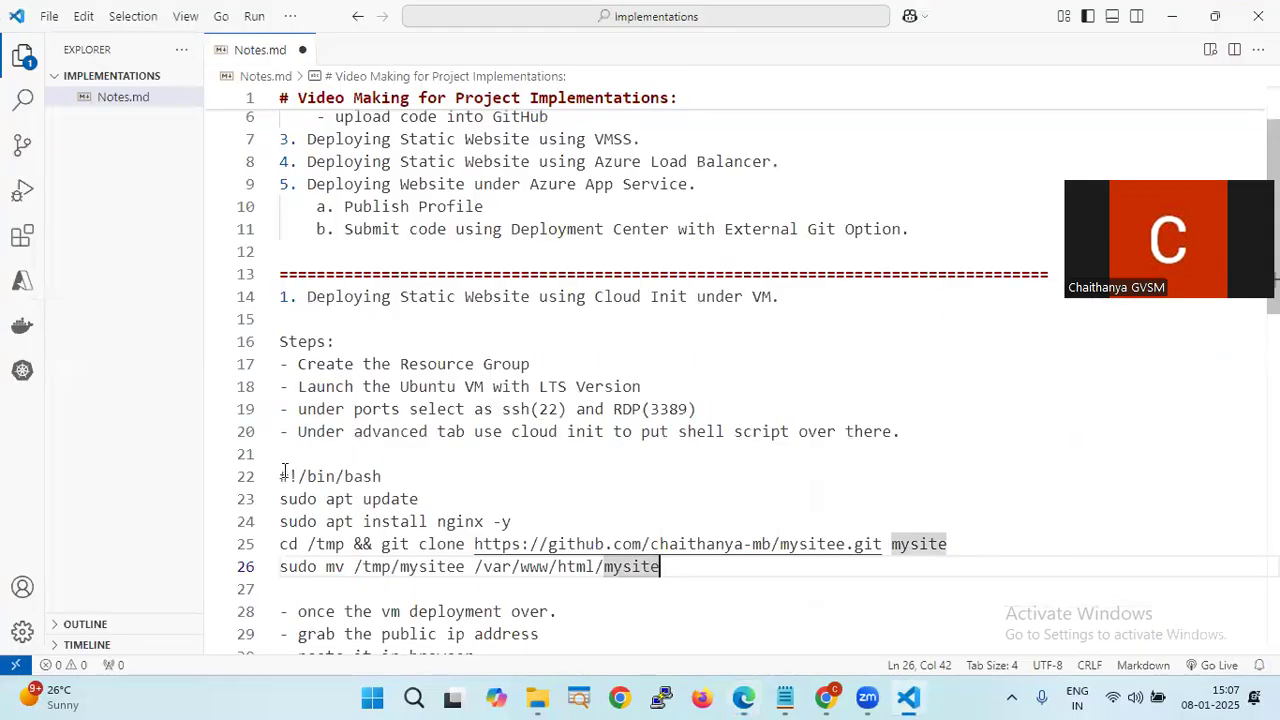
drag(283, 471, 672, 560)
key(ctrl+c)
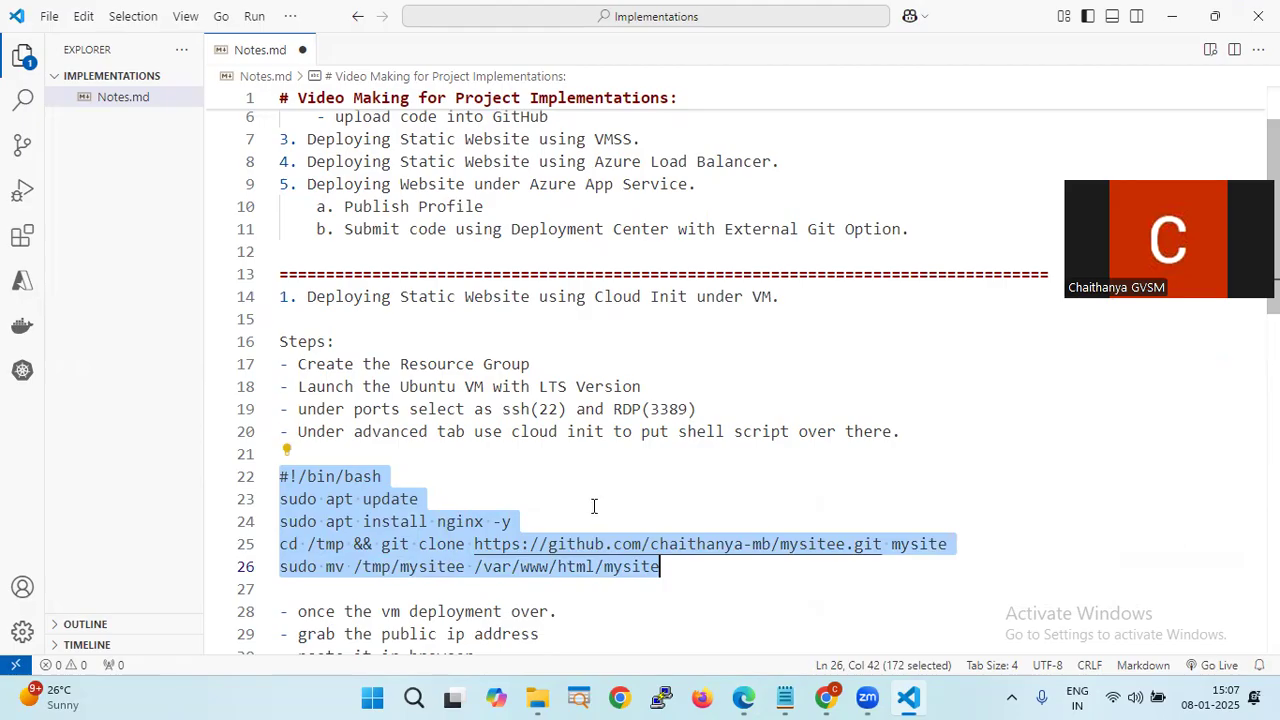
key(alt+Tab)
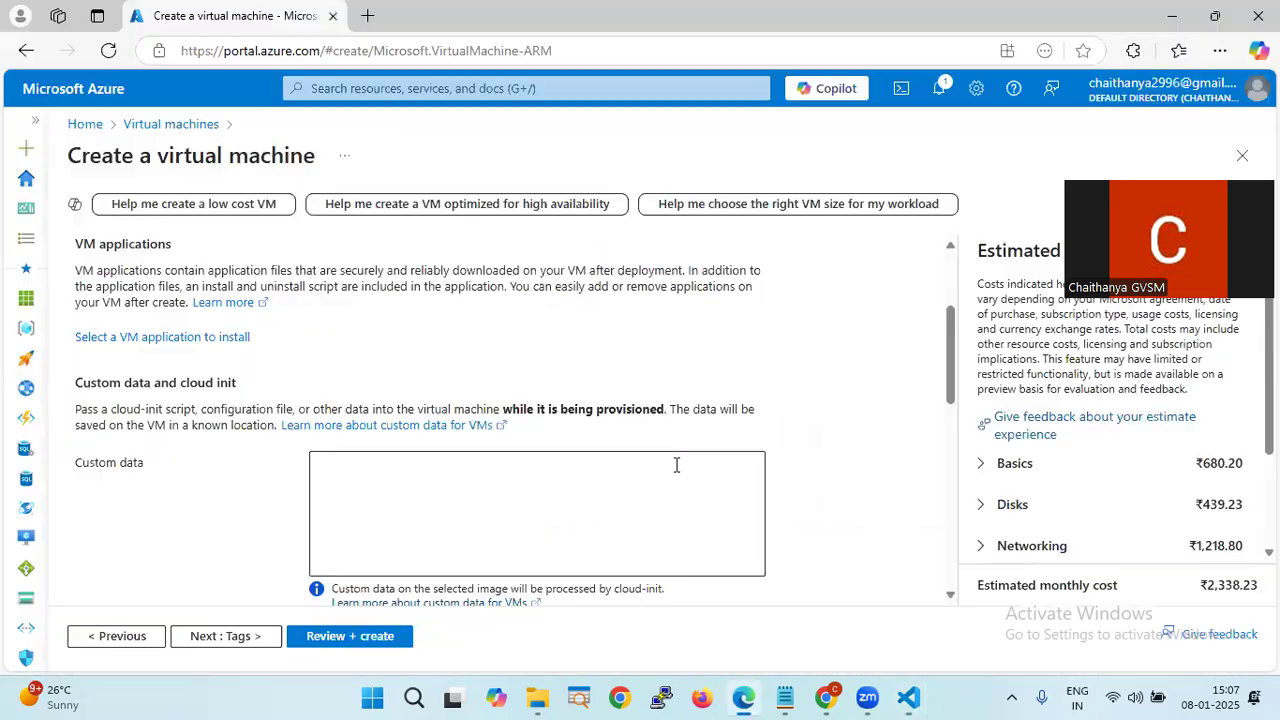
key(alt+Tab)
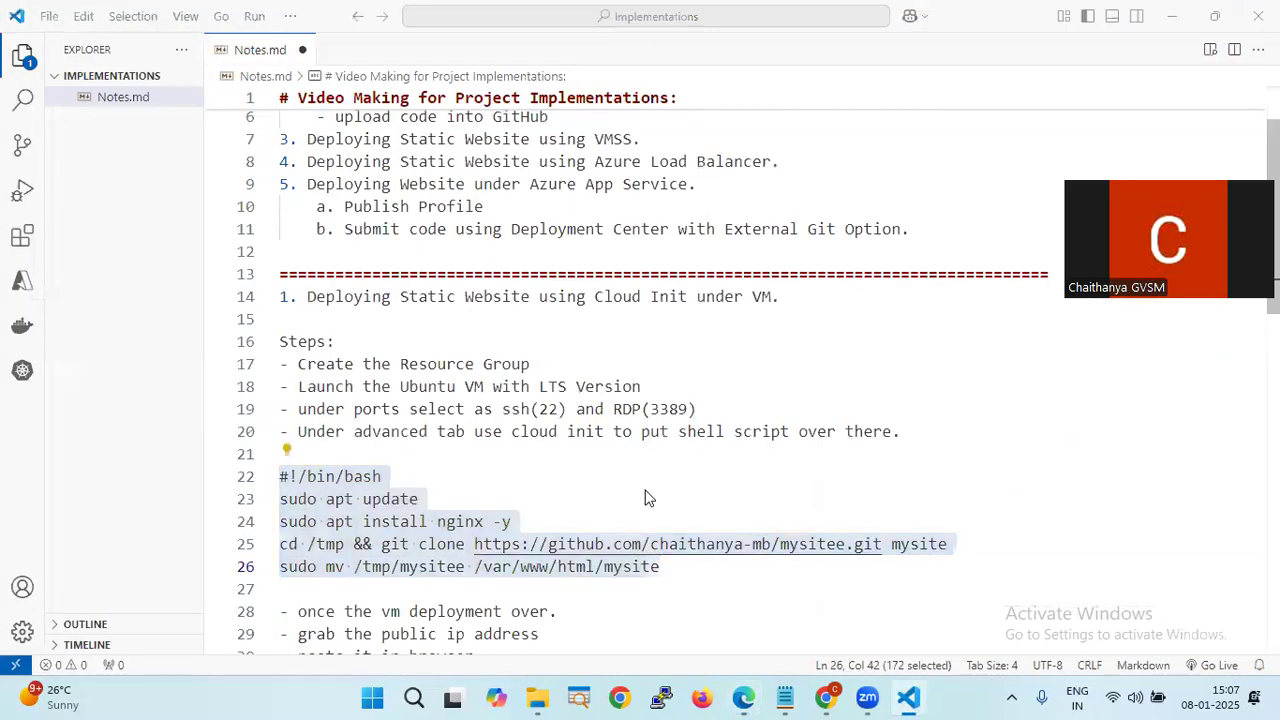
key(alt+Tab)
click(605, 495)
key(ctrl+v)
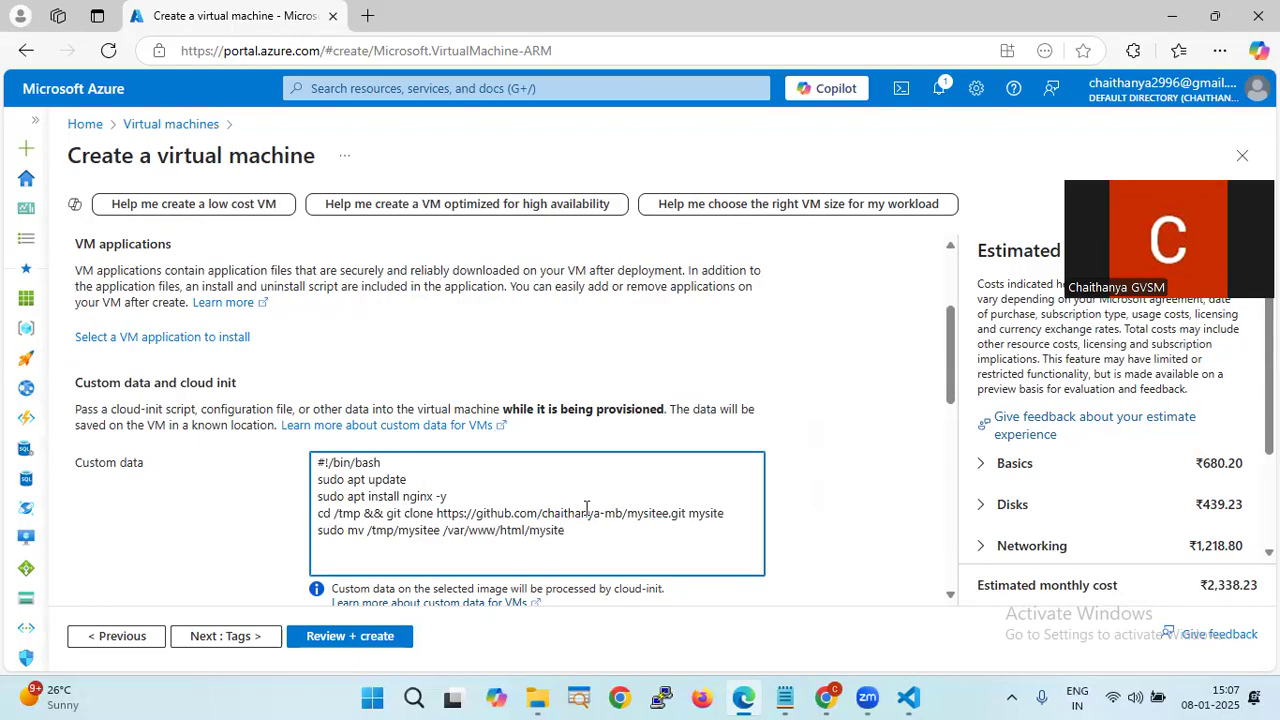
key(alt+Tab)
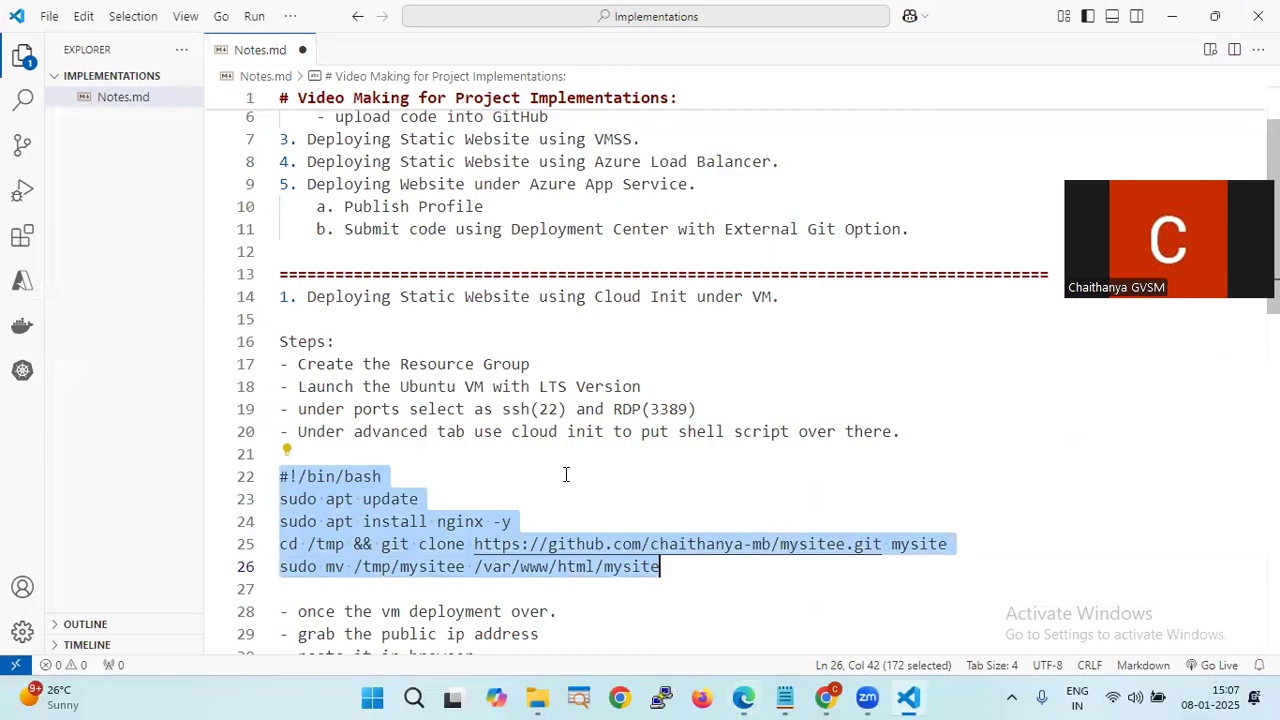
key(alt+Tab)
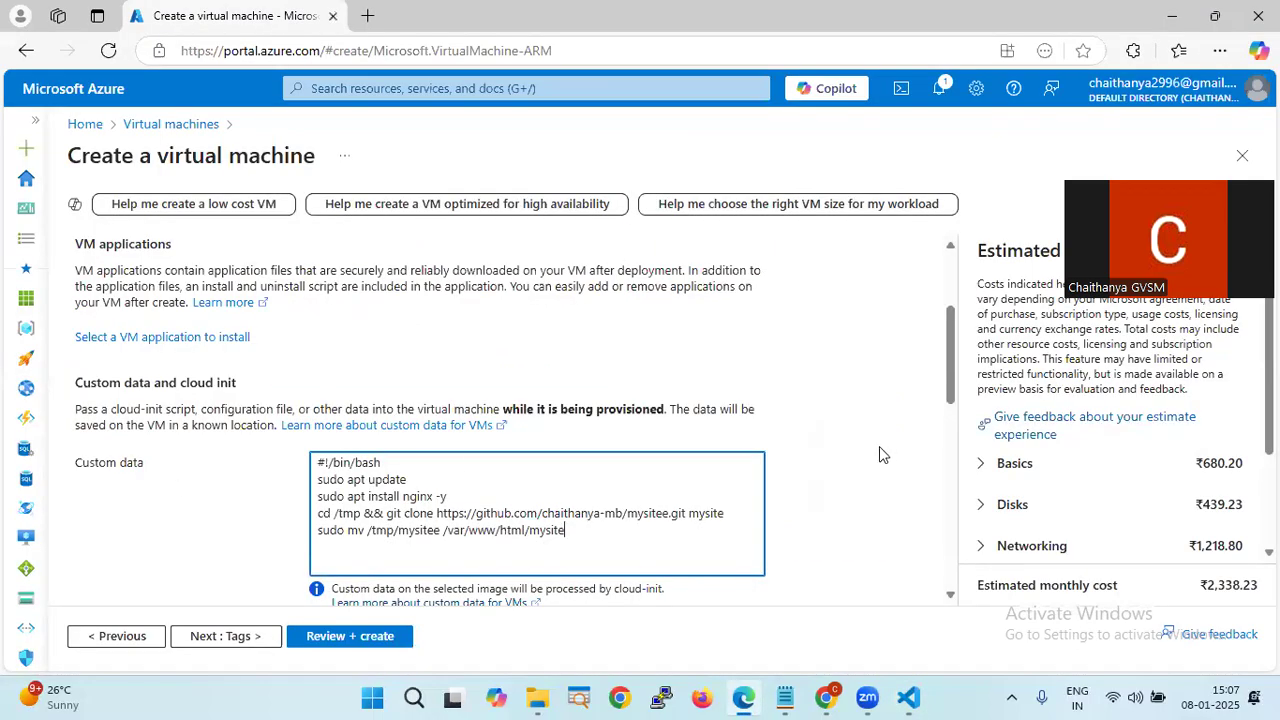
scroll(879, 446, down, 1)
scroll(860, 463, up, 1)
- Examine the script's cd /tmp, && join, clone folder mysite and destination path
click(423, 485)
drag(332, 516, 362, 516)
click(906, 697)
click(344, 544)
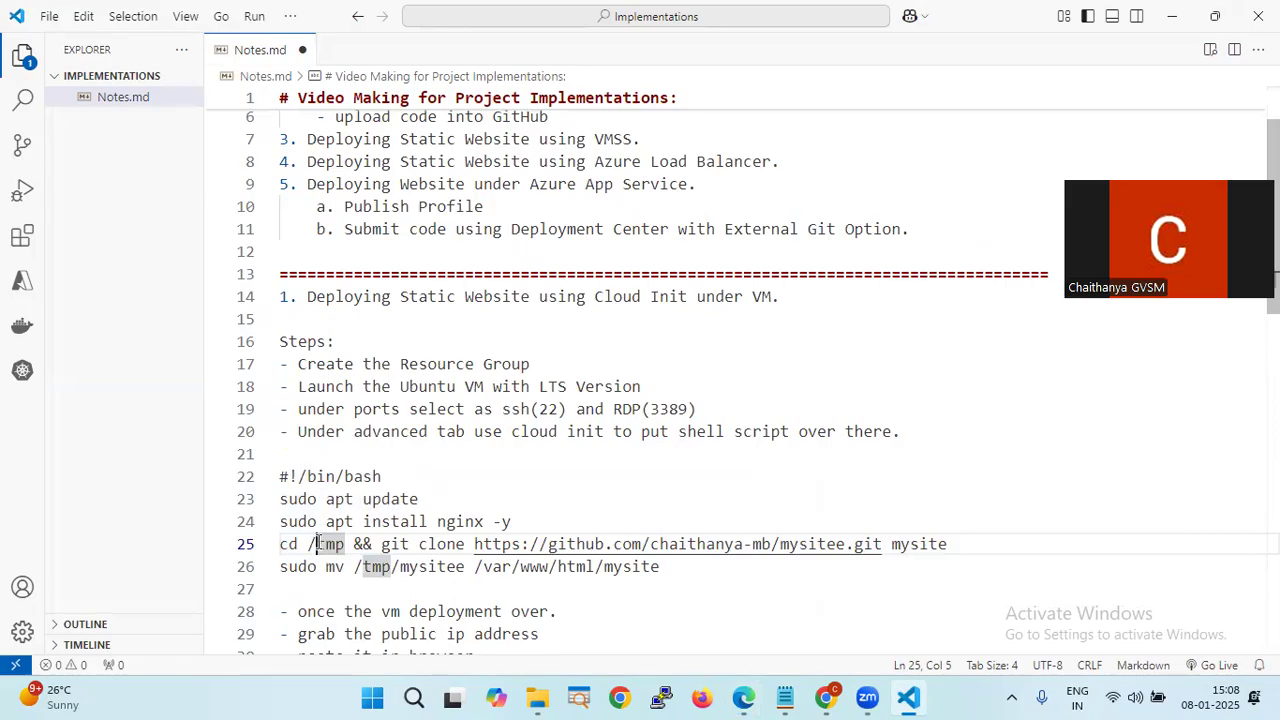
drag(316, 544, 307, 544)
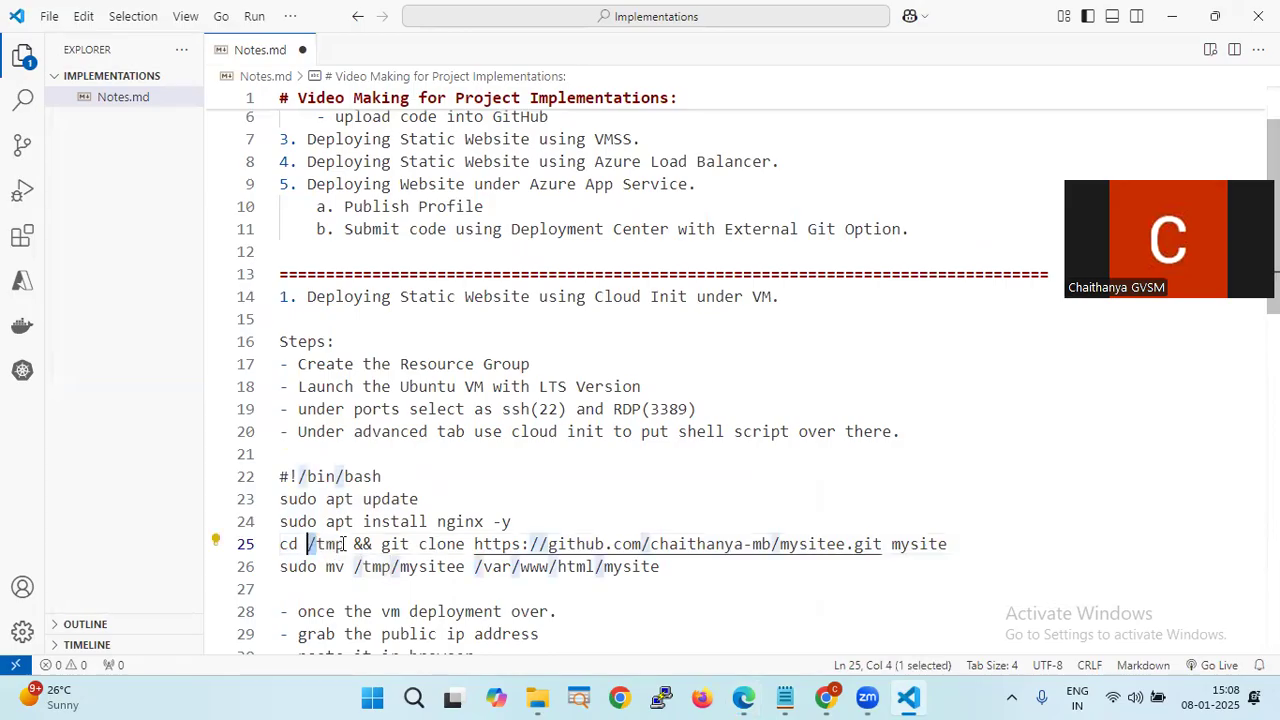
click(344, 544)
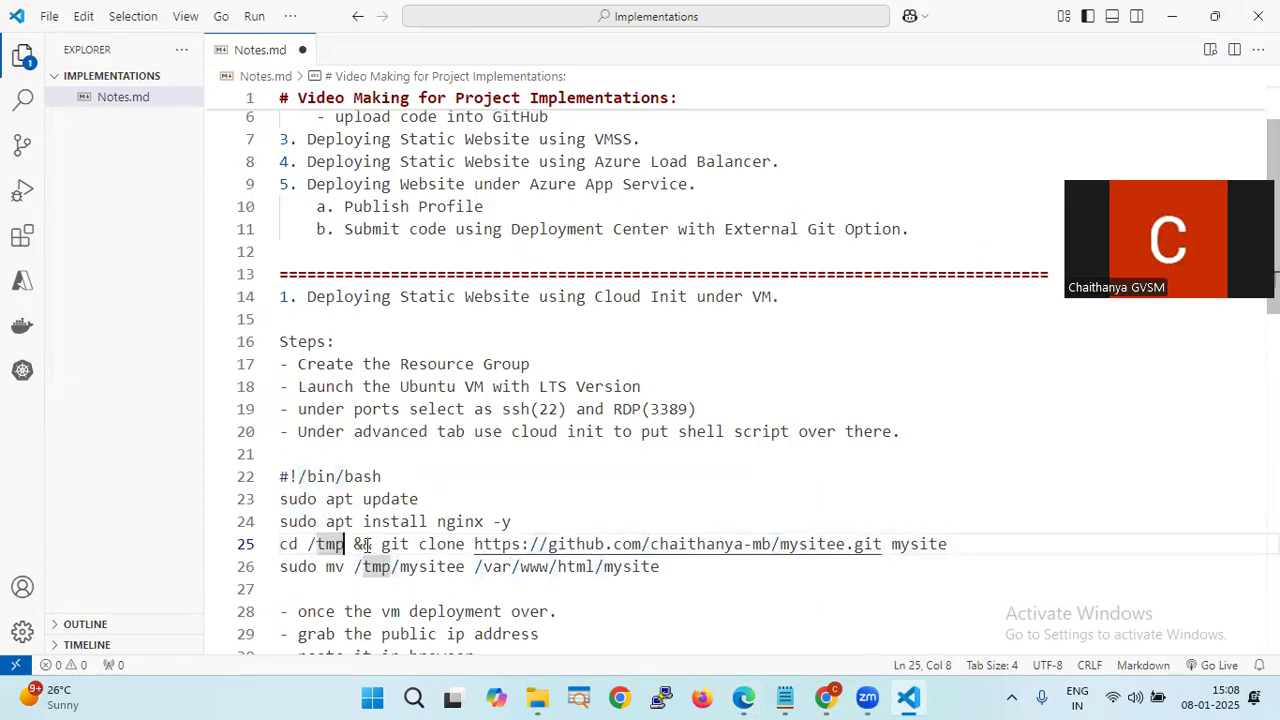
drag(371, 544, 353, 544)
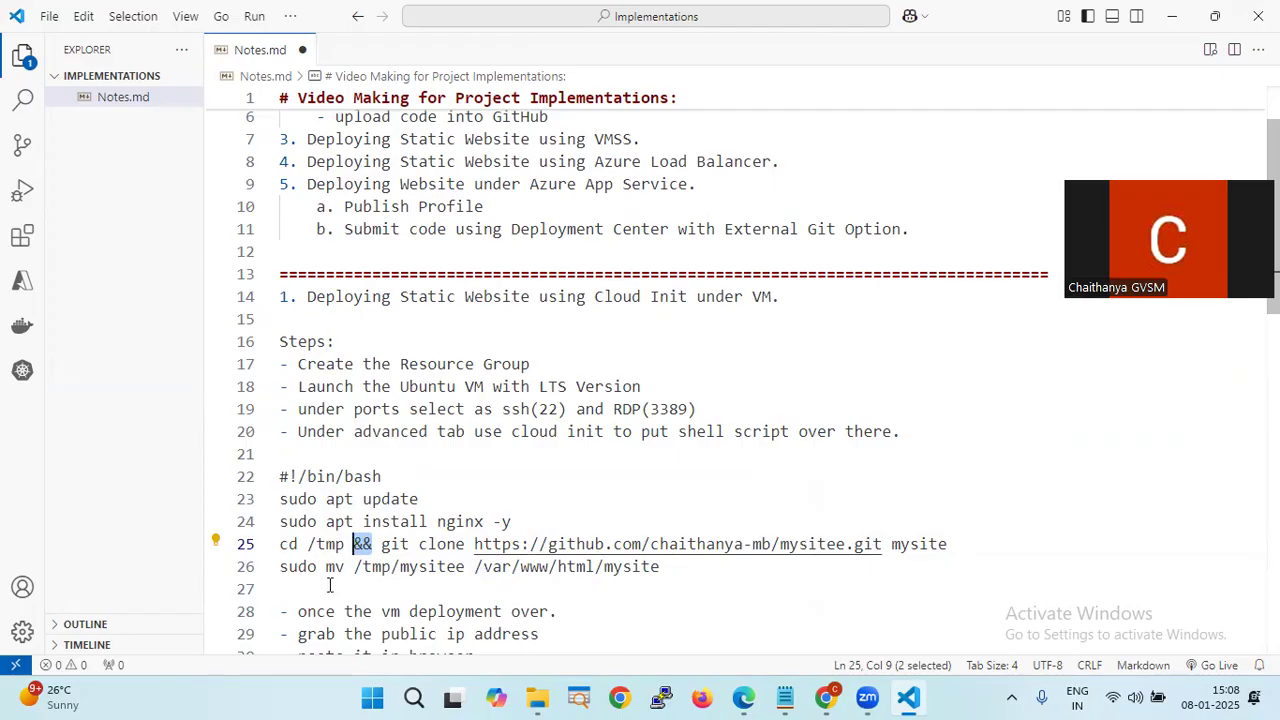
click(958, 543)
key(ctrl+shift+Left)
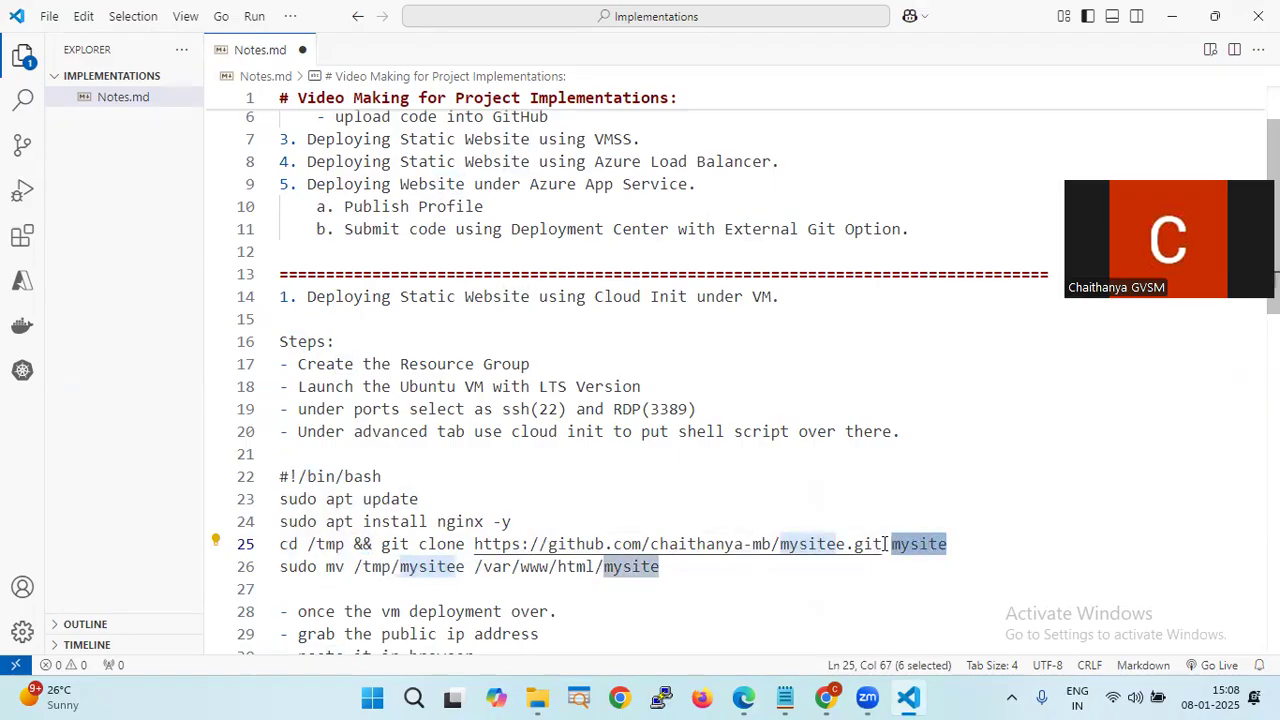
click(666, 568)
drag(666, 568, 474, 570)
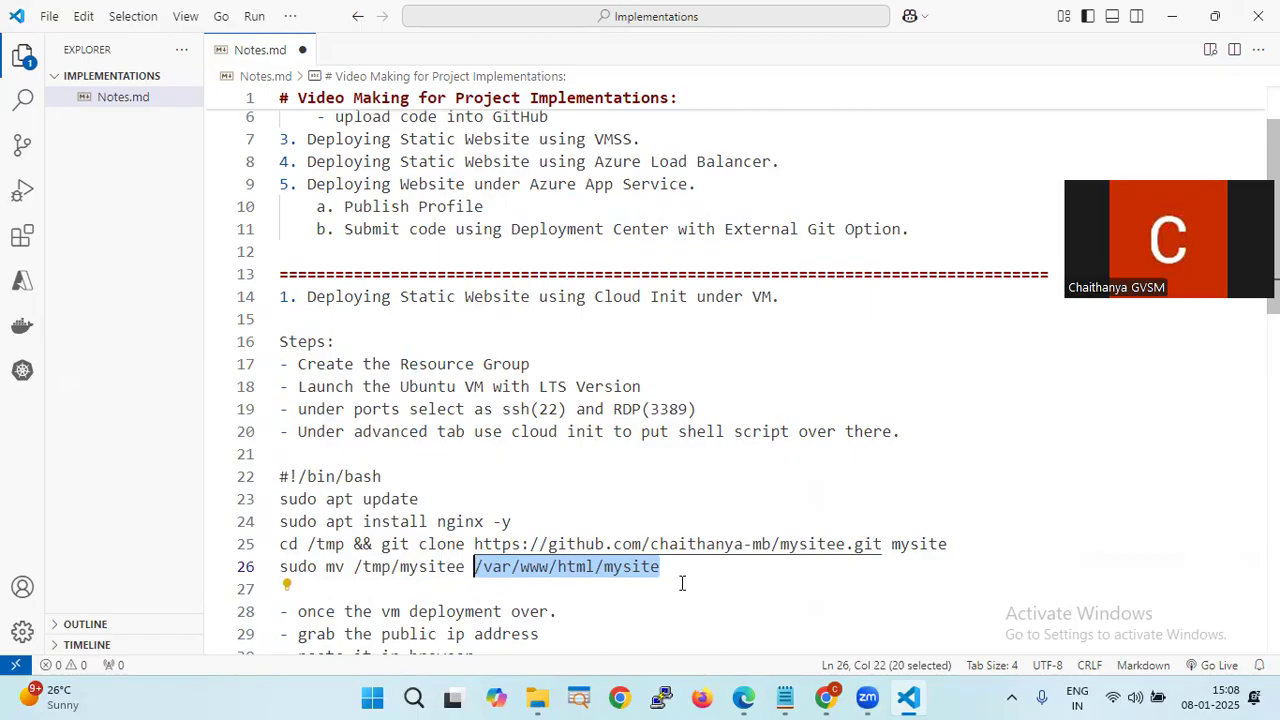
- Remove mysite from line 26 so the move ends at /var/www/html/
key(alt+Tab)
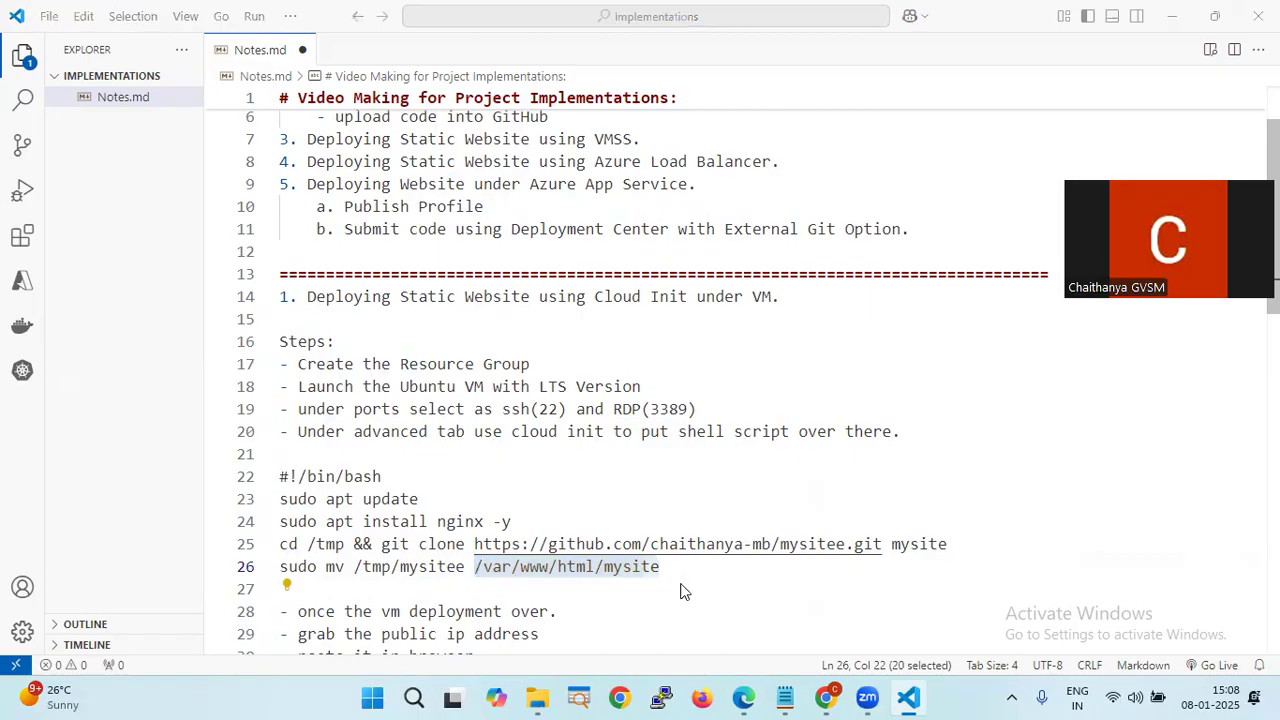
key(alt+Tab)
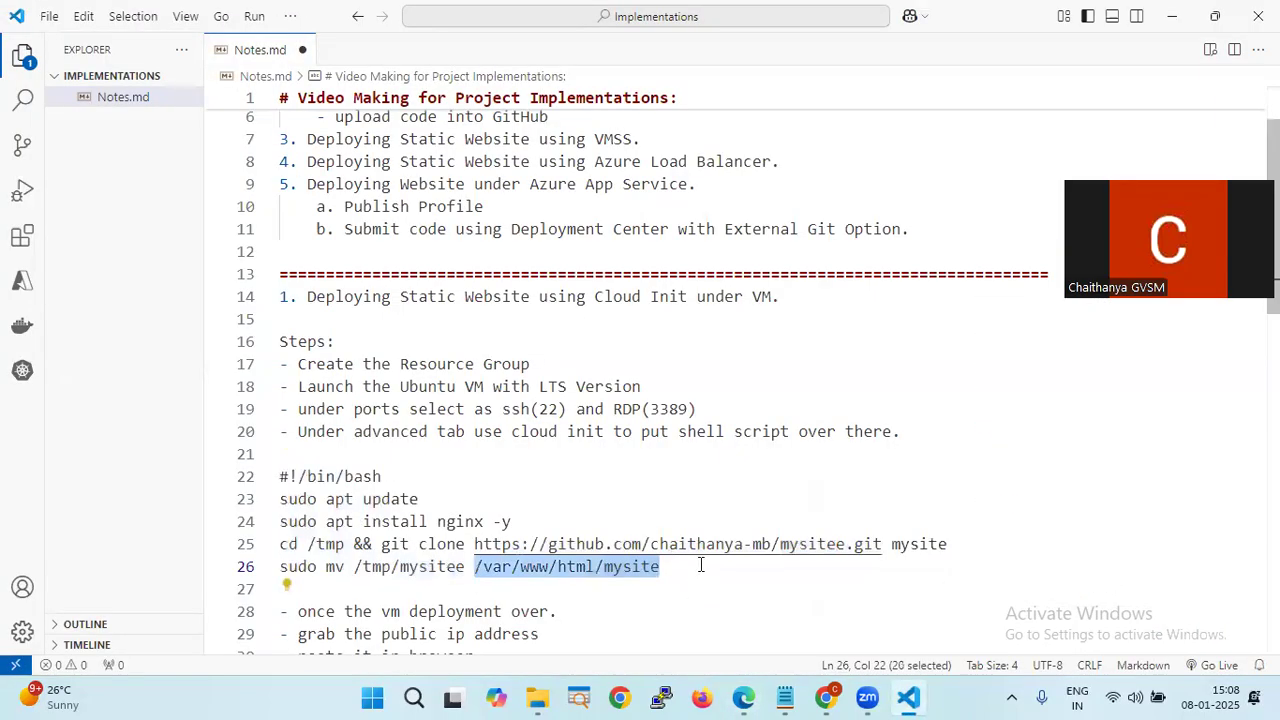
click(700, 566)
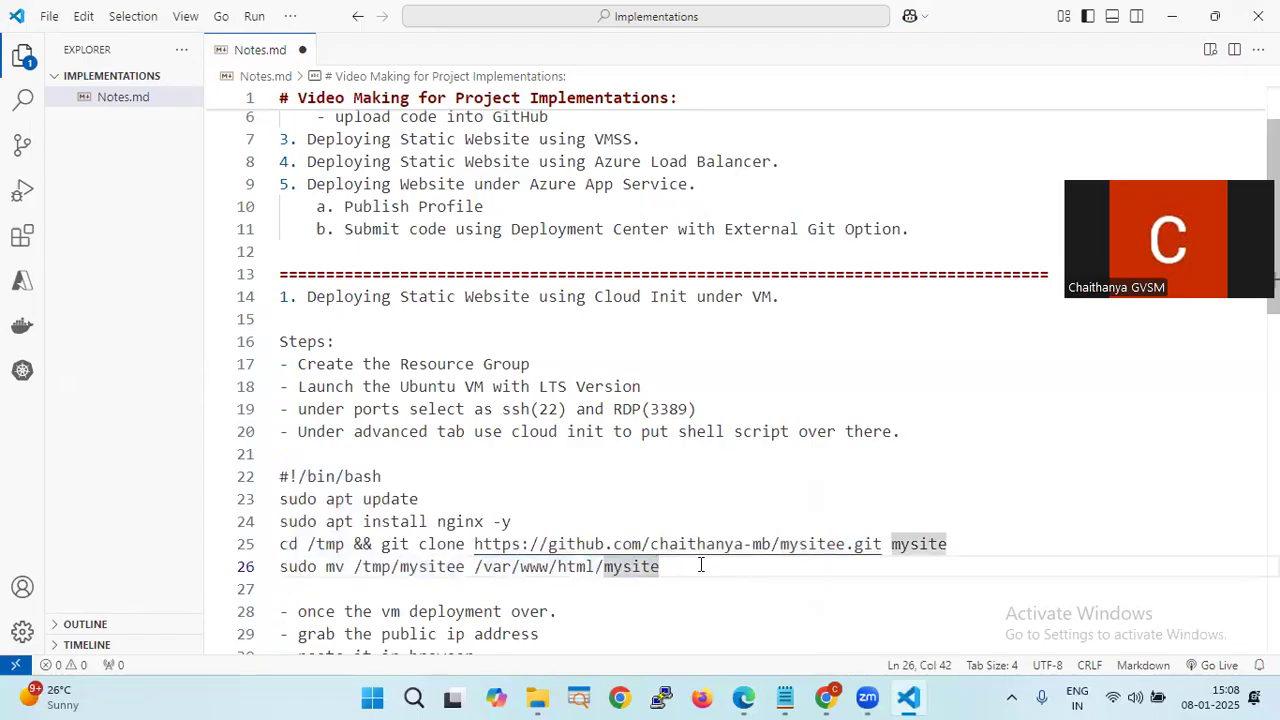
scroll(700, 565, down, 1)
key(BackSpace)
key(BackSpace)
key(BackSpace)
key(BackSpace)
key(BackSpace)
key(BackSpace)
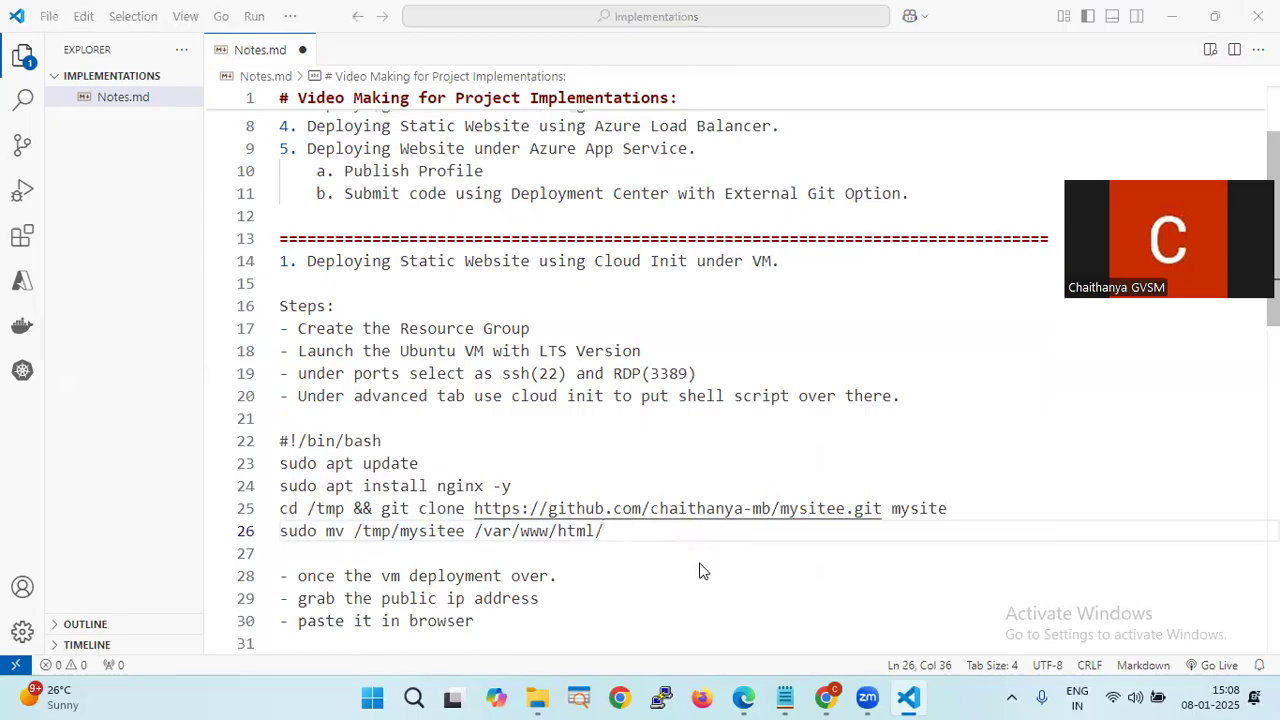
key(alt+Tab)
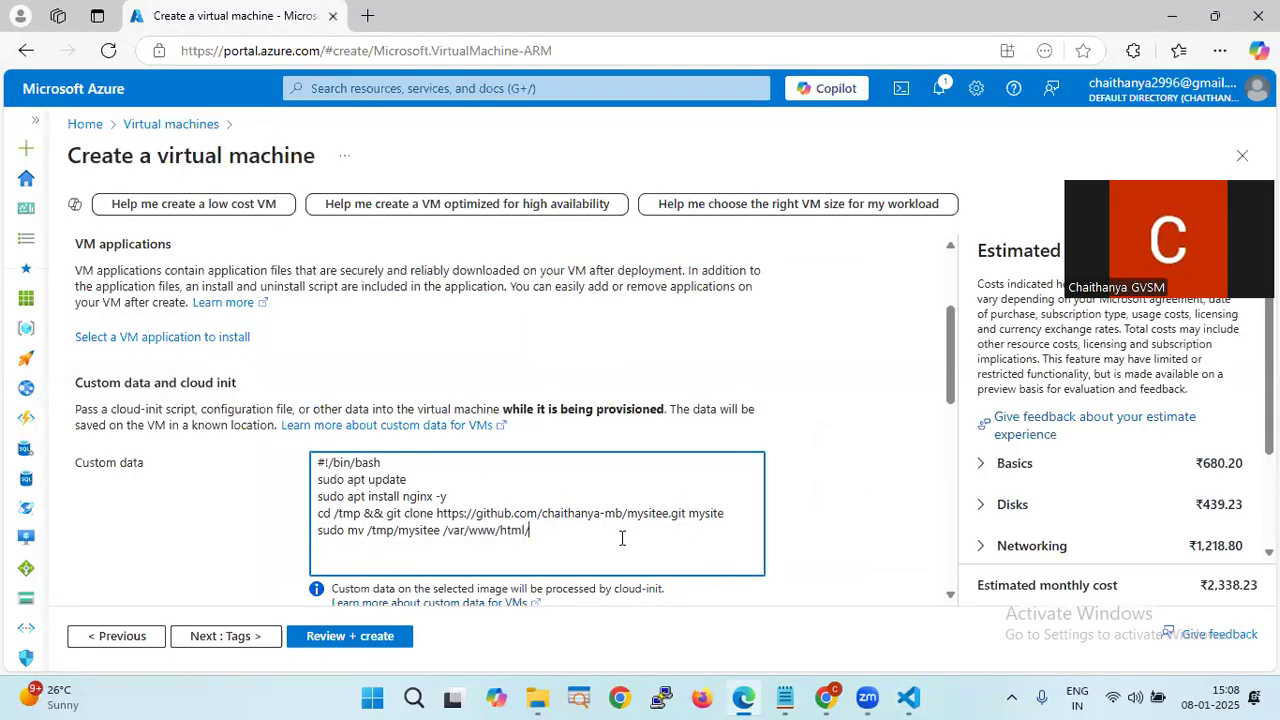
- Correct the 'mysitee' typo to 'mysite' in the Custom data script
click(441, 529)
key(BackSpace)
click(345, 638)
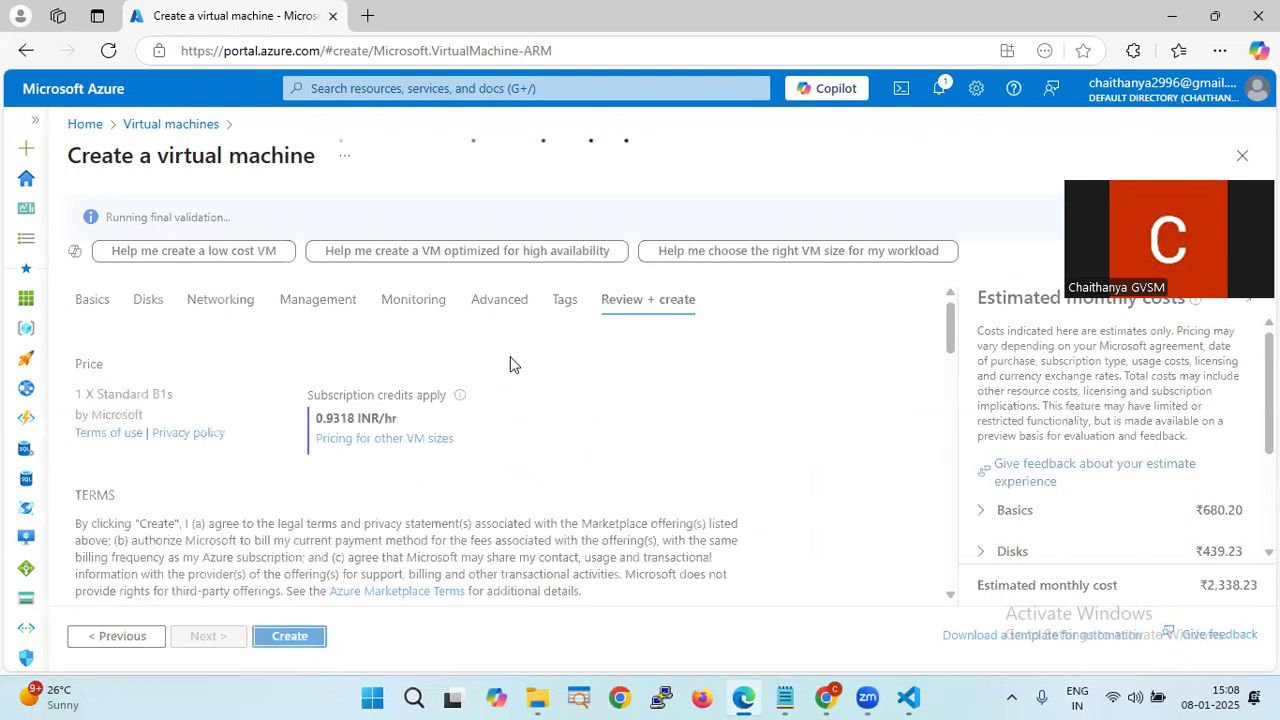
- Compare the Advanced tab's cloud-init script with the mv command in Notes.md
click(503, 306)
scroll(500, 445, down, 5)
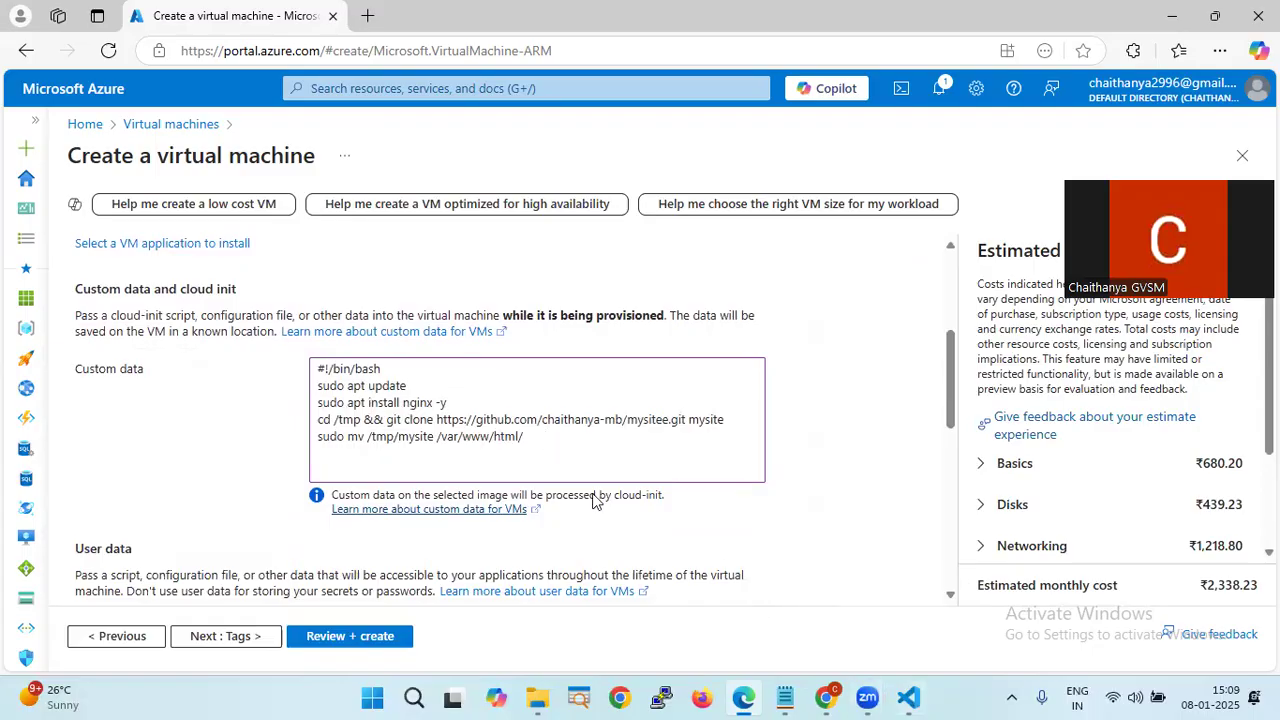
click(912, 698)
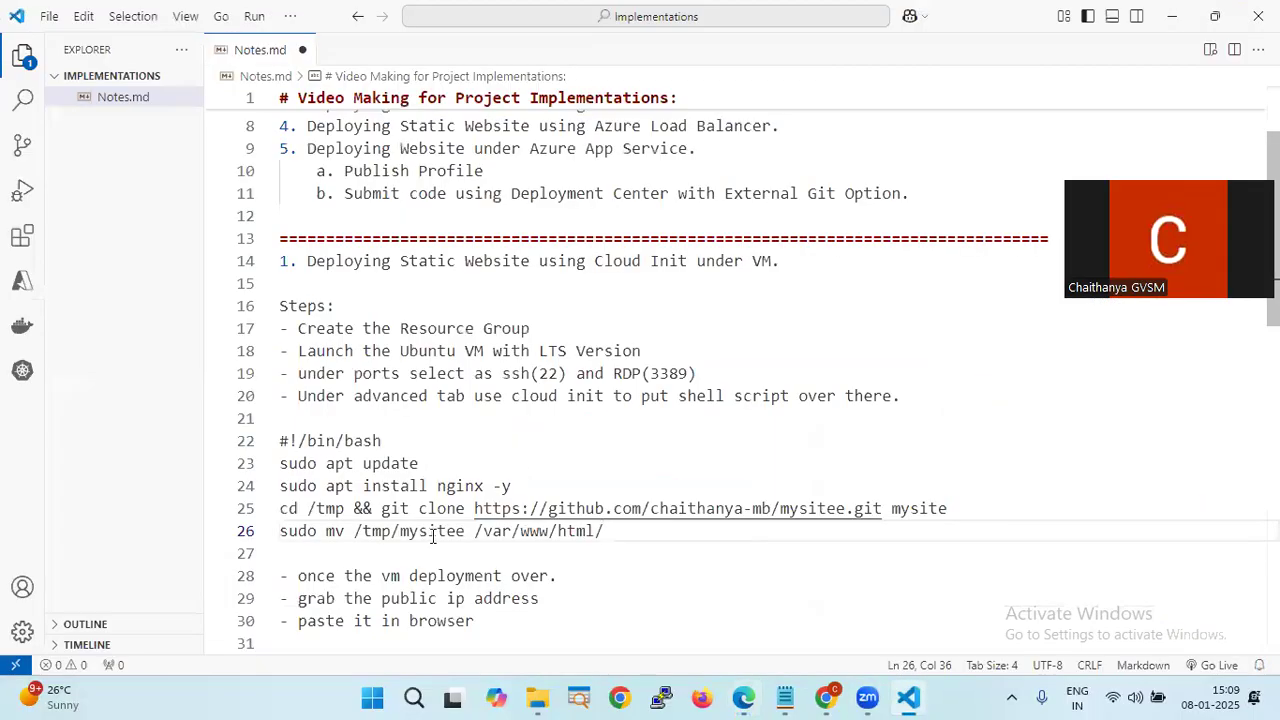
click(466, 531)
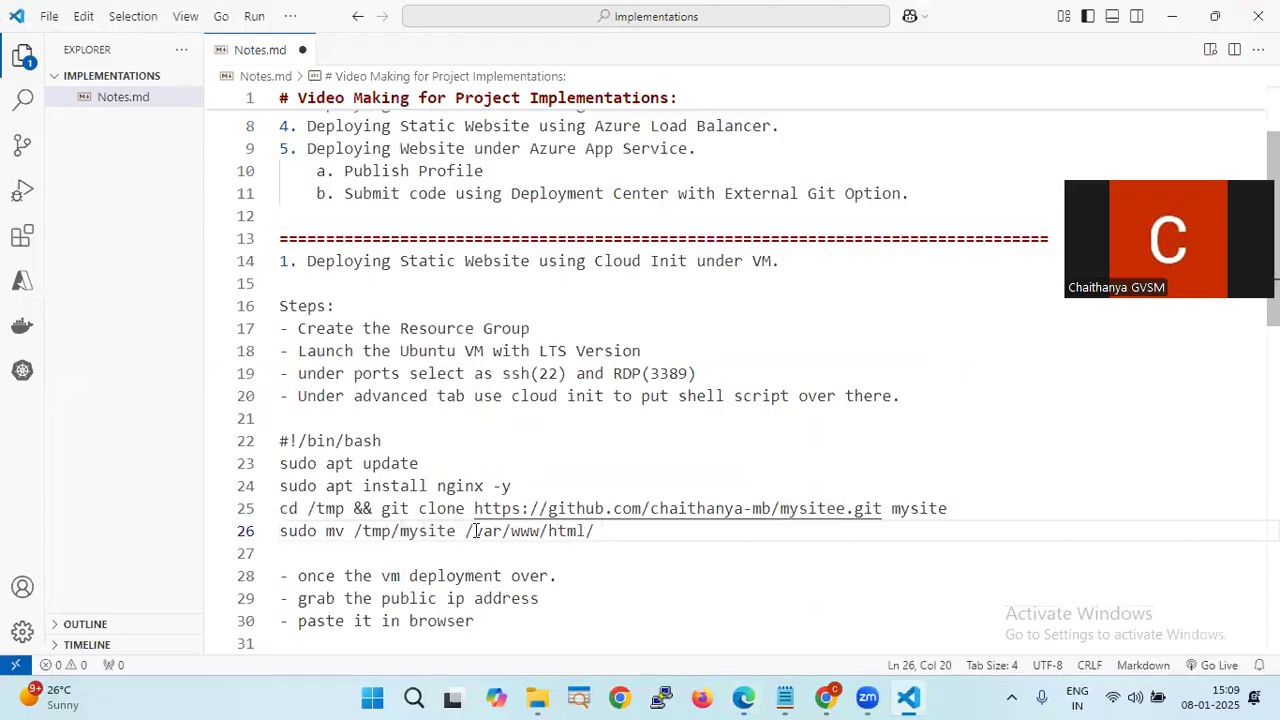
- Pass validation on Review + create and launch the VM1 deployment in Madhan-RG
key(alt+Tab)
key(alt+Tab)
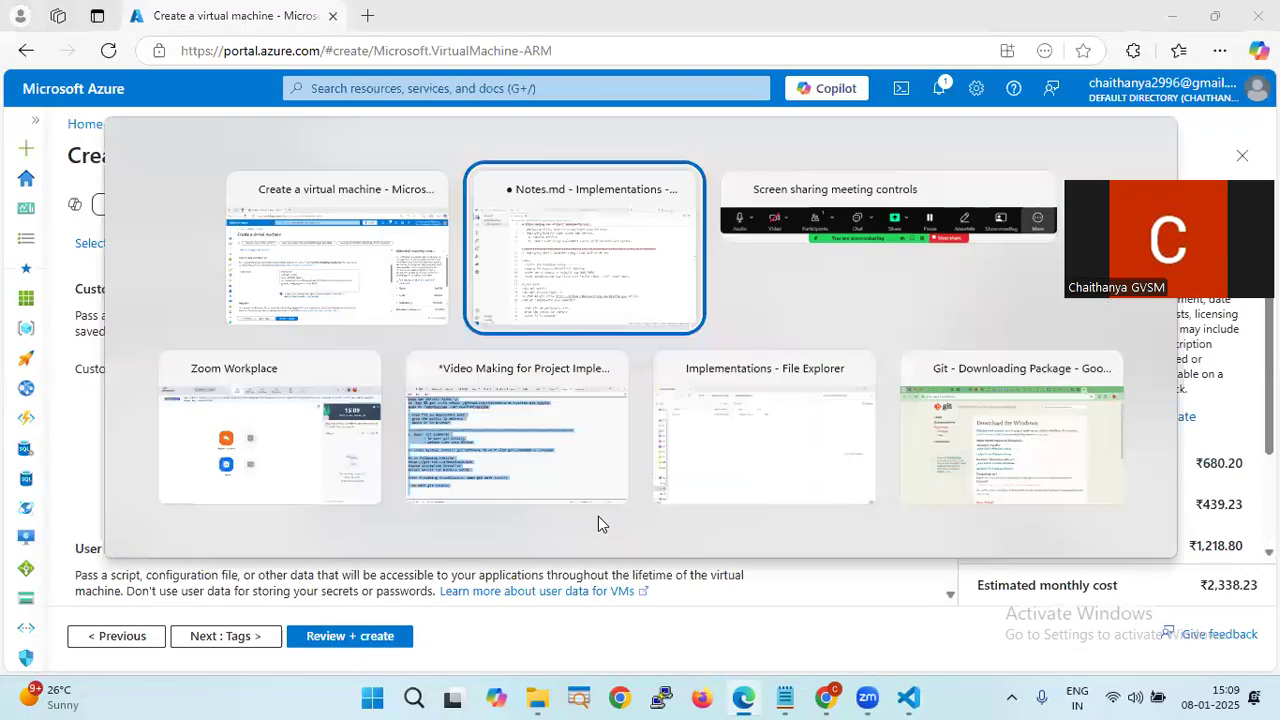
scroll(613, 566, down, 1)
click(591, 531)
key(alt+Tab)
click(376, 640)
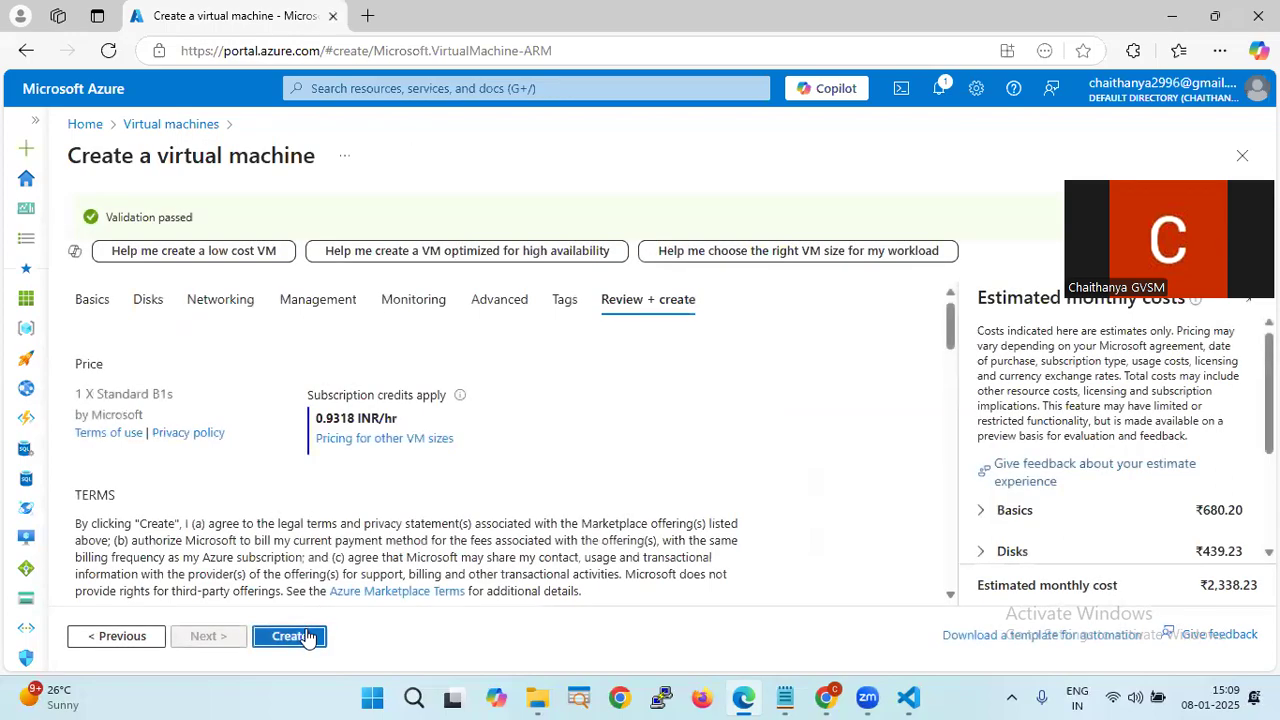
click(307, 637)
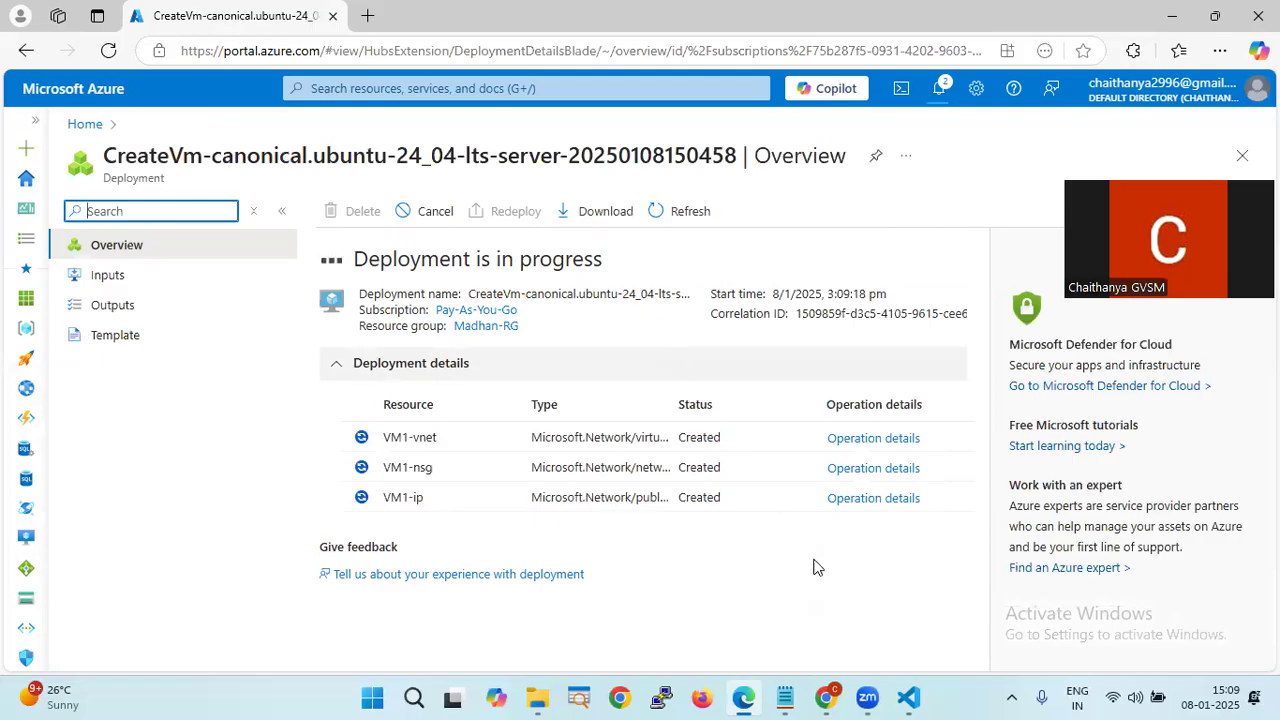
click(908, 698)
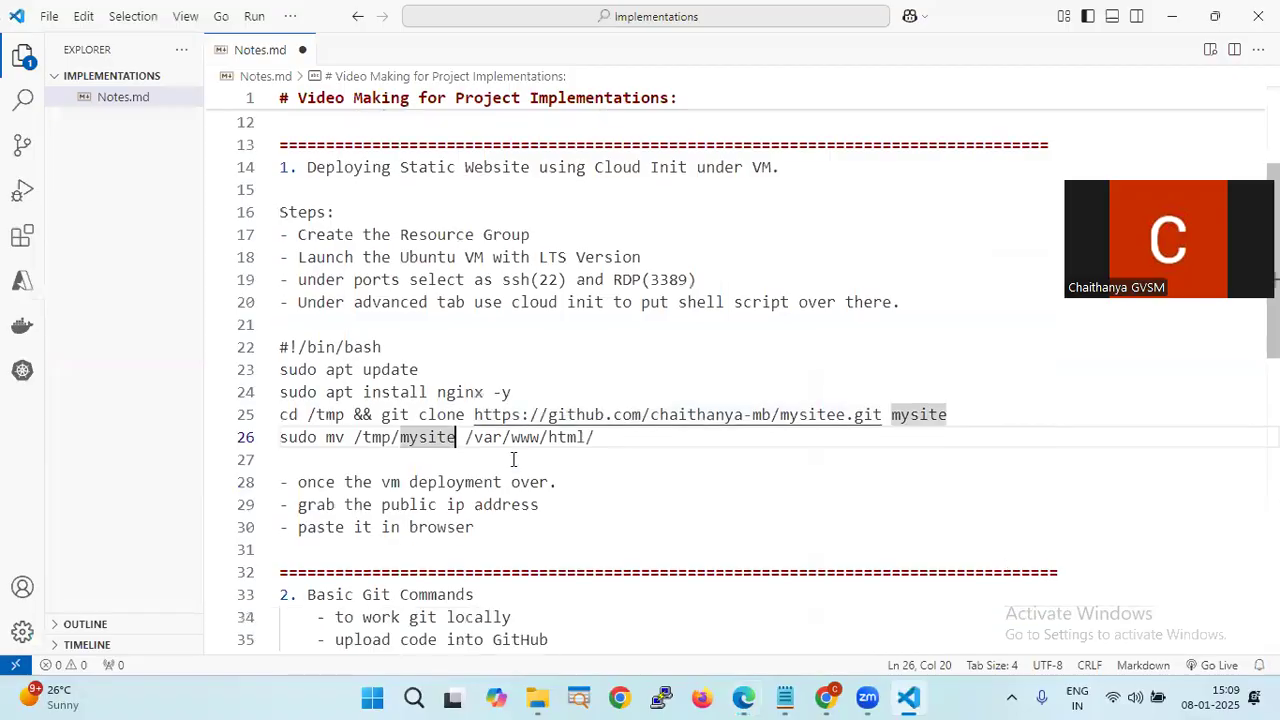
click(560, 482)
drag(562, 505, 286, 504)
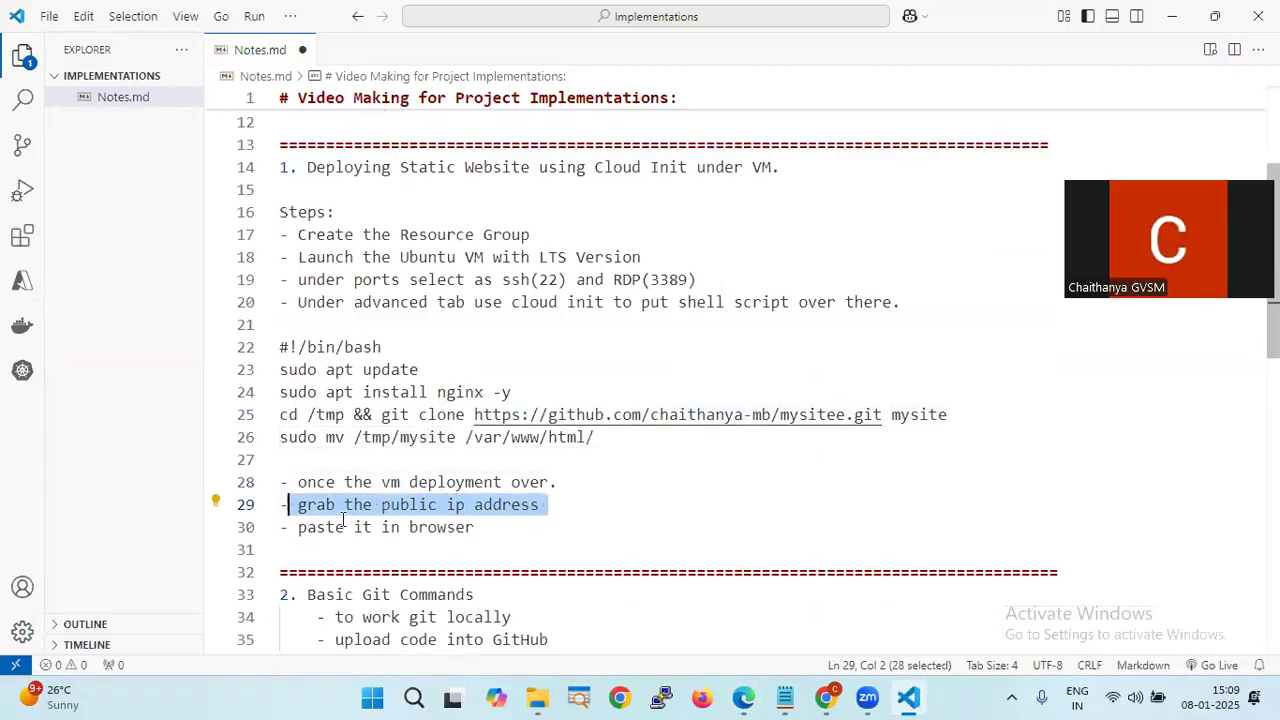
click(465, 530)
drag(465, 530, 278, 525)
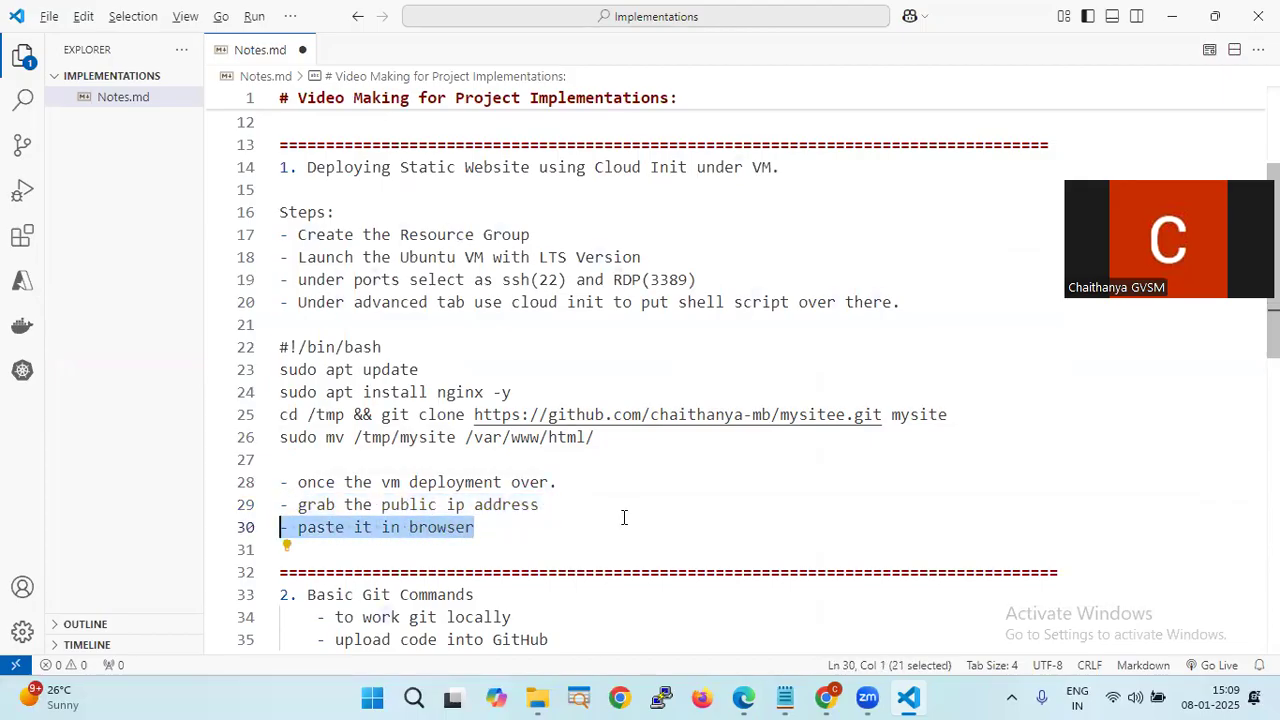
key(alt+Tab)
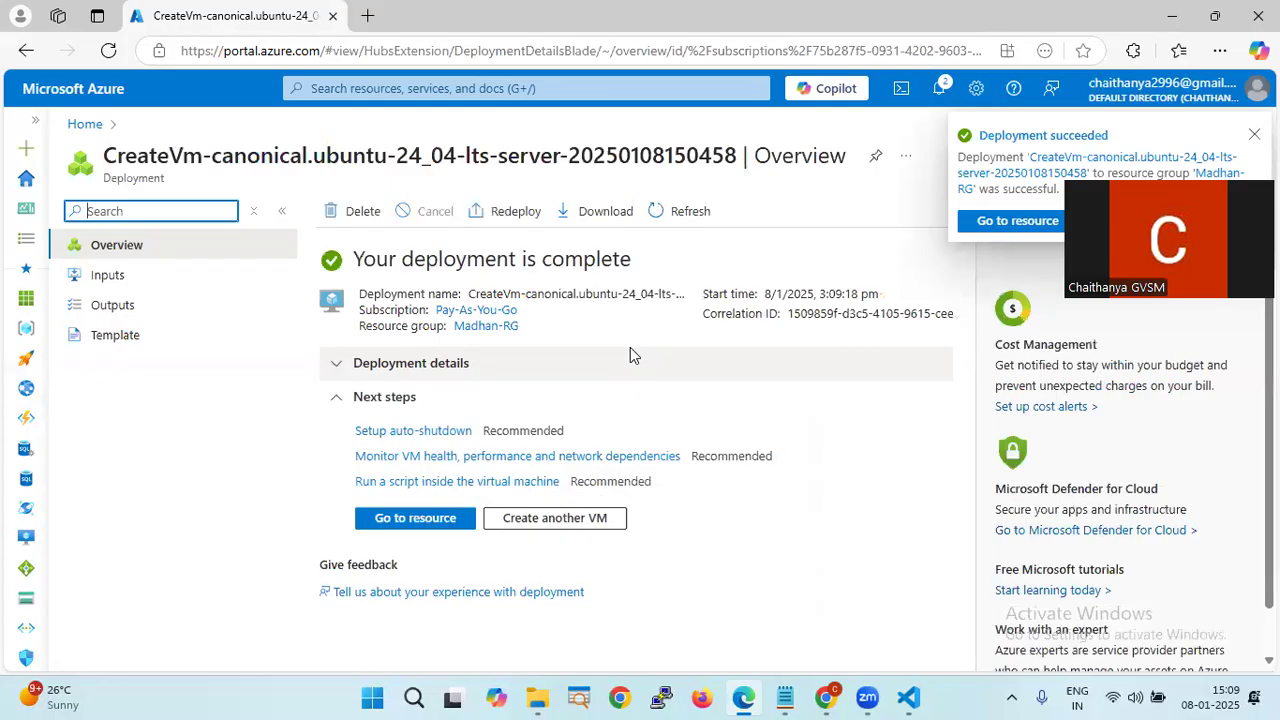
- Open the running VM1's overview and copy its public IP 4.240.1.6
click(415, 518)
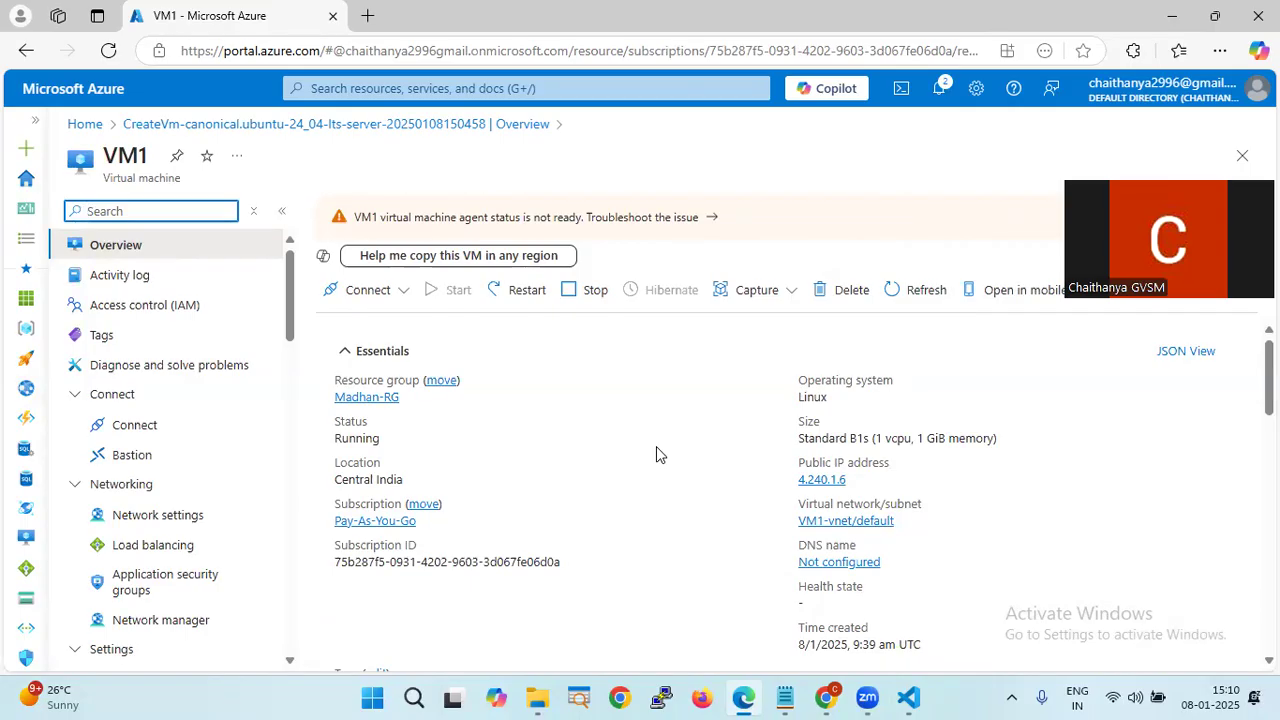
click(857, 484)
click(857, 484)
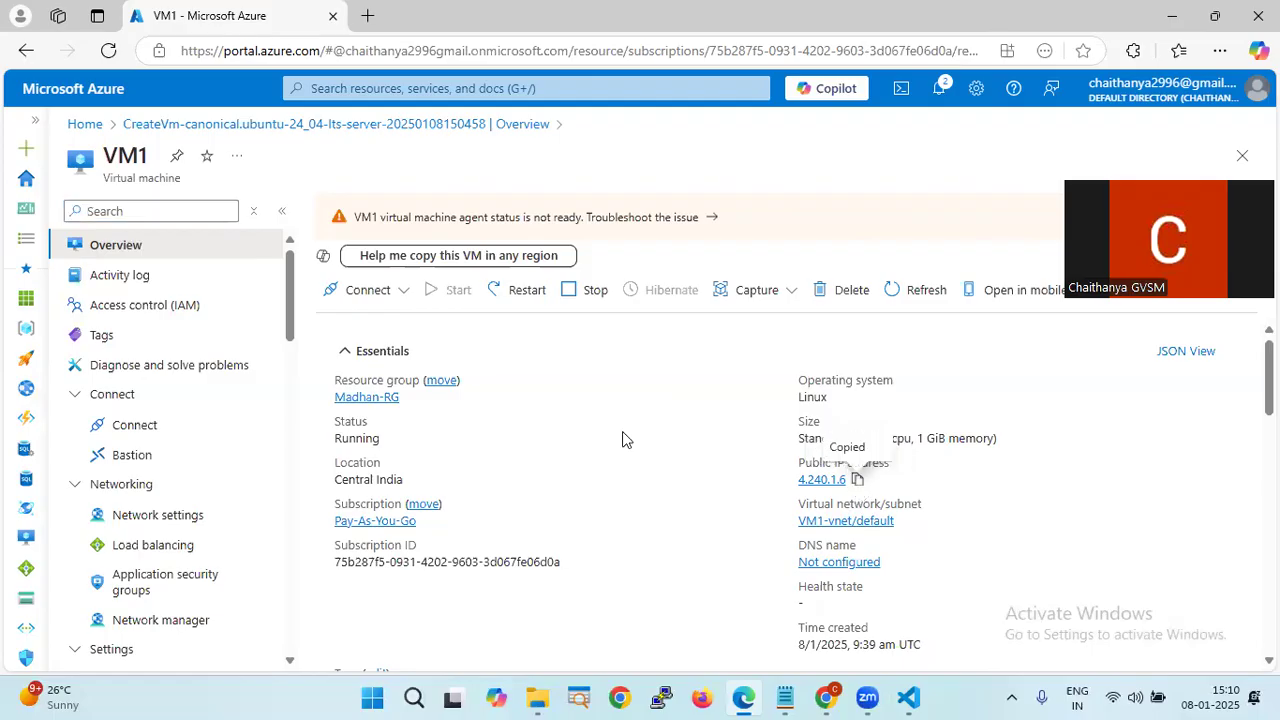
click(1218, 51)
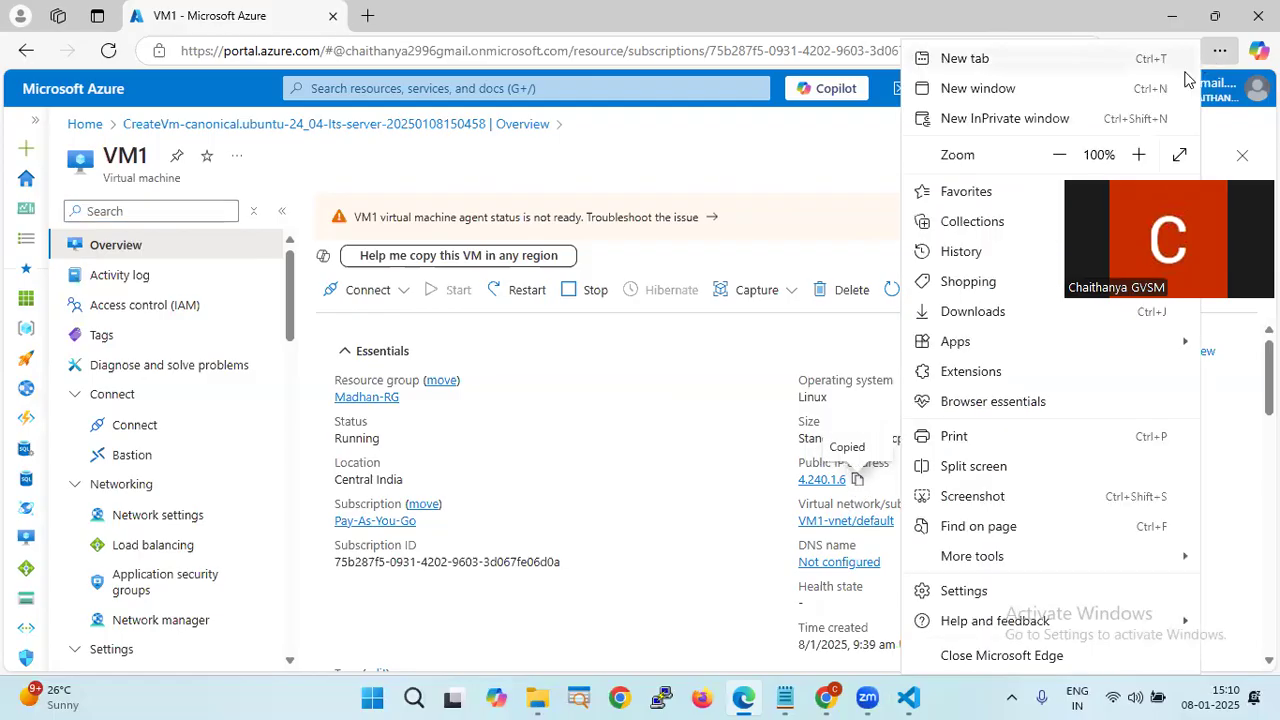
click(838, 139)
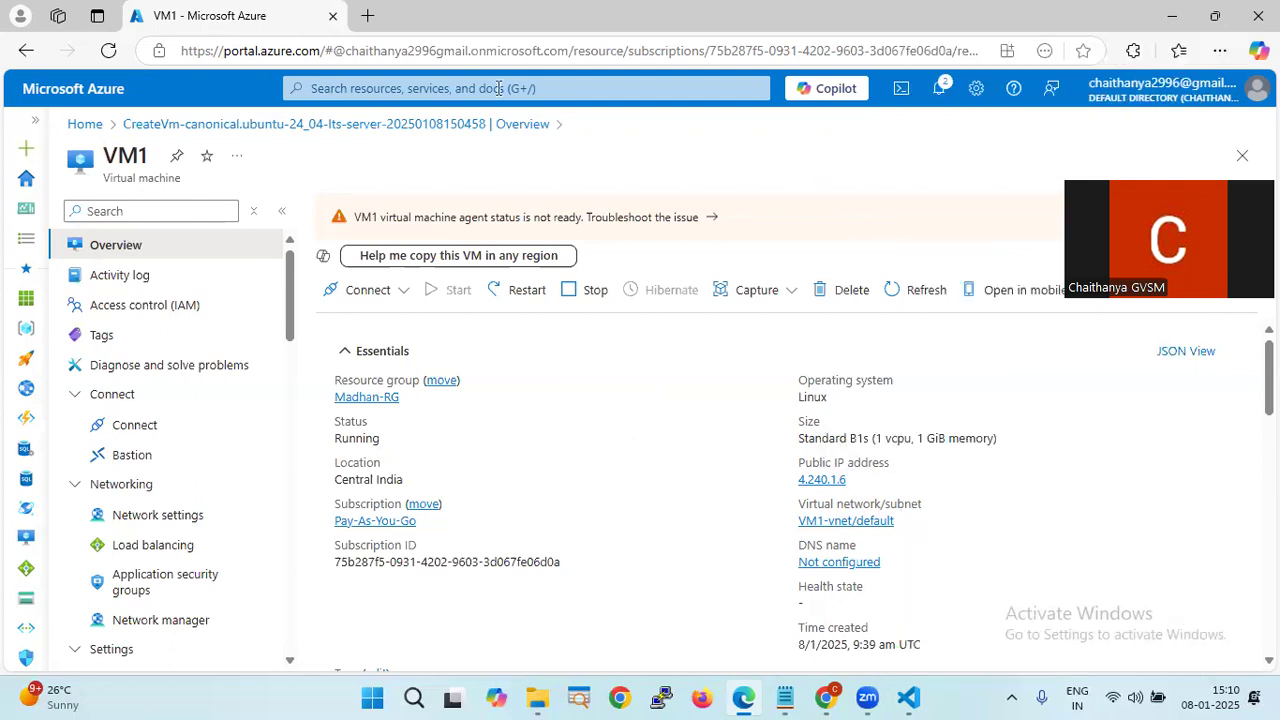
- Load 4.240.1.6 in a new Edge tab, showing the Welcome to nginx! page
key(ctrl+t)
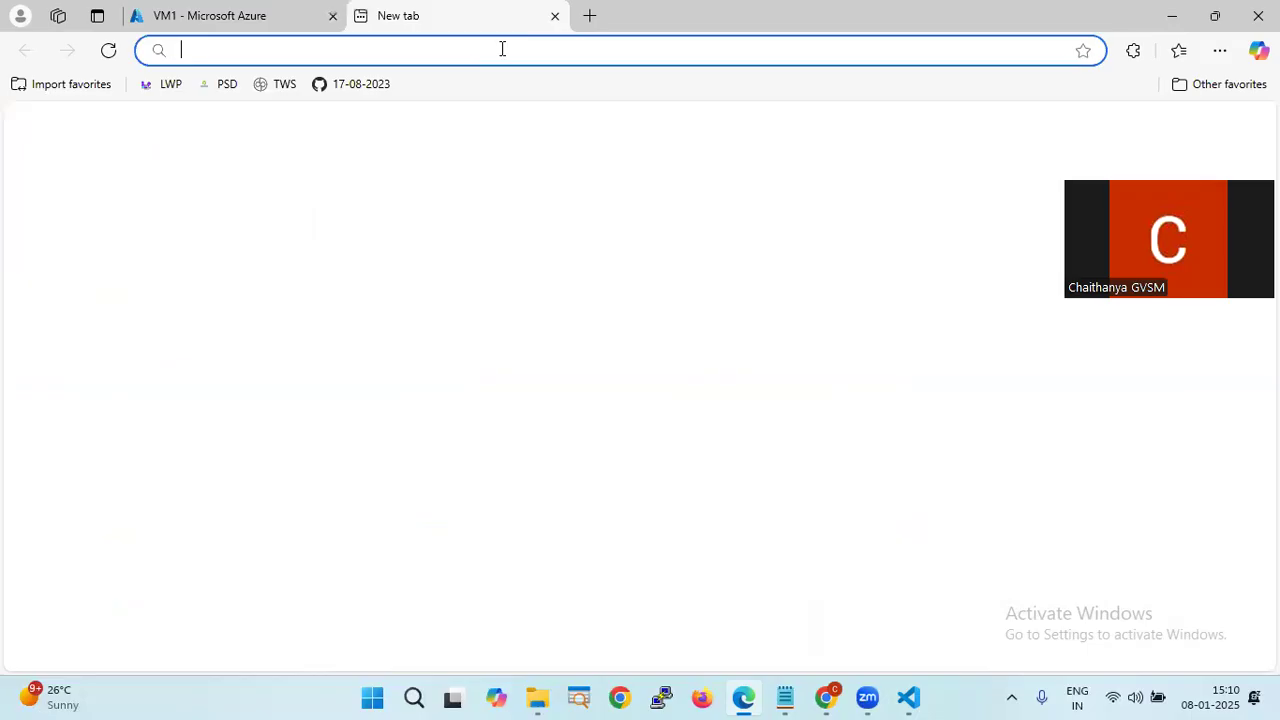
key(ctrl+v)
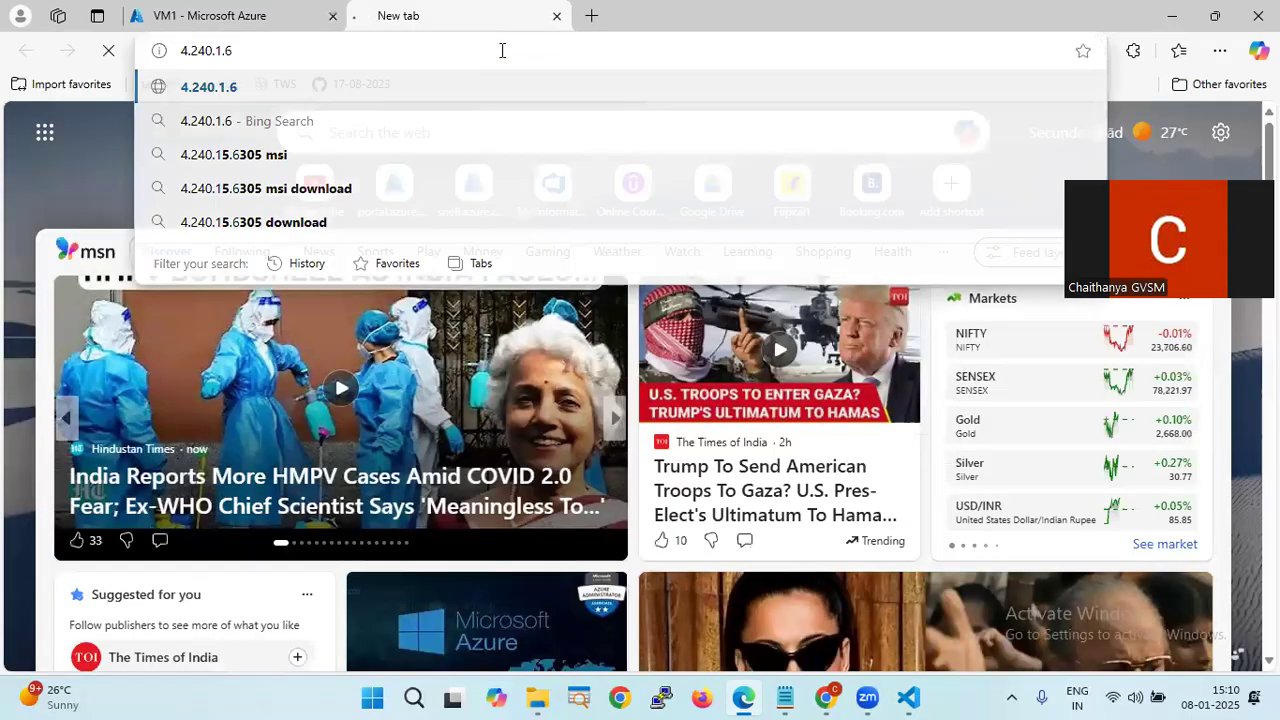
key(Return)
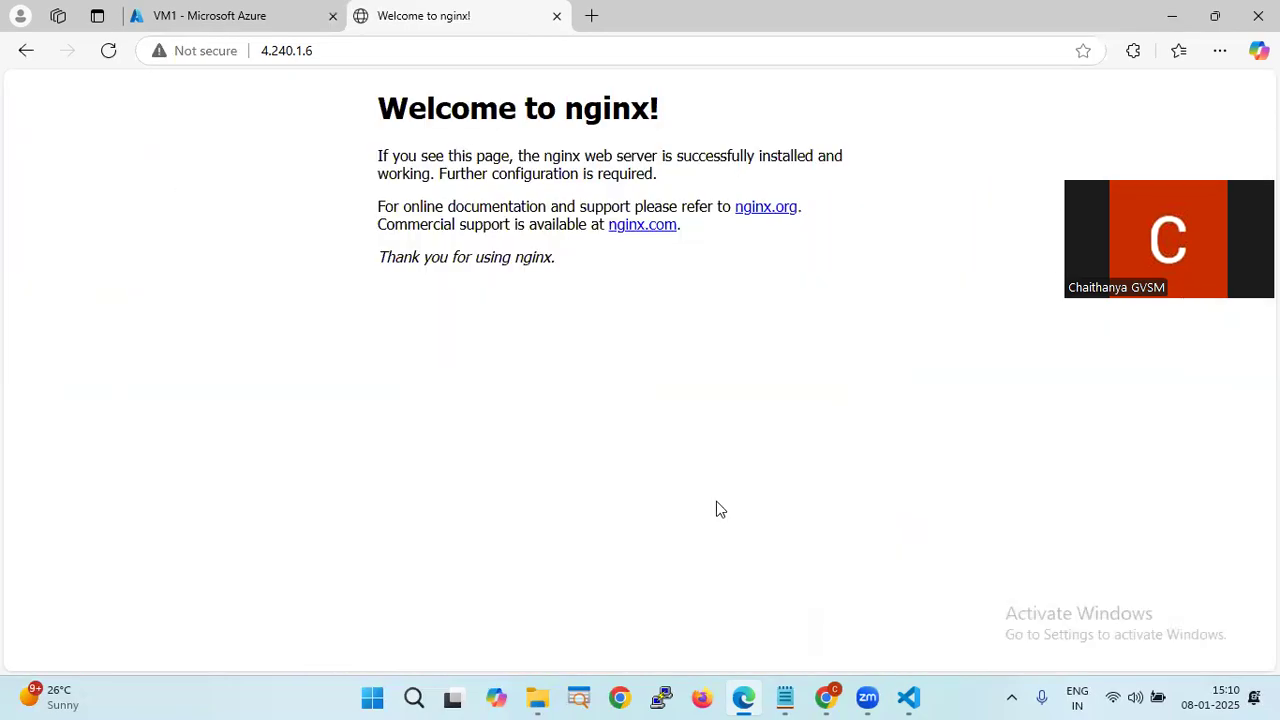
- Copy the GitHub repository URL from the notes in VS Code
click(908, 697)
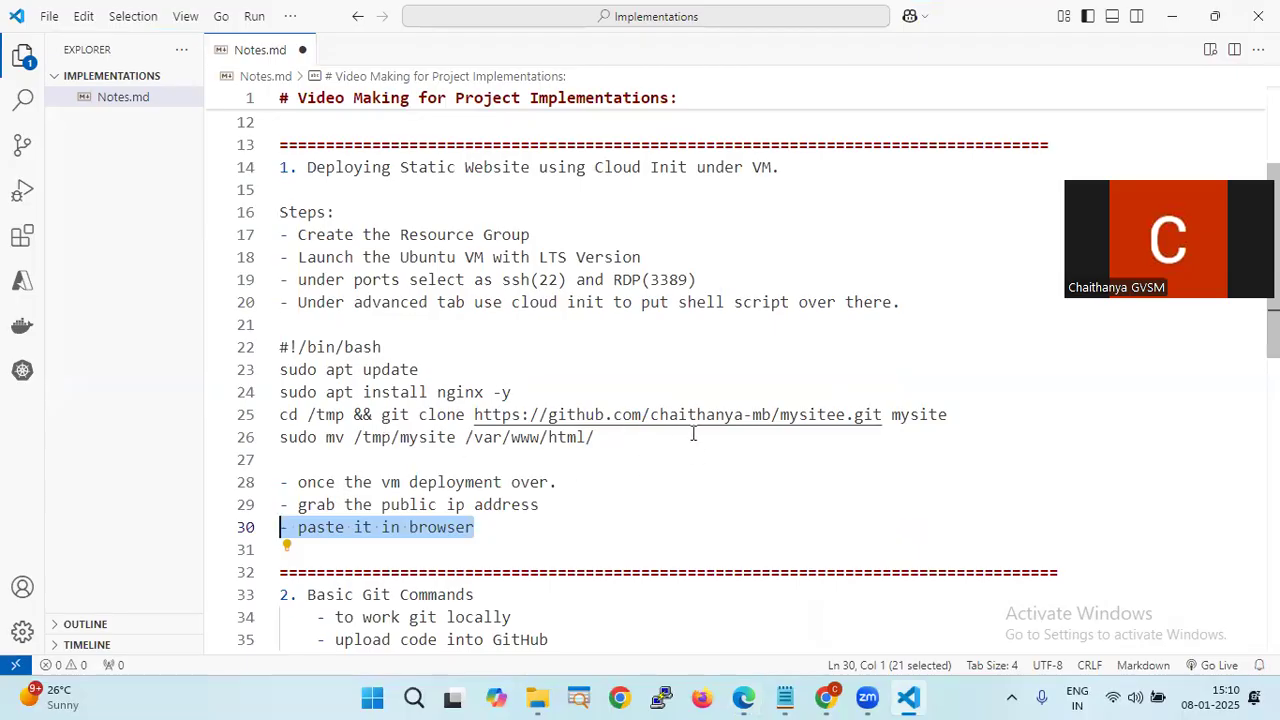
drag(882, 414, 474, 414)
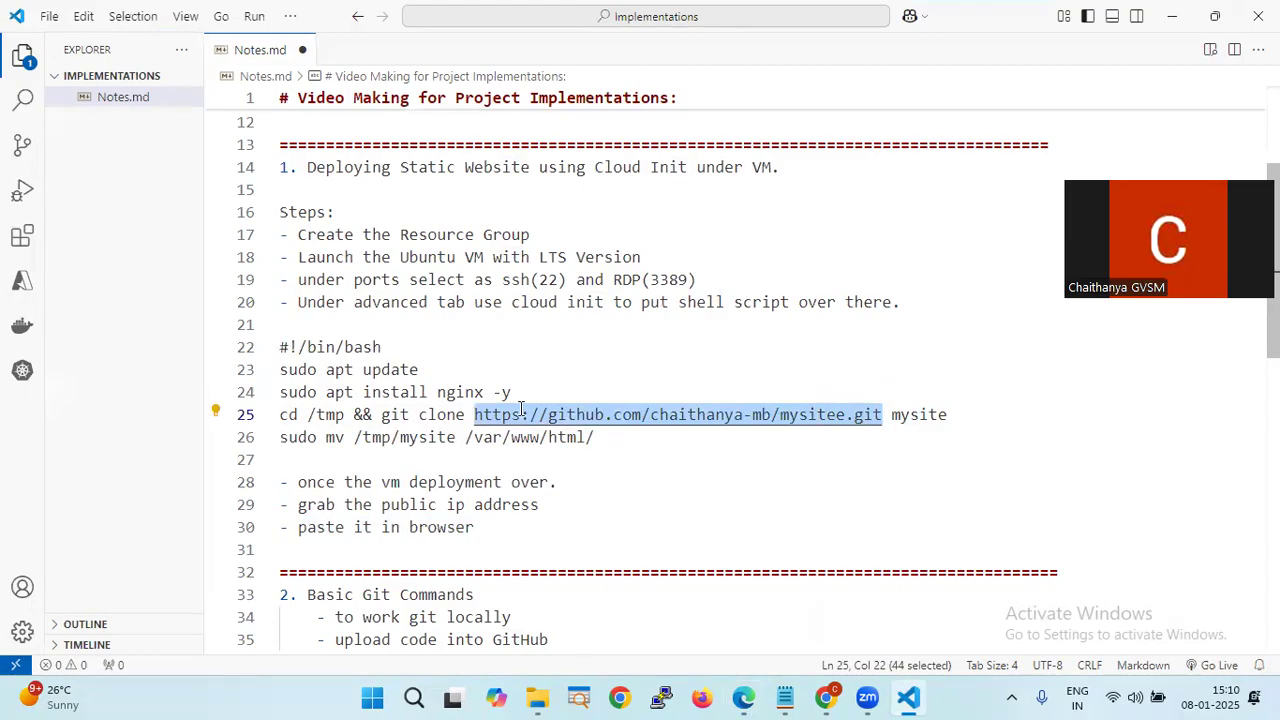
right_click(521, 410)
click(584, 334)
click(741, 698)
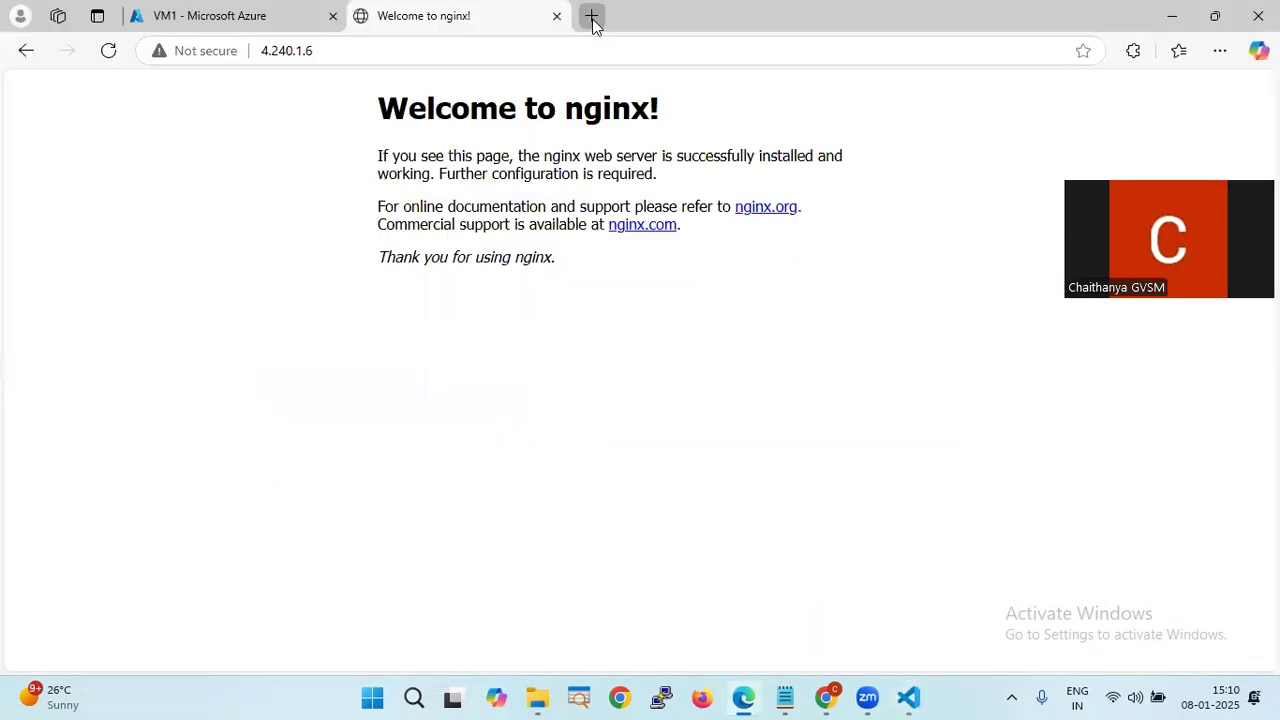
- Open the mysitee GitHub repository in a new tab and browse its css, images, js and install.sh files
click(591, 16)
key(ctrl+v)
key(Return)
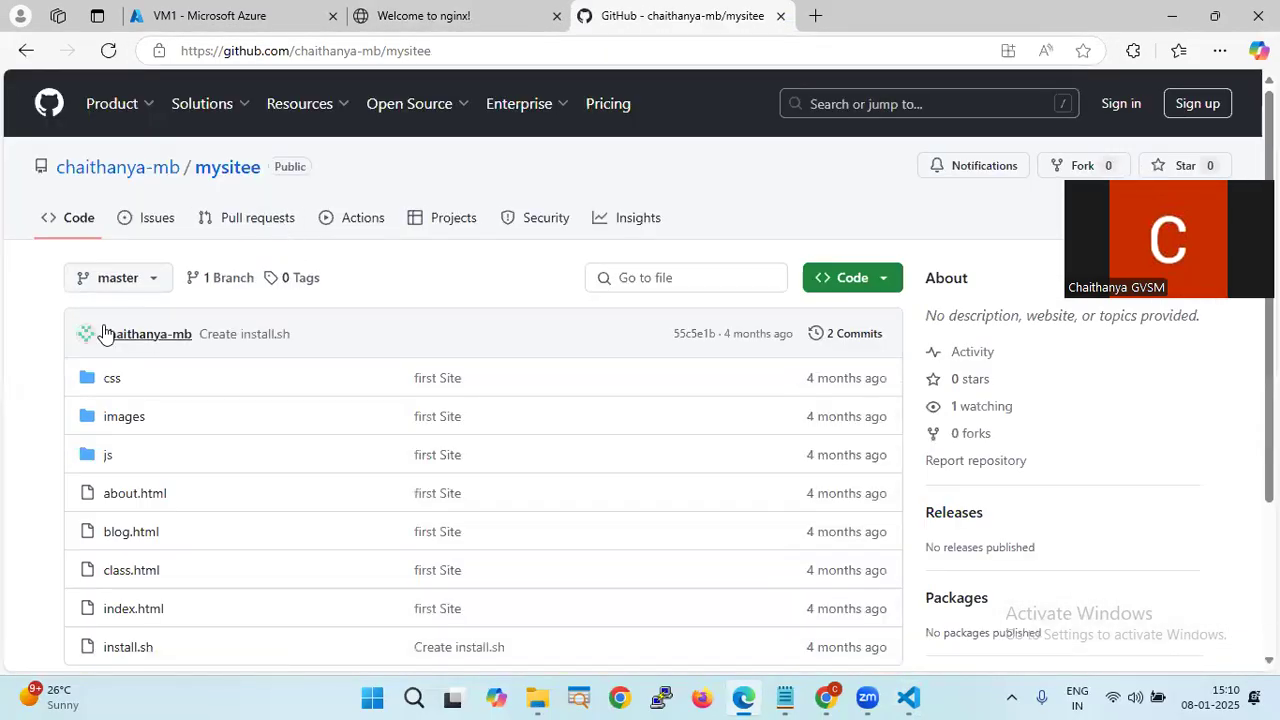
scroll(85, 340, down, 3)
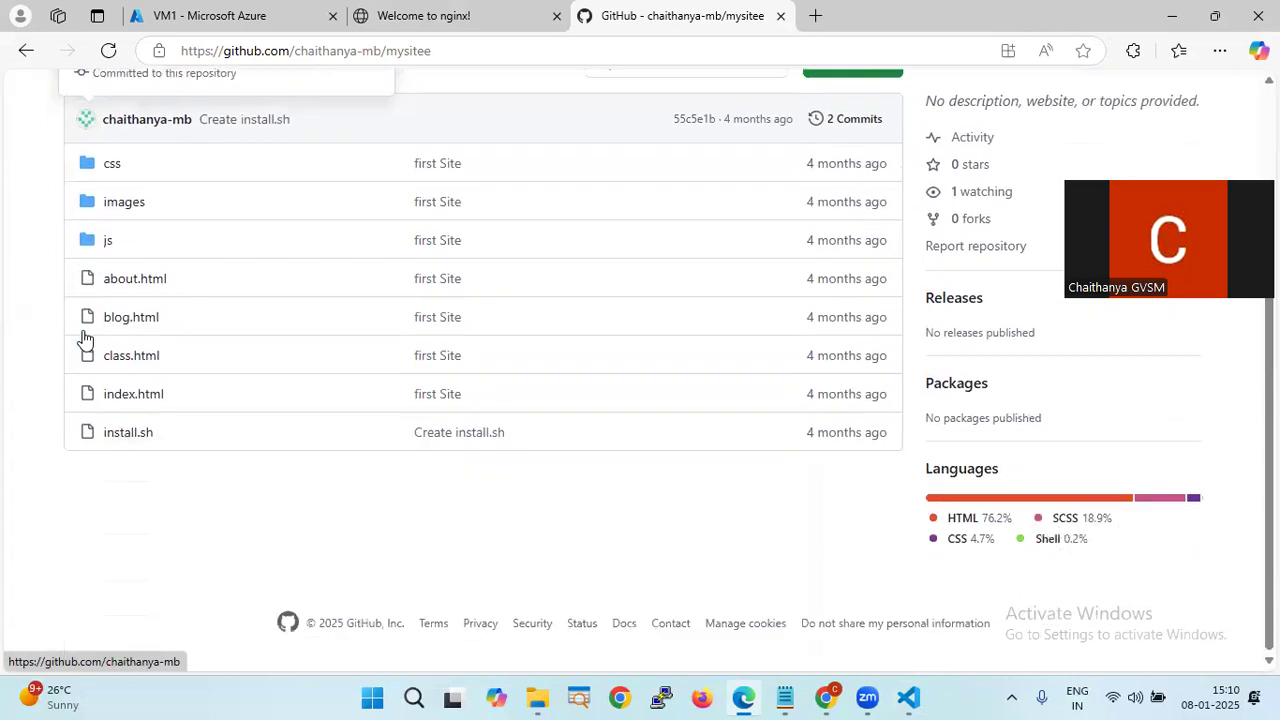
scroll(45, 302, up, 2)
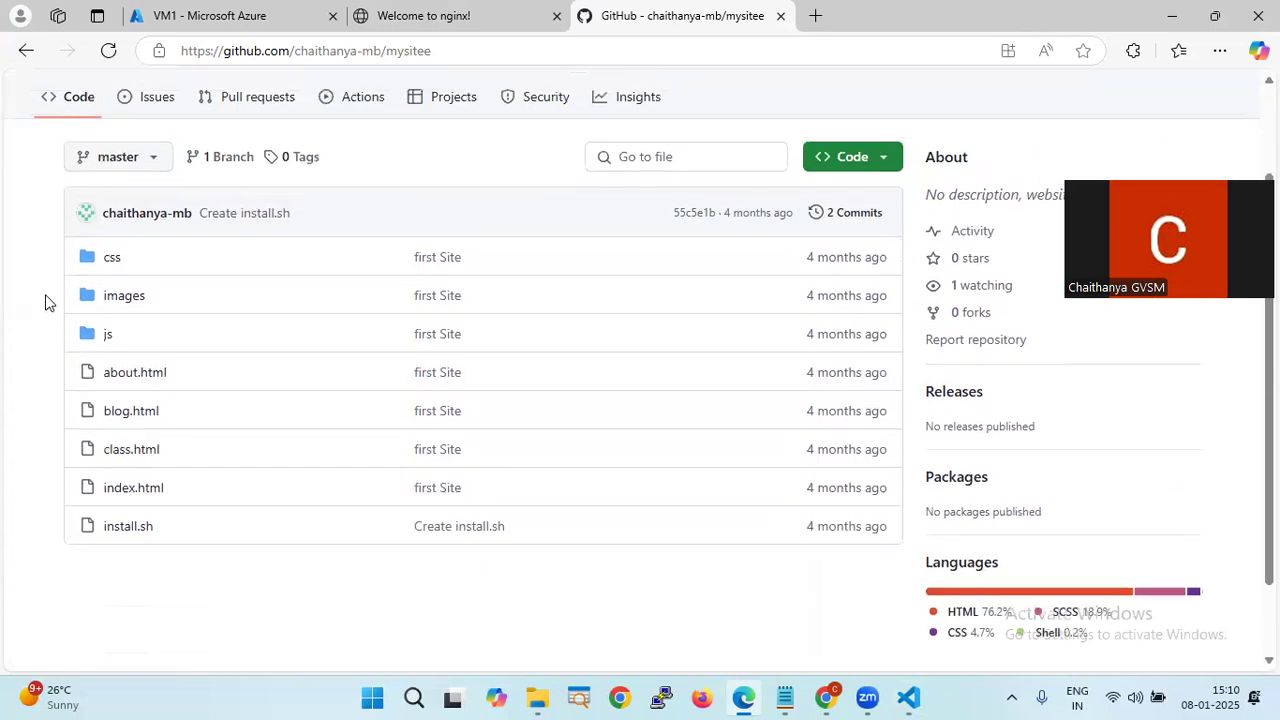
scroll(45, 302, down, 3)
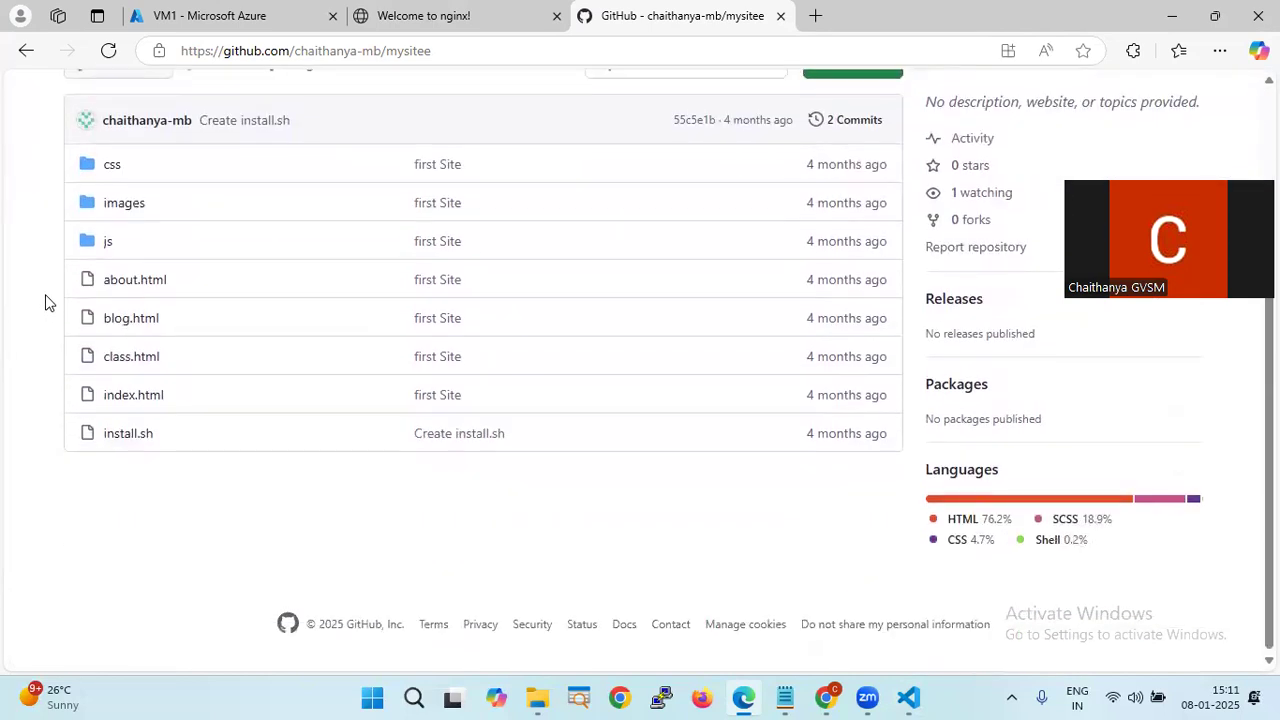
scroll(45, 302, up, 3)
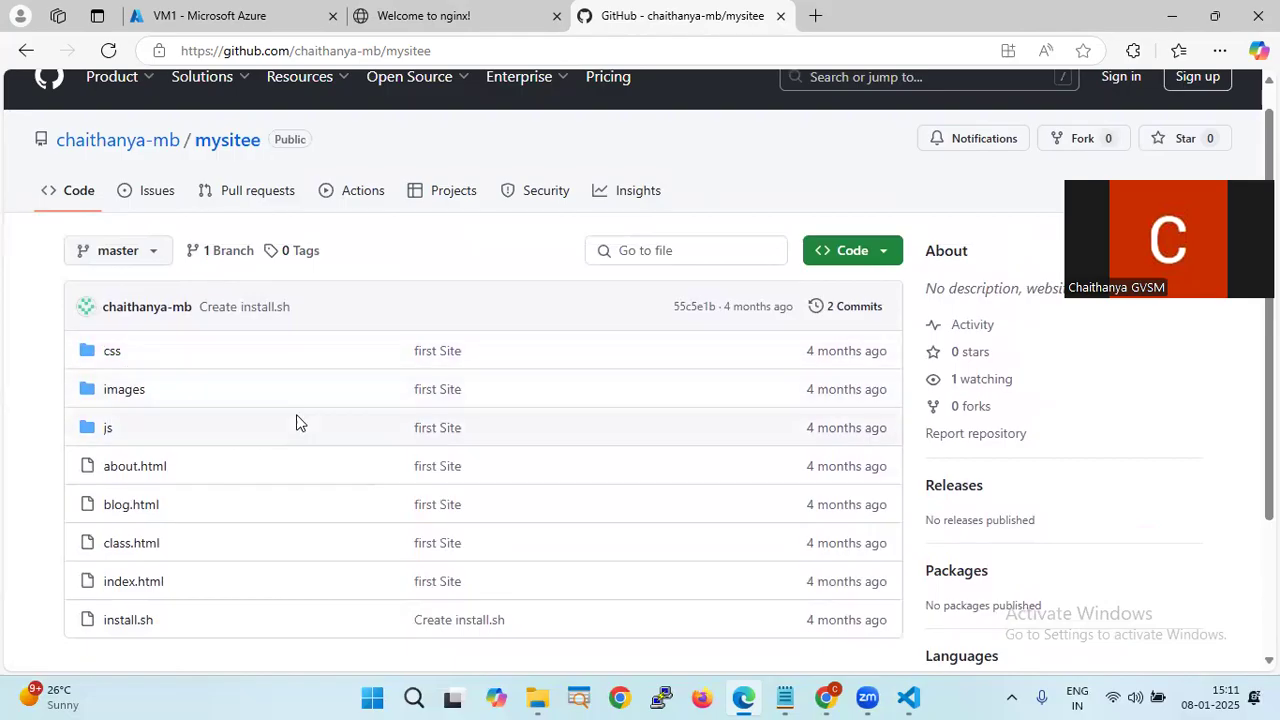
scroll(296, 422, down, 2)
scroll(300, 430, up, 2)
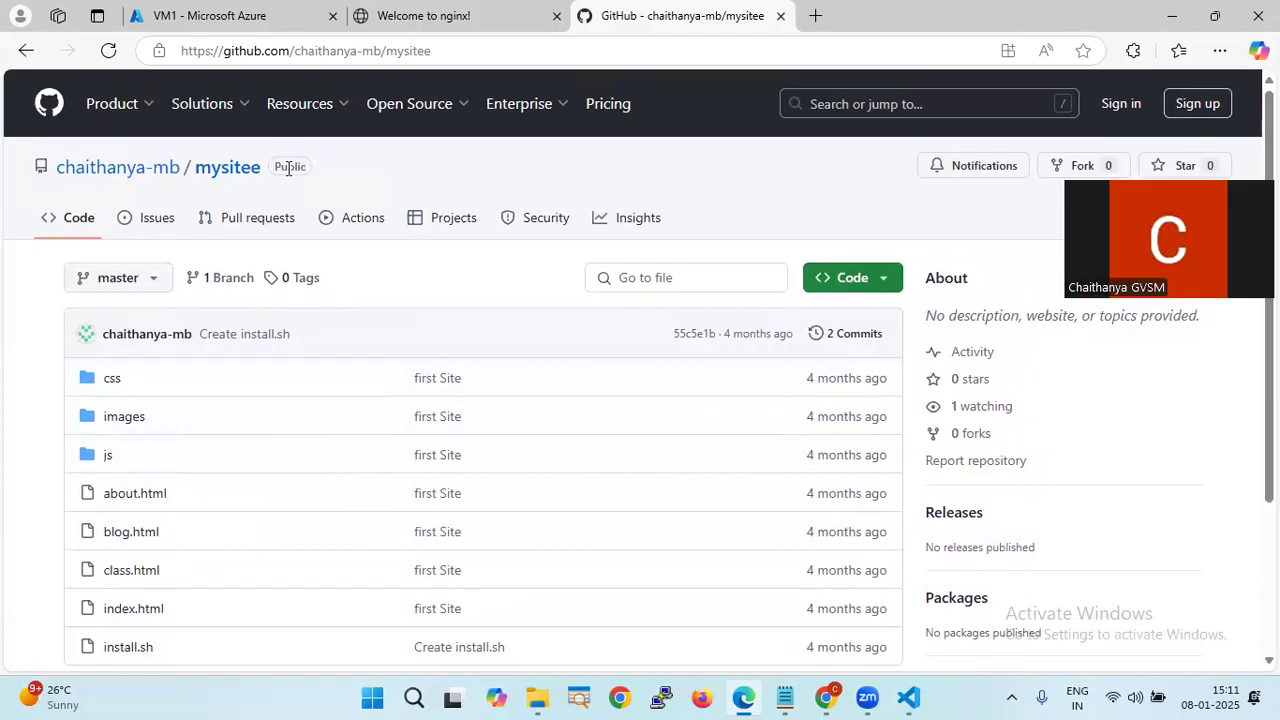
click(433, 28)
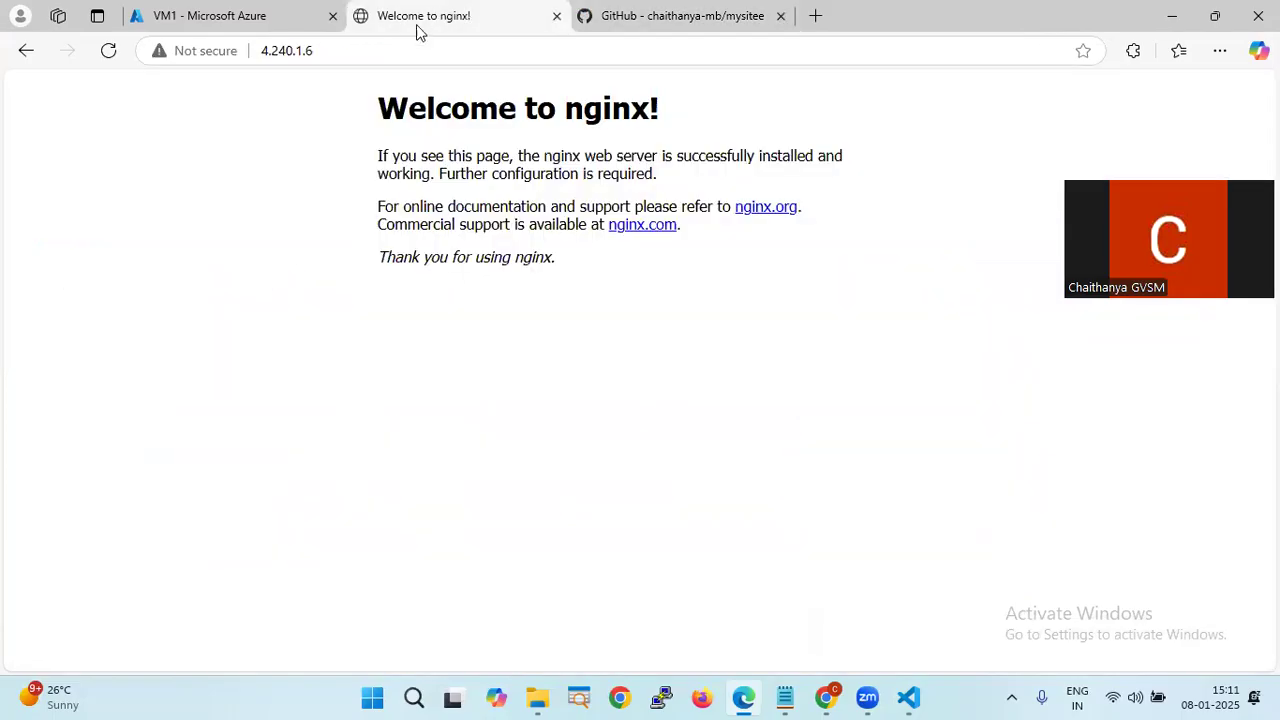
- Reload the nginx page and open 4.240.1.6 again in a fourth tab
click(112, 52)
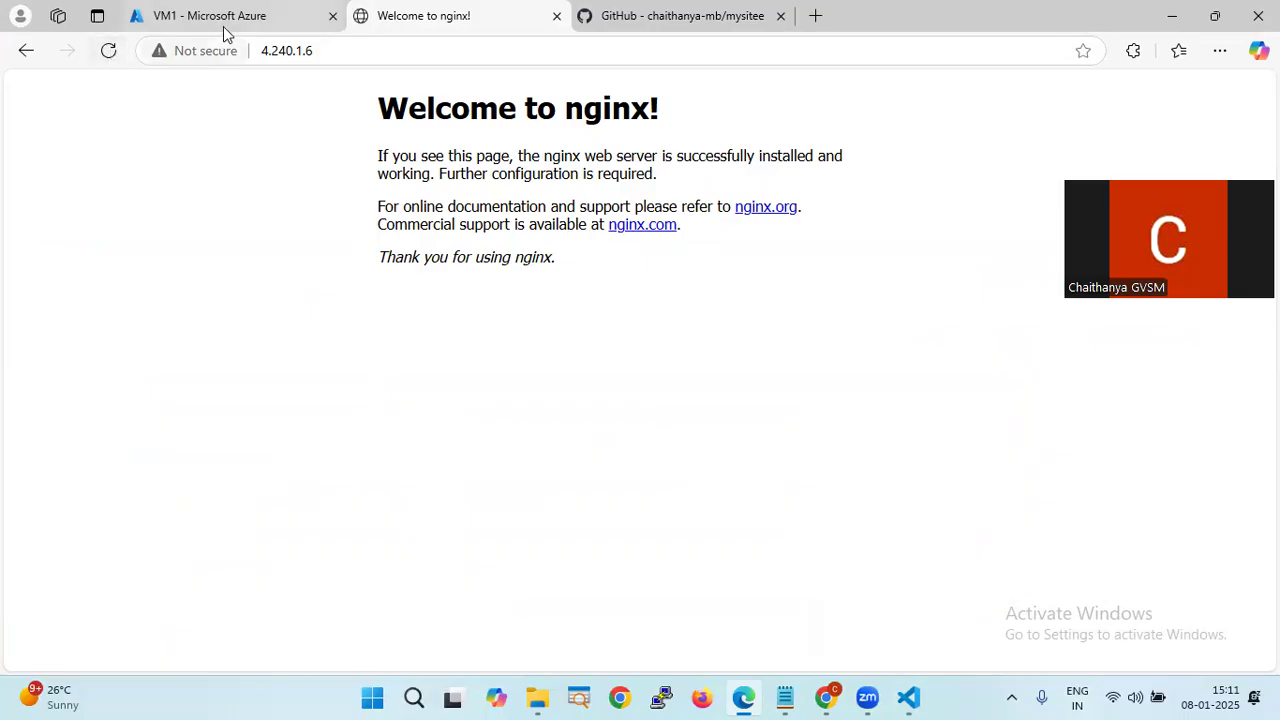
click(227, 18)
click(857, 479)
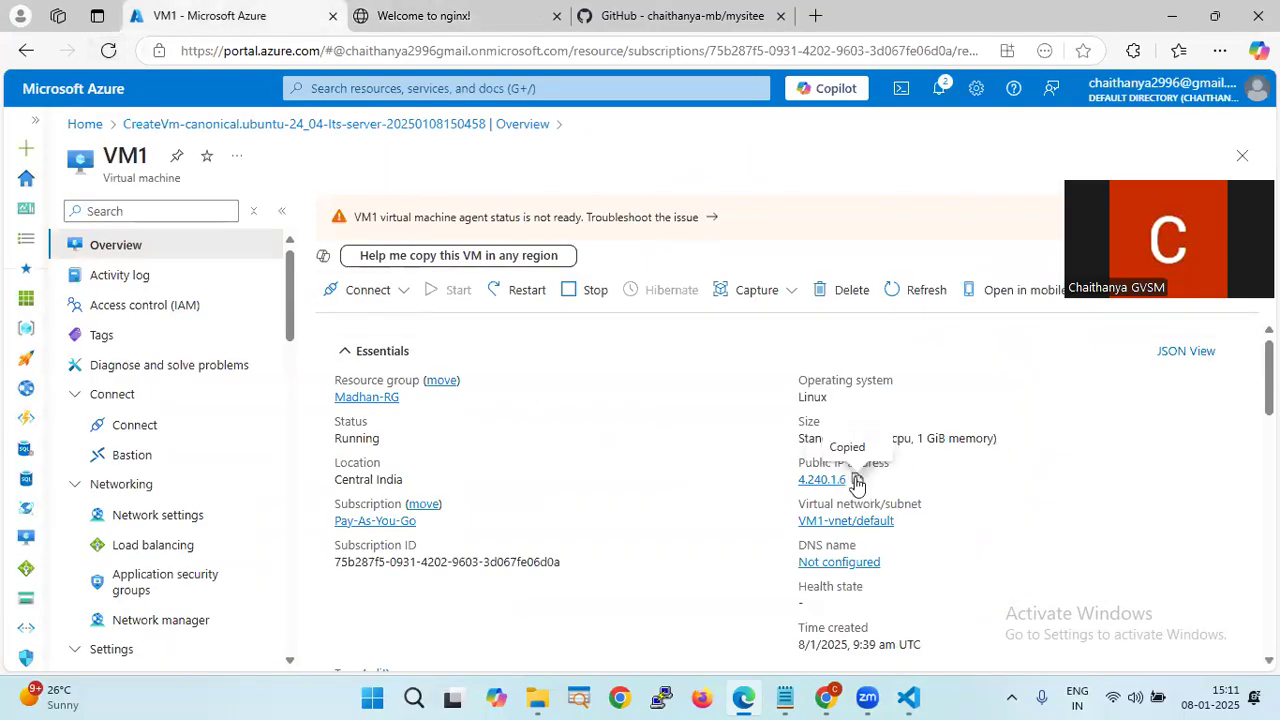
click(818, 16)
key(ctrl+v)
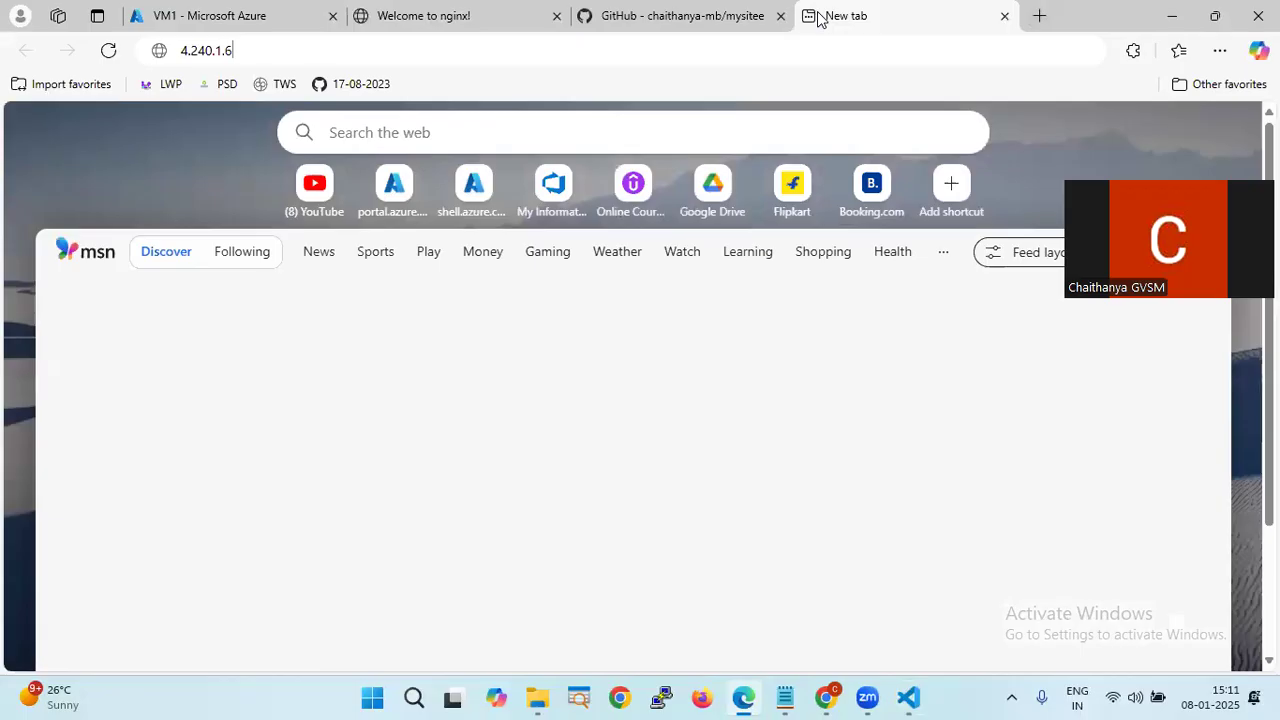
key(Return)
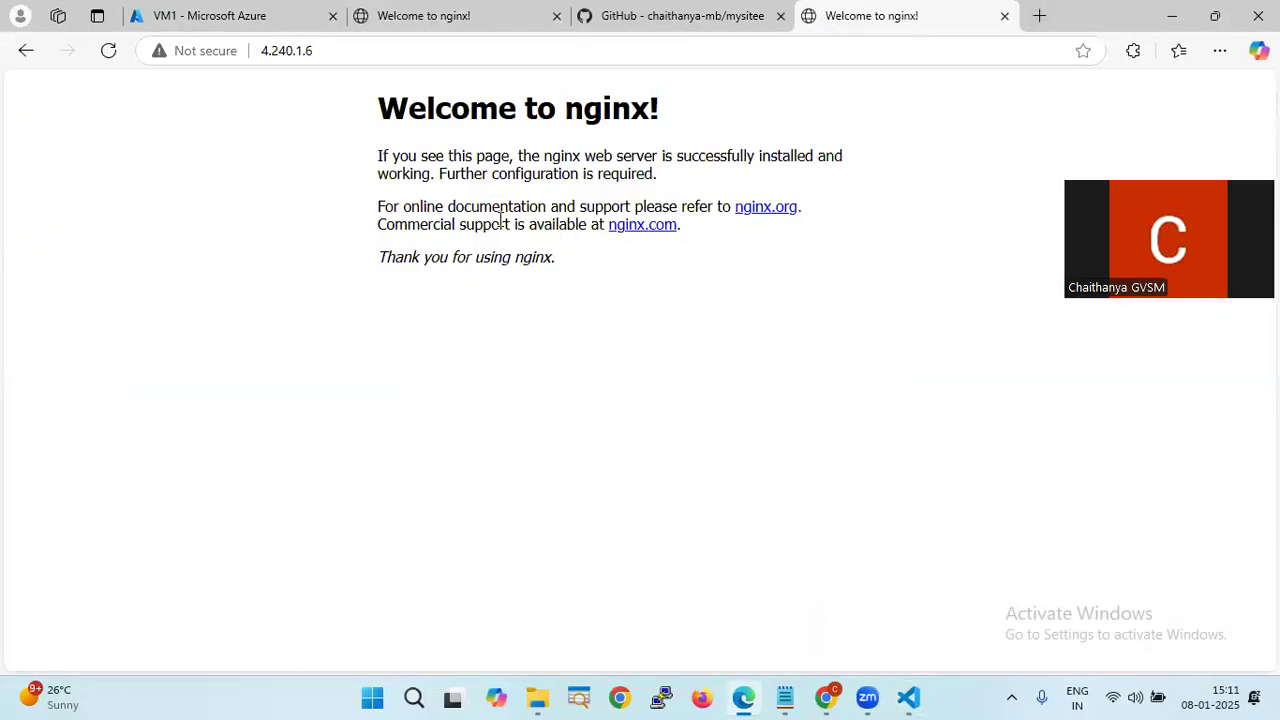
- Return to VM1's overview and copy its public IP address once more
click(381, 22)
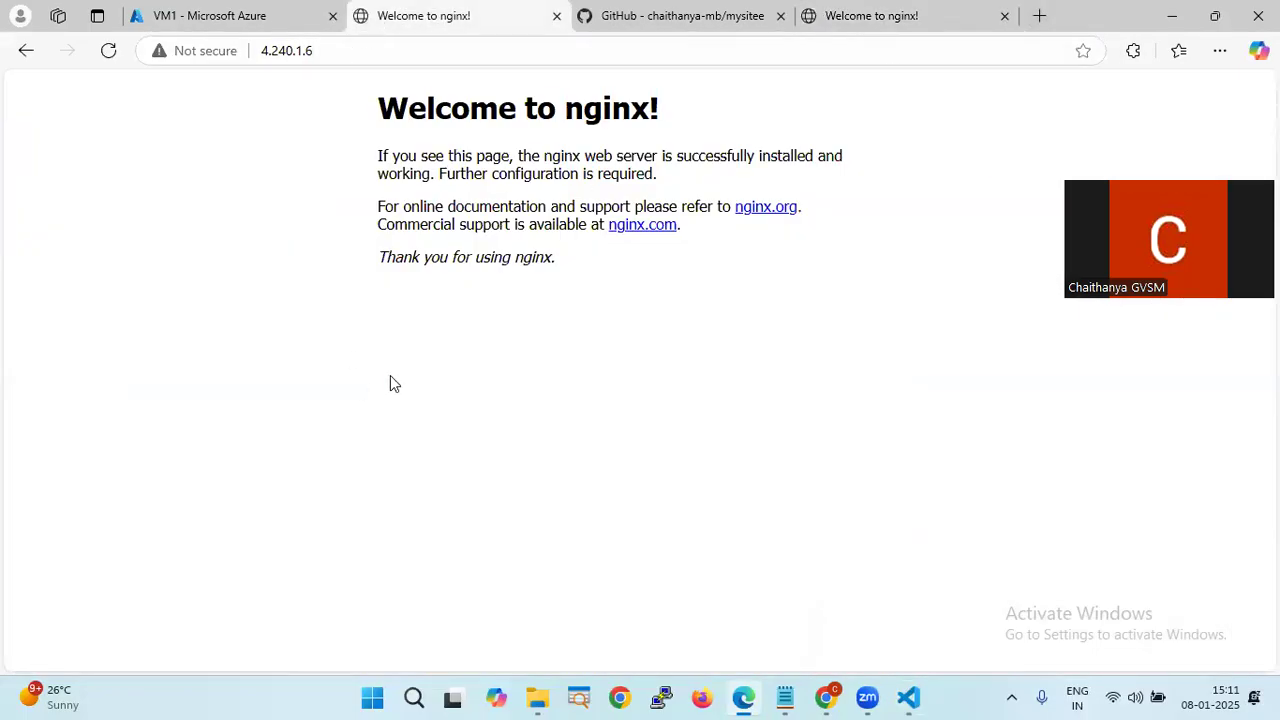
click(251, 17)
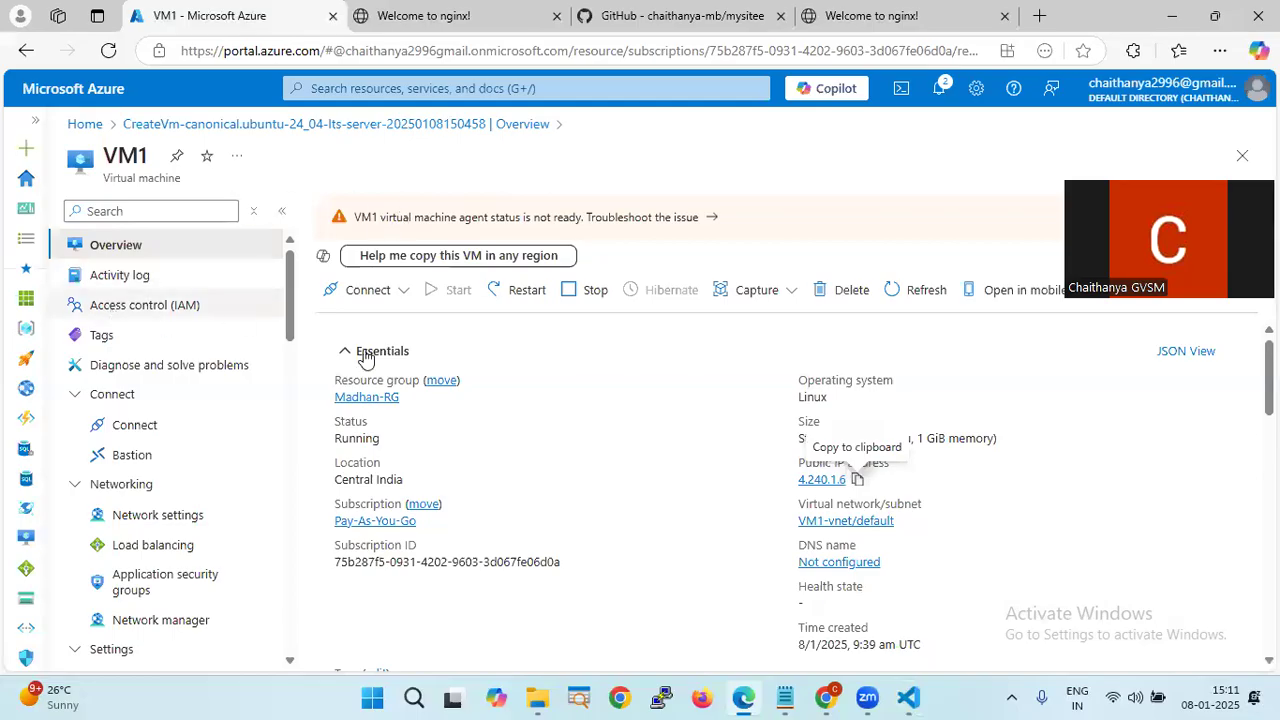
click(366, 289)
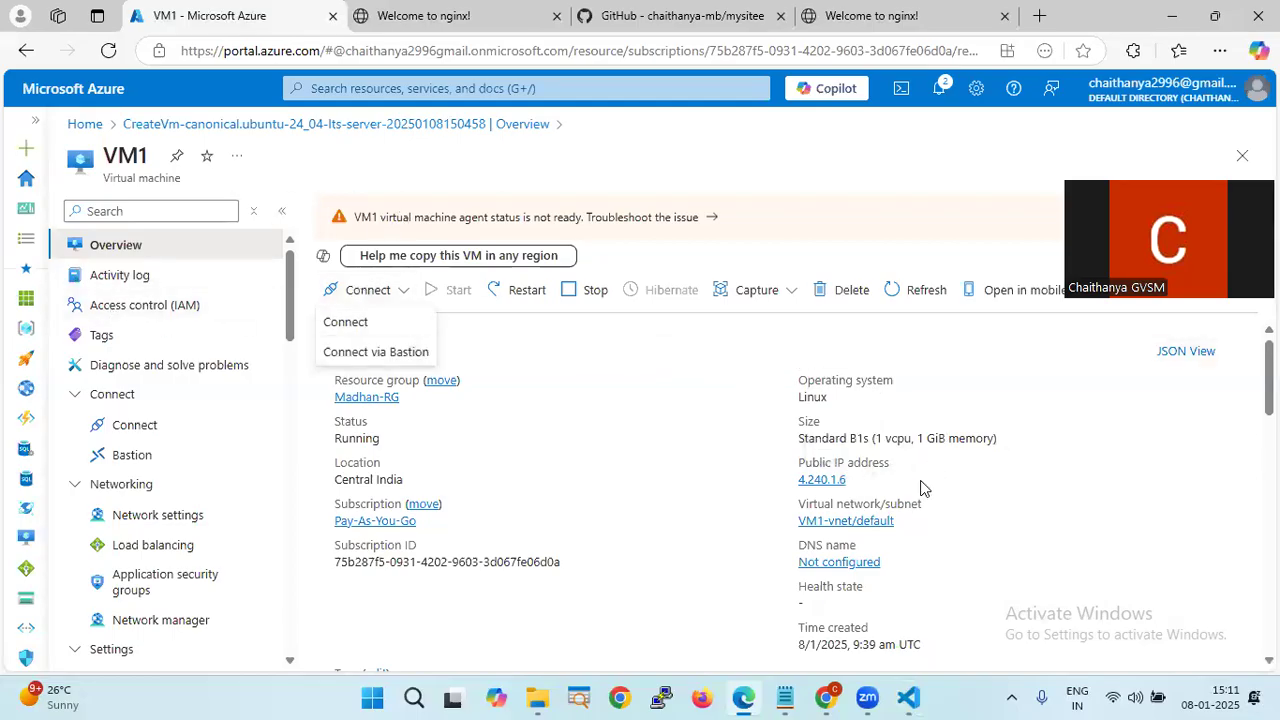
click(857, 479)
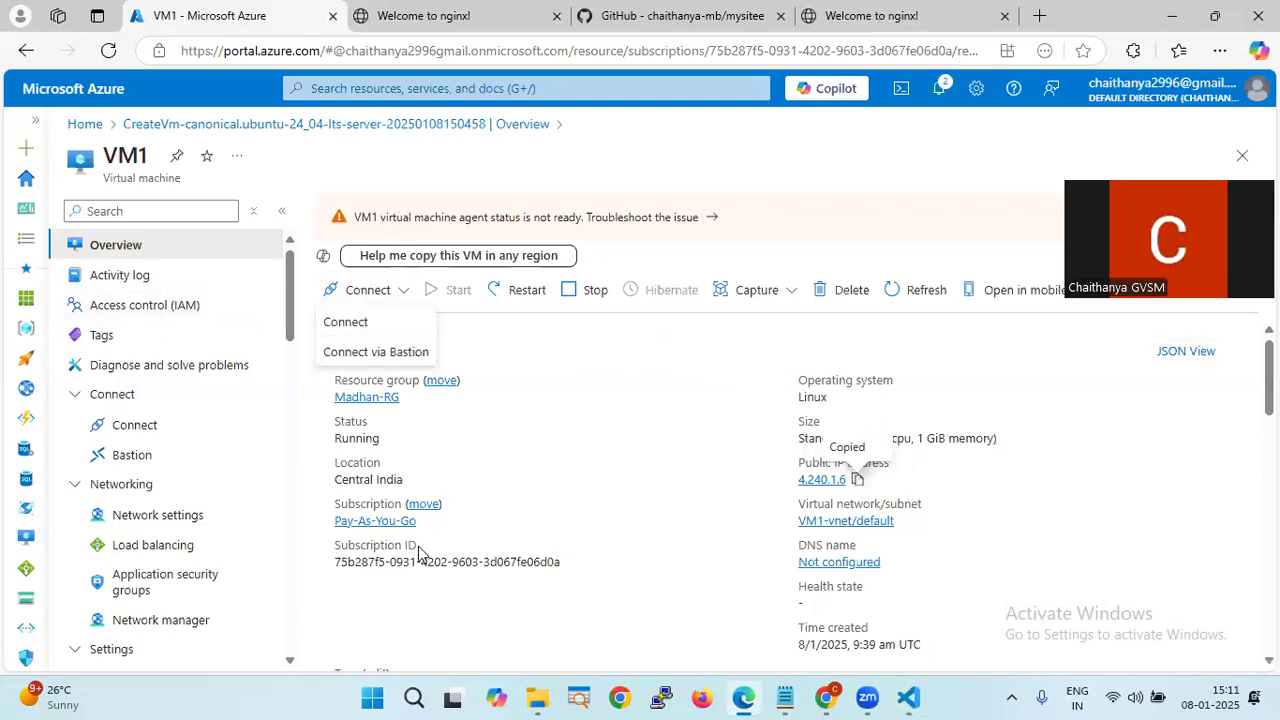
- Launch PowerShell 7 (pwsh) from Windows Search
key(super+s)
text(pwsh)
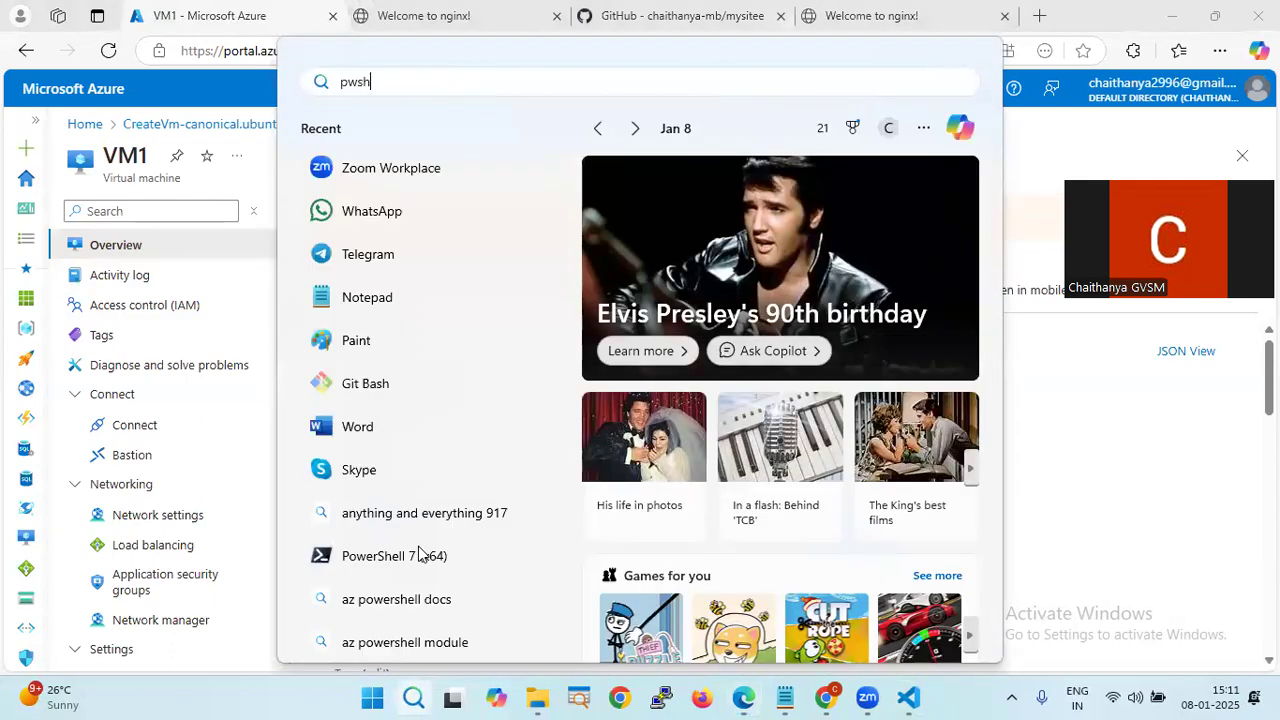
key(Return)
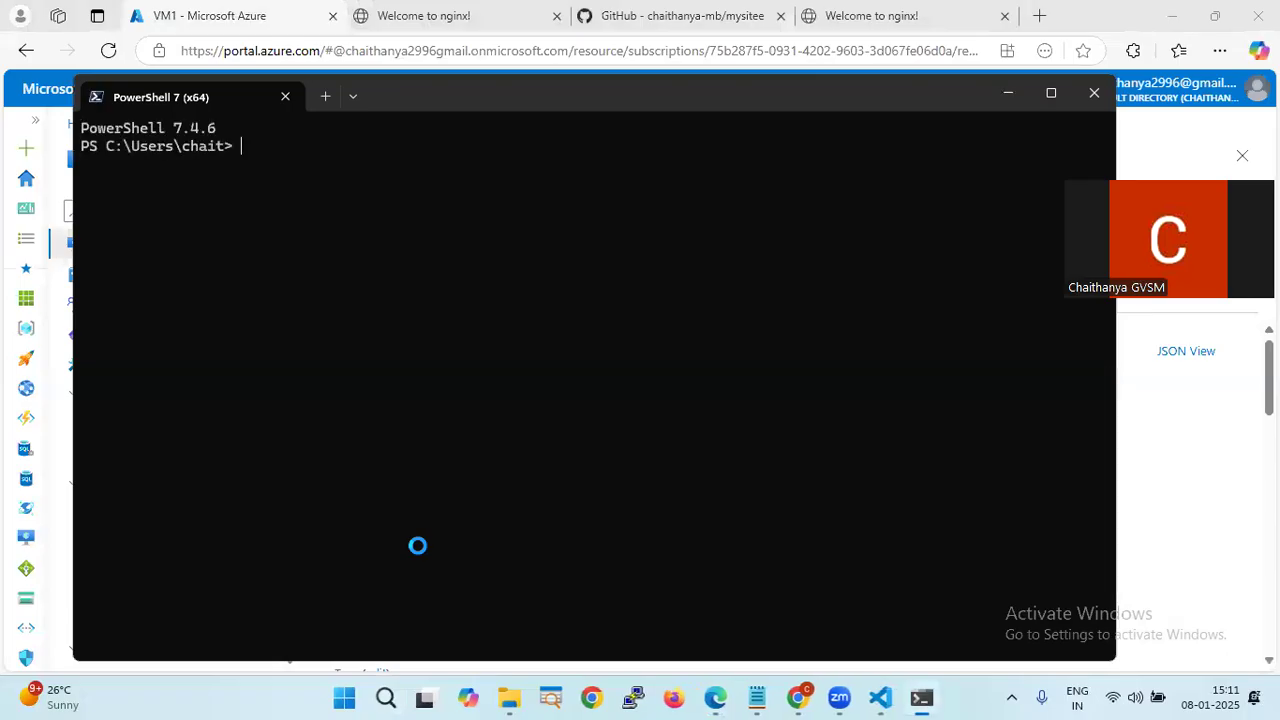
- SSH into VM1 at 4.240.1.6, trust the host key, log in and maximize the terminal
key(Return)
key(Return)
text(ssh madhan@4.240.1.6)
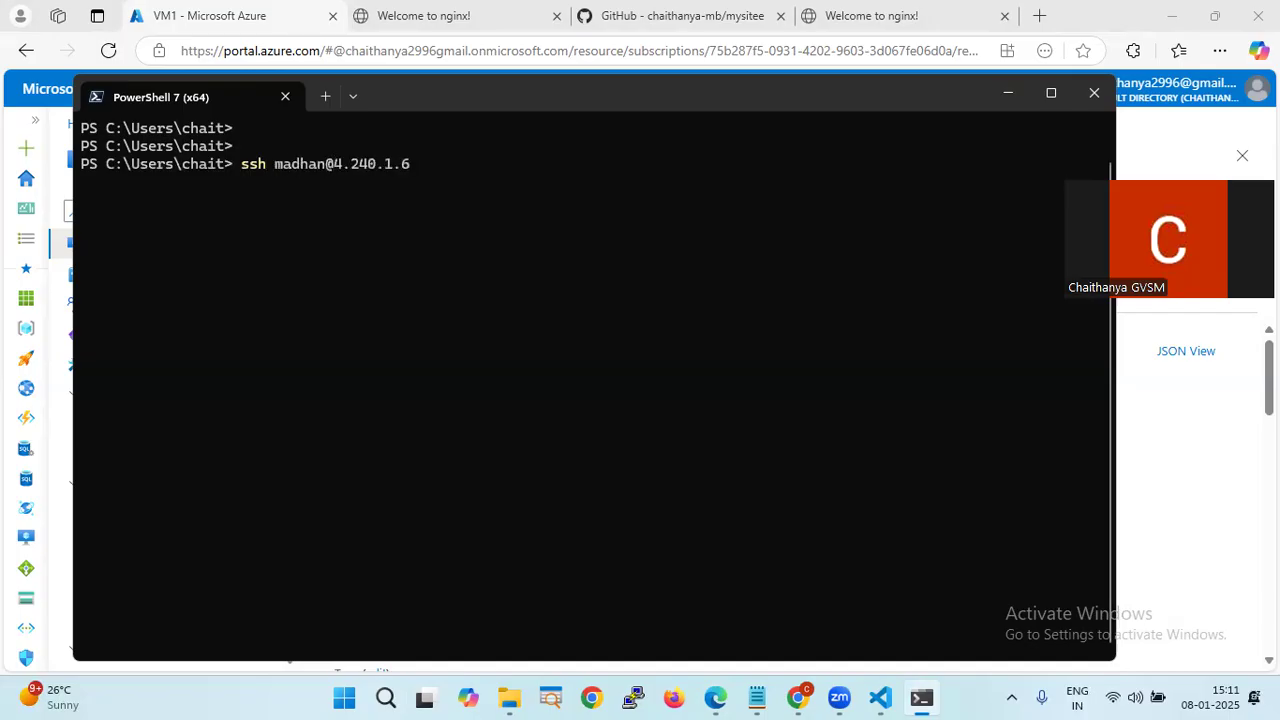
text(es)
key(Return)
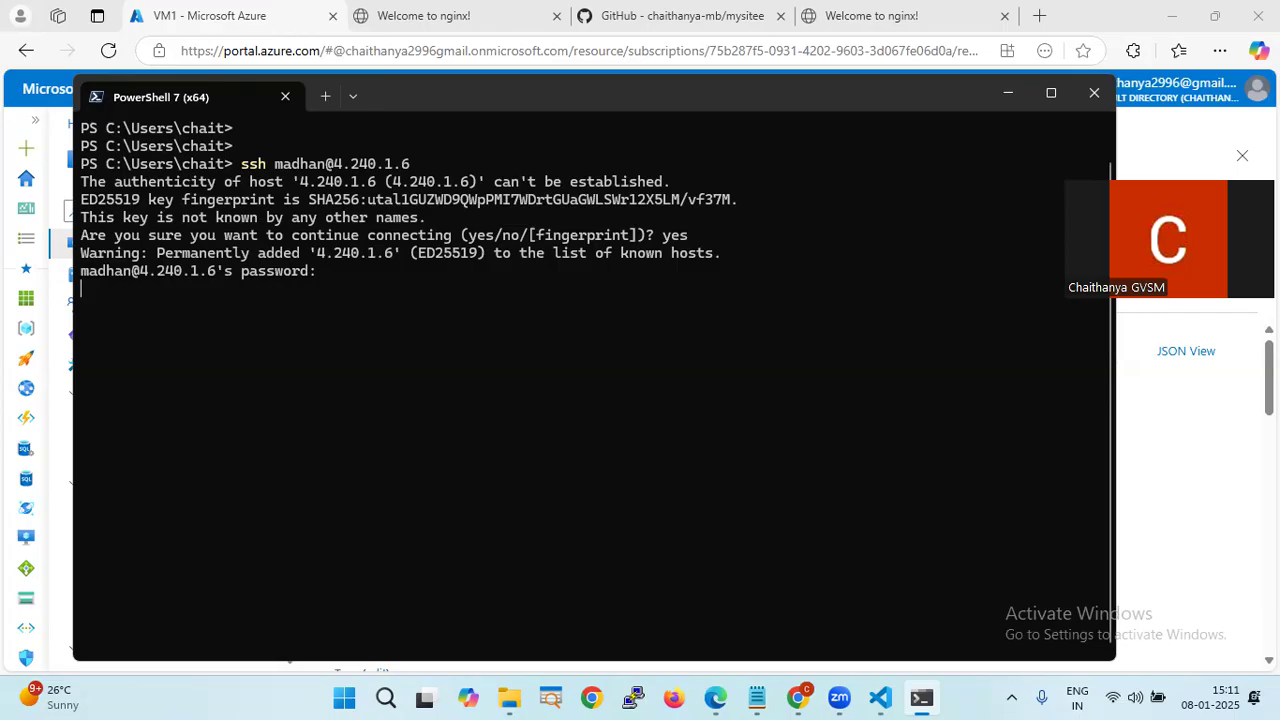
key(Return)
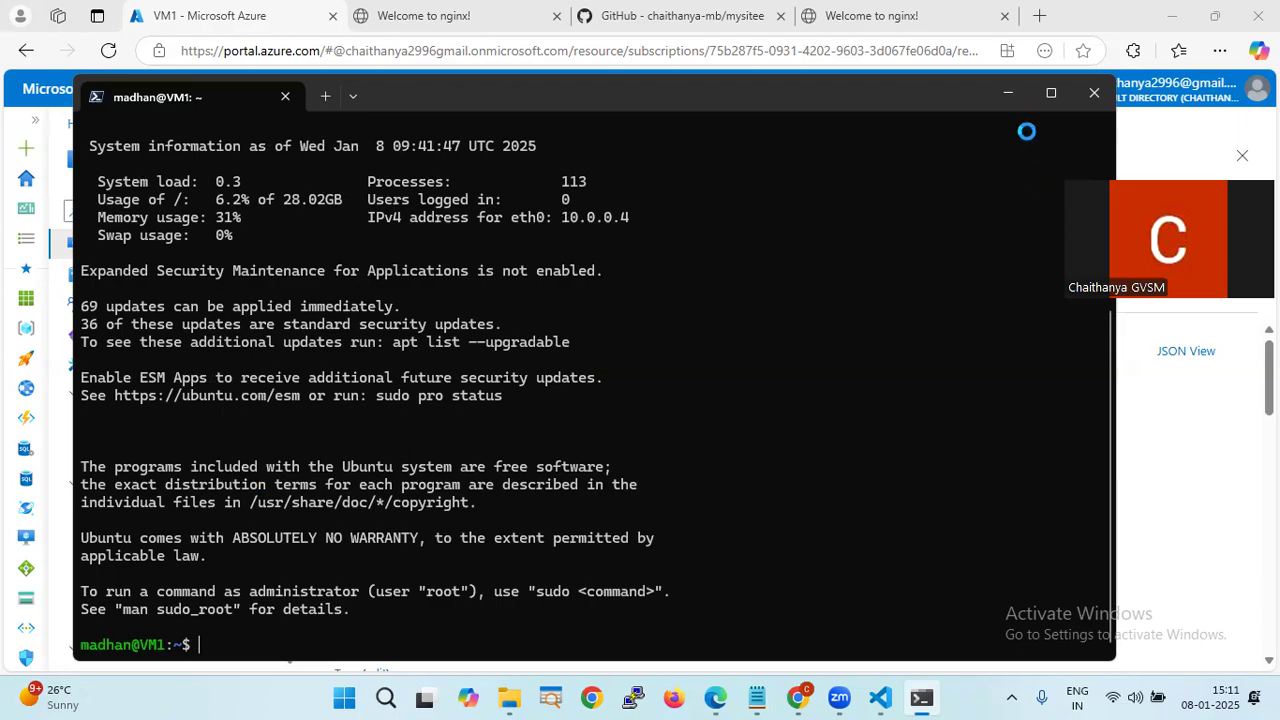
click(1051, 92)
scroll(776, 377, up, 2)
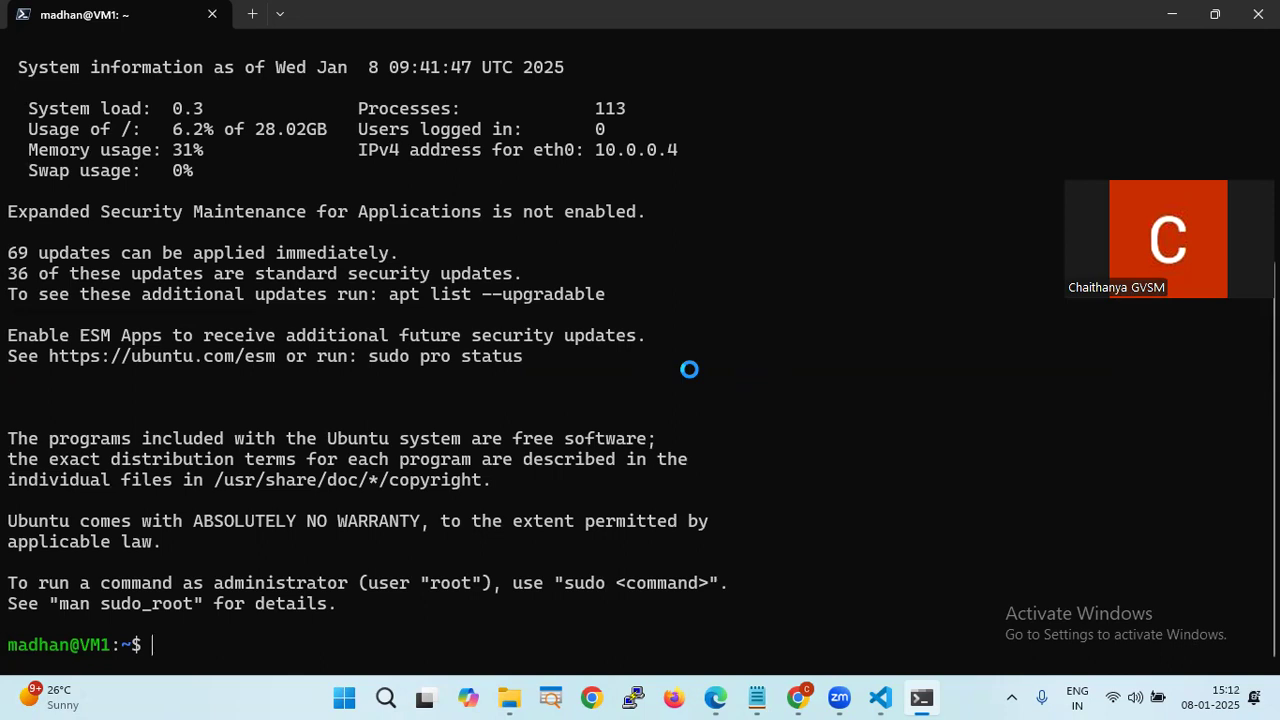
- Clear the terminal and enlarge its font
key(ctrl+l)
key(Return)
key(Return)
key(Return)
key(Return)
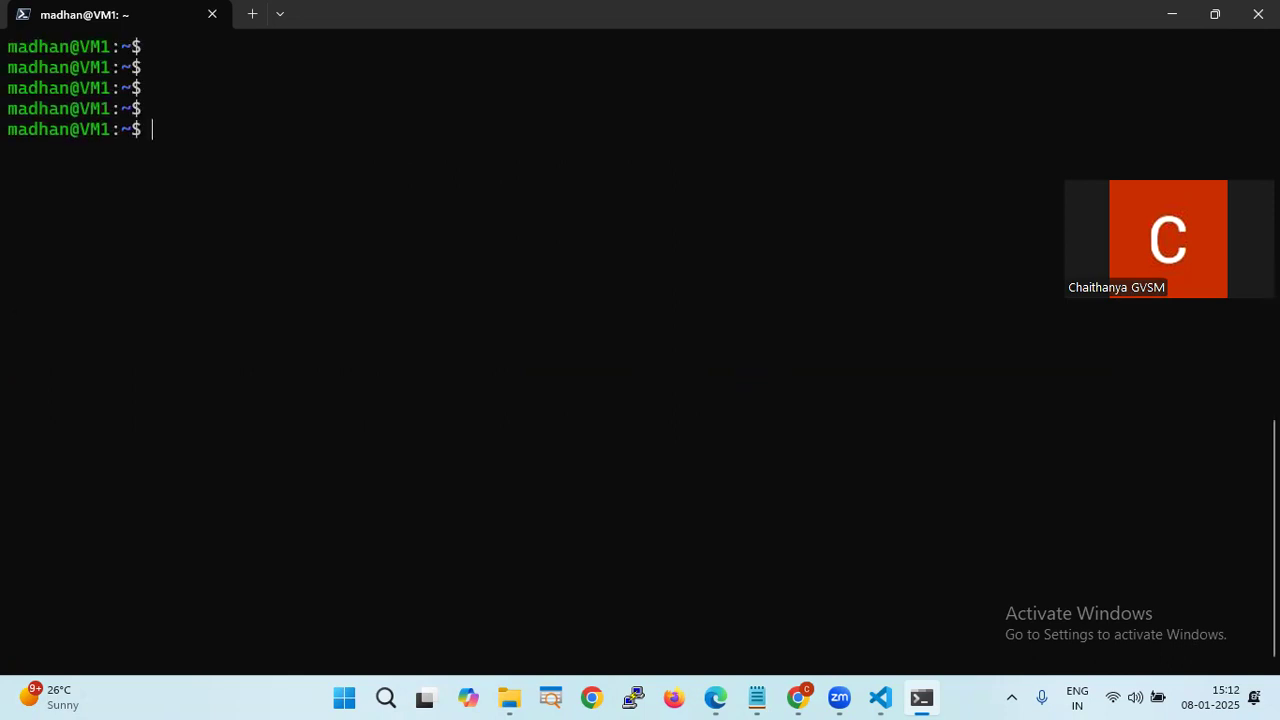
key(ctrl+l)
key(ctrl+equal)
key(ctrl+equal)
key(ctrl+equal)
key(ctrl+equal)
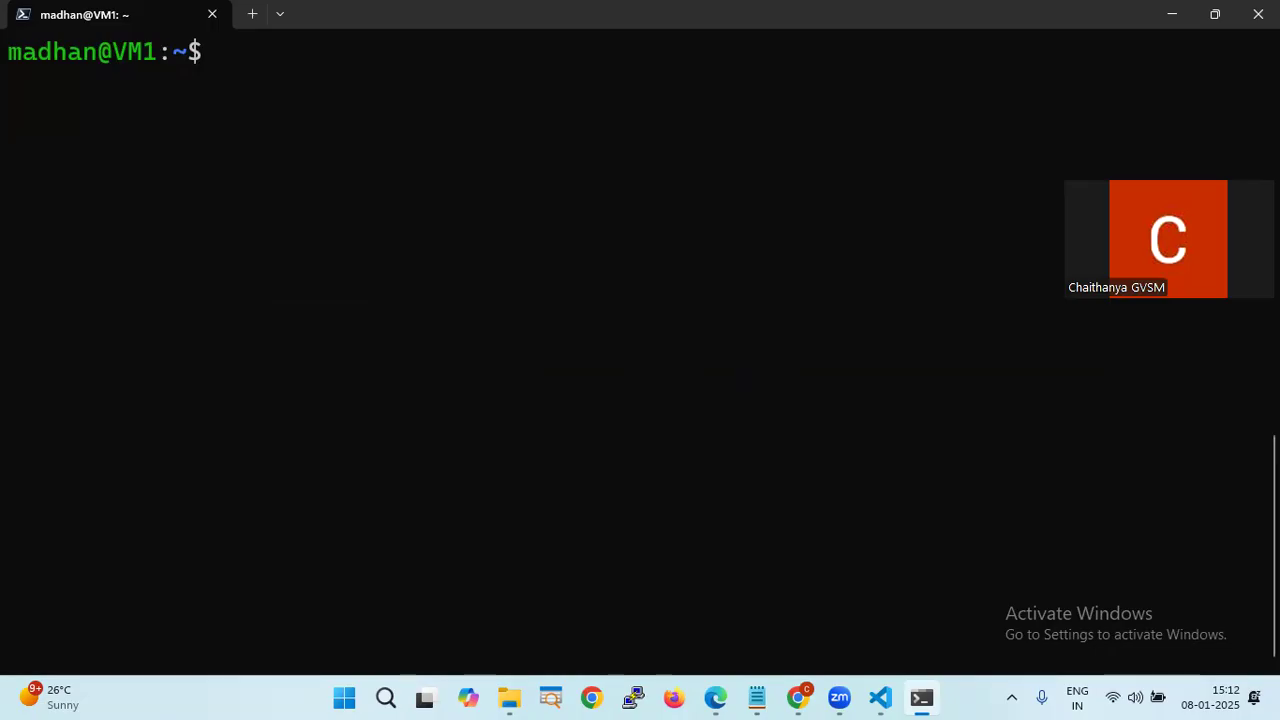
- Become root with sudo su - and list /var/www/html, showing index.nginx-debian.html and mysite
text(s)
key(BackSpace)
text(sd)
key(BackSpace)
text(udo su -)
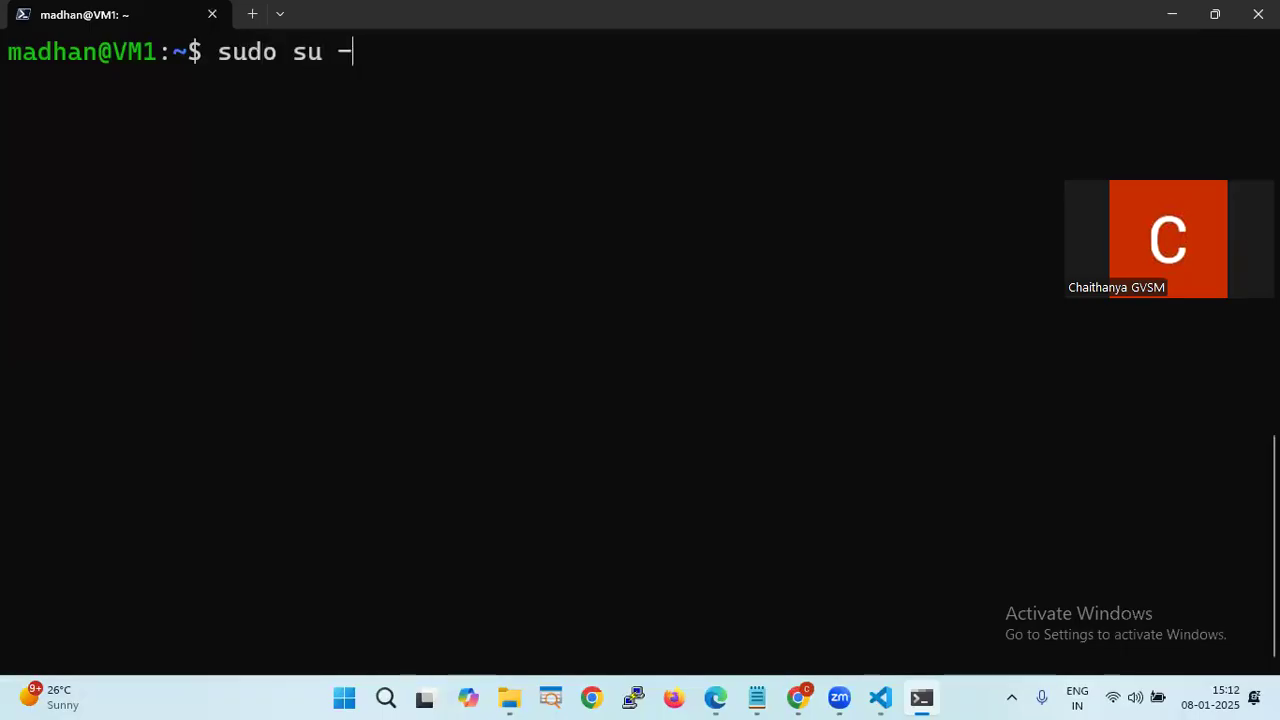
key(Return)
key(Return)
key(Return)
key(Return)
text(cd /va)
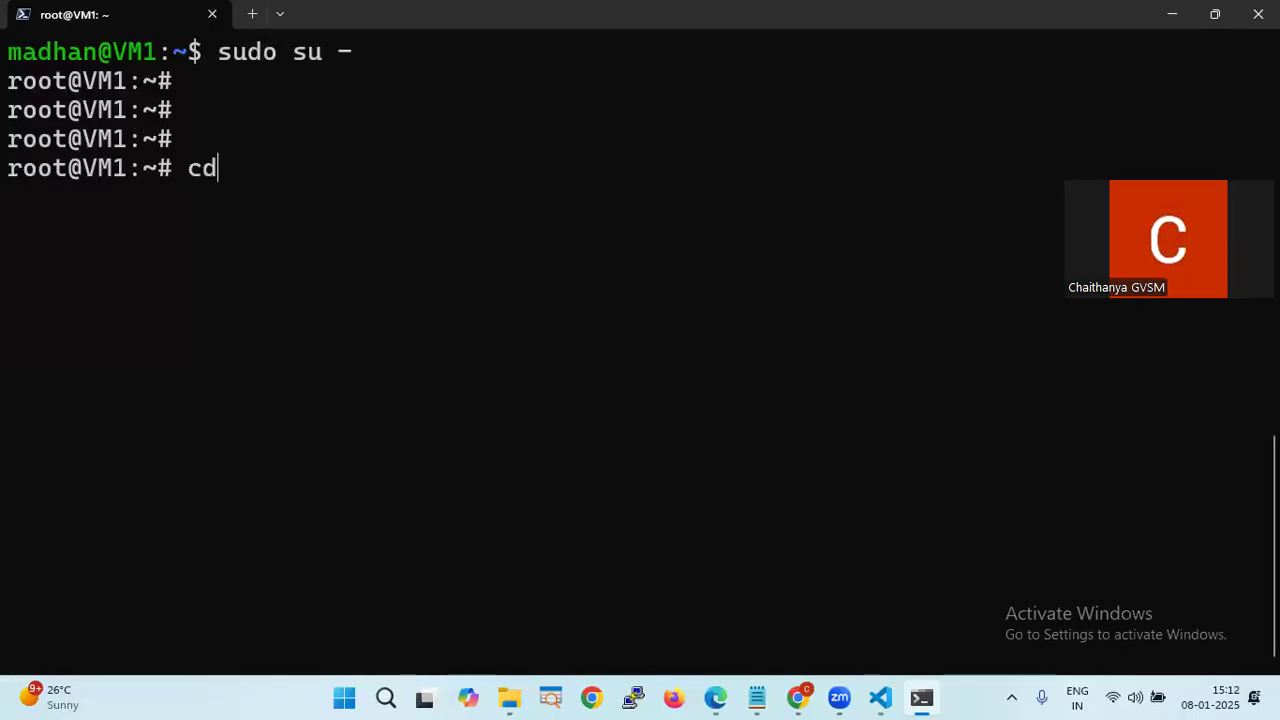
text(r/)
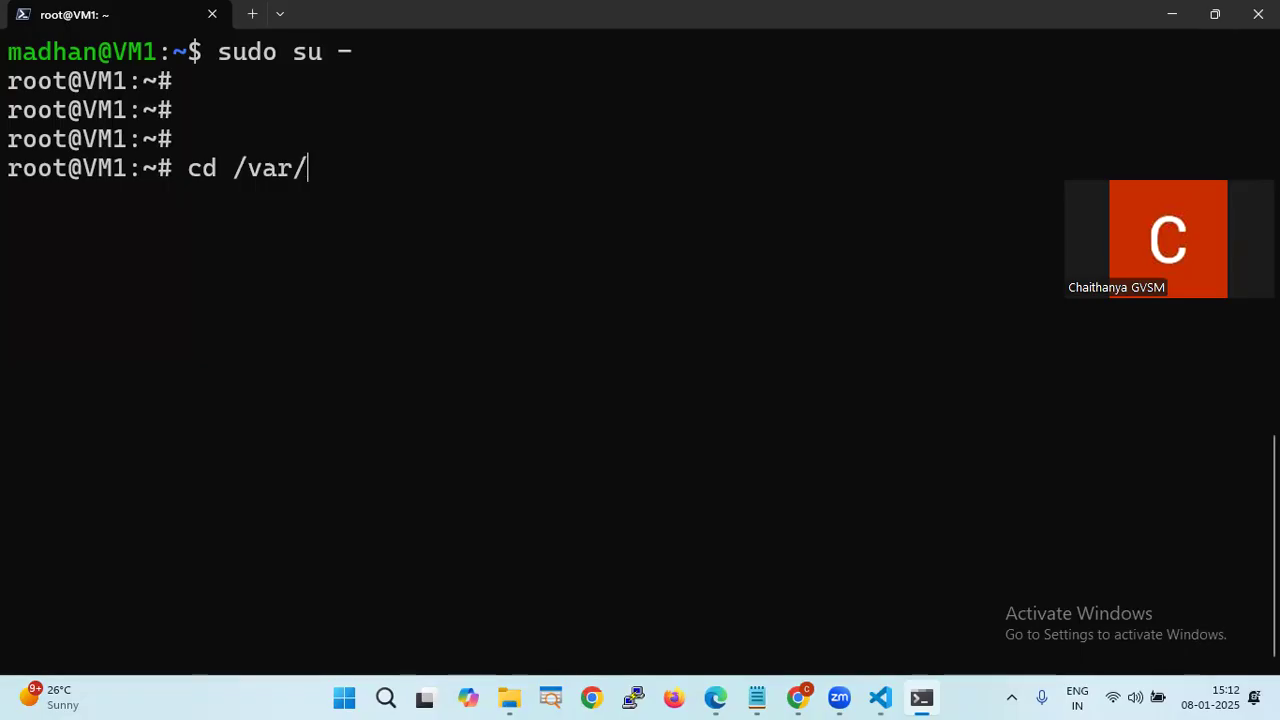
text(www/html/)
key(Return)
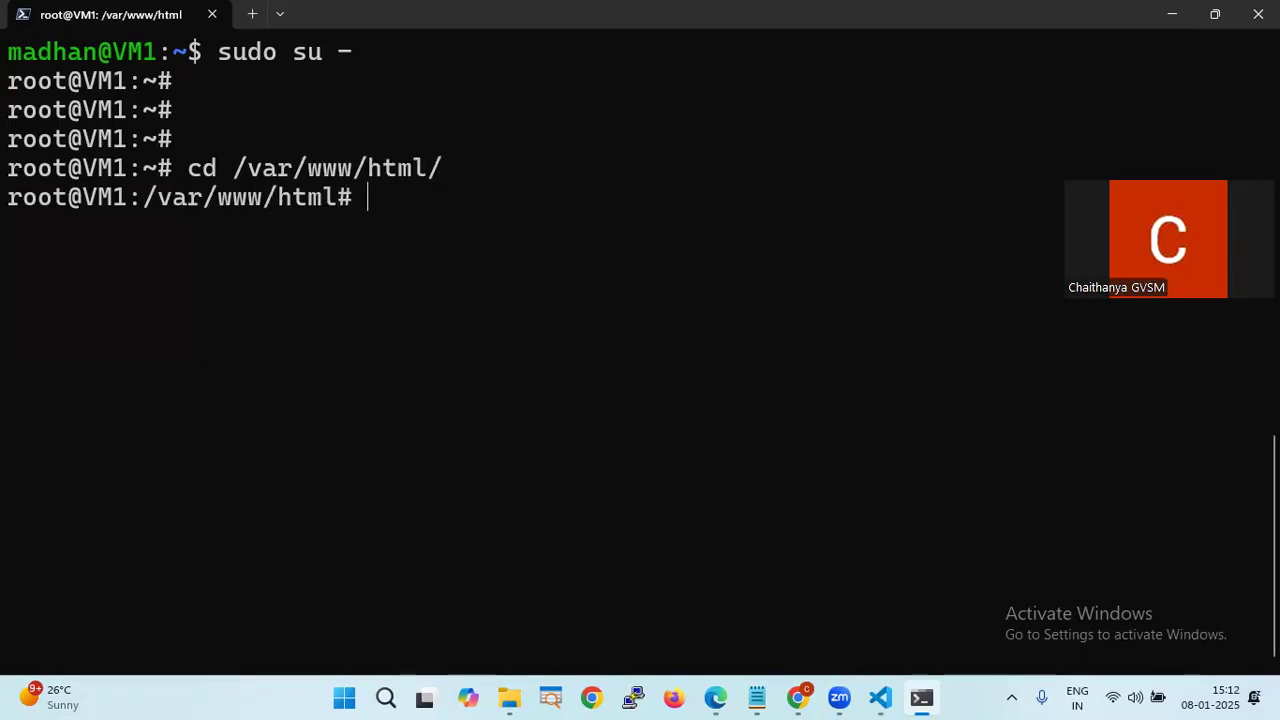
text(ls)
key(Return)
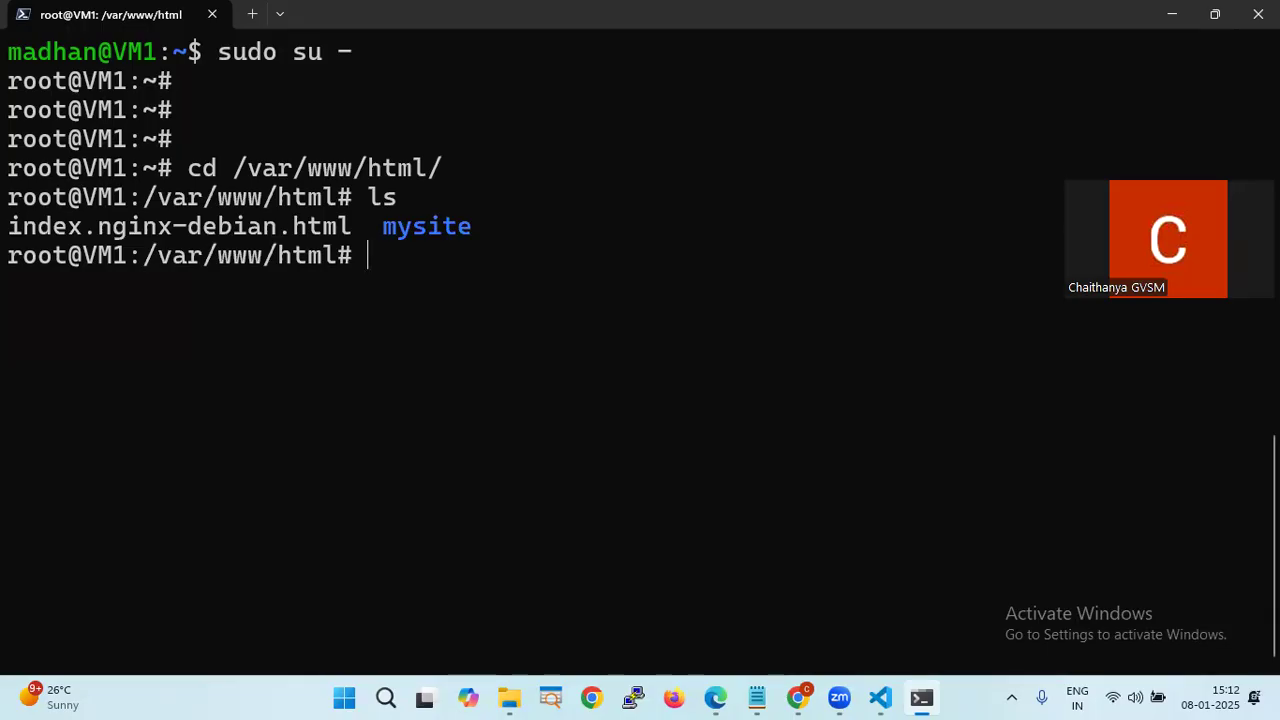
- Check the notes in the other windows and begin changing to /tmp
key(alt+Tab)
key(alt+Tab)
key(alt+Tab)
key(alt+Tab)
key(alt+Tab)
key(alt+Tab)
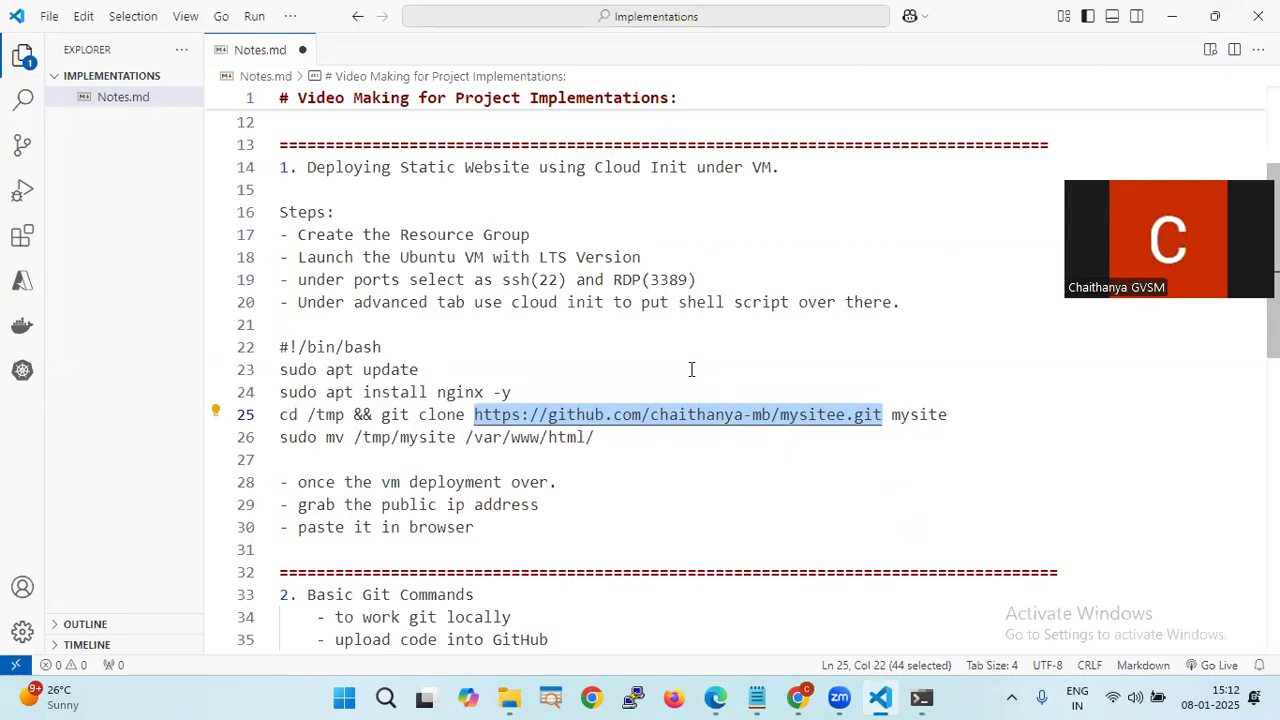
key(alt+Tab)
key(alt+Tab)
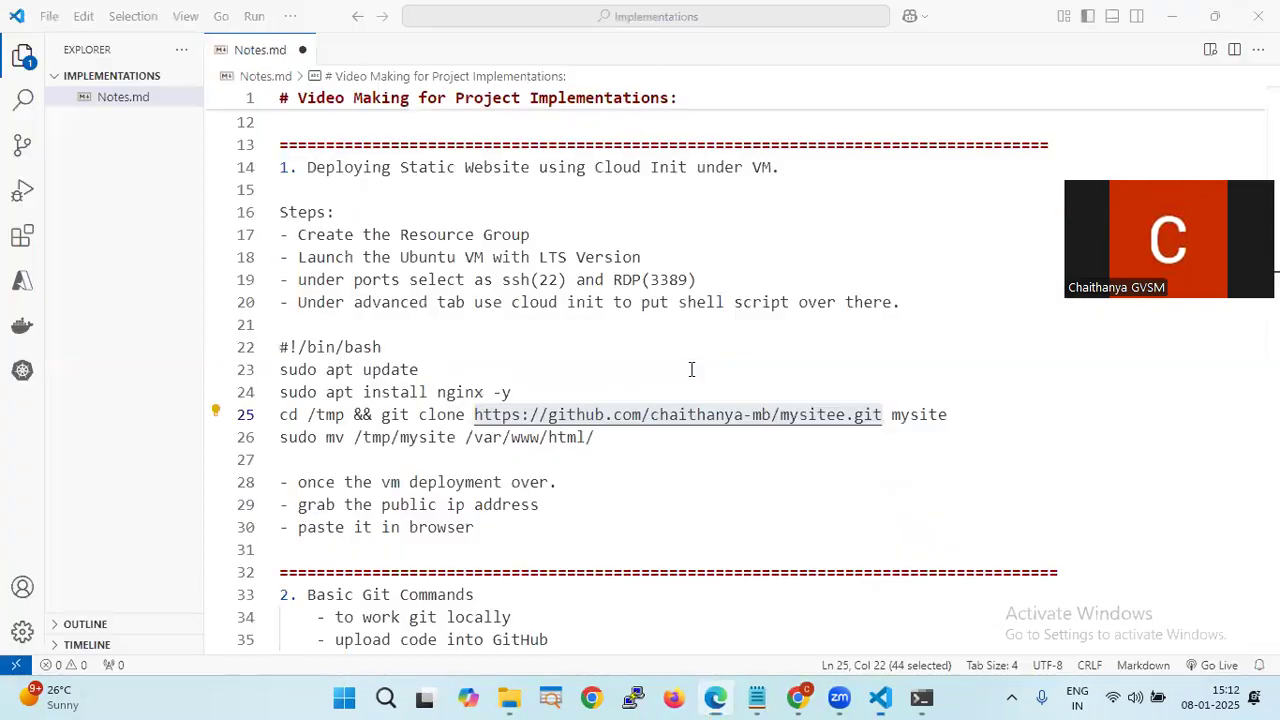
key(alt+Tab)
key(alt+Tab)
text(cd /tmp/)
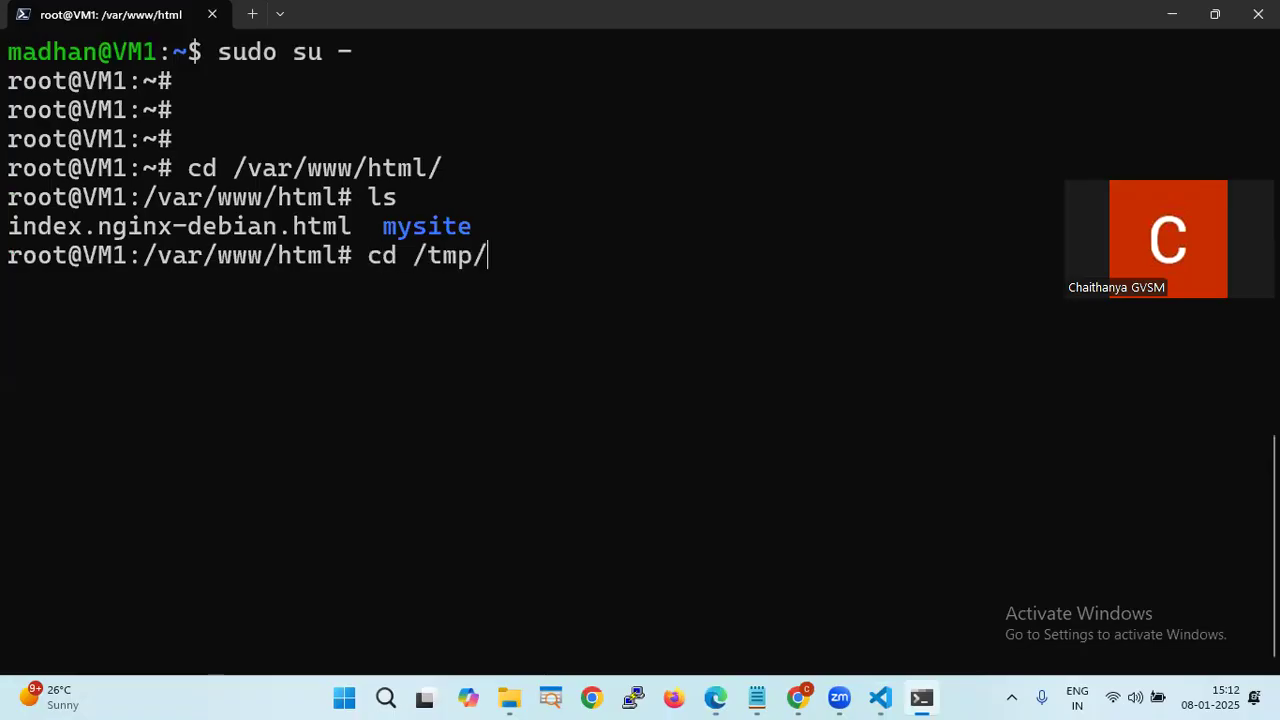
- Move into /tmp, list its contents, and clear the screen
key(Return)
key(Return)
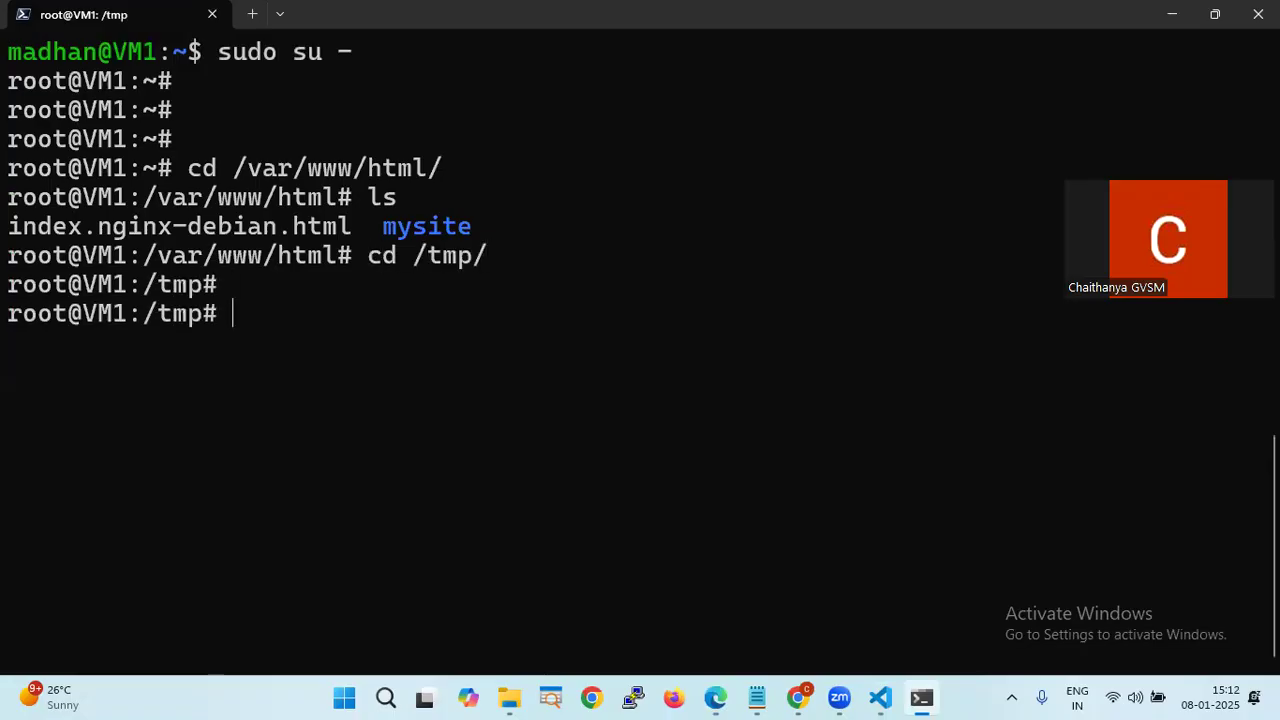
text(ls)
key(Return)
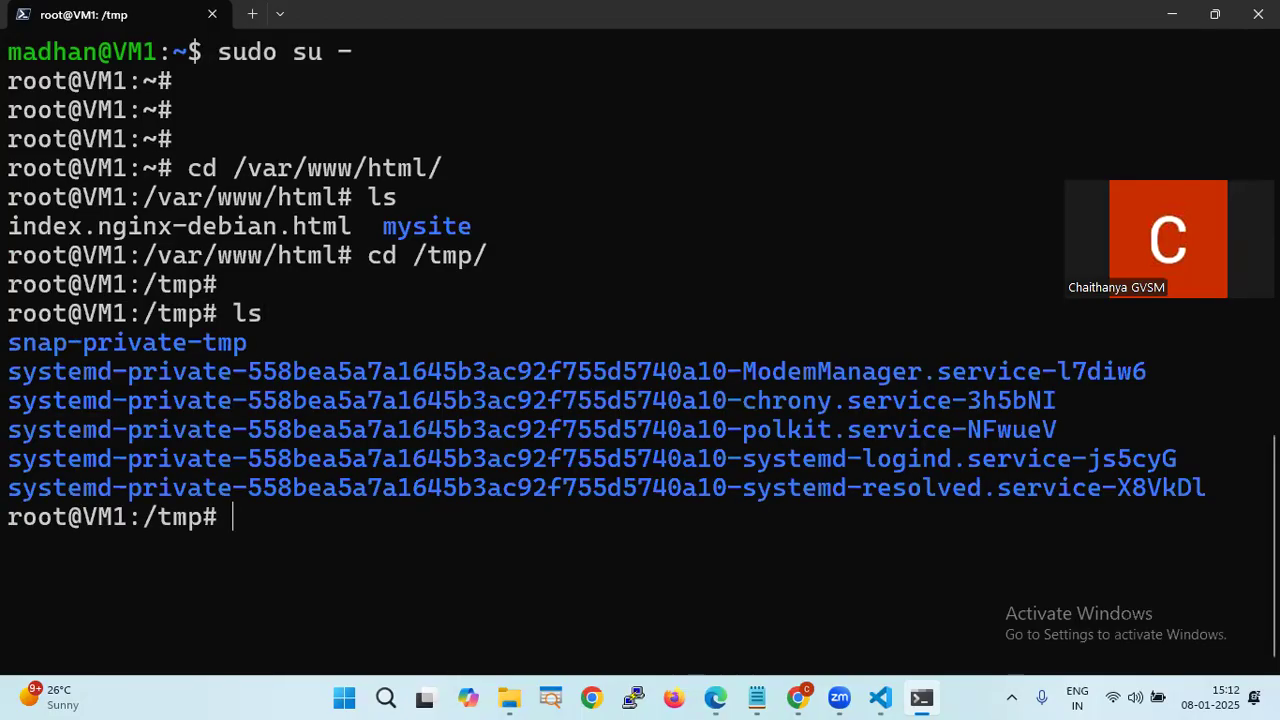
key(ctrl+l)
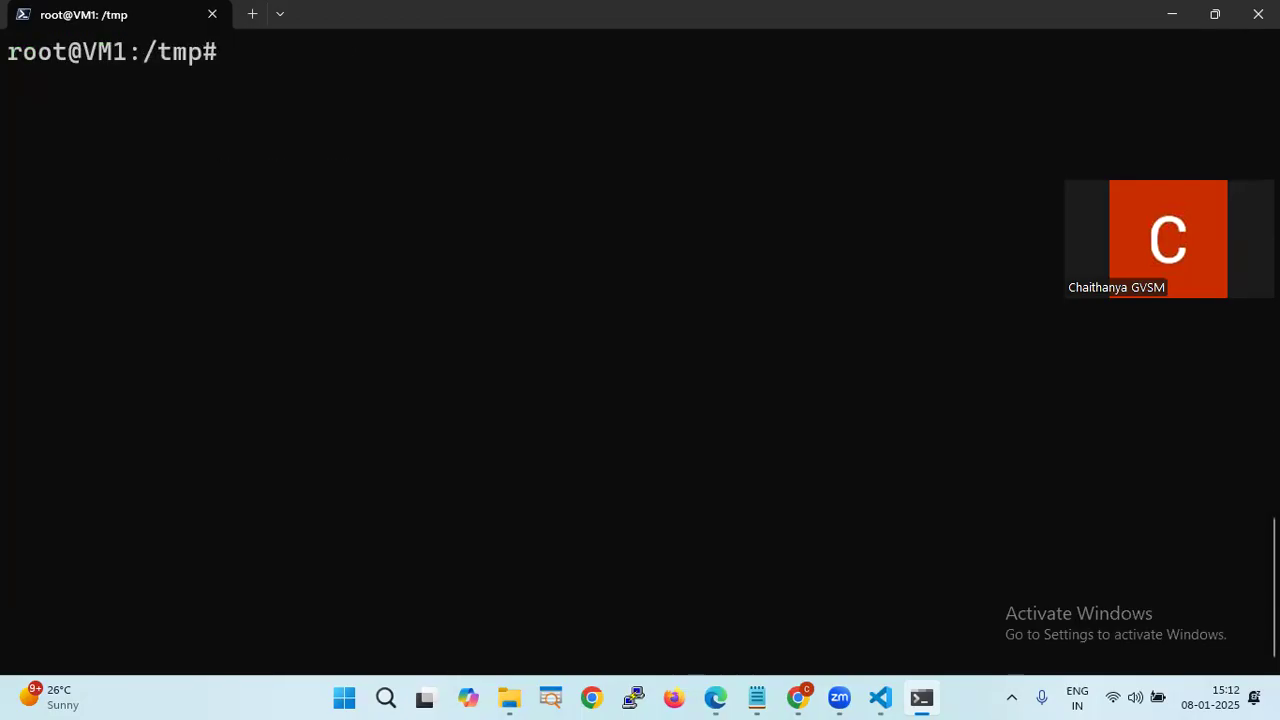
key(Return)
key(Return)
- Copy the git clone command from line 25 of Notes.md for use in the terminal
text(cp -r)
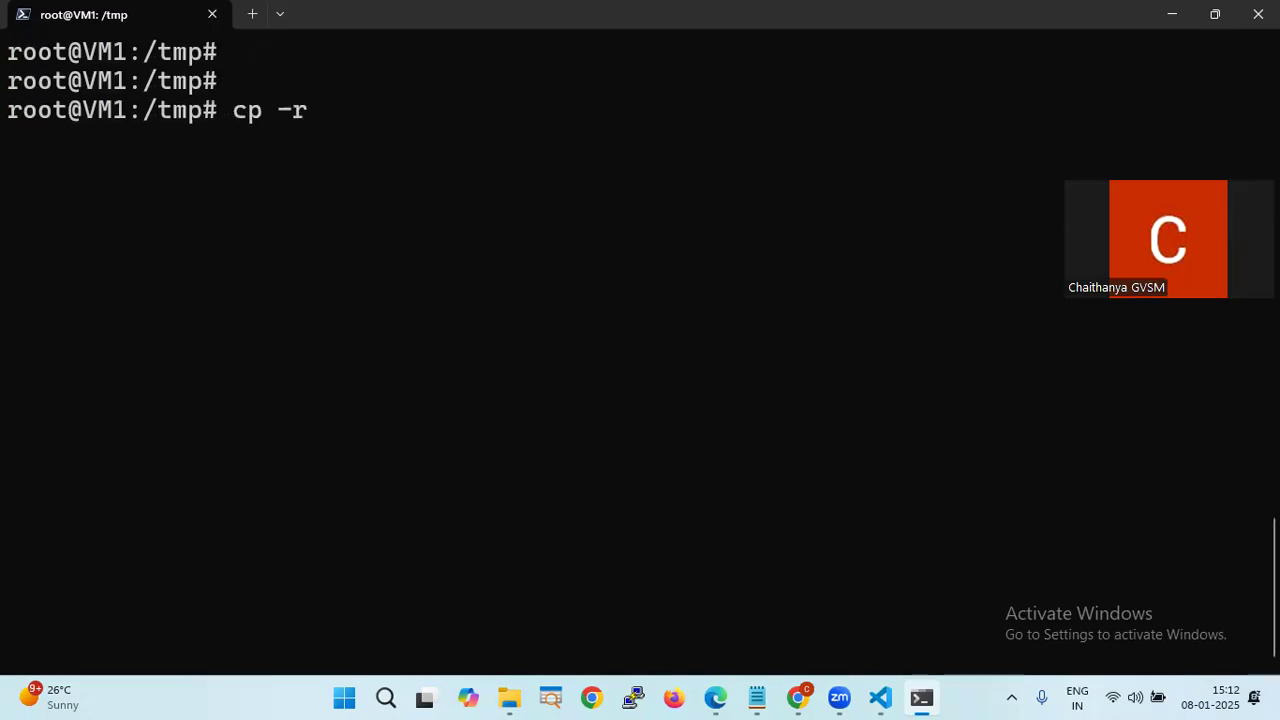
key(BackSpace)
key(BackSpace)
key(BackSpace)
key(BackSpace)
key(BackSpace)
text(git clone)
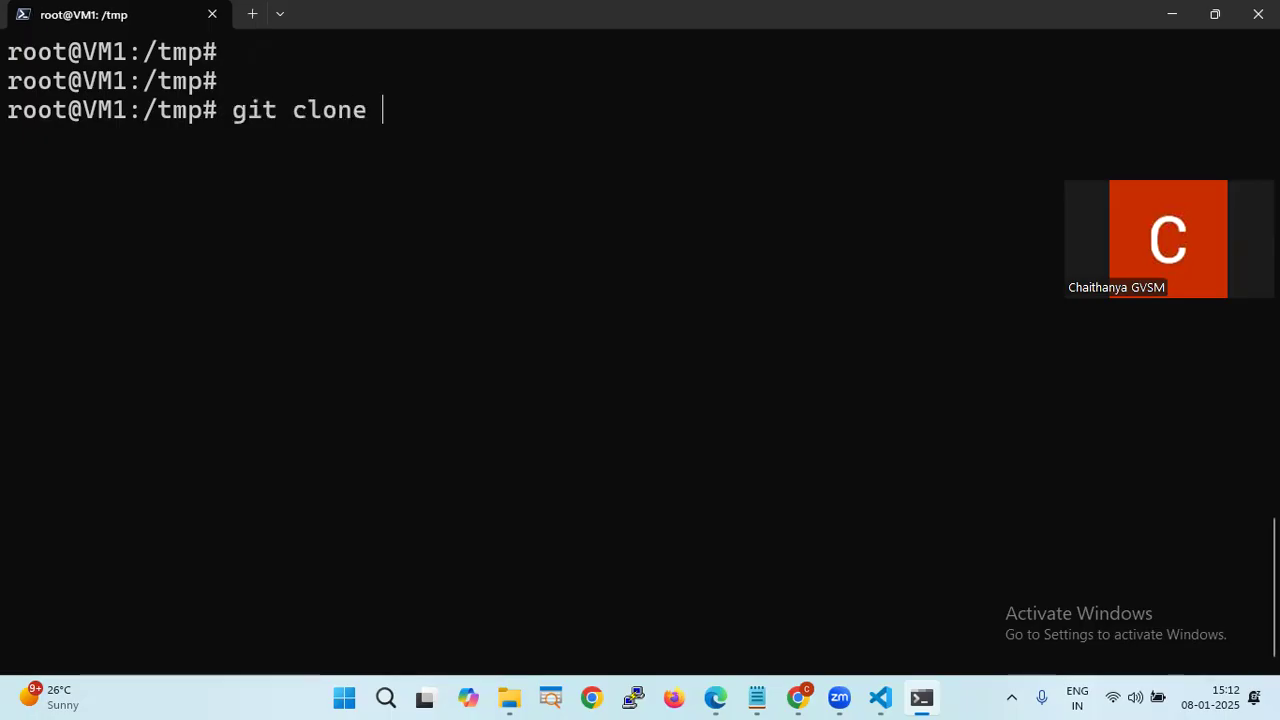
key(alt+Tab)
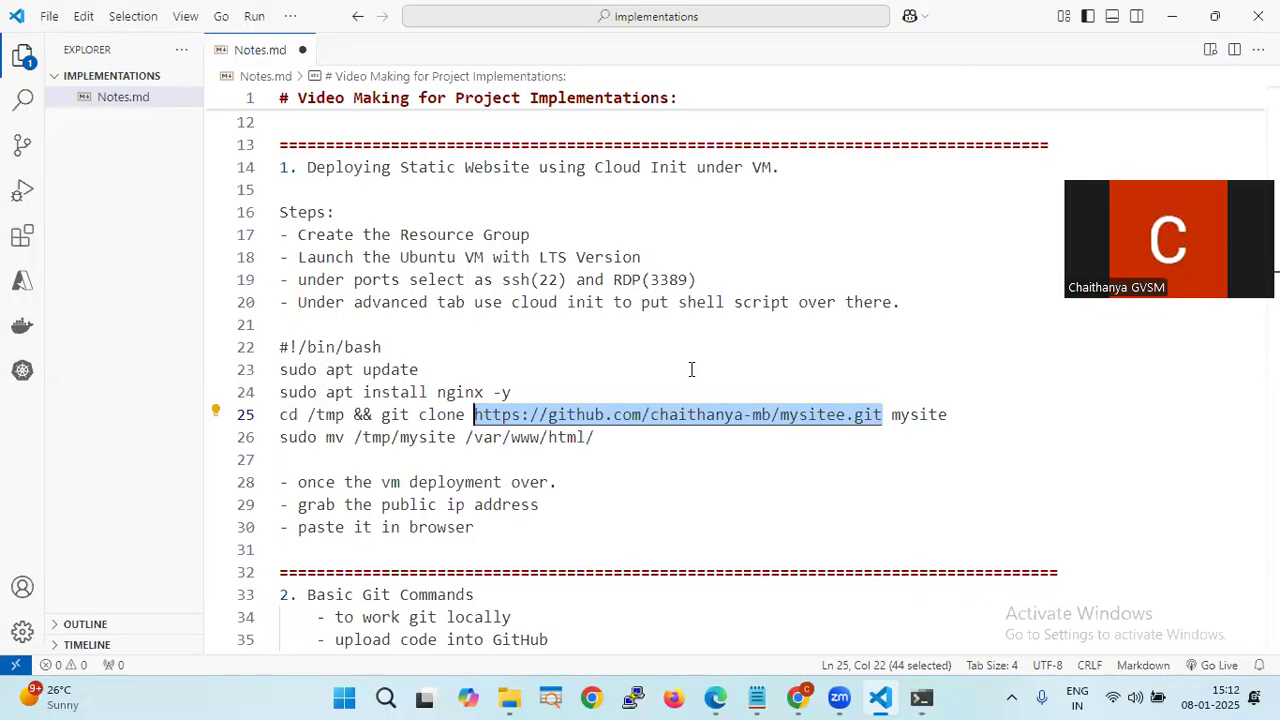
click(508, 481)
drag(381, 414, 1004, 418)
key(ctrl+c)
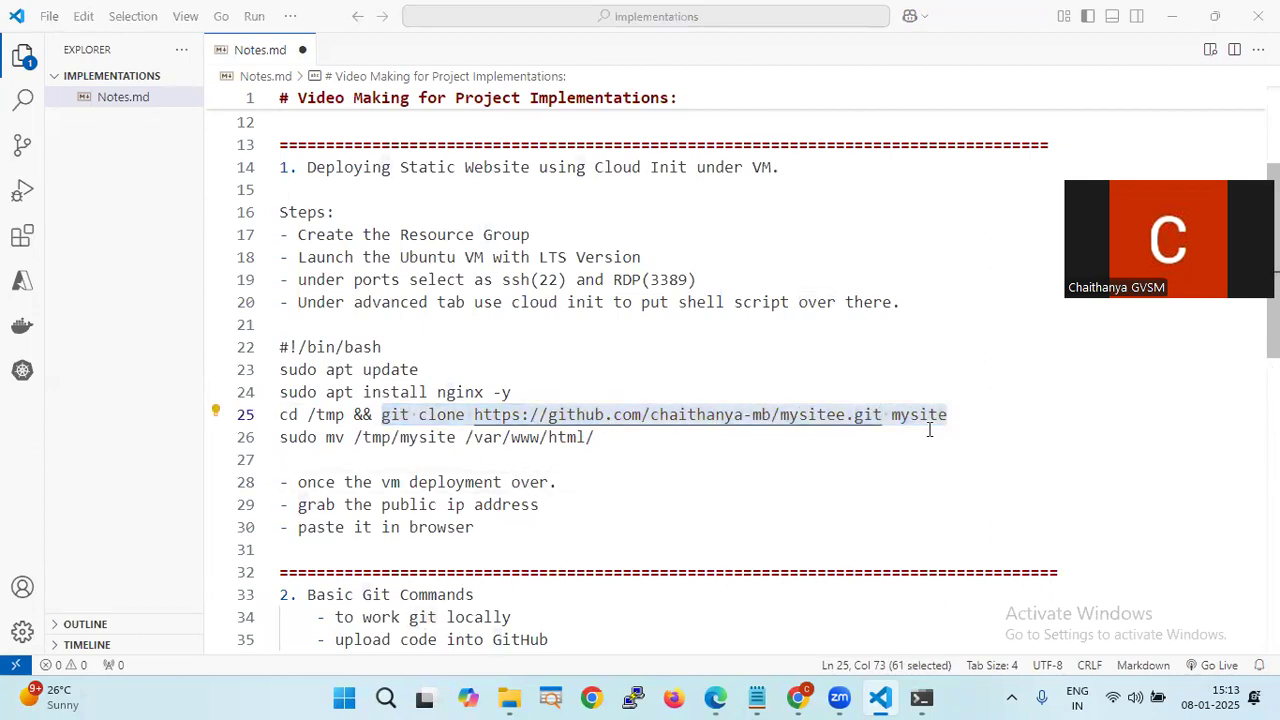
key(alt+Tab)
key(BackSpace)
key(BackSpace)
key(BackSpace)
key(BackSpace)
key(BackSpace)
key(BackSpace)
key(BackSpace)
key(BackSpace)
key(BackSpace)
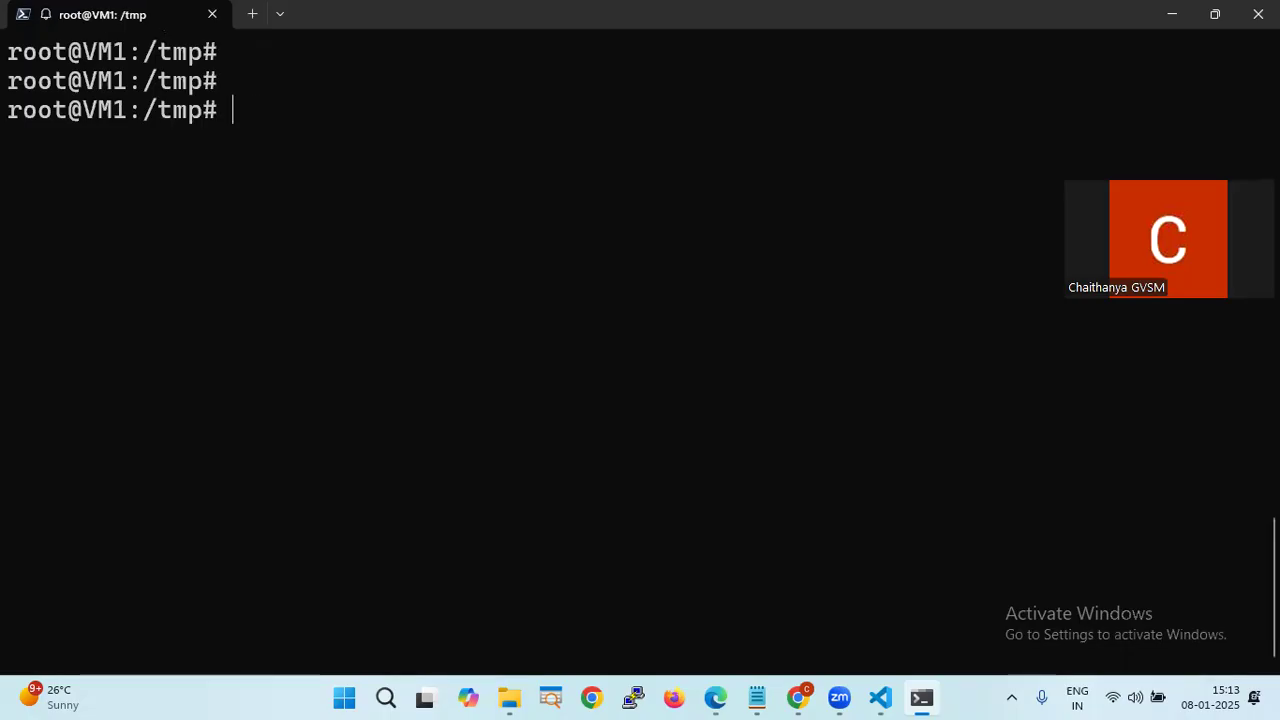
- Clone the mysite repository into /tmp and list the result
key(ctrl+v)
key(Right)
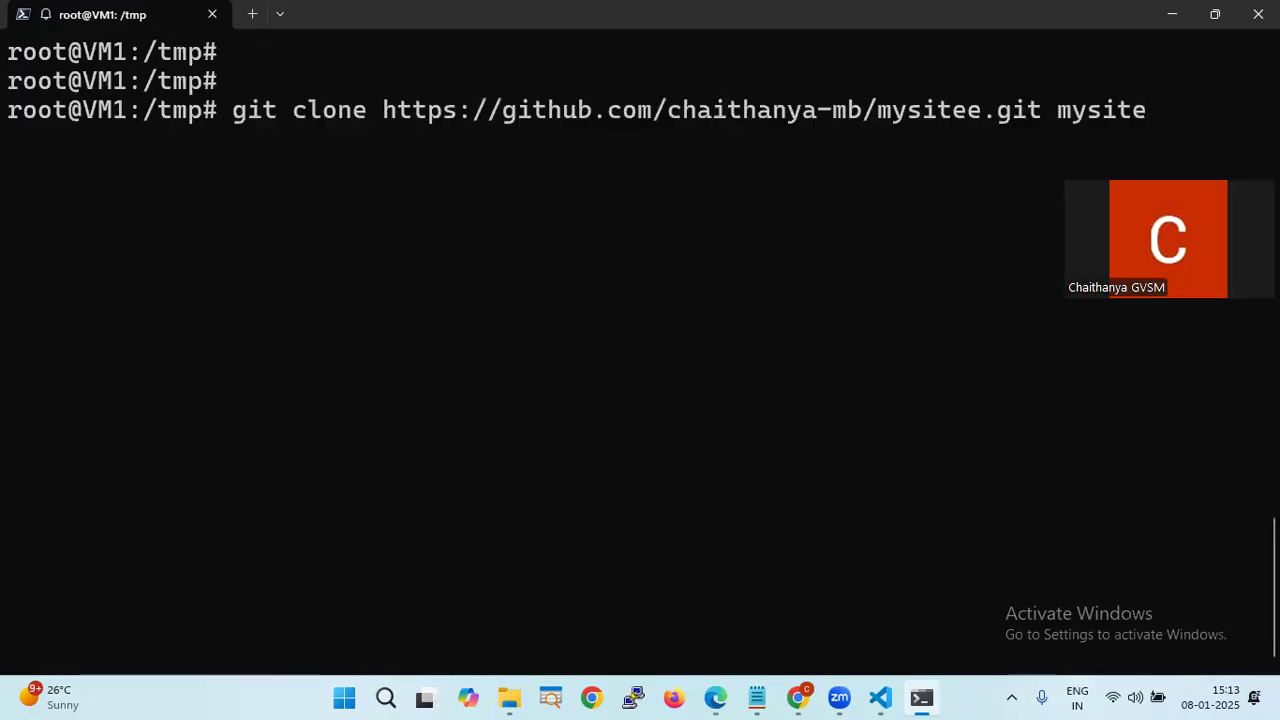
key(Return)
text(ls)
key(Return)
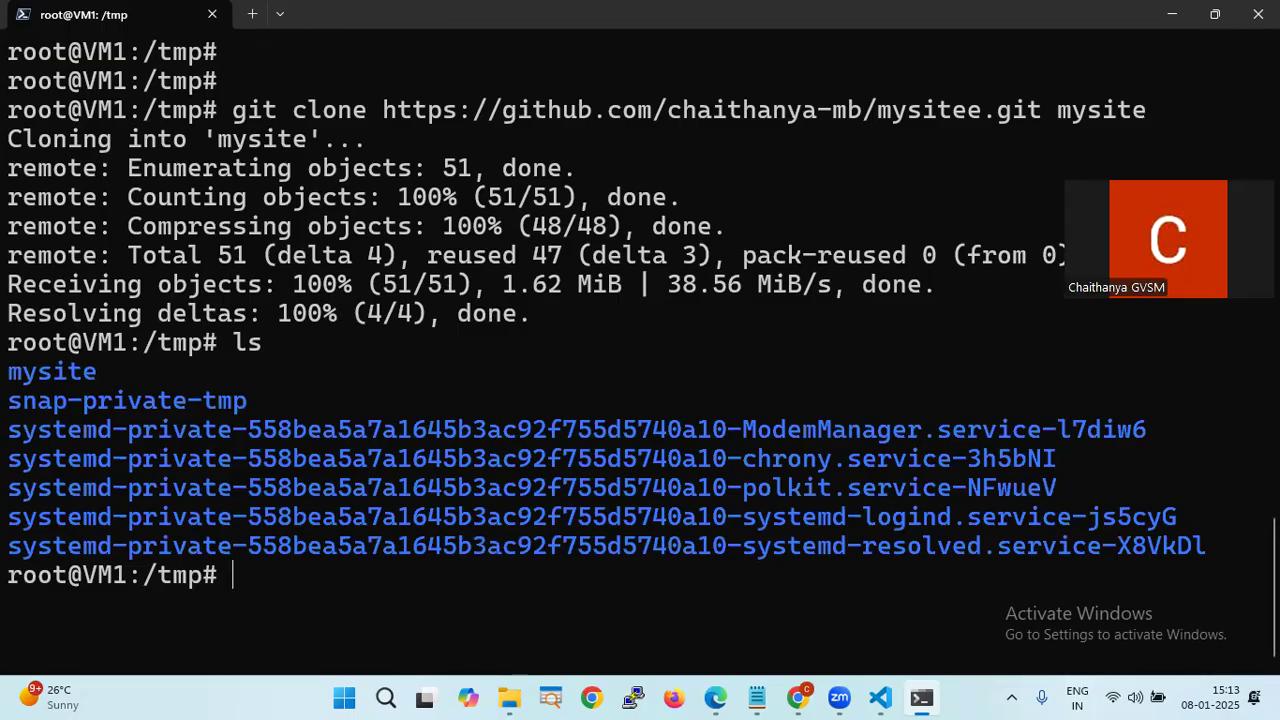
- Copy everything in mysite into /var/www/html/ with cp -r
key(ctrl+l)
key(Return)
key(Return)
key(Return)
text(cp -r )
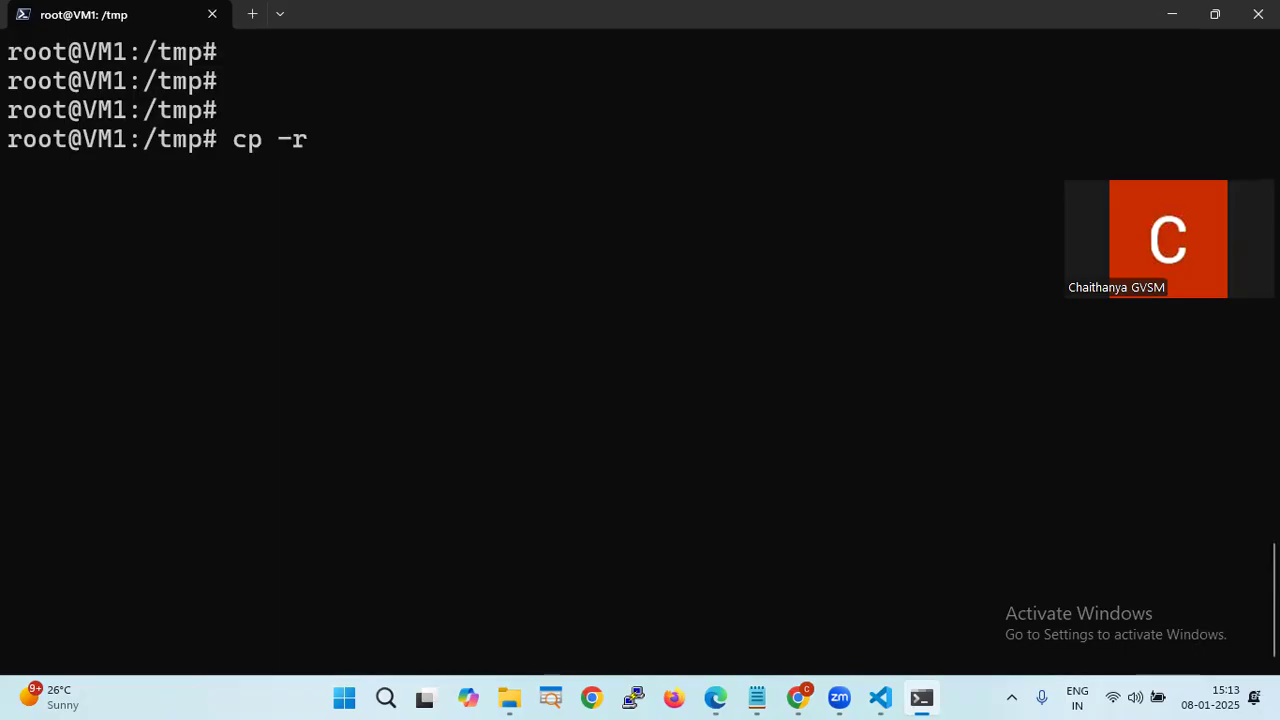
text(m)
key(Tab)
text(* )
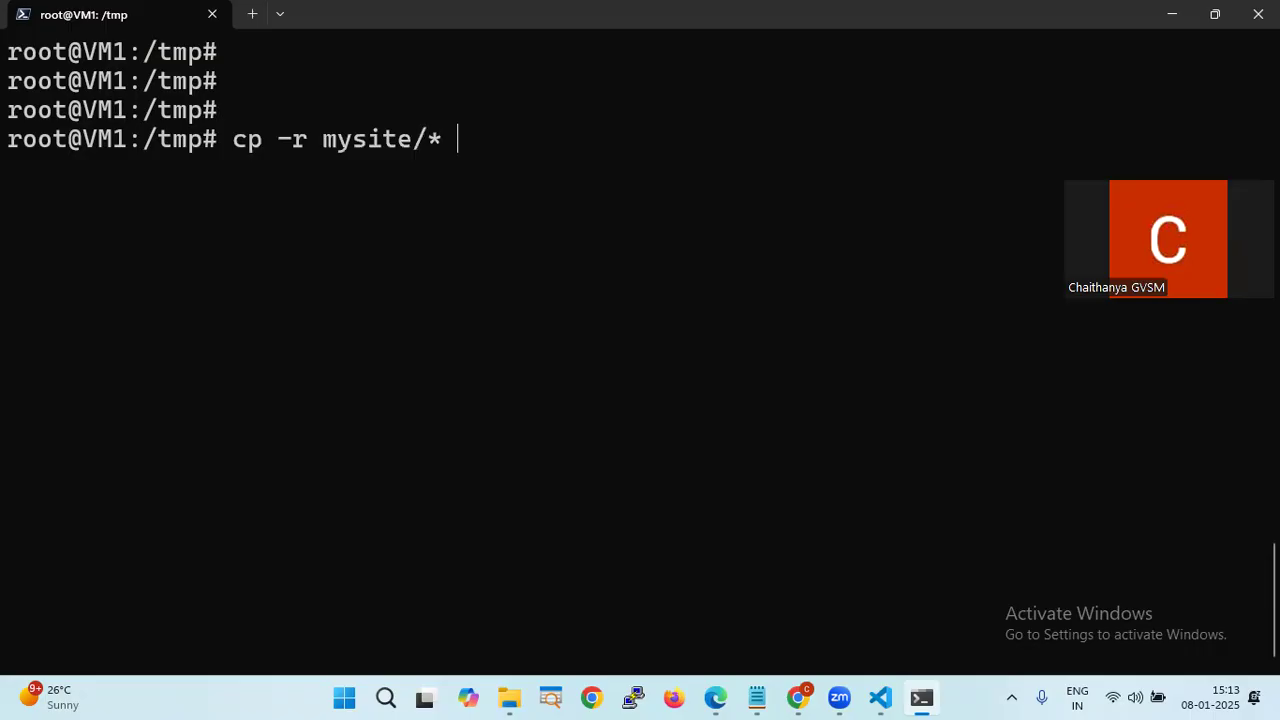
text(/var/www/h)
key(Tab)
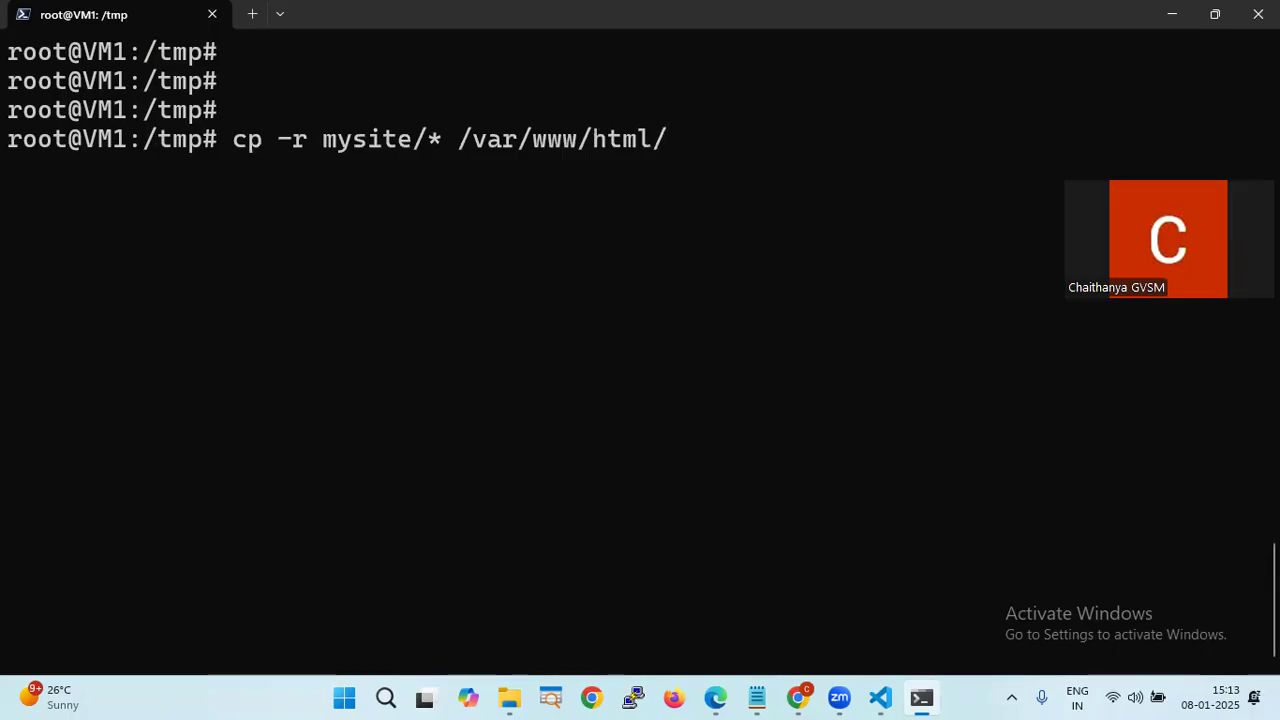
key(Return)
key(Return)
key(Return)
- List /var/www/html to confirm index.html, about.html, blog.html, class.html, css, images and js
text(cd /var/www/html/)
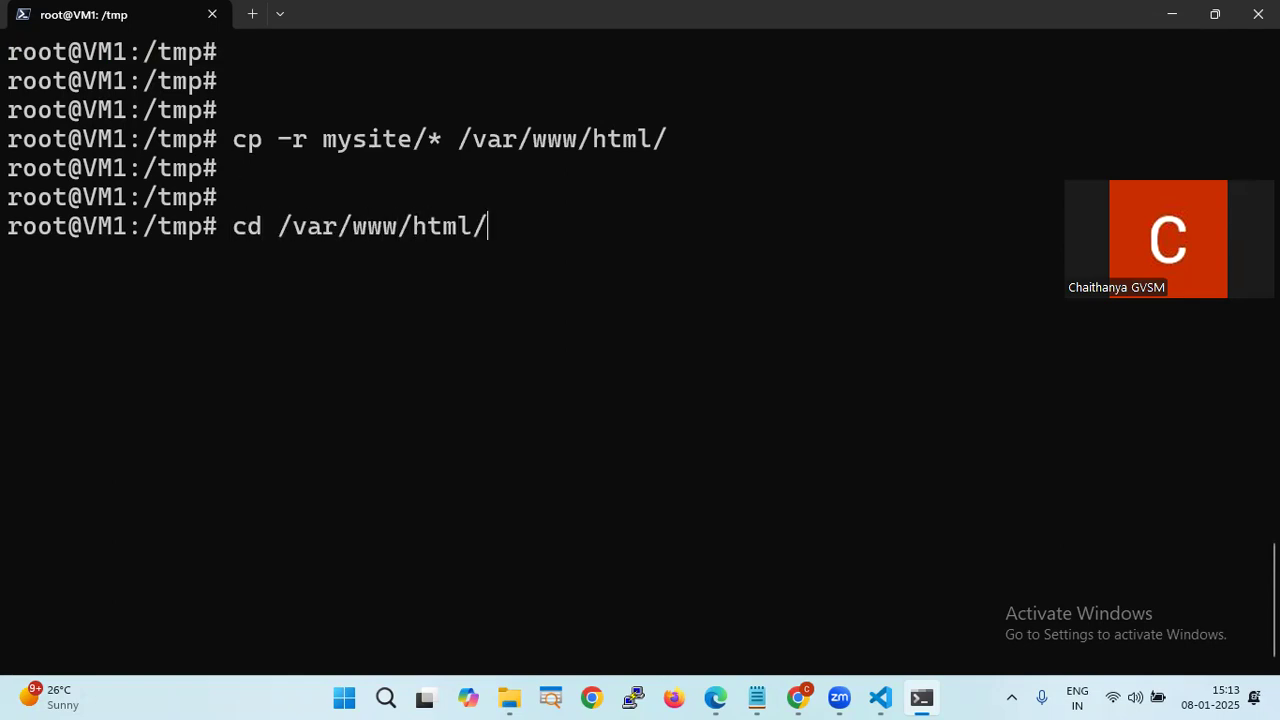
key(Return)
text(ls)
key(Return)
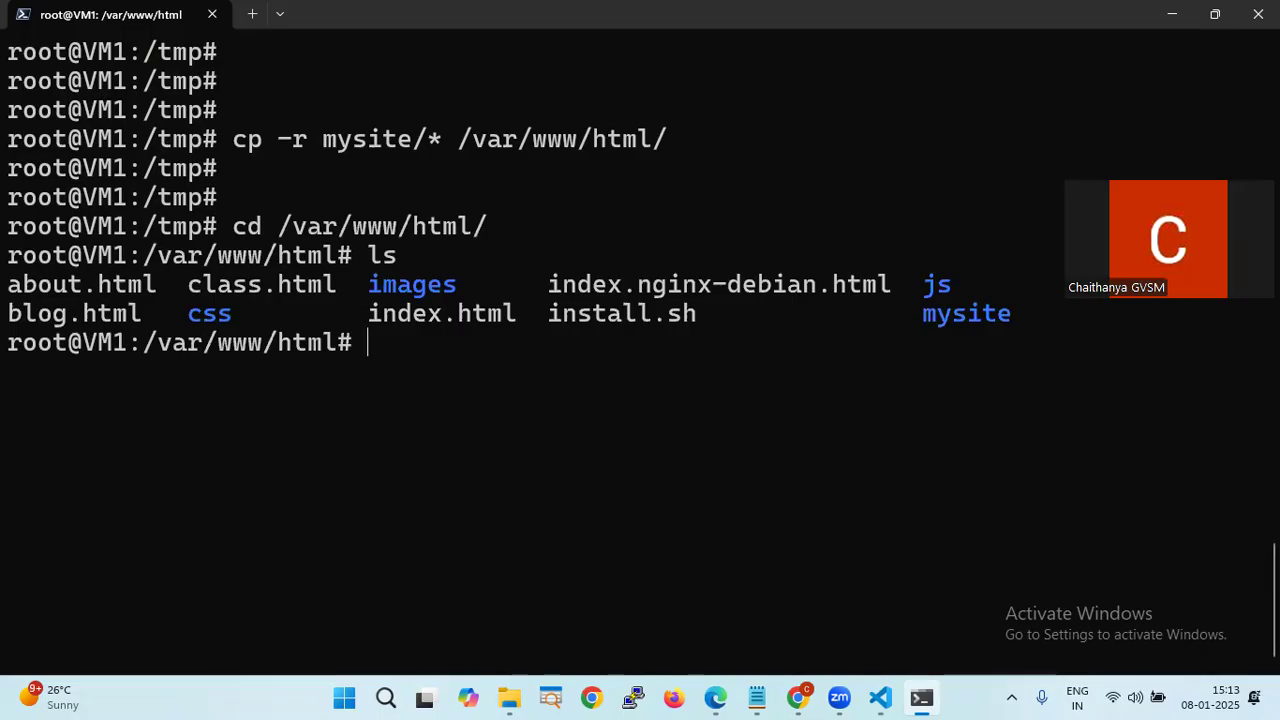
key(alt+Tab)
key(alt+Tab)
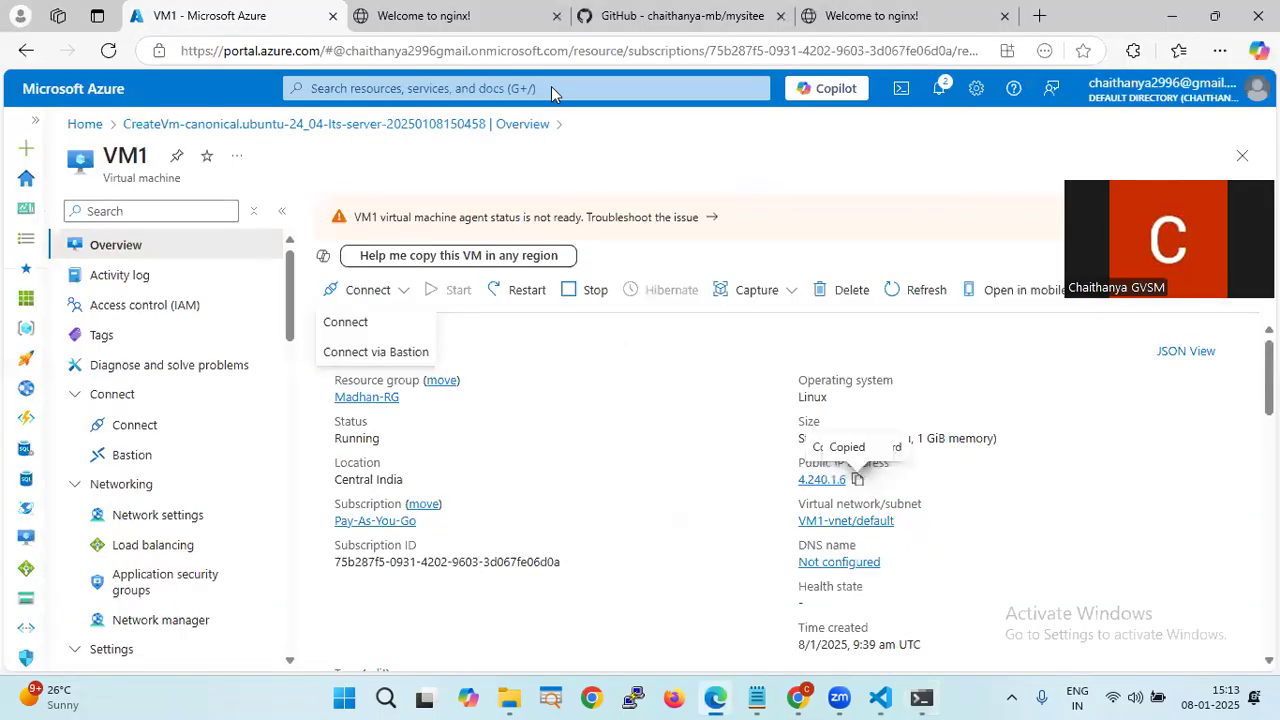
- Reload the 4.240.1.6 tab and scroll through the Oxer boxing site it now serves
click(503, 18)
click(107, 50)
scroll(489, 203, down, 1)
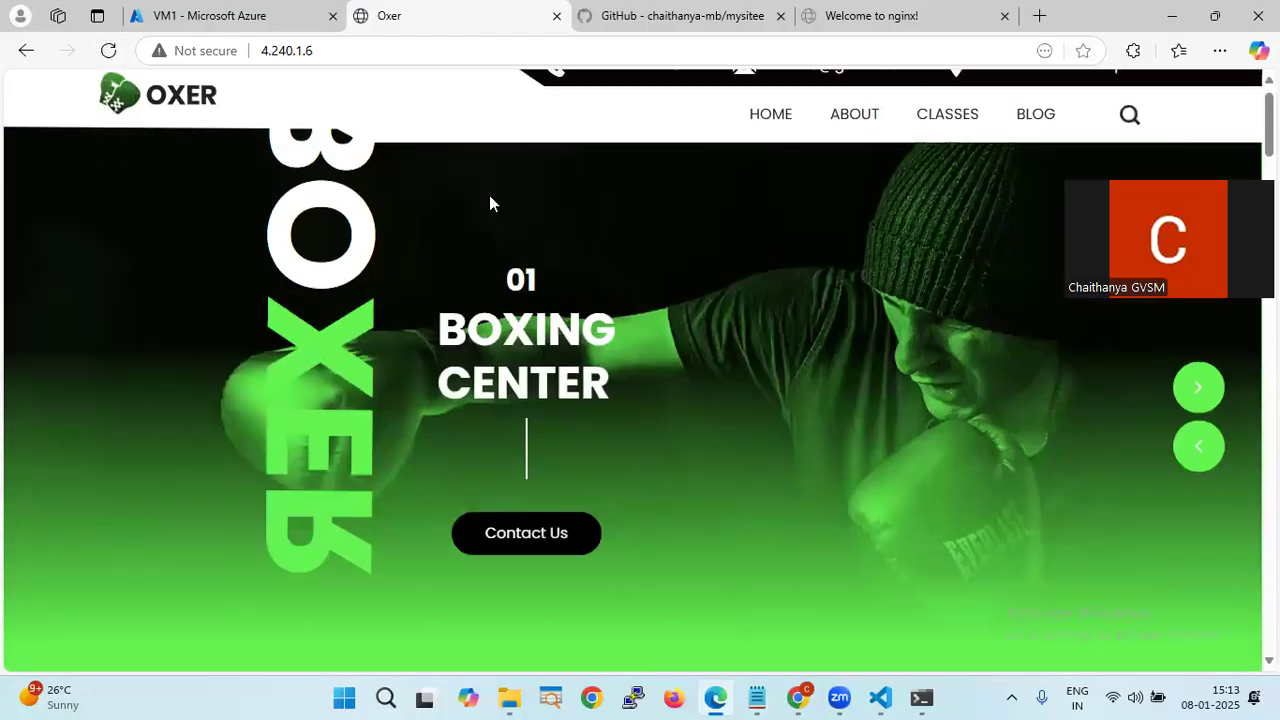
scroll(489, 203, down, 15)
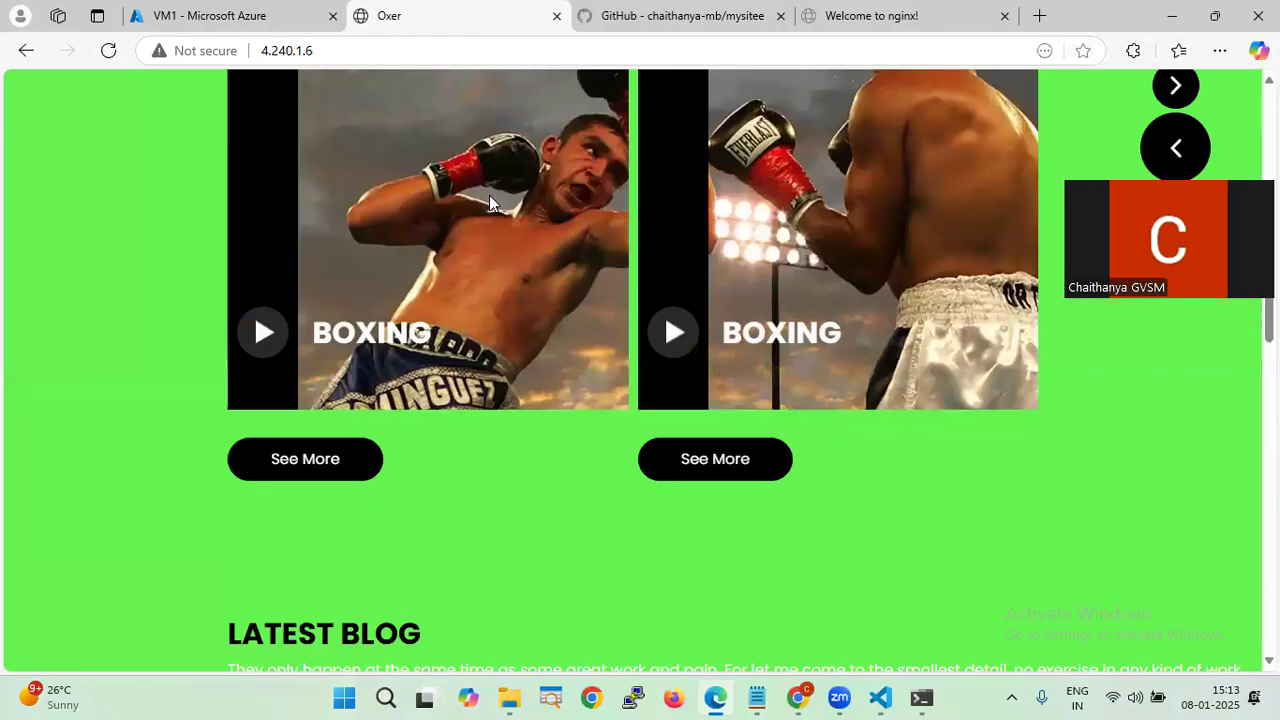
scroll(489, 203, down, 8)
scroll(489, 203, up, 12)
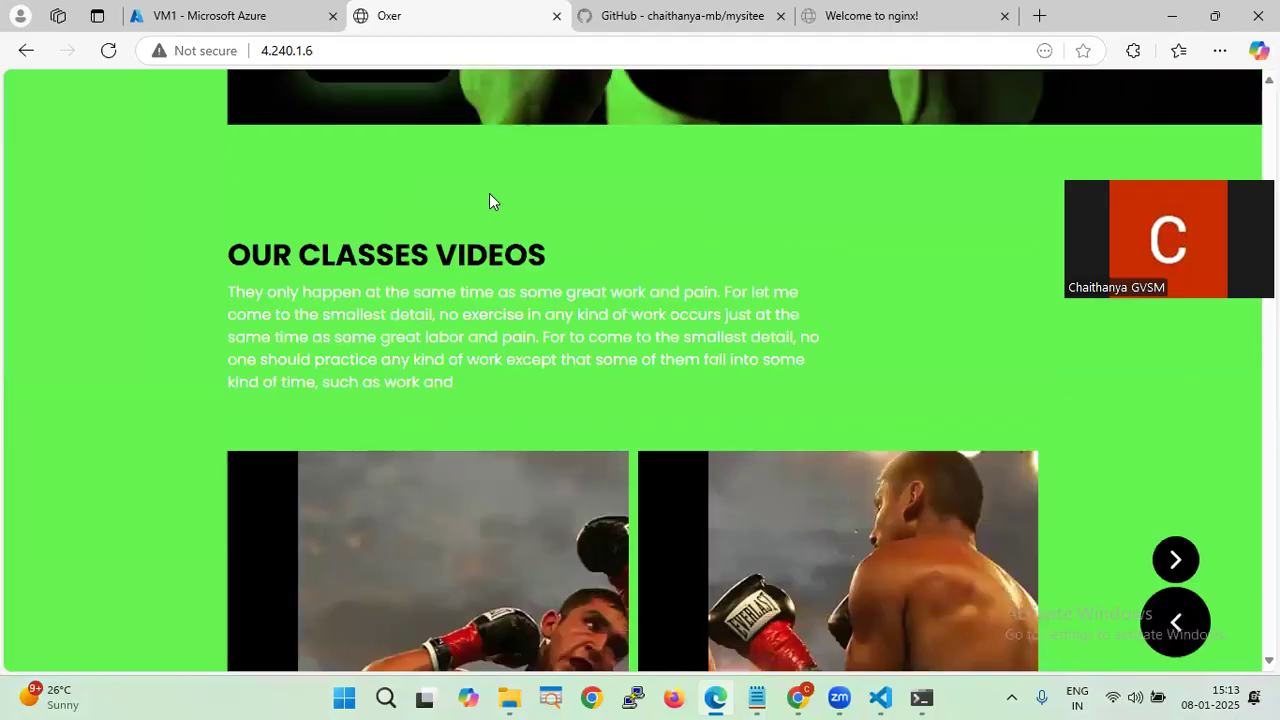
scroll(489, 200, up, 10)
- Go back through the VM1 overview and terminal to the Notes.md editor in VS Code
click(220, 16)
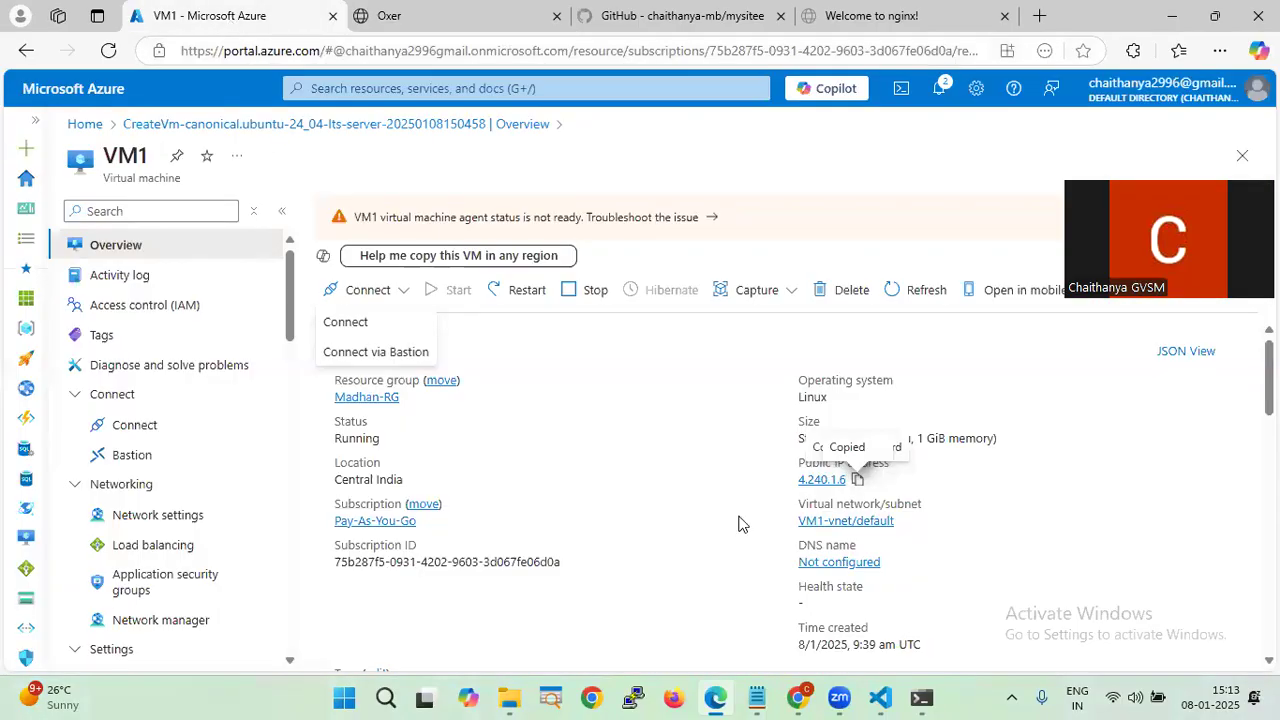
key(alt+Tab)
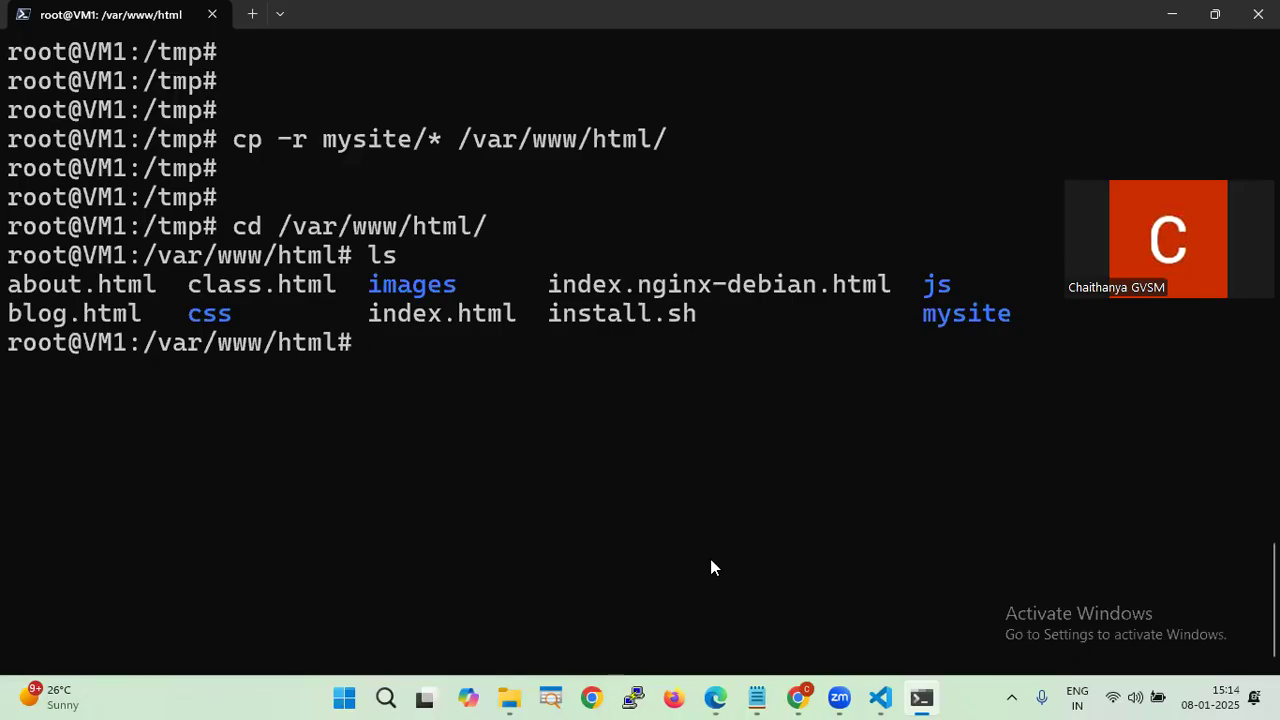
click(880, 698)
scroll(438, 347, down, 6)
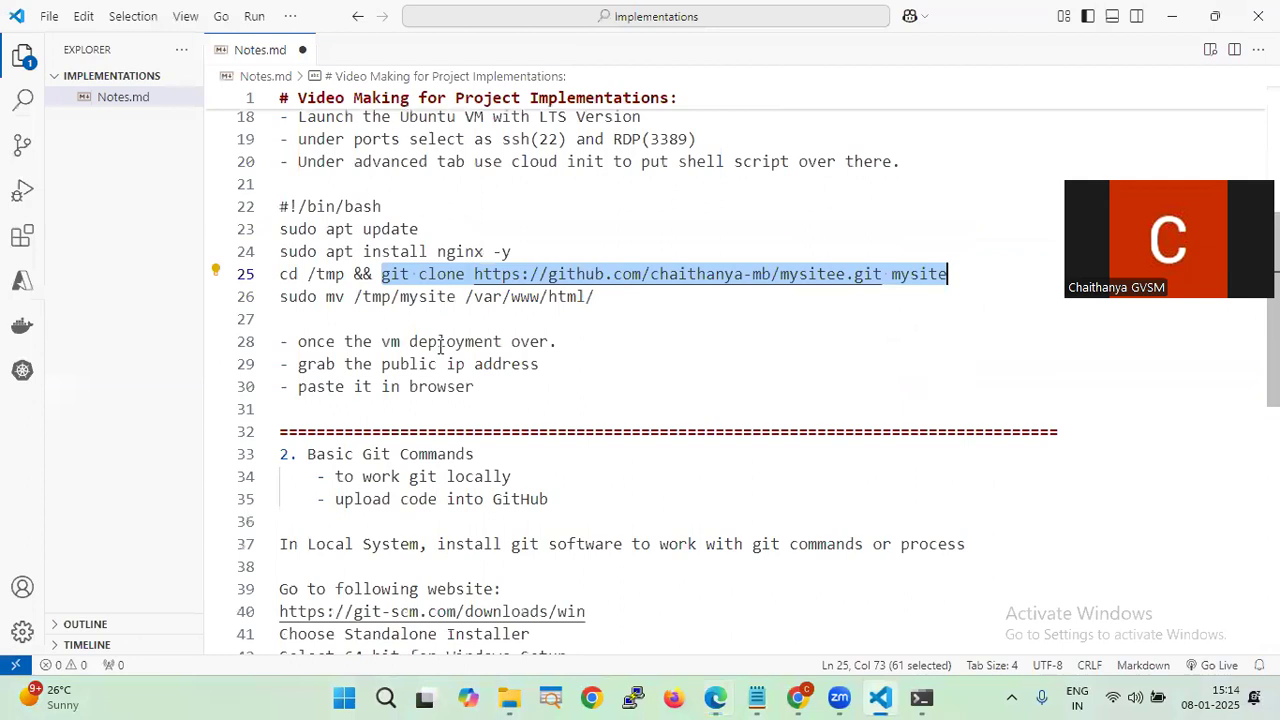
scroll(440, 347, up, 10)
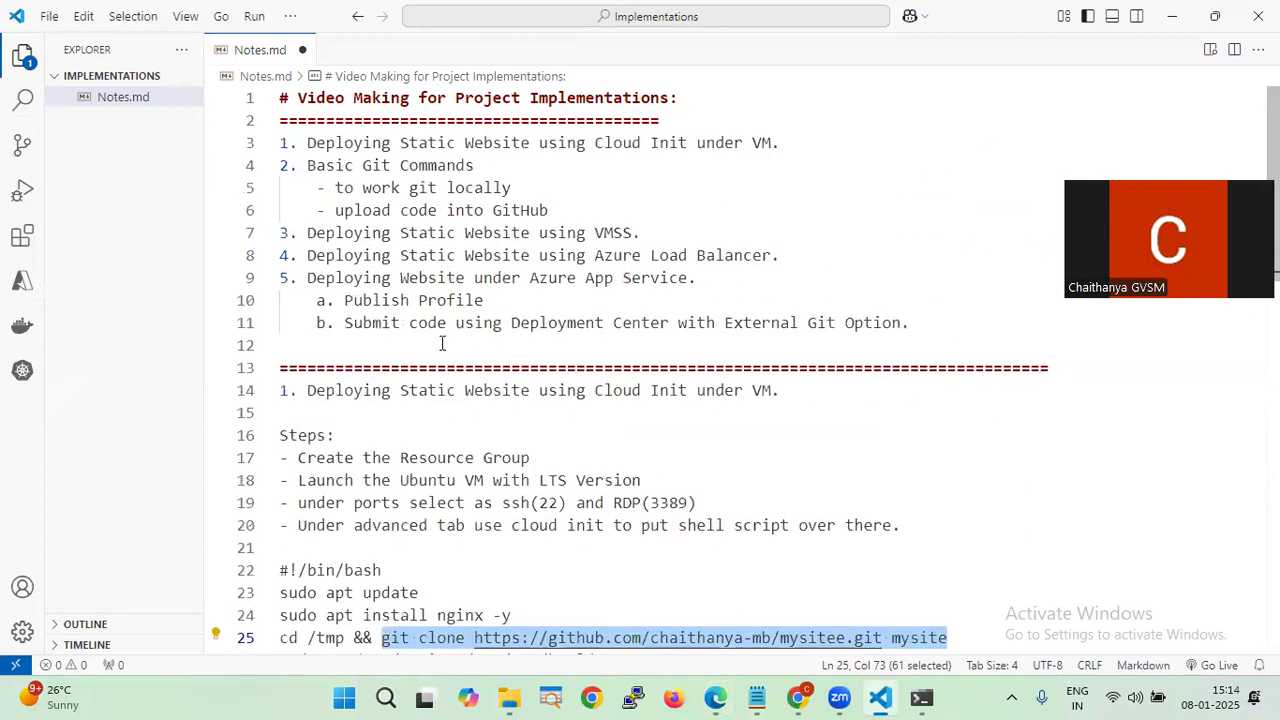
drag(305, 232, 641, 232)
drag(307, 255, 779, 254)
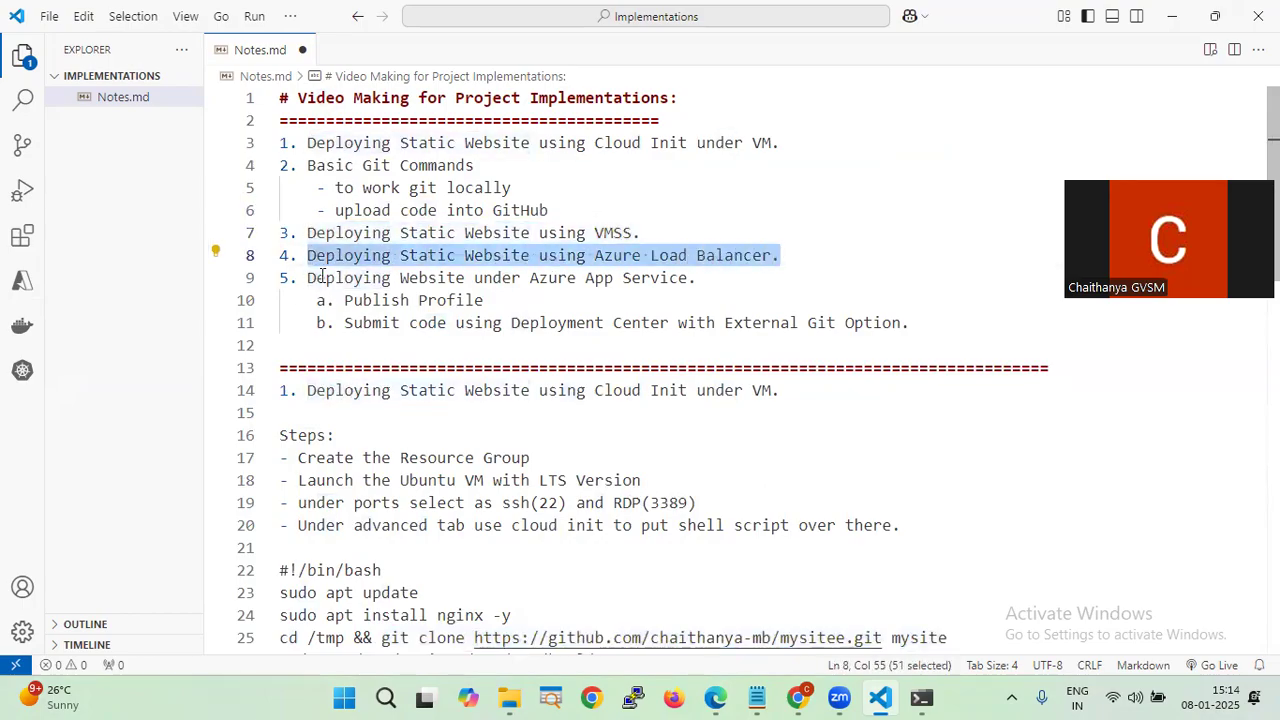
drag(309, 277, 697, 278)
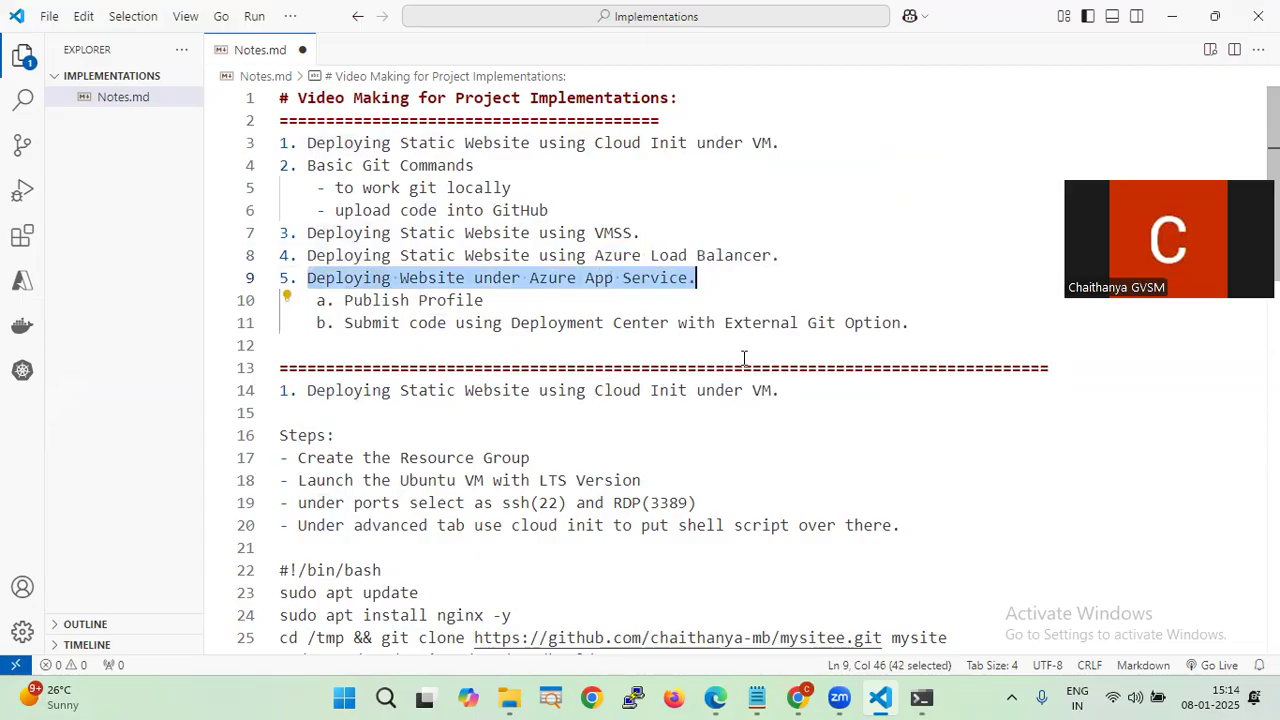
scroll(745, 356, down, 4)
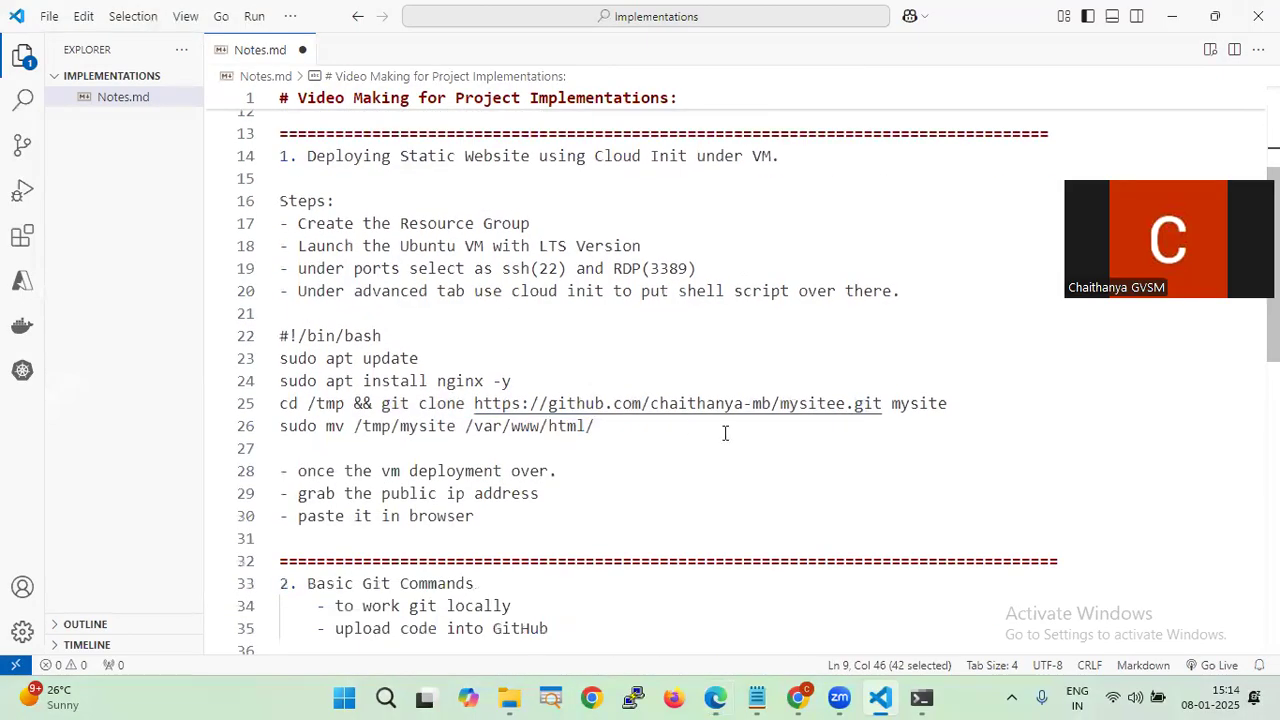
scroll(724, 433, down, 1)
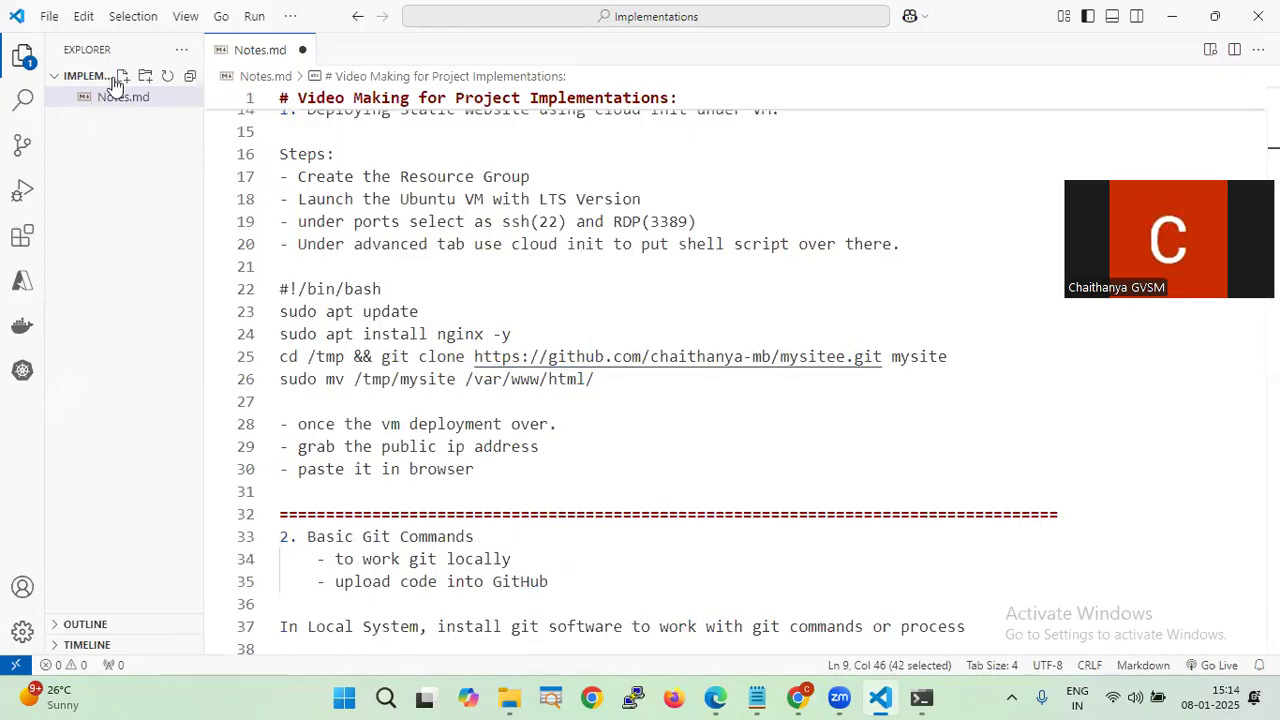
- Create mysite.sh in the Implementations folder and paste the bash script from Notes.md into it
click(120, 76)
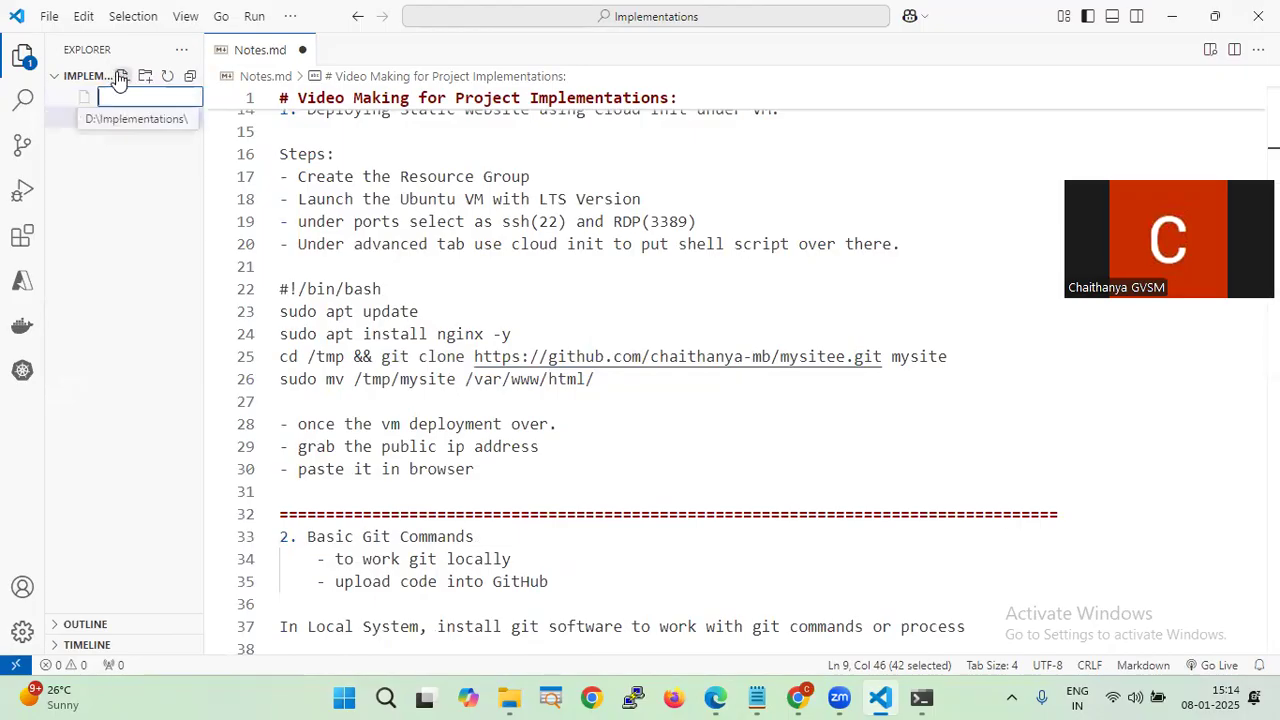
text(mysite.sh)
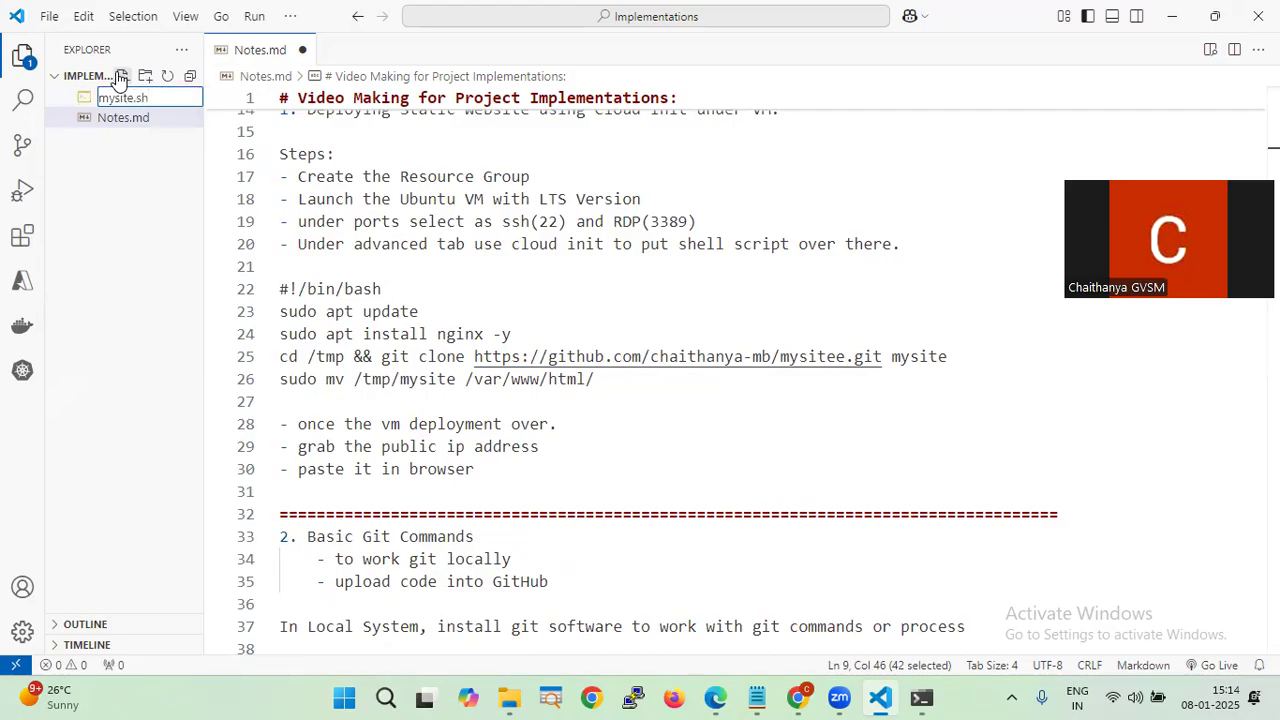
key(Return)
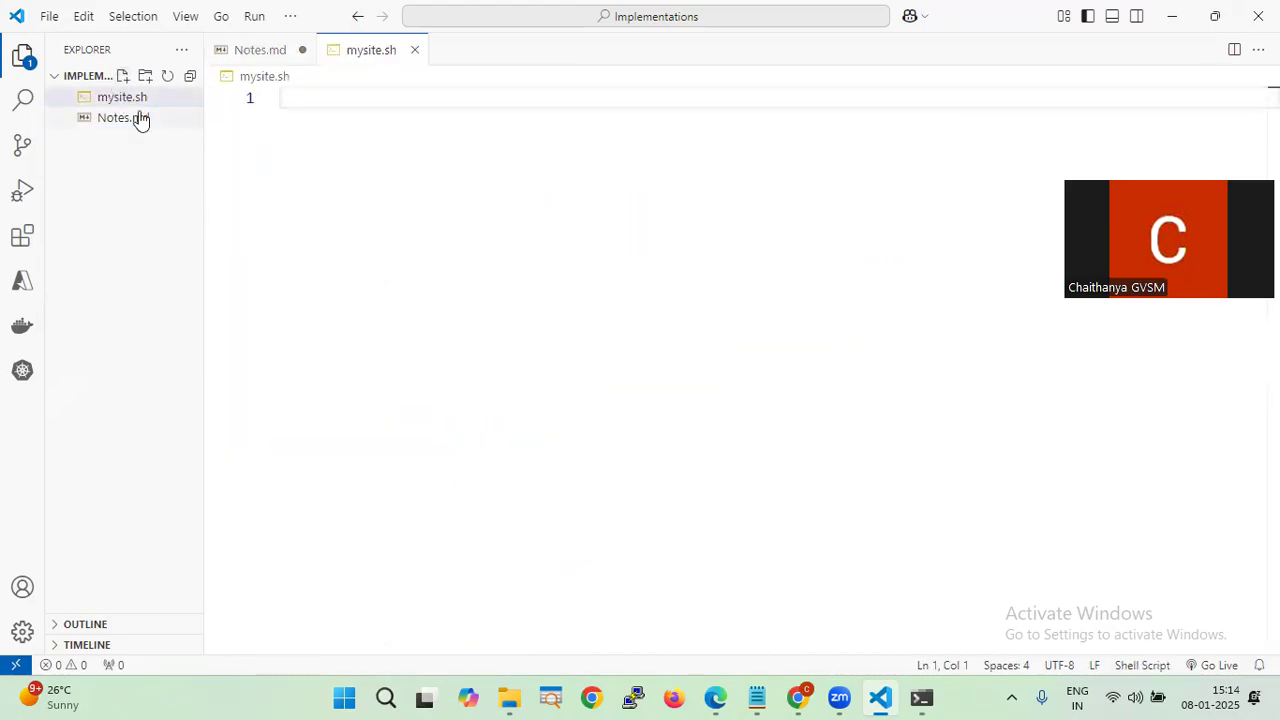
click(140, 119)
drag(283, 289, 627, 386)
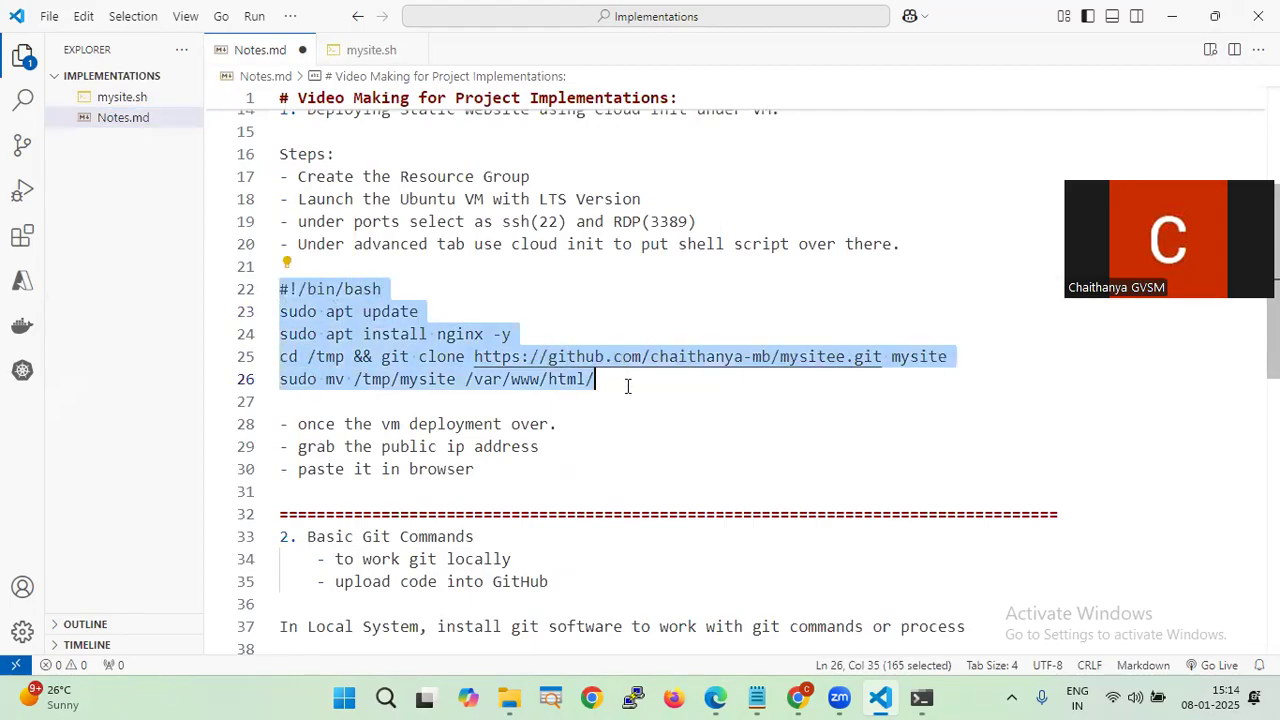
click(145, 98)
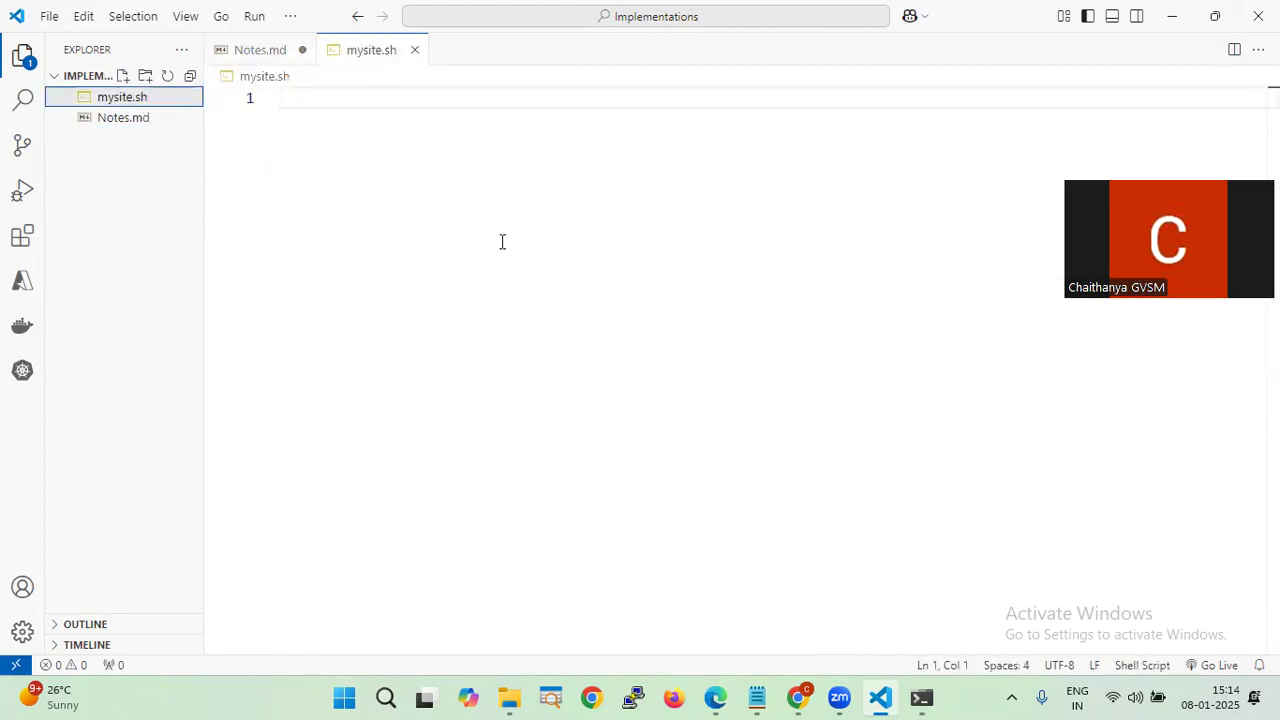
text(#!/bin/bash sudo apt update sudo apt install nginx -y cd /tmp && git clone https://github.com/chaithanya-mb/mysitee.git mysite sudo mv /tmp/mysite /var/www/html/)
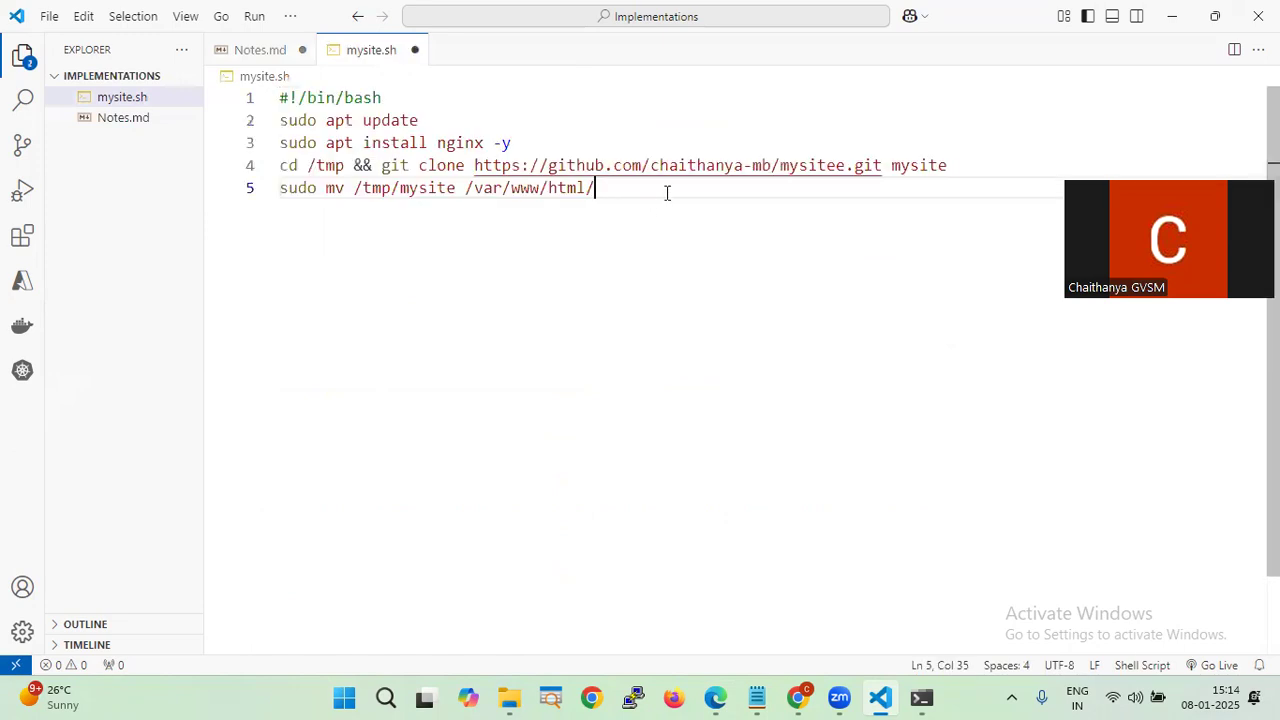
- Change line 5's mv to 'cp -r' copying /tmp/mysite/* to /var/www/html/, and save mysite.sh
click(955, 174)
click(953, 198)
key(ctrl+Left)
key(ctrl+Left)
key(ctrl+Left)
key(ctrl+Left)
key(ctrl+Left)
key(ctrl+Left)
key(BackSpace)
key(BackSpace)
text(cp )
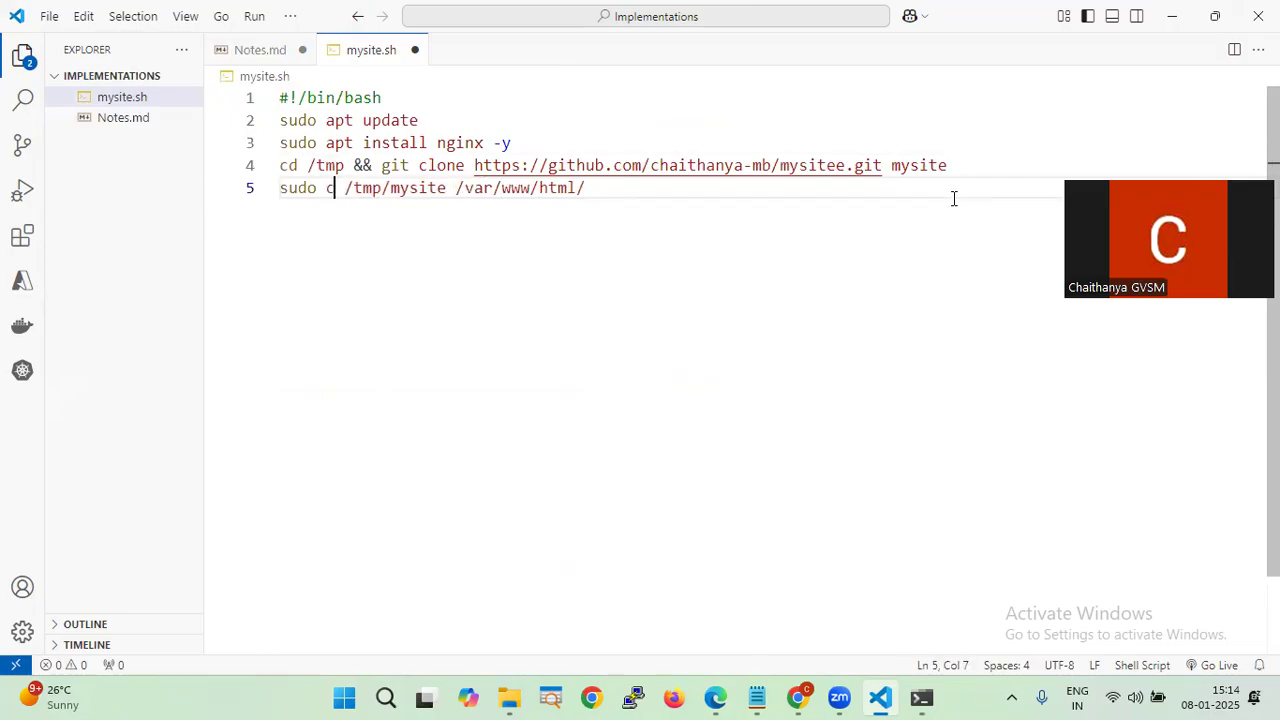
text(-r)
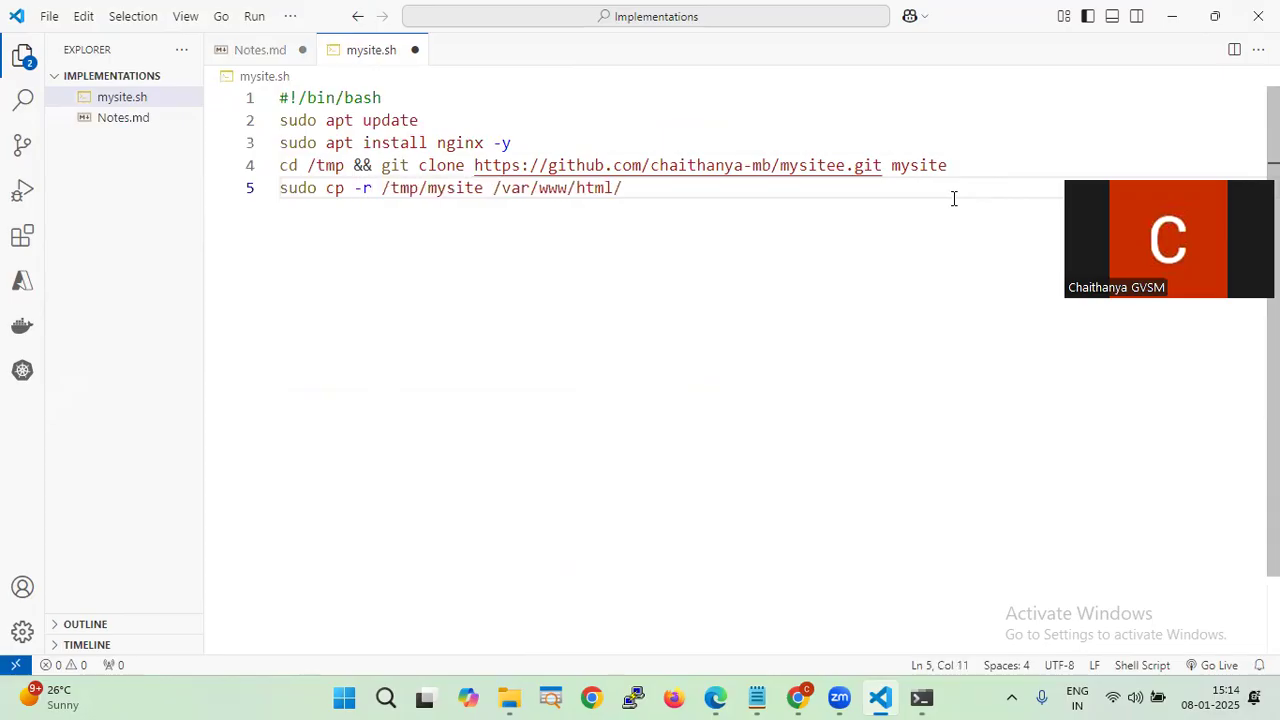
key(Right)
key(Right)
key(Right)
key(Right)
key(Right)
key(Right)
key(Right)
key(Right)
key(Right)
key(Right)
key(Right)
key(Right)
text(/)
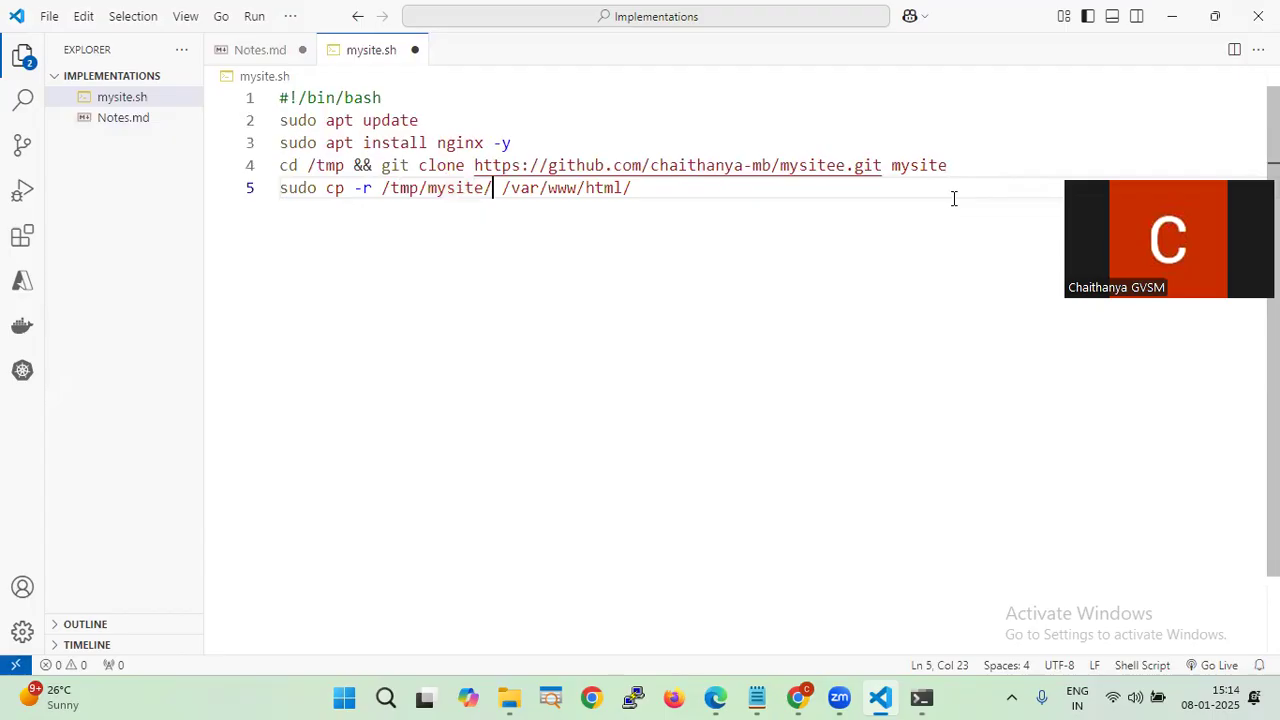
text(*)
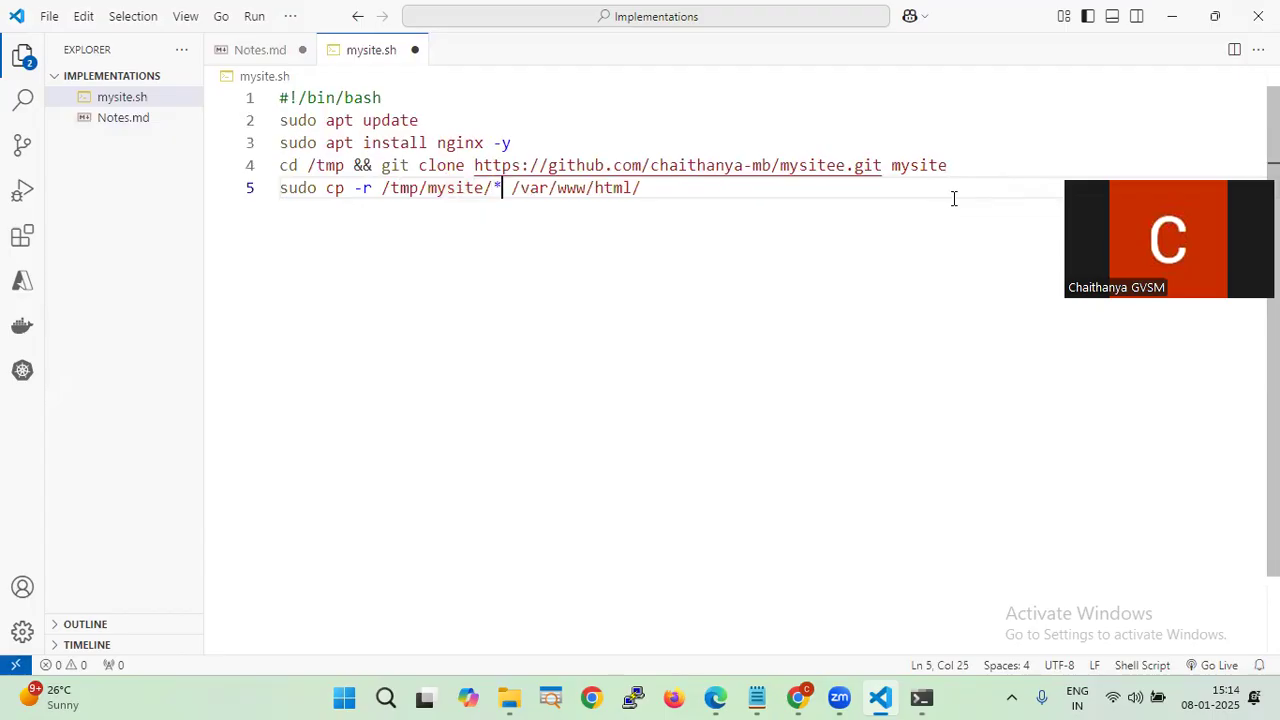
key(ctrl+s)
- Switch back to the Azure portal window showing the VM1 overview
key(alt+Tab)
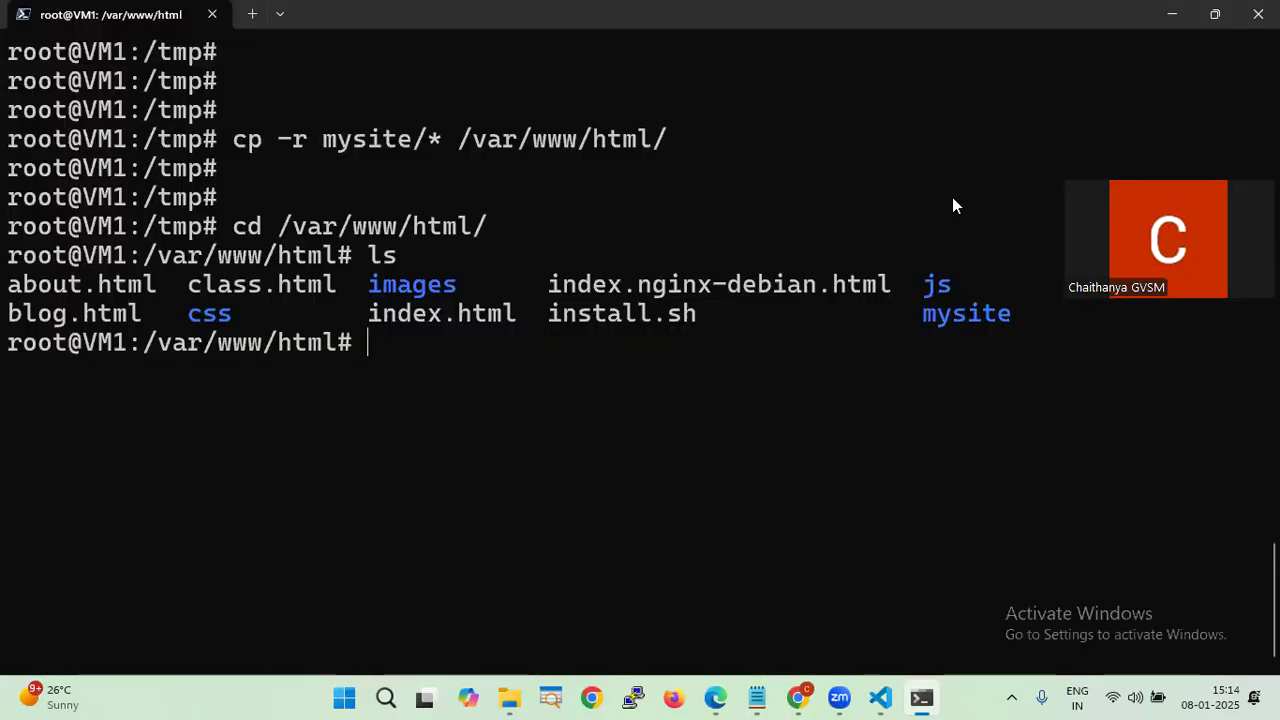
key(alt+Tab)
key(Tab)
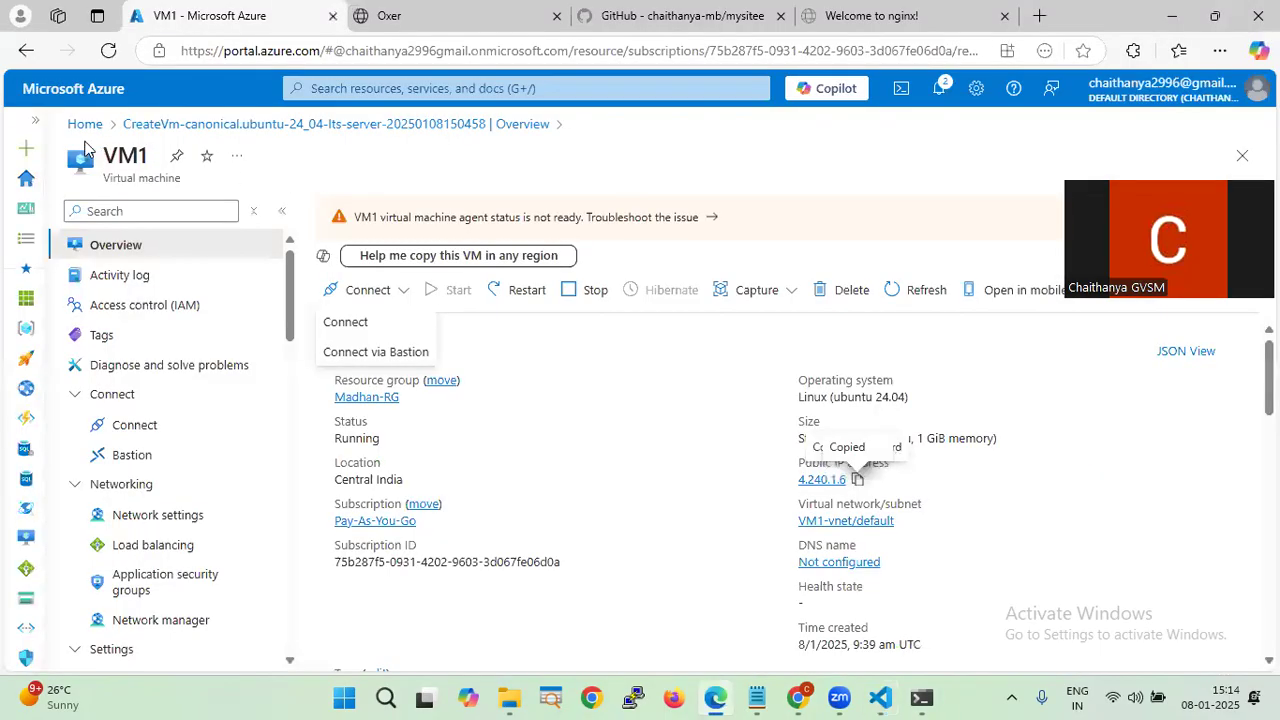
- Start creating a new Azure virtual machine from Home > Virtual machines > Create
click(78, 126)
click(310, 212)
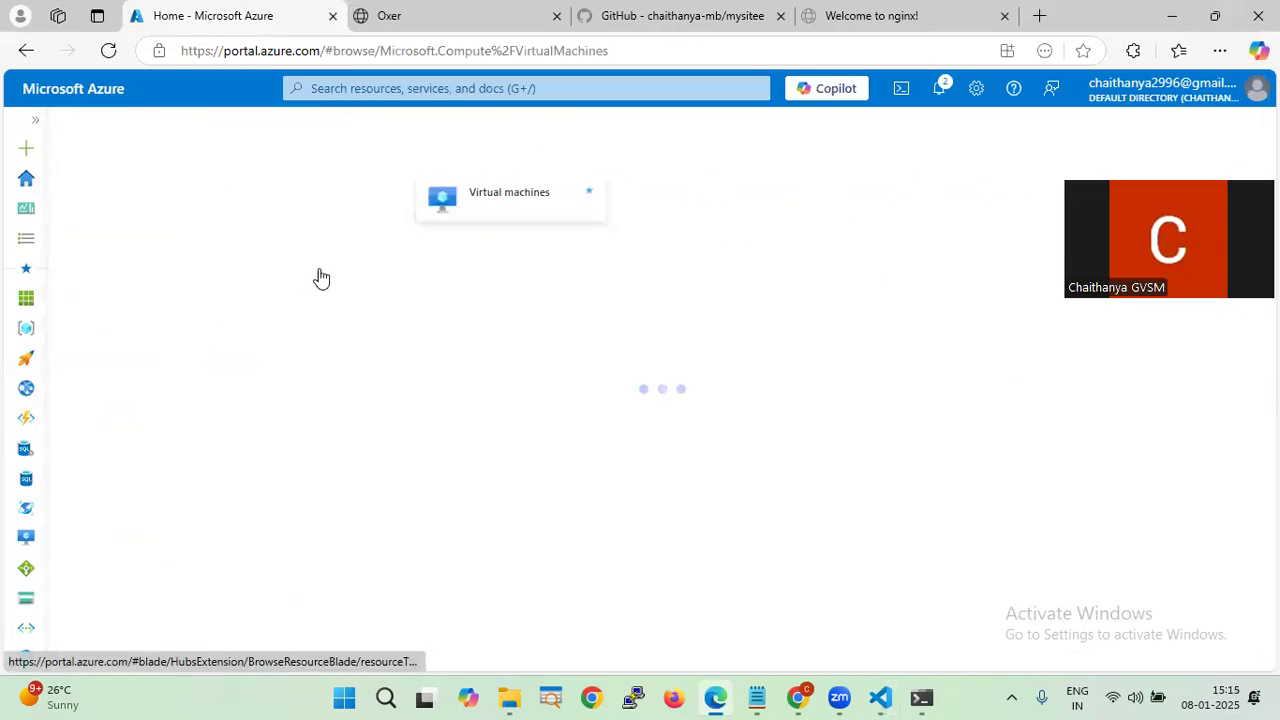
click(121, 218)
click(138, 248)
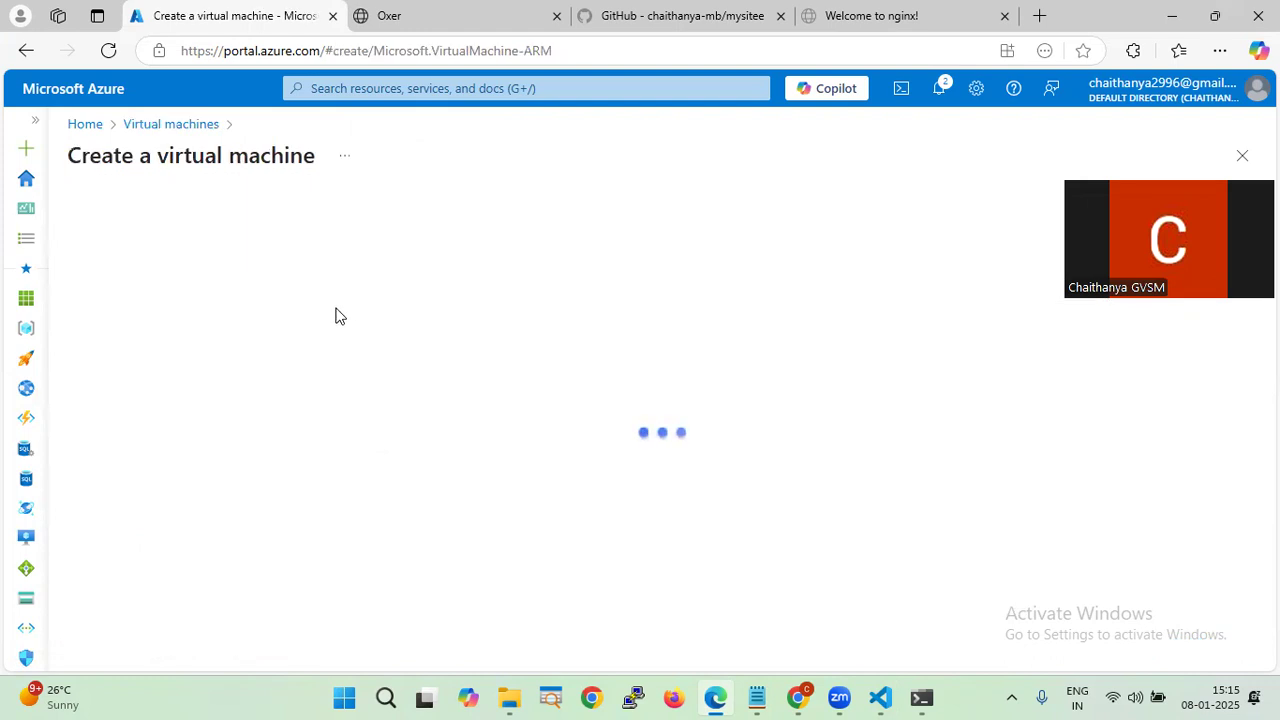
- Select the existing resource group and name the virtual machine VM-2
scroll(400, 311, down, 2)
click(443, 285)
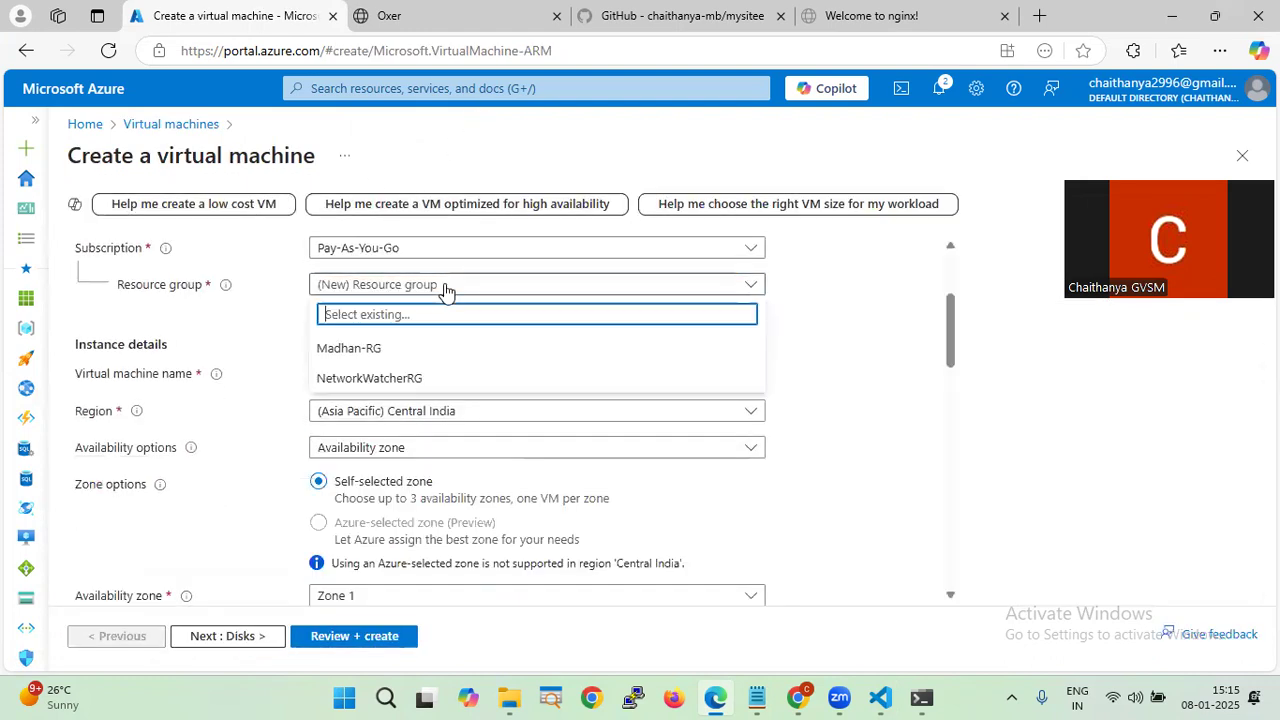
click(414, 350)
click(433, 372)
text(VM-2)
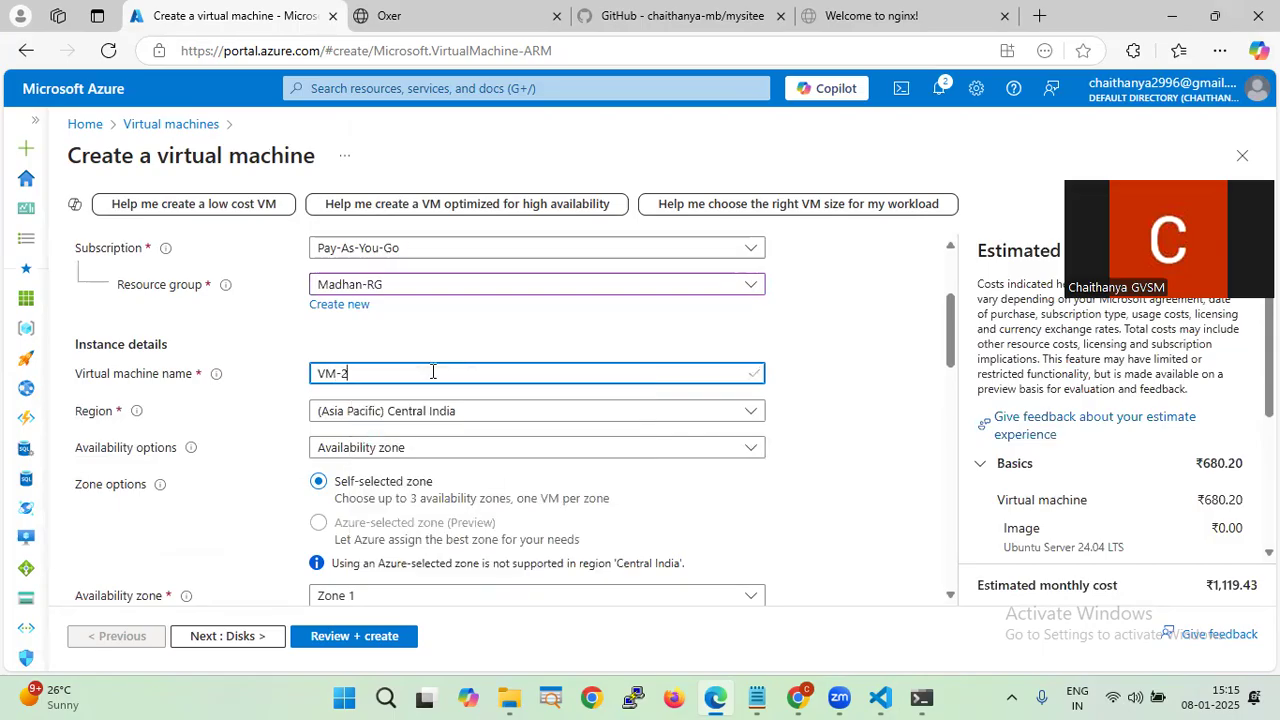
- Set availability options to no infrastructure redundancy required
scroll(433, 392, down, 1)
click(427, 356)
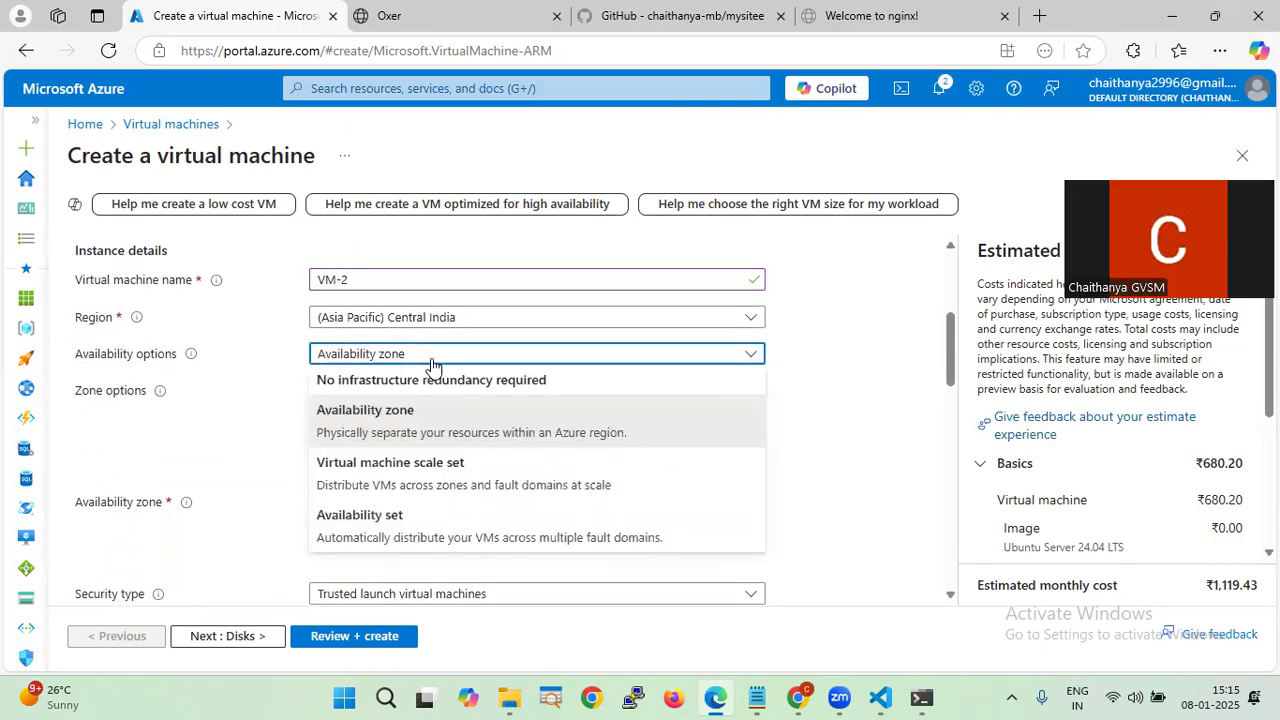
click(533, 388)
scroll(550, 393, down, 1)
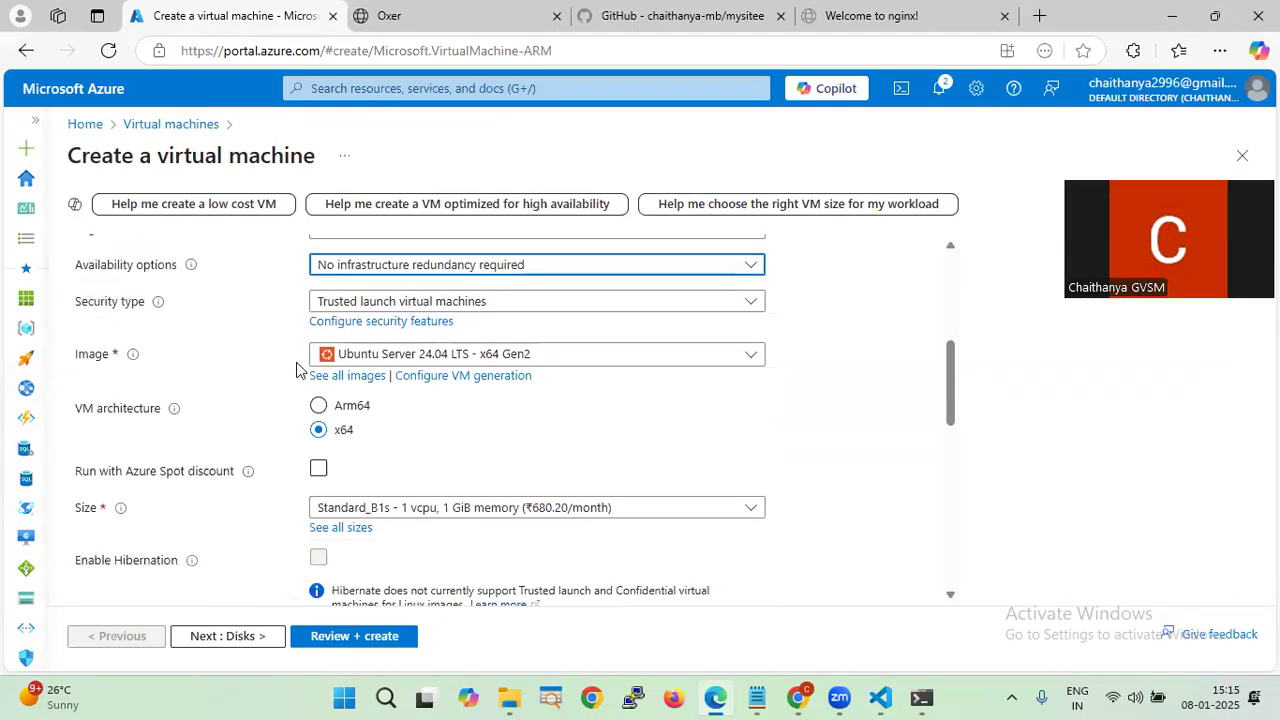
click(588, 264)
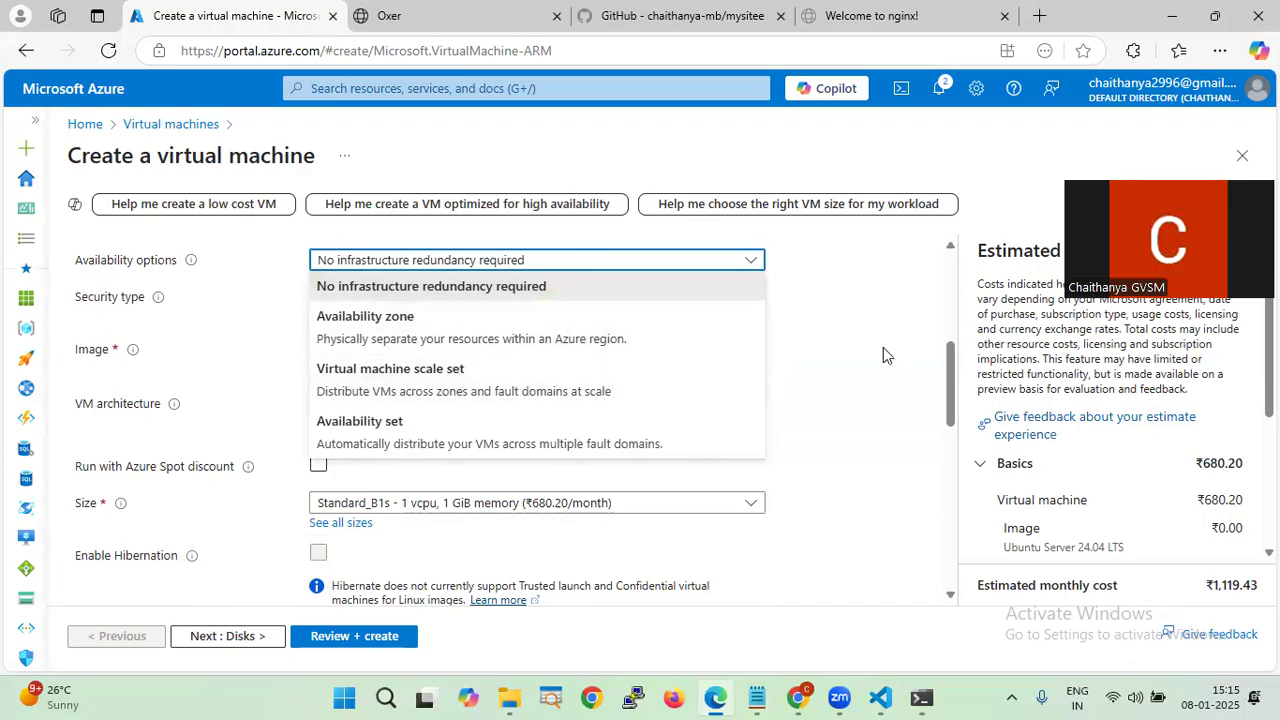
click(849, 353)
- Switch to password authentication and enter the administrator username, password and confirmation
scroll(390, 463, down, 2)
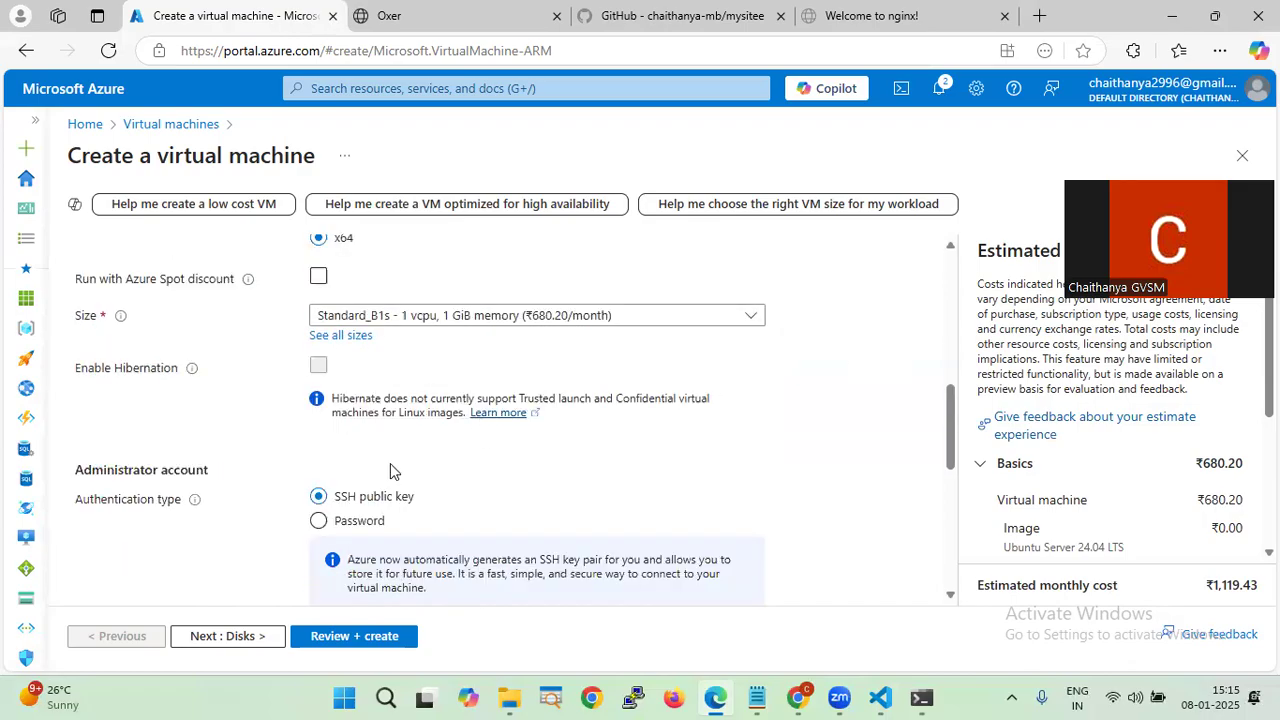
scroll(370, 450, down, 1)
click(362, 429)
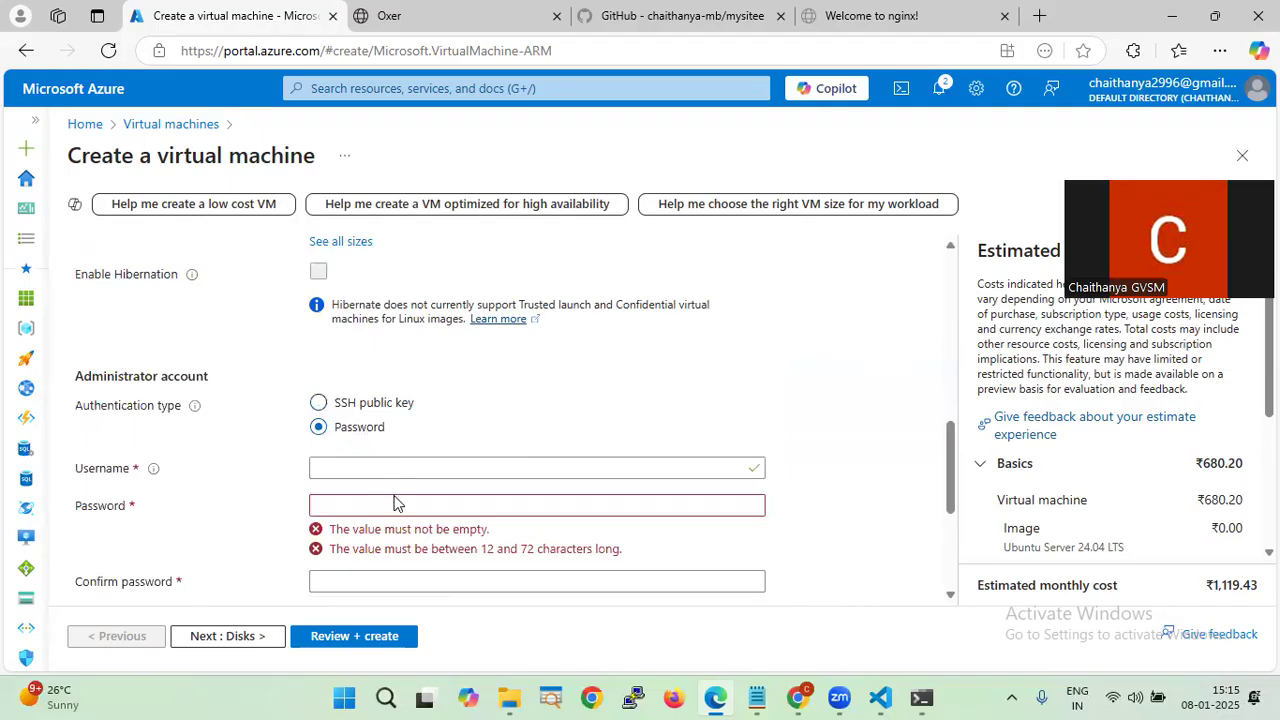
click(408, 470)
text(madhan)
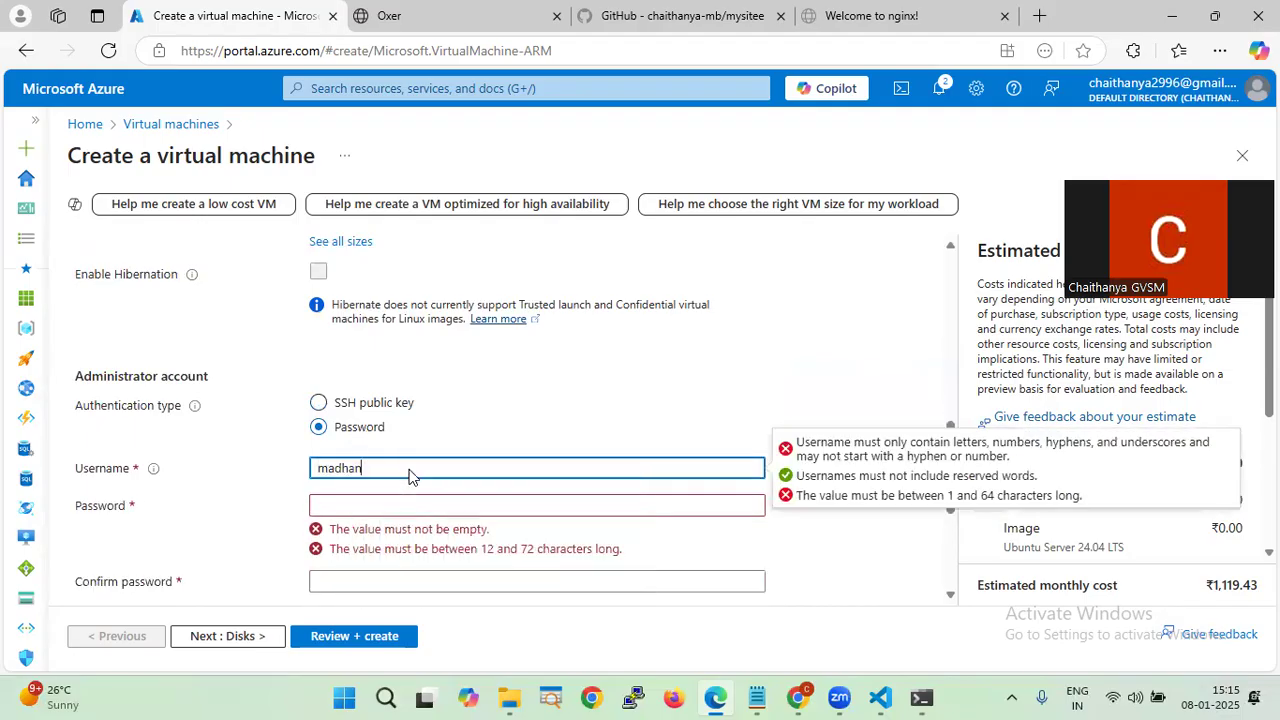
key(Tab)
text(••••••)
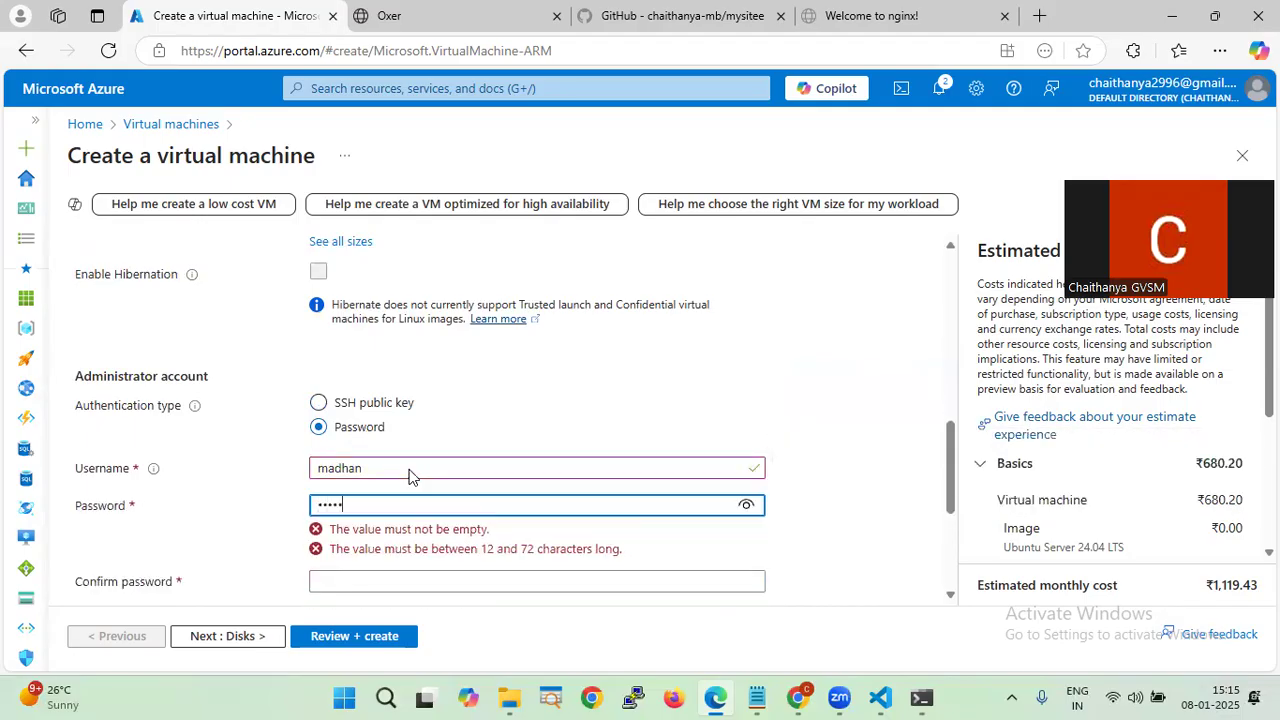
key(BackSpace)
text(••••)
key(Tab)
text(•••••)
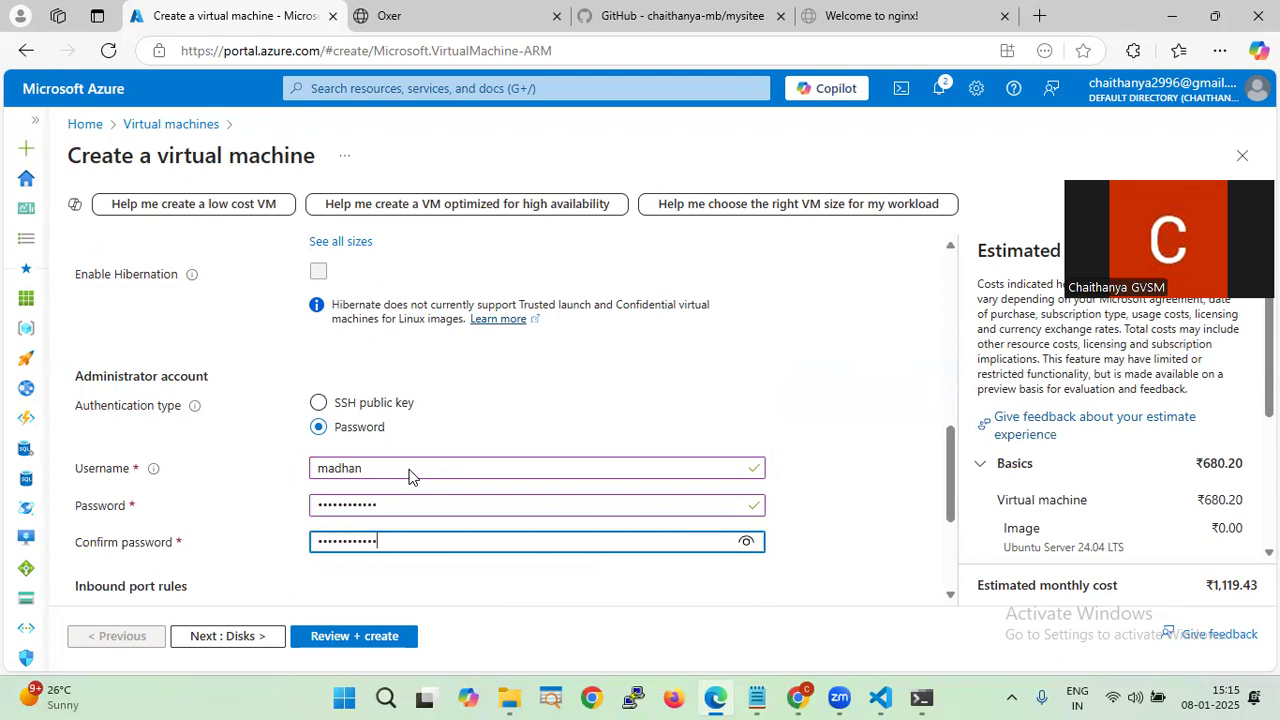
- Allow HTTP (80) inbound traffic alongside SSH (22)
scroll(420, 470, down, 2)
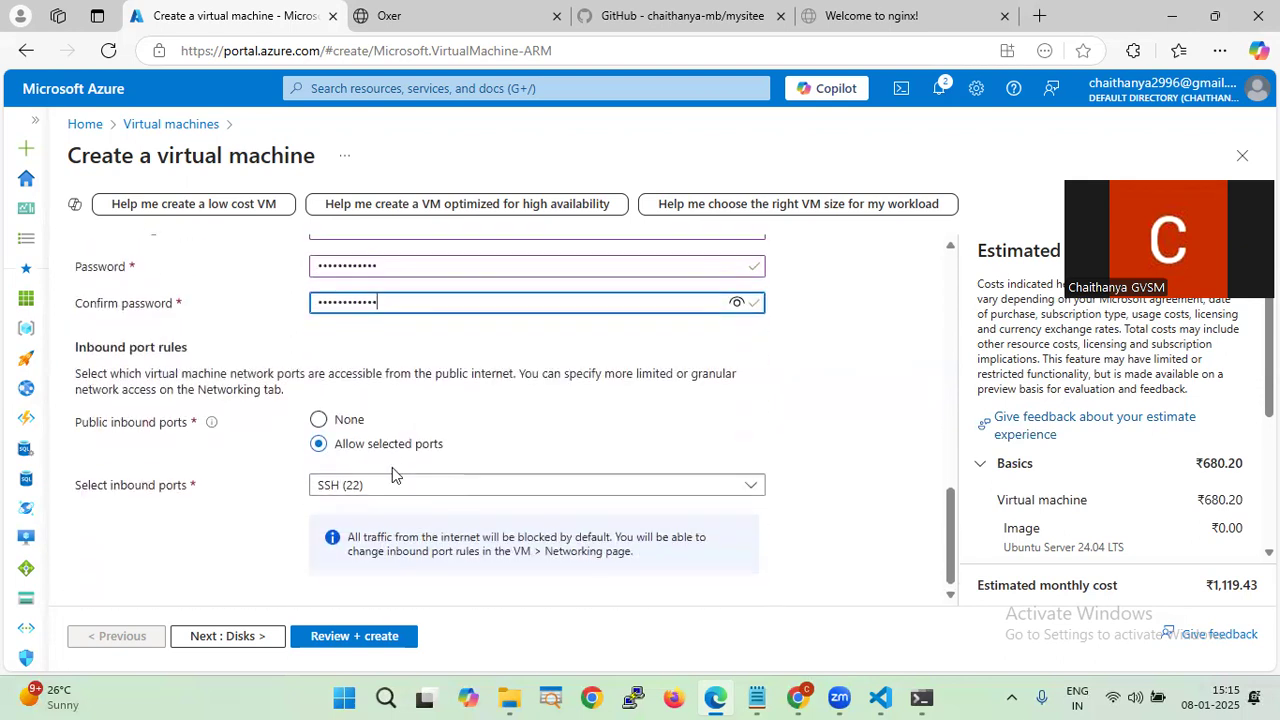
click(374, 490)
click(326, 511)
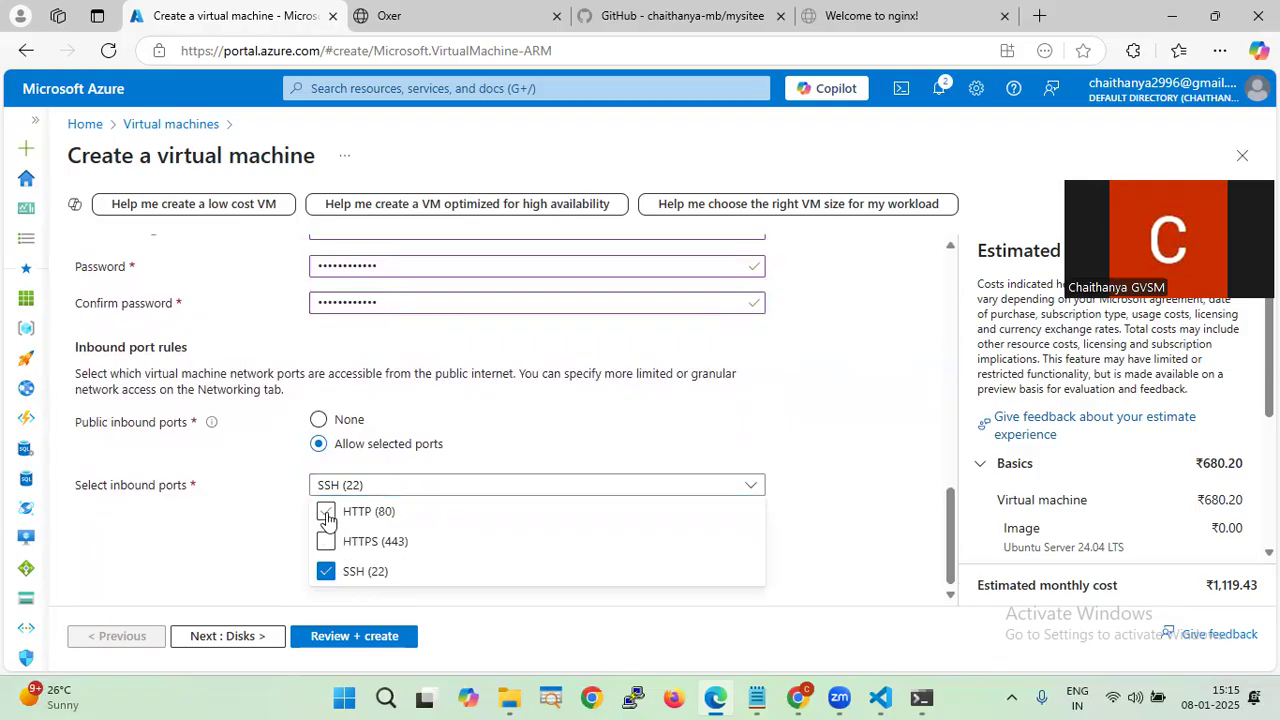
click(272, 487)
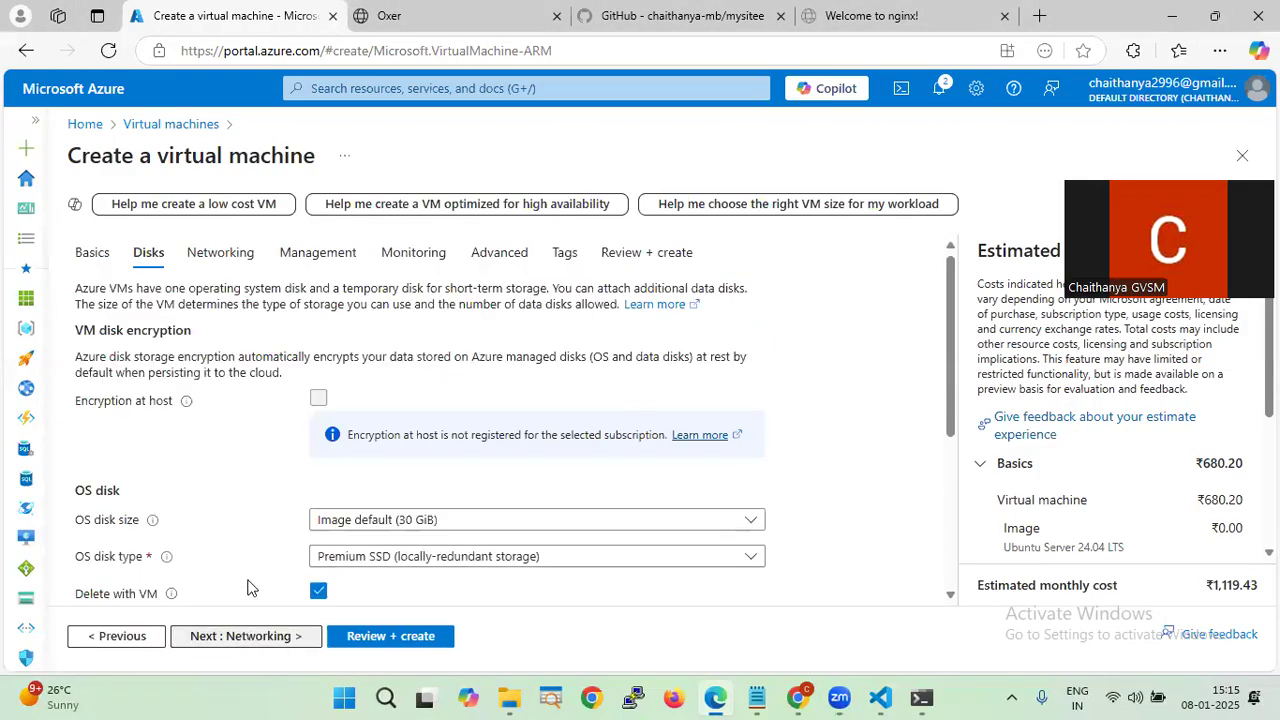
scroll(243, 543, down, 1)
- Review the Networking virtual network choices, then recheck the Basics settings
click(258, 633)
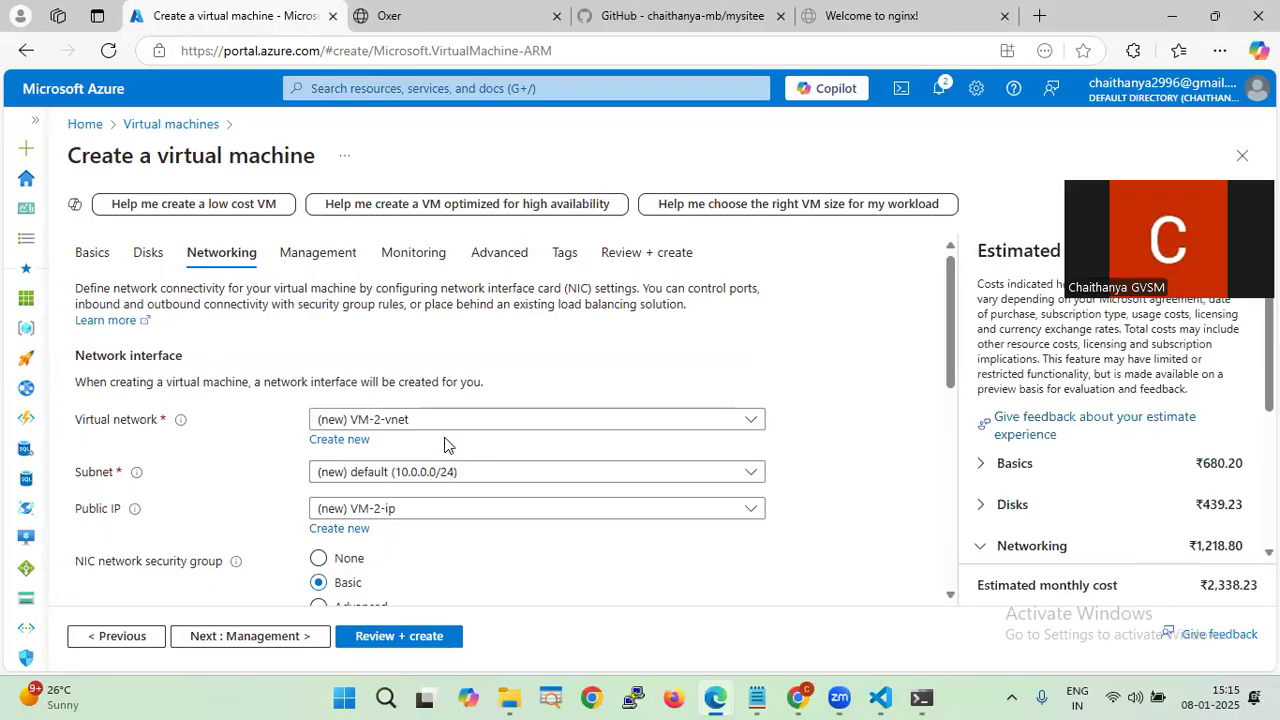
click(470, 424)
click(678, 364)
scroll(271, 494, down, 3)
scroll(271, 494, up, 3)
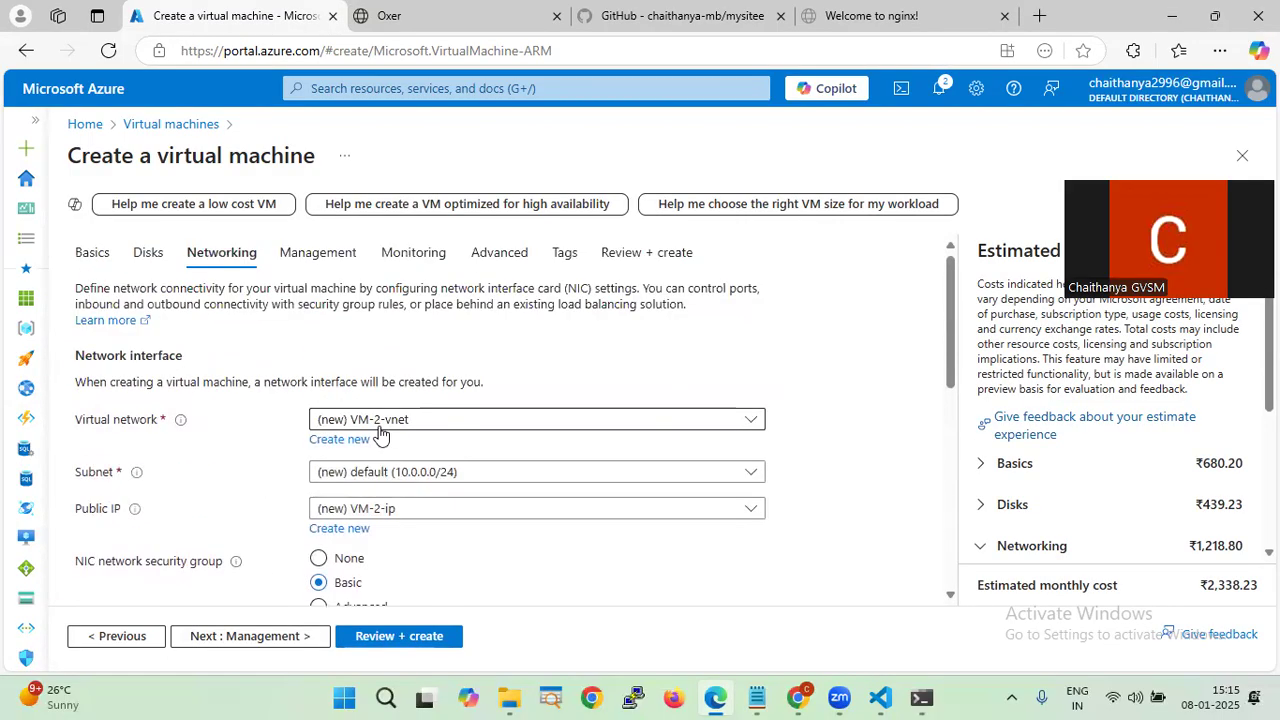
click(92, 254)
scroll(484, 451, down, 3)
scroll(460, 454, up, 3)
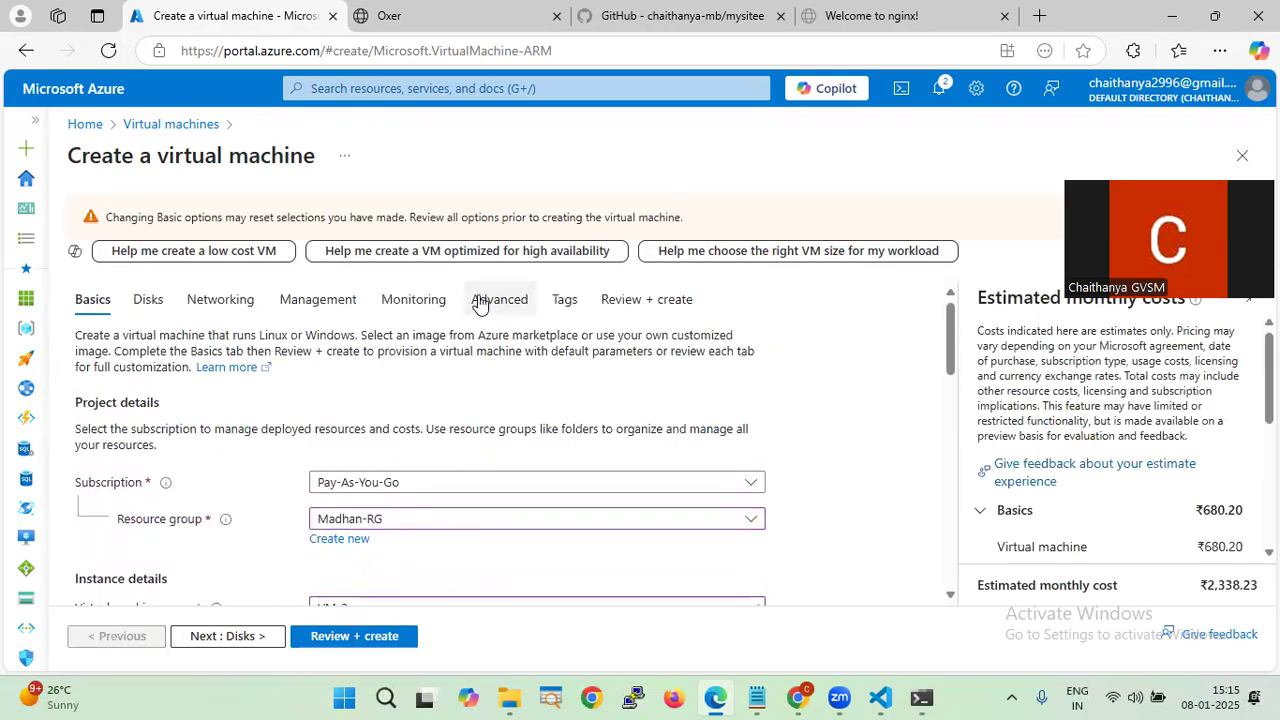
- Copy the whole mysite.sh script from VS Code into the Advanced tab's Custom data box
click(479, 299)
scroll(511, 362, down, 3)
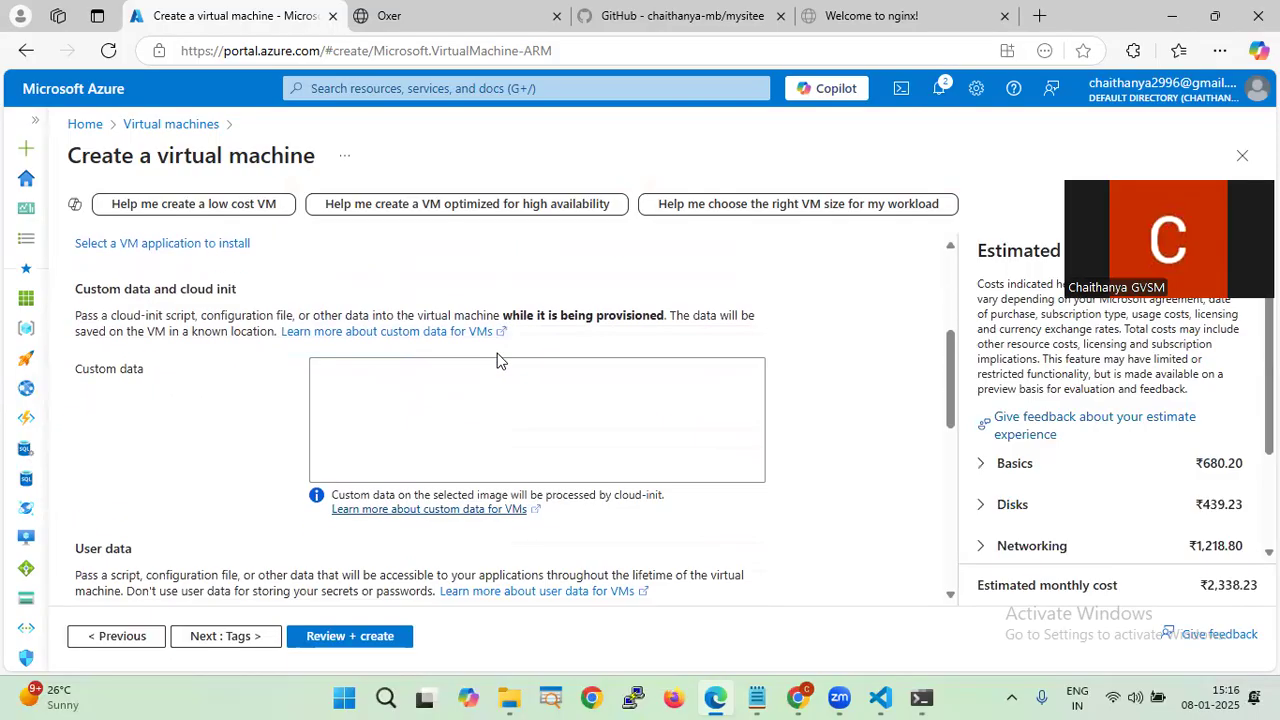
click(354, 391)
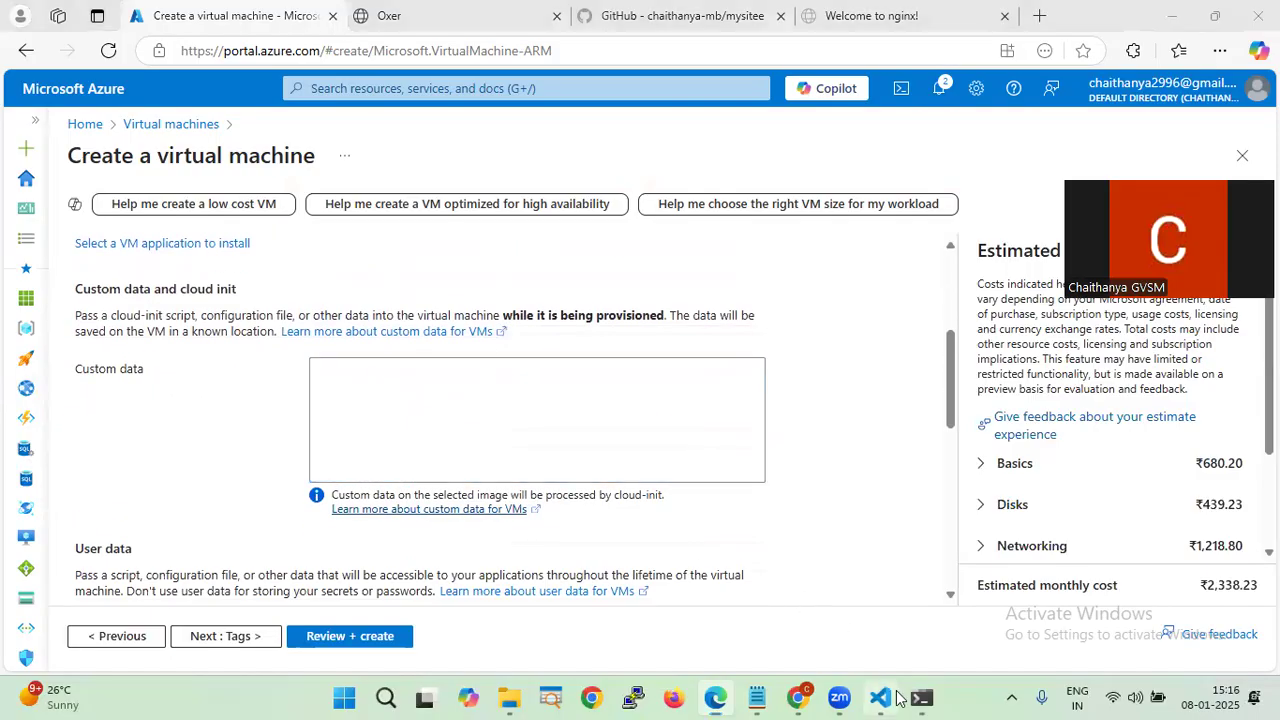
click(882, 697)
key(ctrl+a)
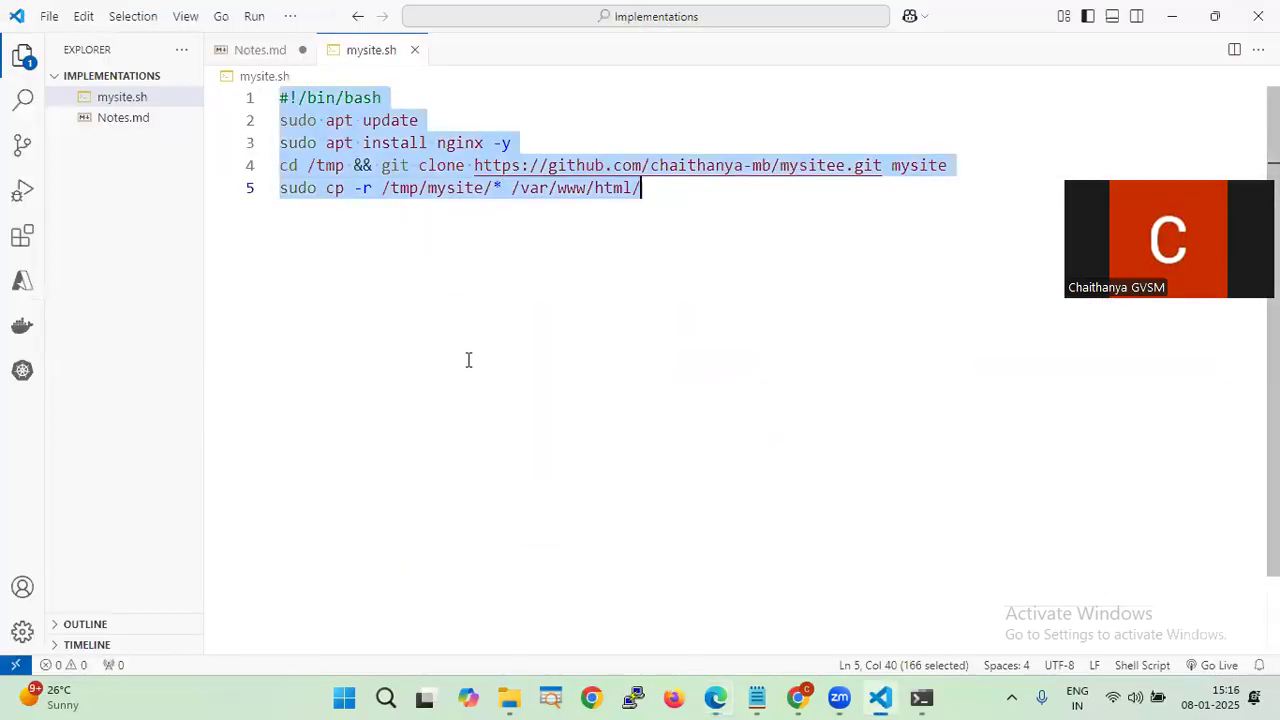
key(ctrl+c)
key(alt+Tab)
key(ctrl+v)
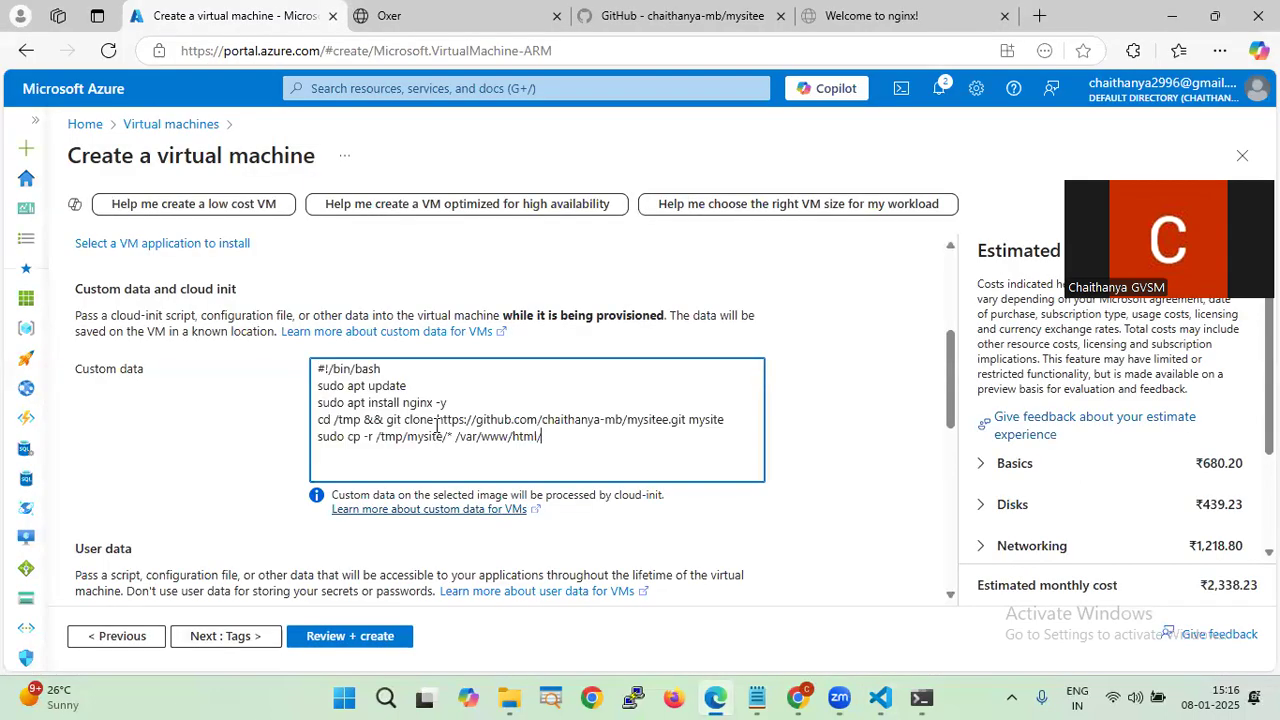
- Validate VM-2 via Review + create, create it, and refresh until the deployment completes
click(366, 640)
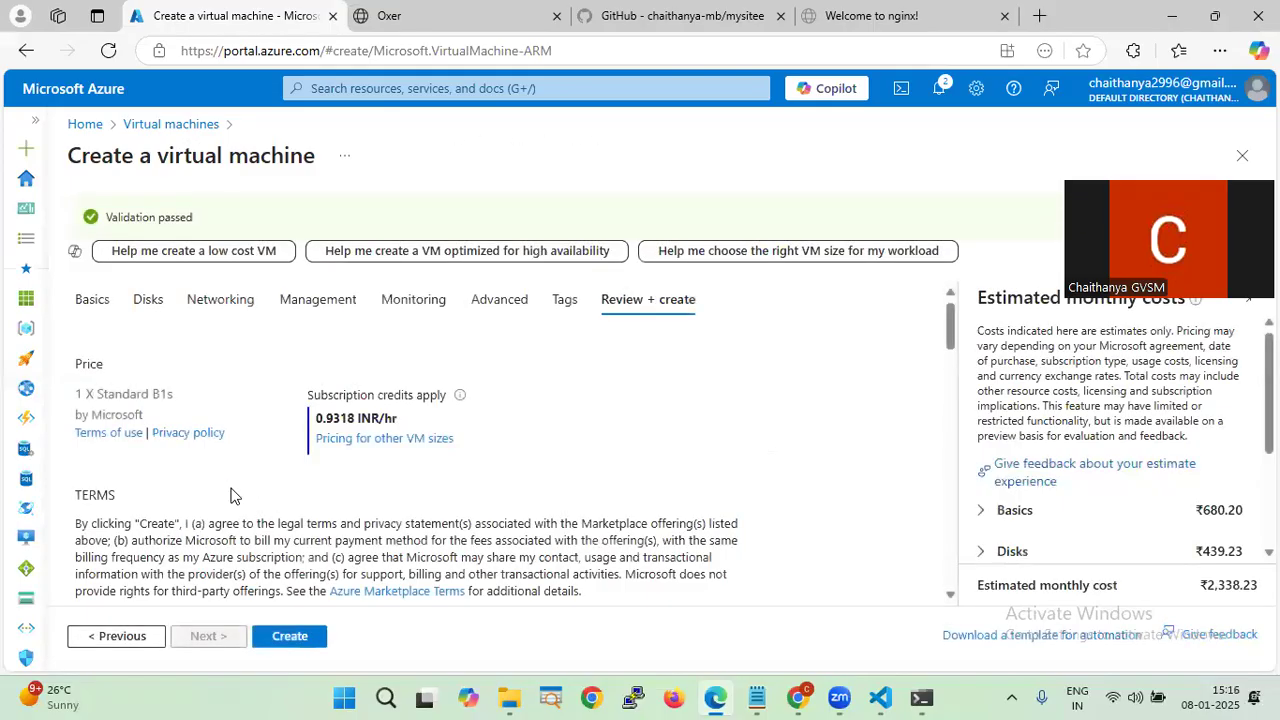
click(289, 637)
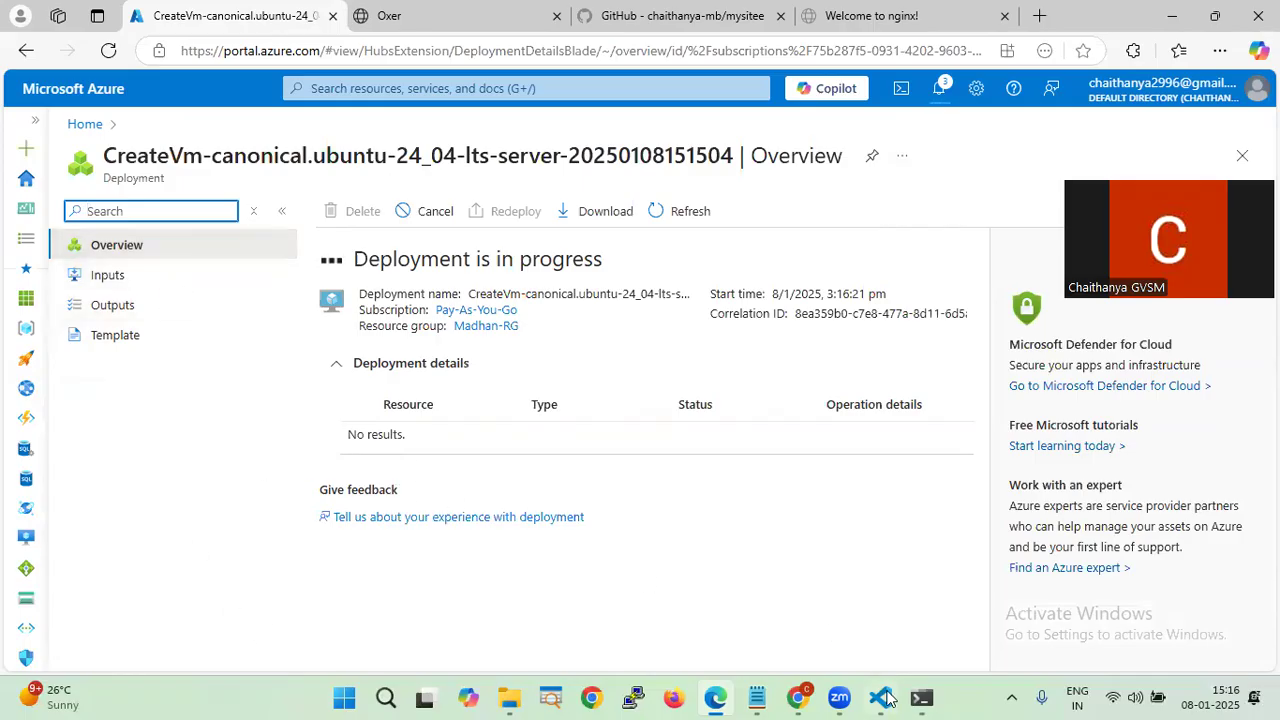
click(884, 698)
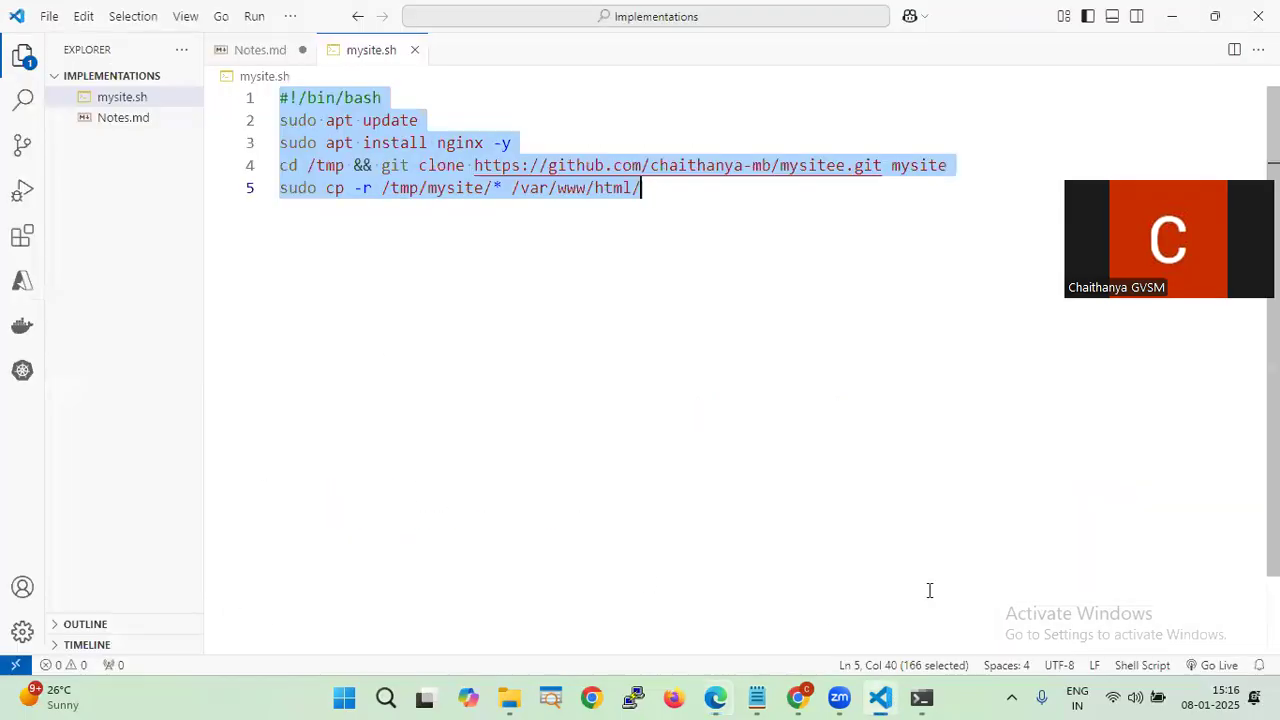
key(alt+Tab)
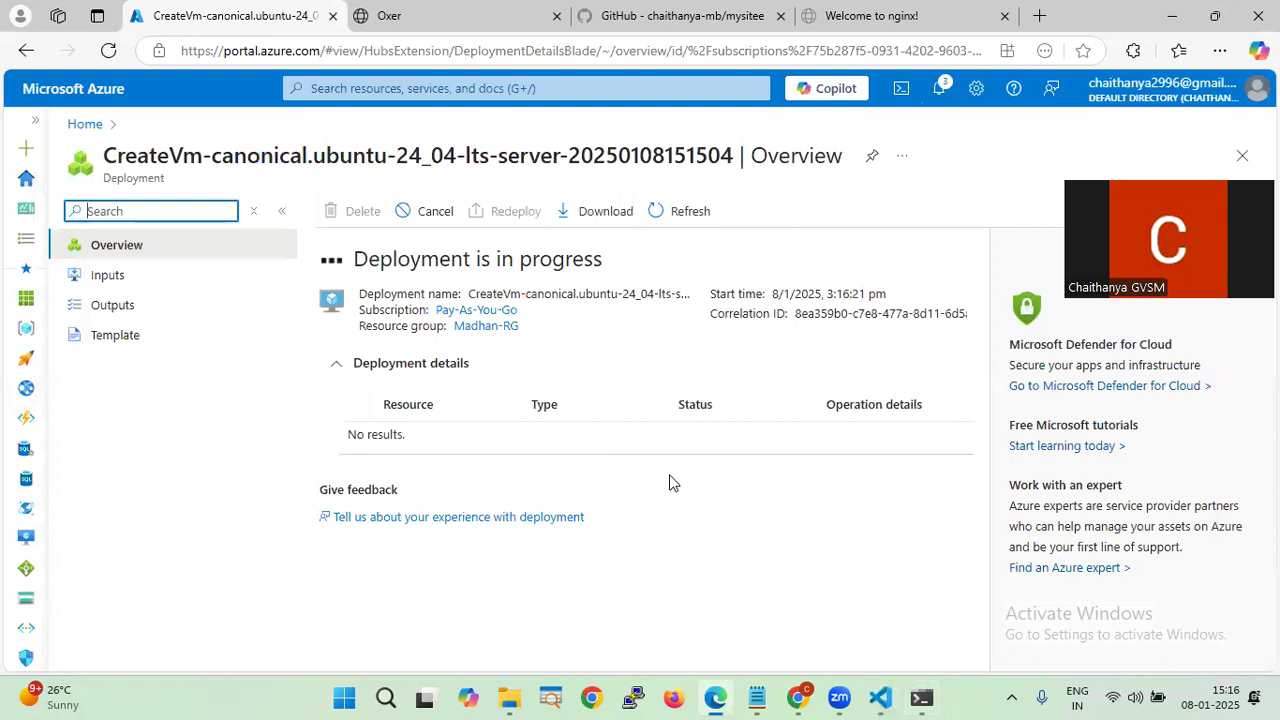
click(662, 211)
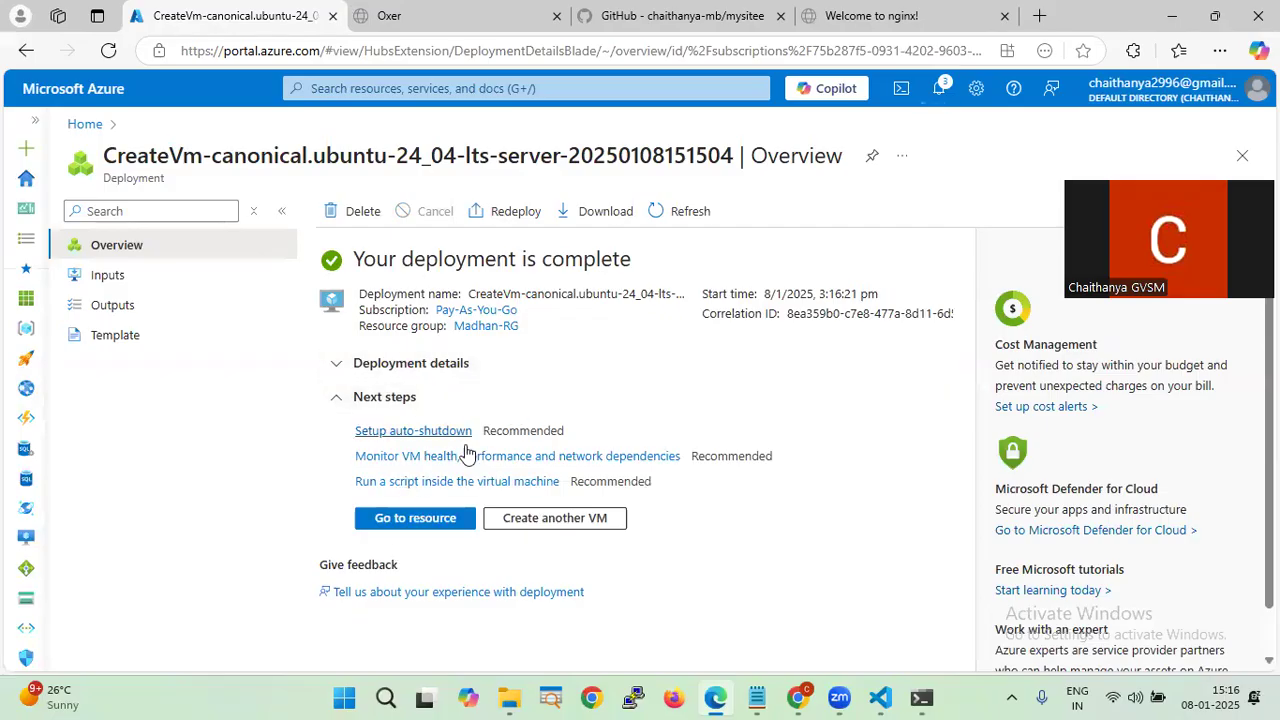
- Copy VM-2's public IP 4.240.3.31 and load it in a new tab, which refuses the connection
click(415, 518)
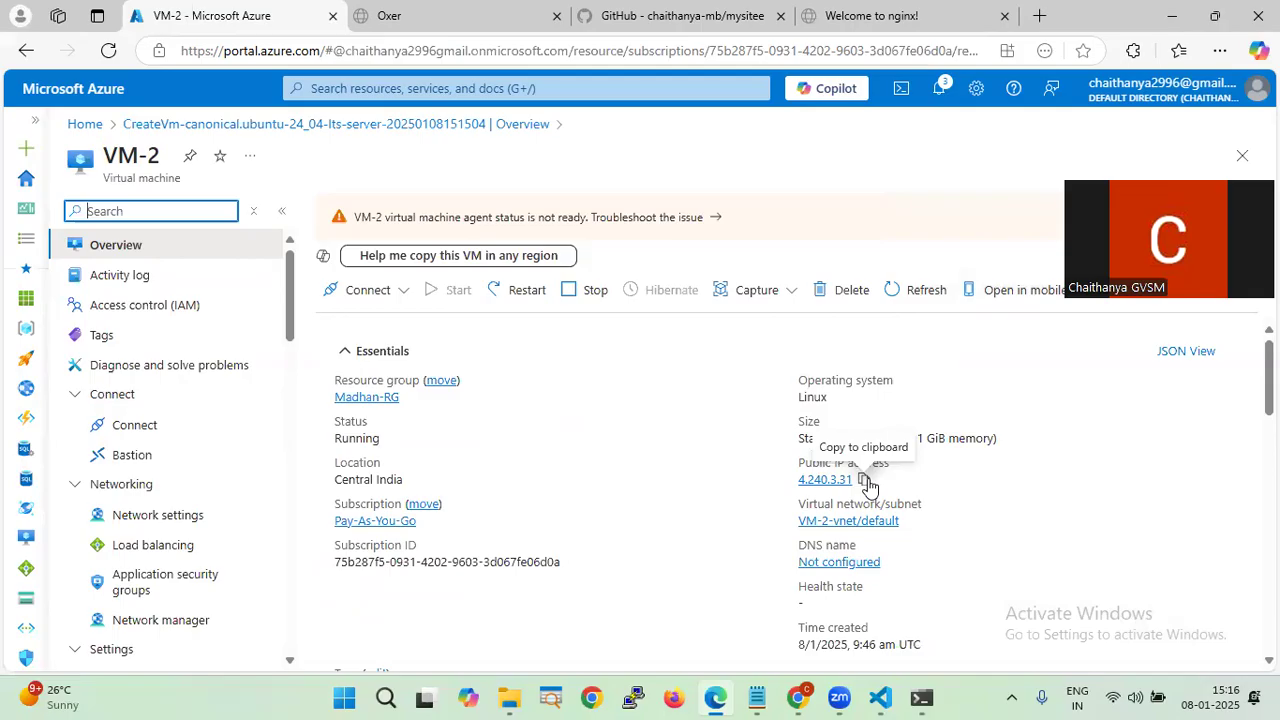
click(864, 481)
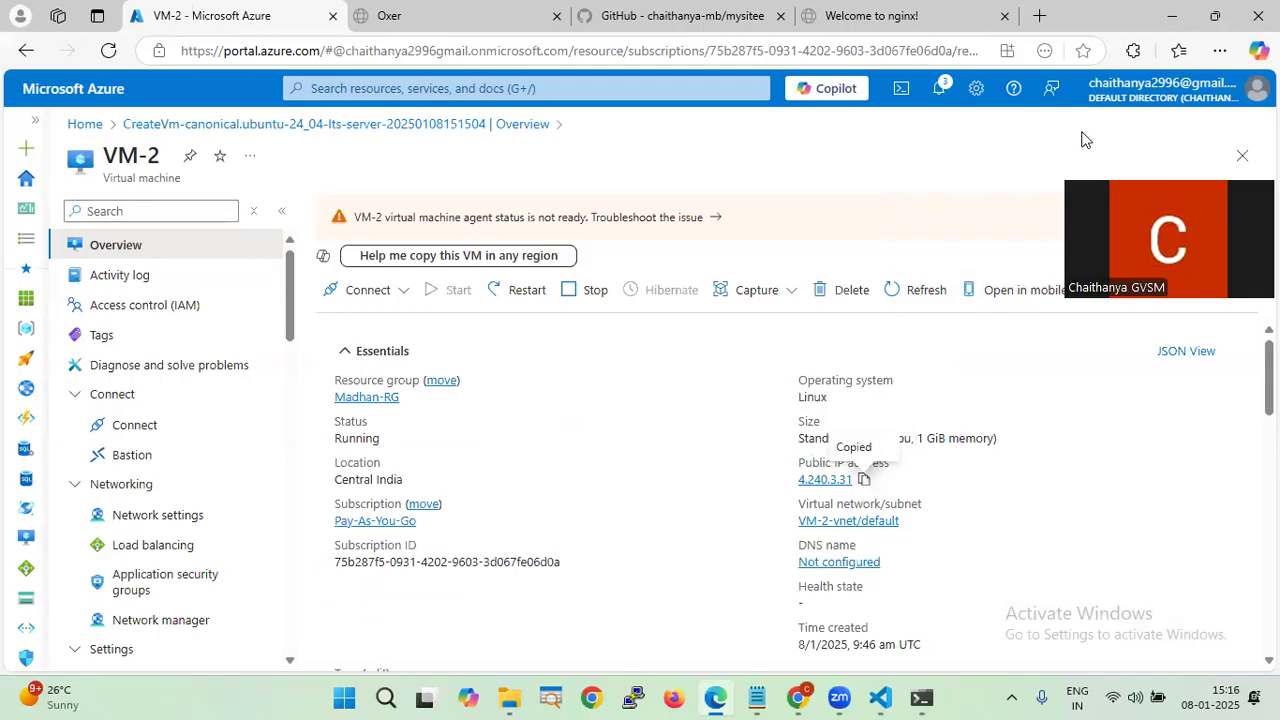
click(1040, 16)
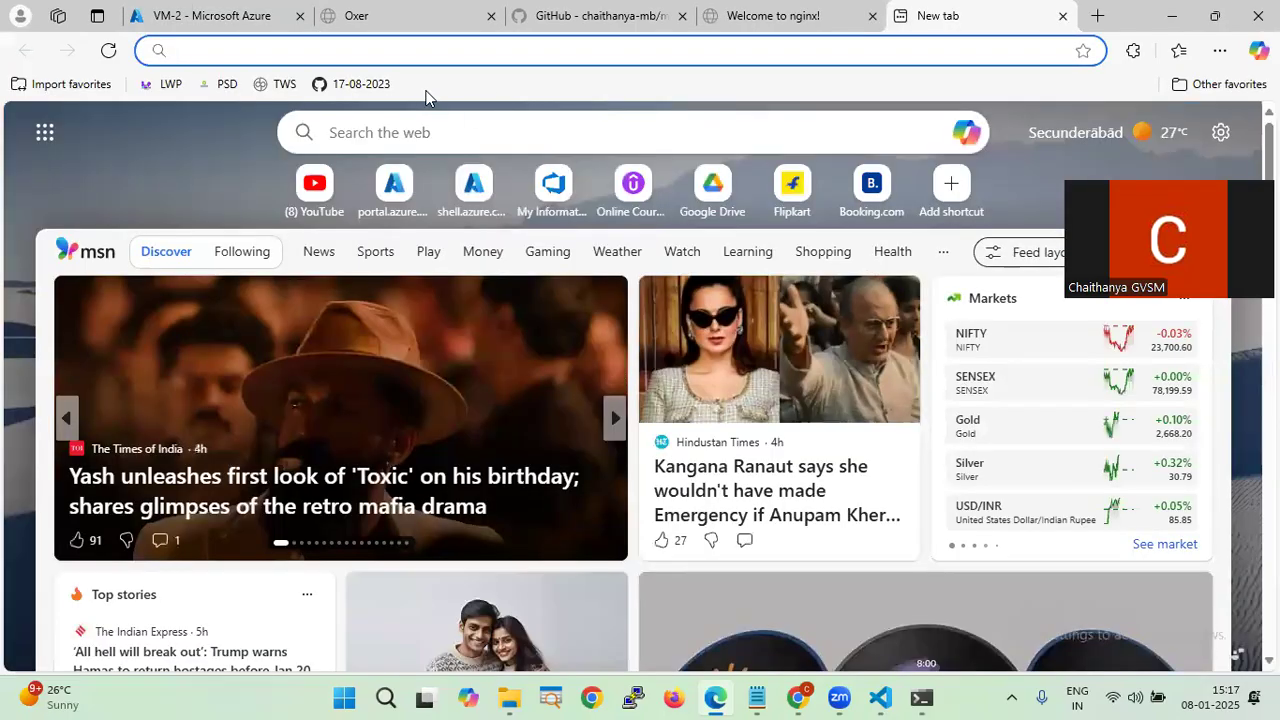
click(474, 52)
key(ctrl+v)
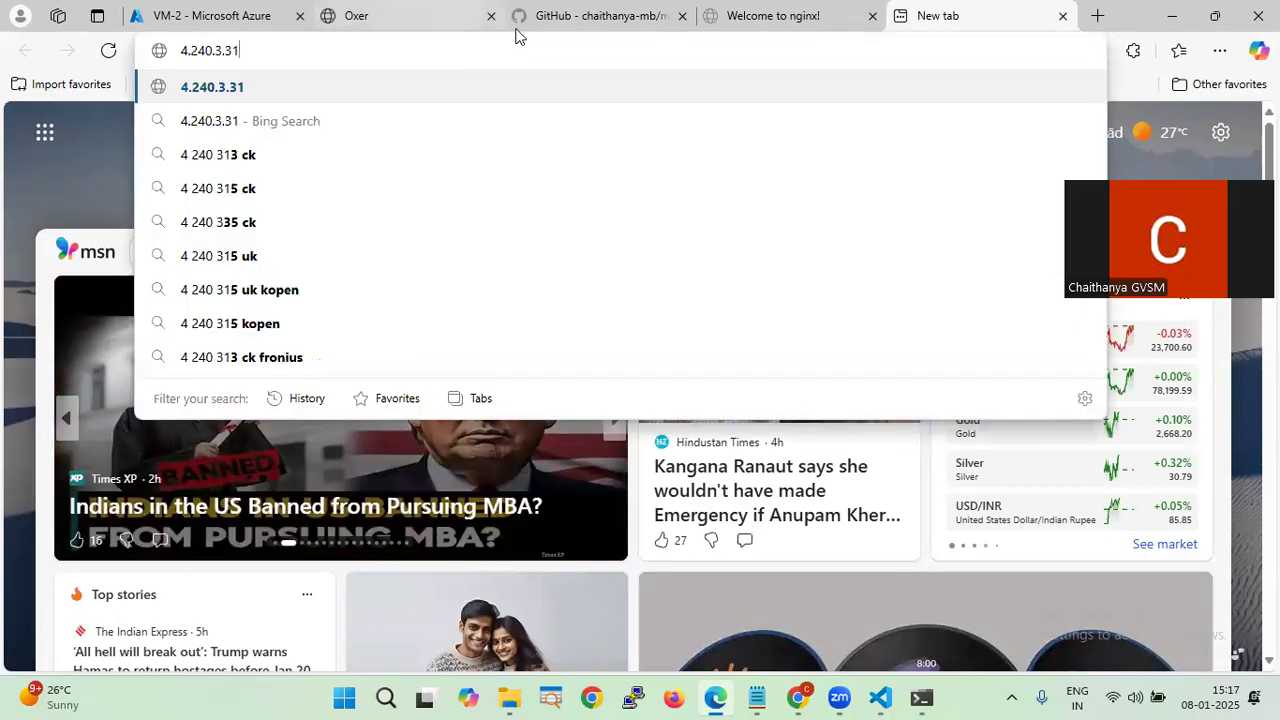
key(Return)
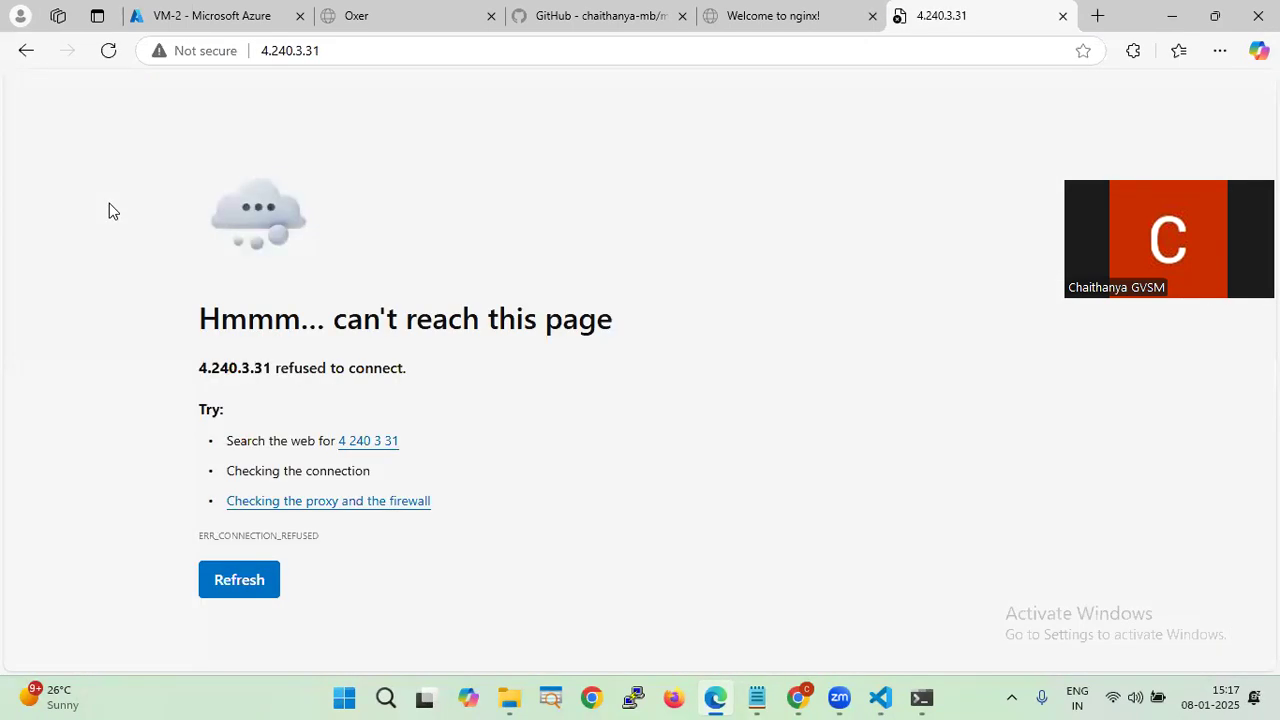
click(240, 578)
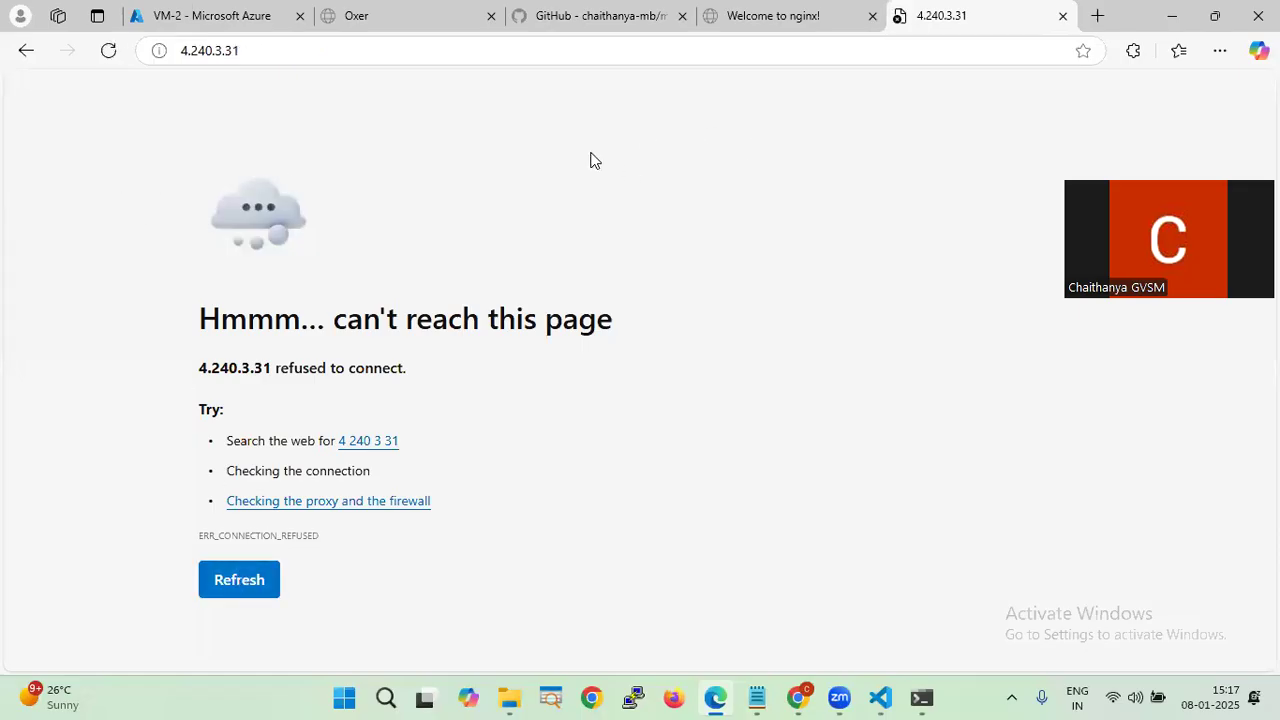
click(18, 52)
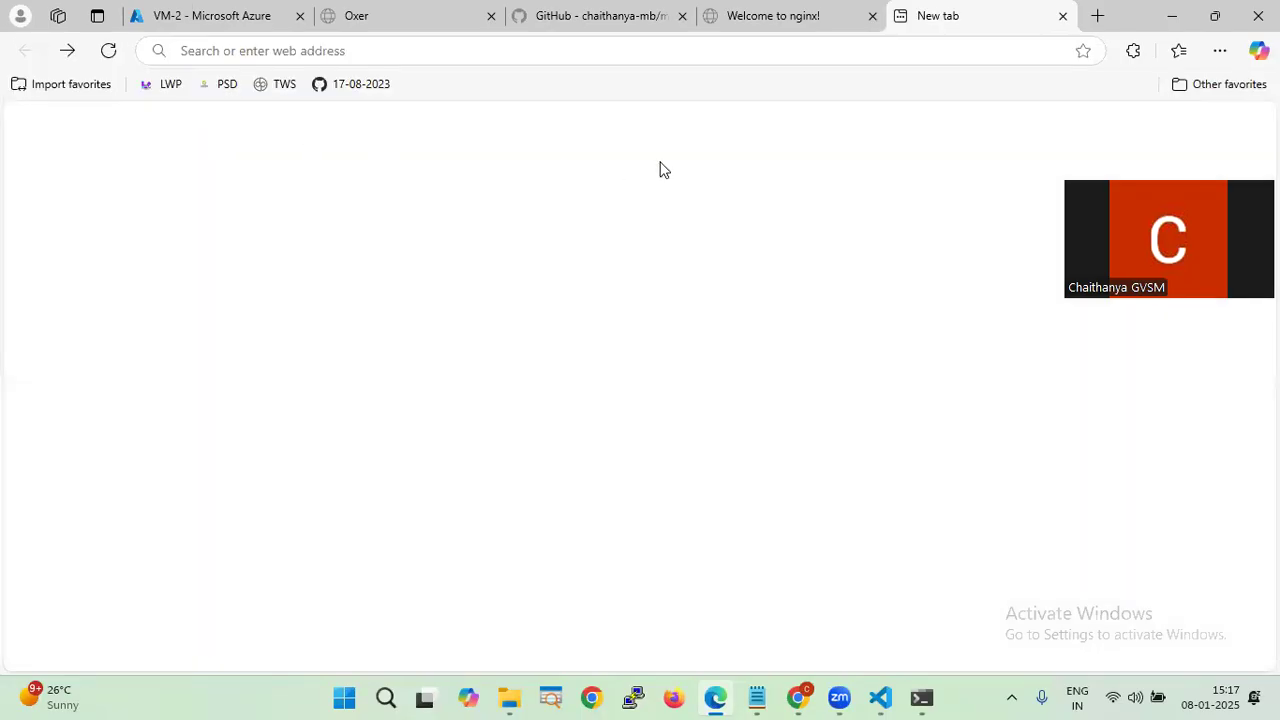
- Close the tab and check VM-2's Network settings for inbound rules allowing SSH 22 and HTTP 80
key(ctrl+w)
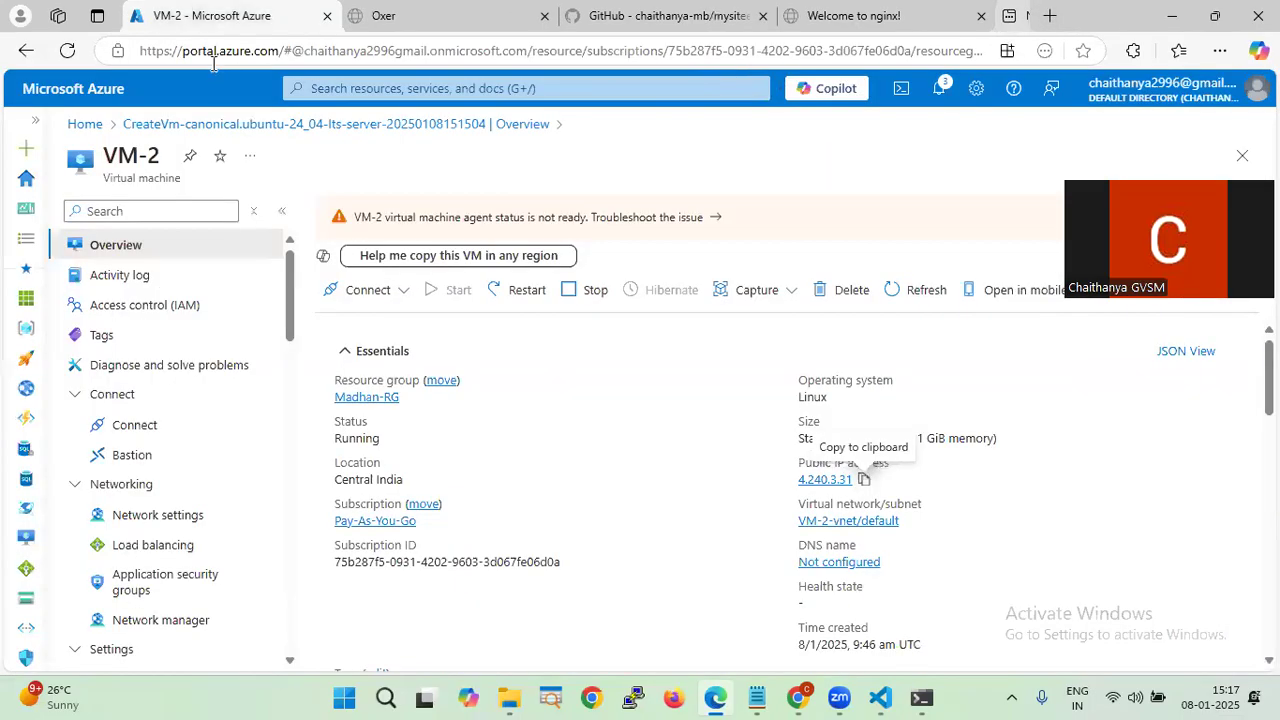
scroll(731, 374, down, 4)
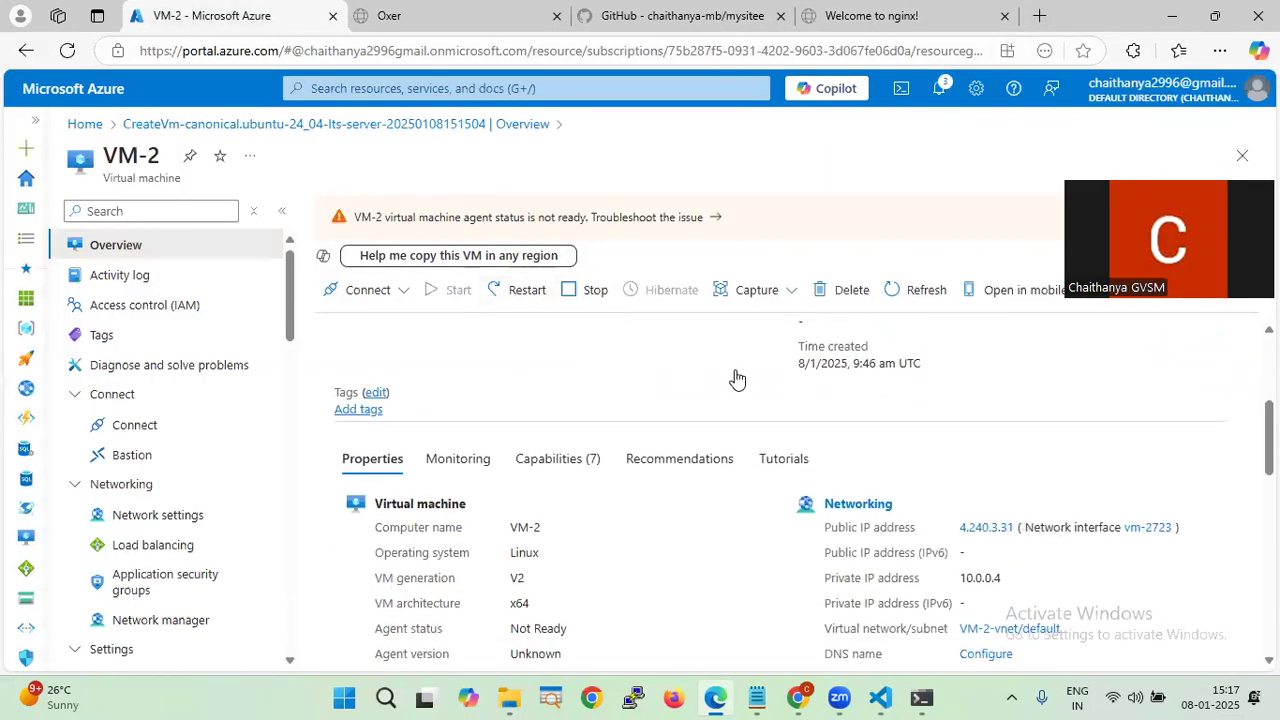
scroll(735, 377, down, 2)
scroll(735, 377, up, 3)
scroll(737, 378, up, 1)
scroll(735, 378, up, 2)
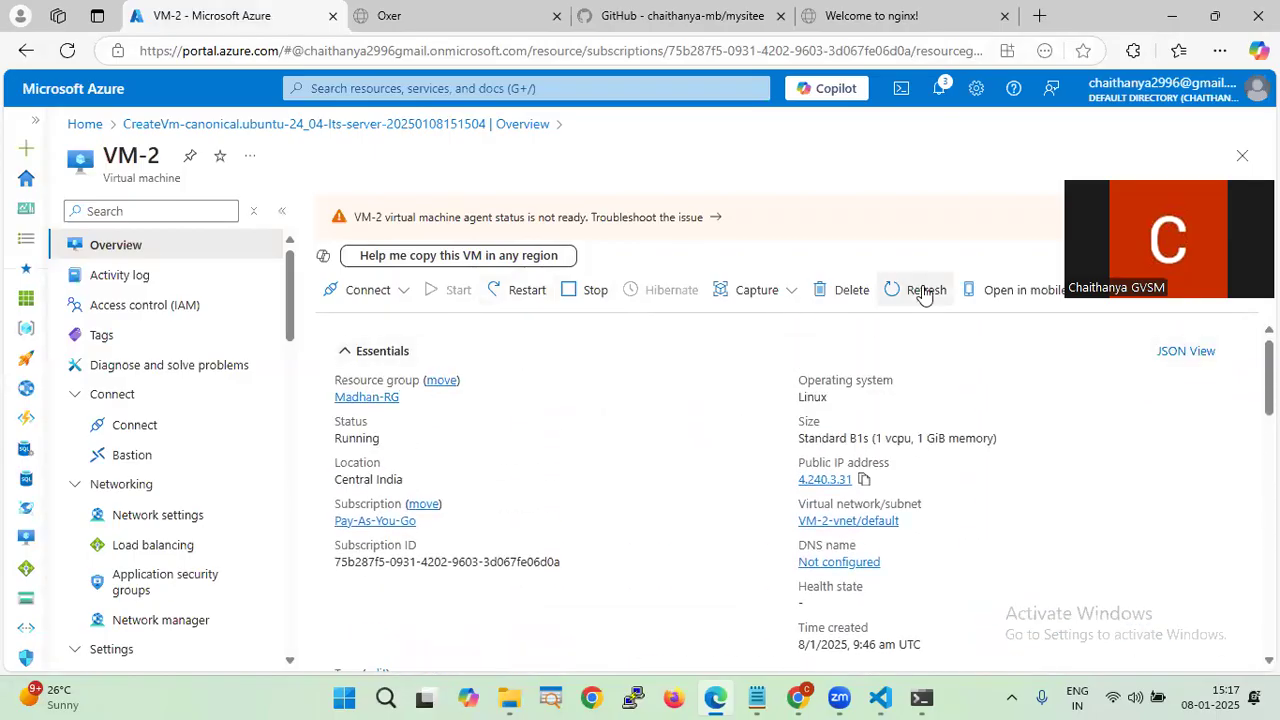
scroll(581, 395, down, 3)
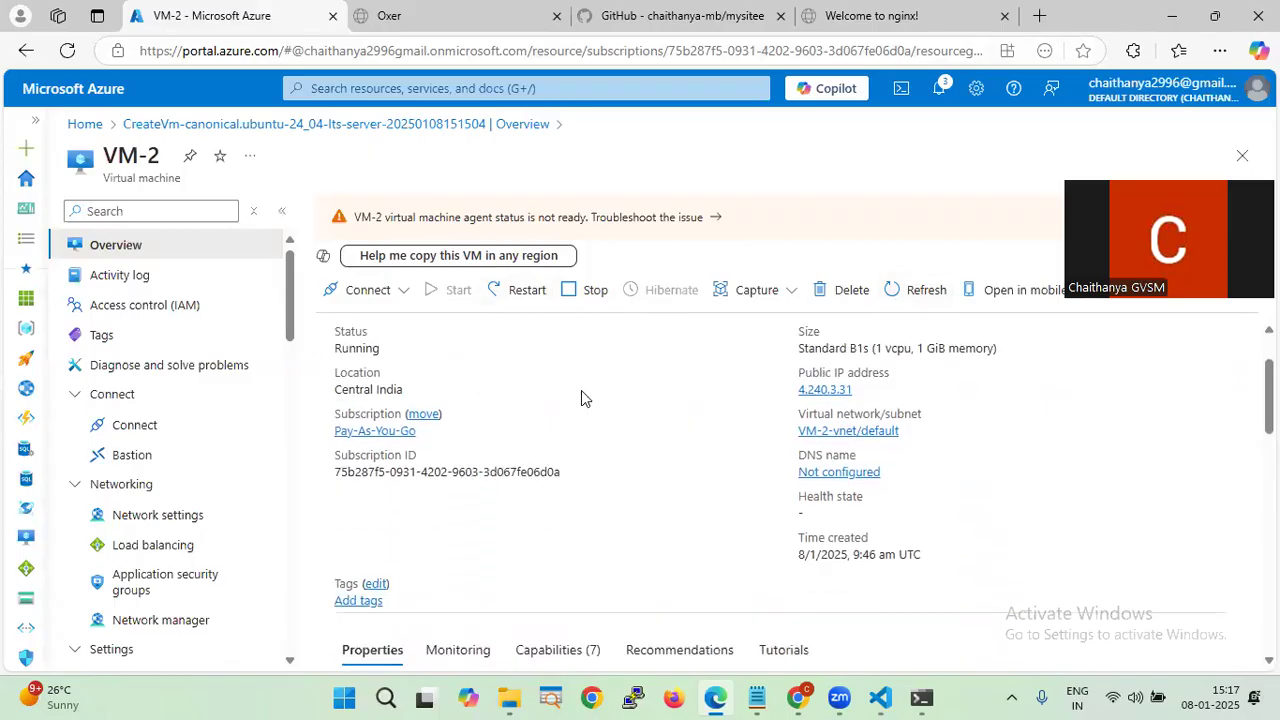
scroll(180, 495, down, 1)
click(190, 423)
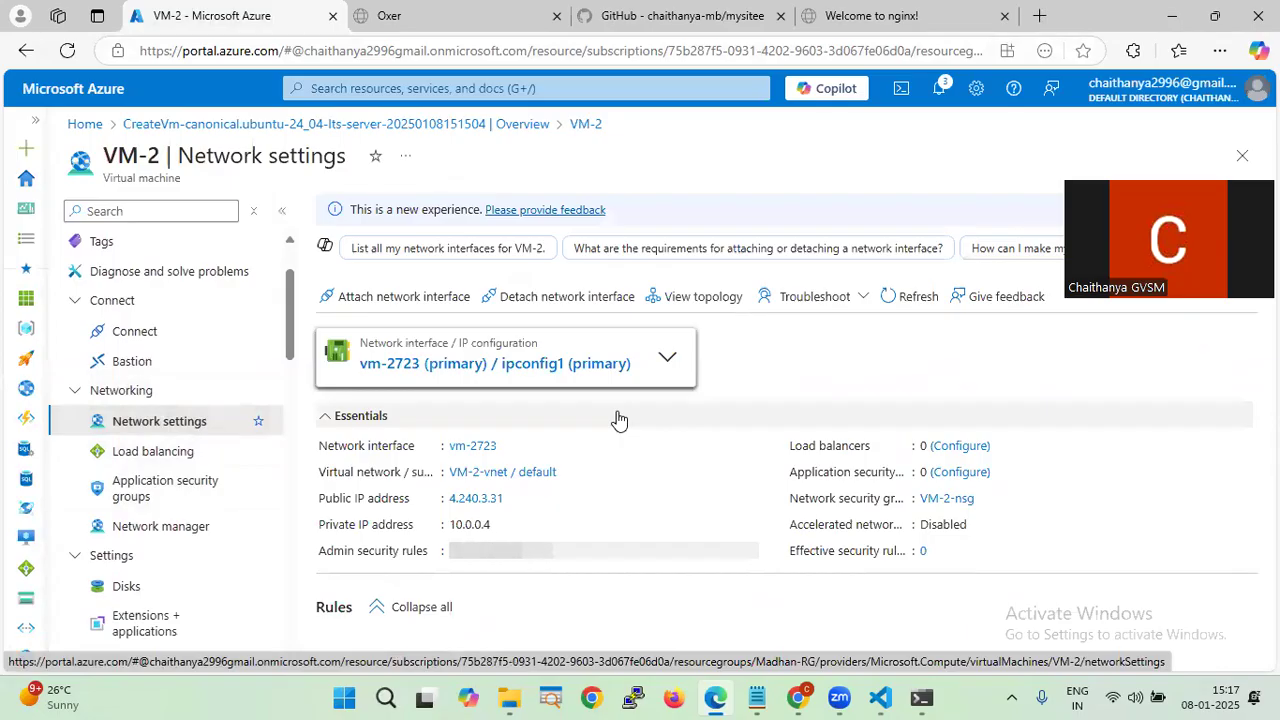
scroll(738, 400, down, 3)
scroll(741, 398, down, 2)
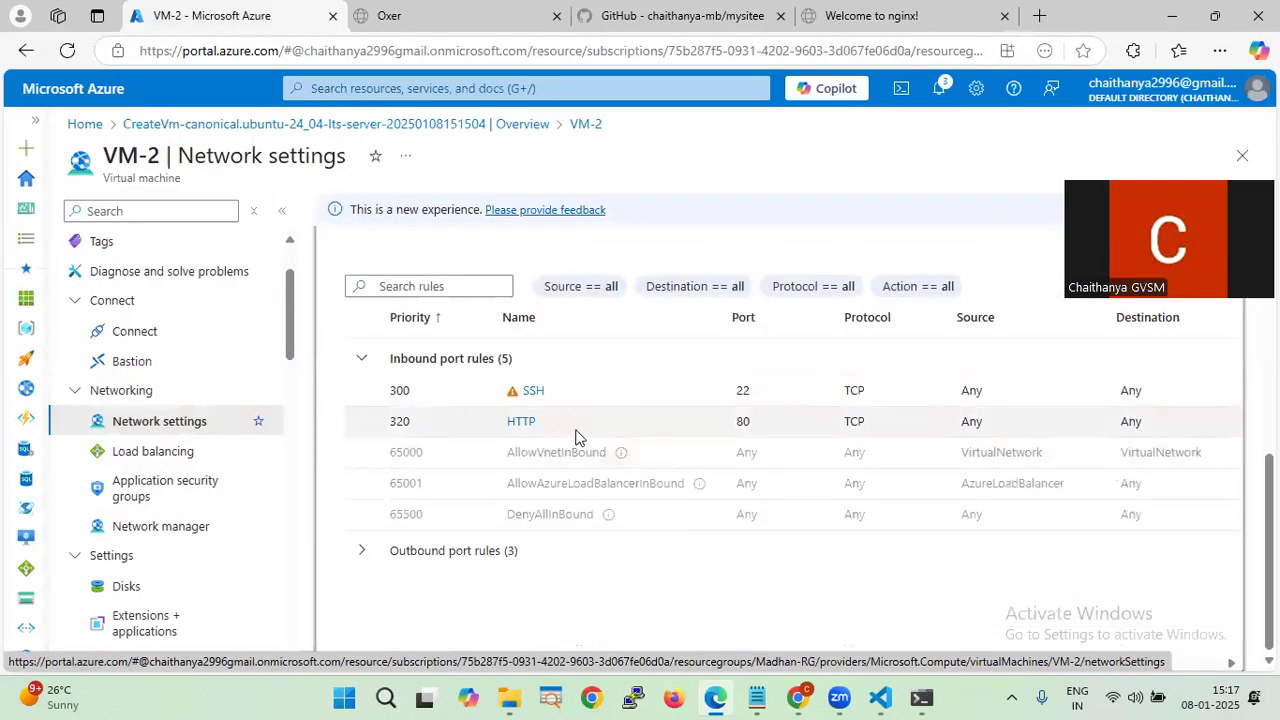
scroll(575, 437, up, 3)
scroll(575, 437, down, 3)
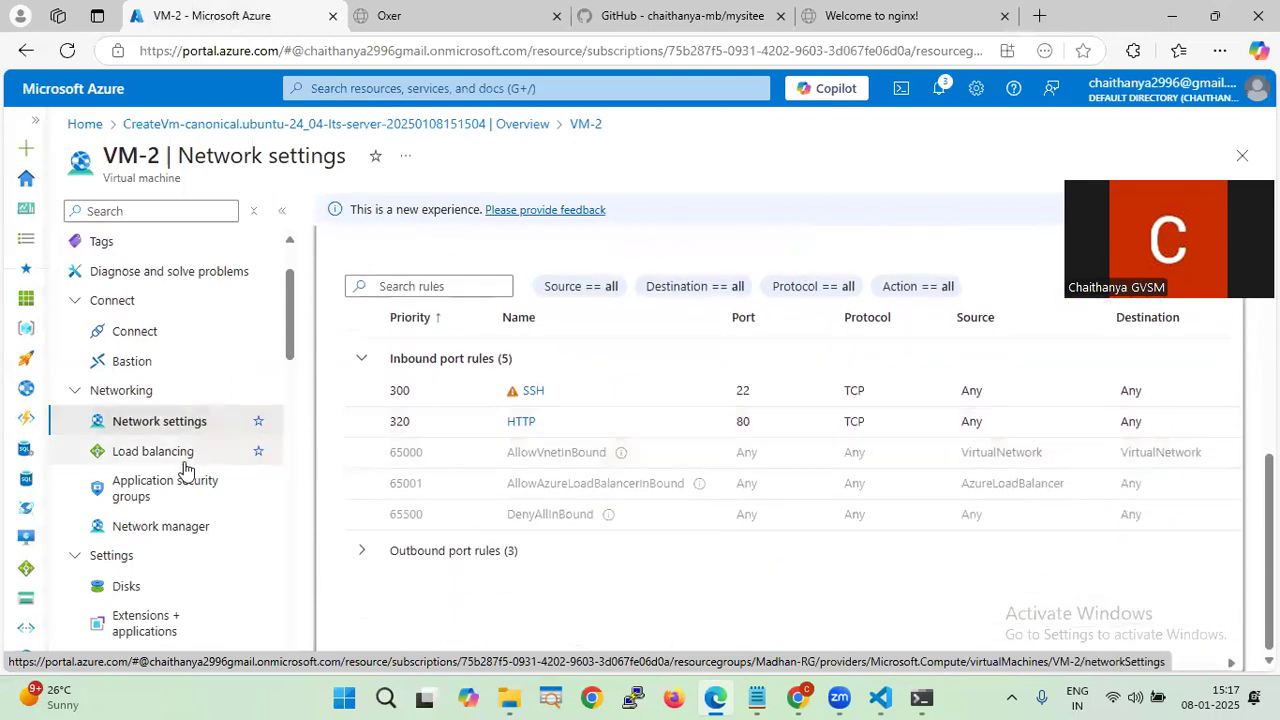
- Load 4.240.3.31 in a new tab to view the Oxer boxing site
click(1041, 16)
text(4.240.3.31)
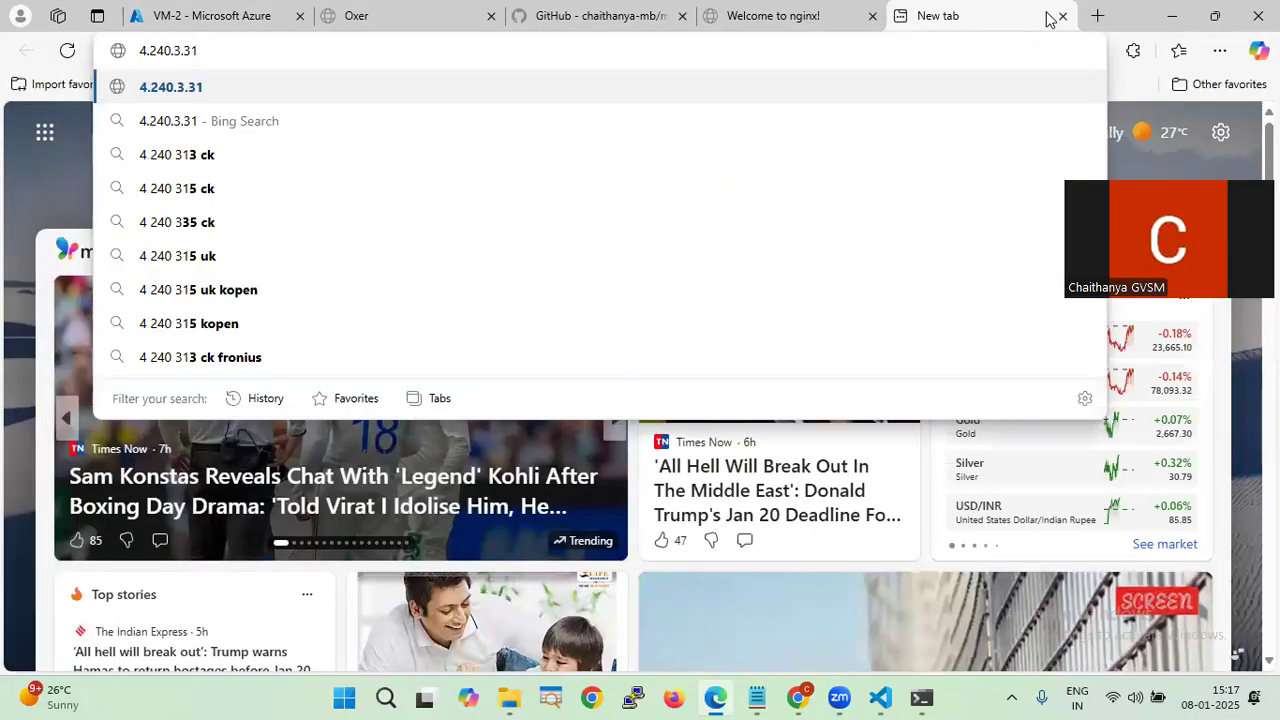
key(Return)
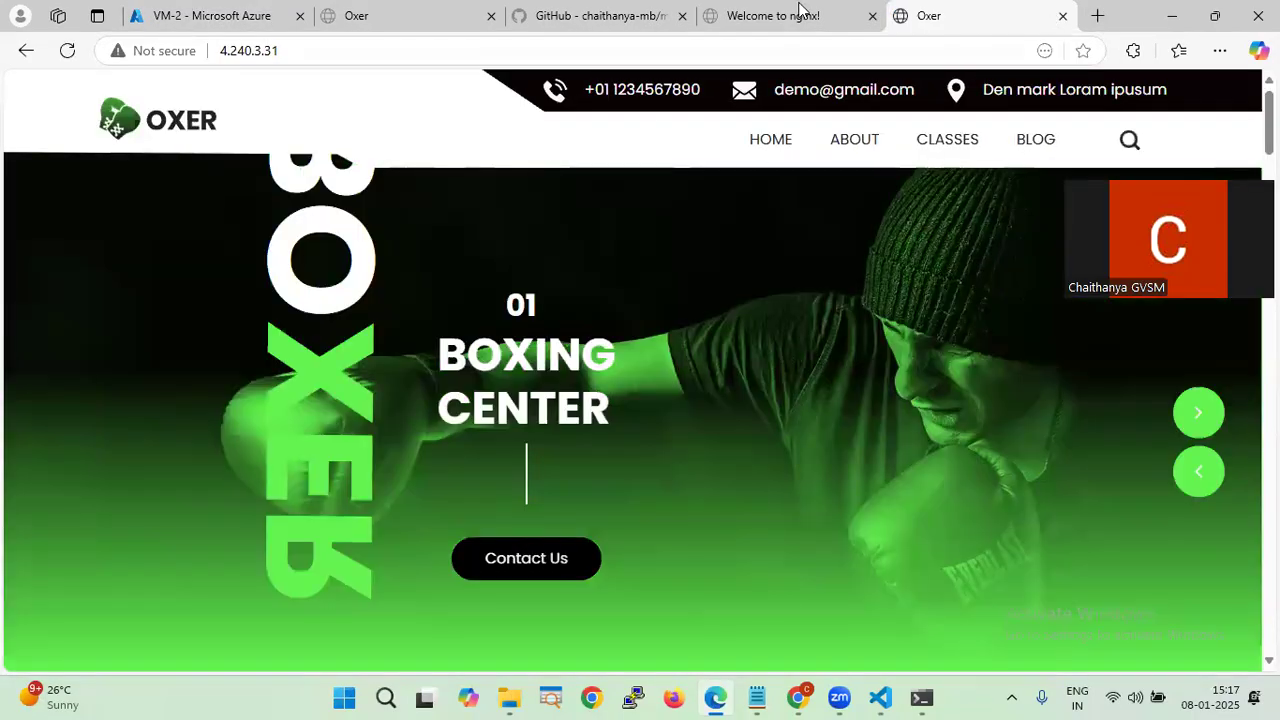
- Copy VM-2's public IP and open it in a new InPrivate window, continuing past the HTTPS warning
click(183, 22)
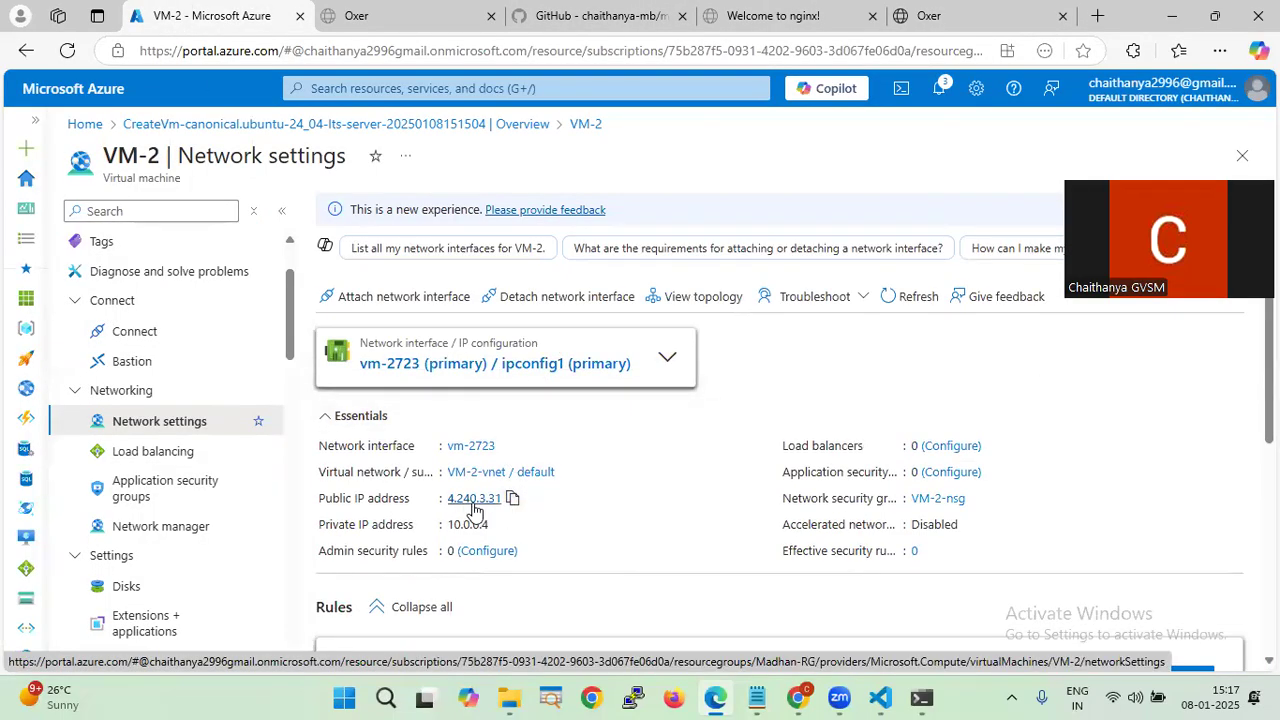
click(512, 498)
click(1222, 50)
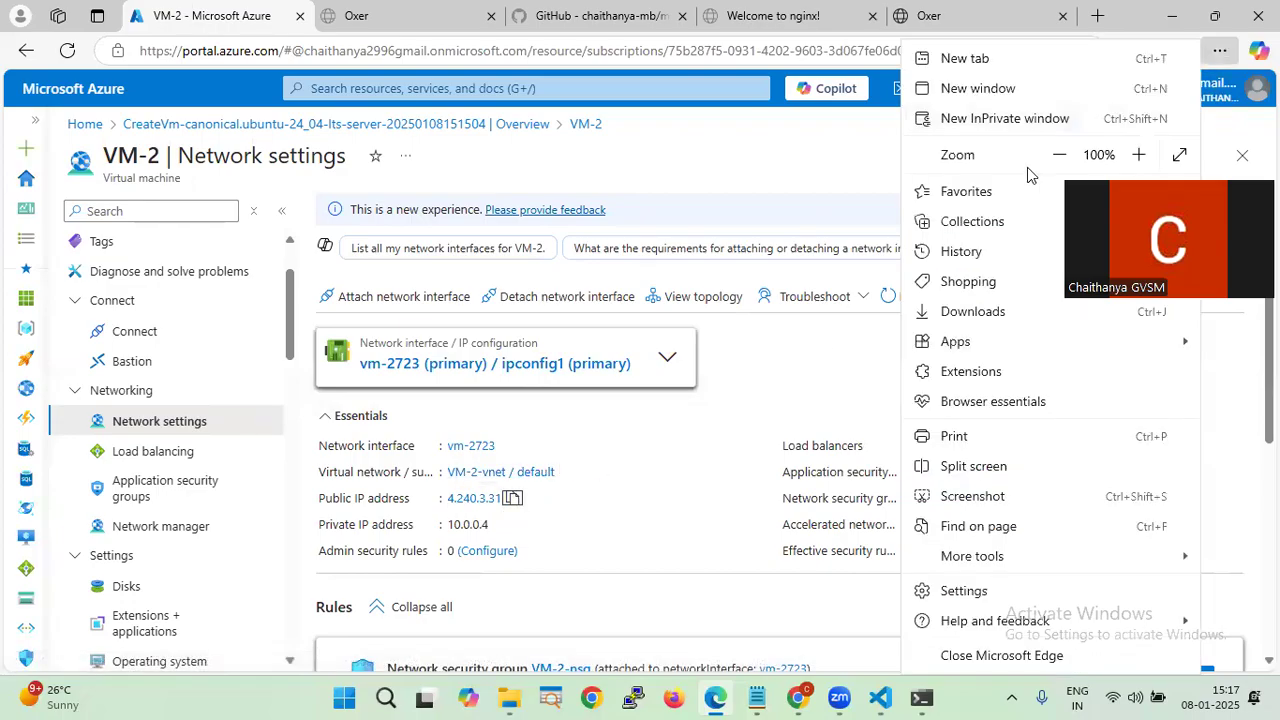
click(1035, 115)
key(ctrl+v)
key(Return)
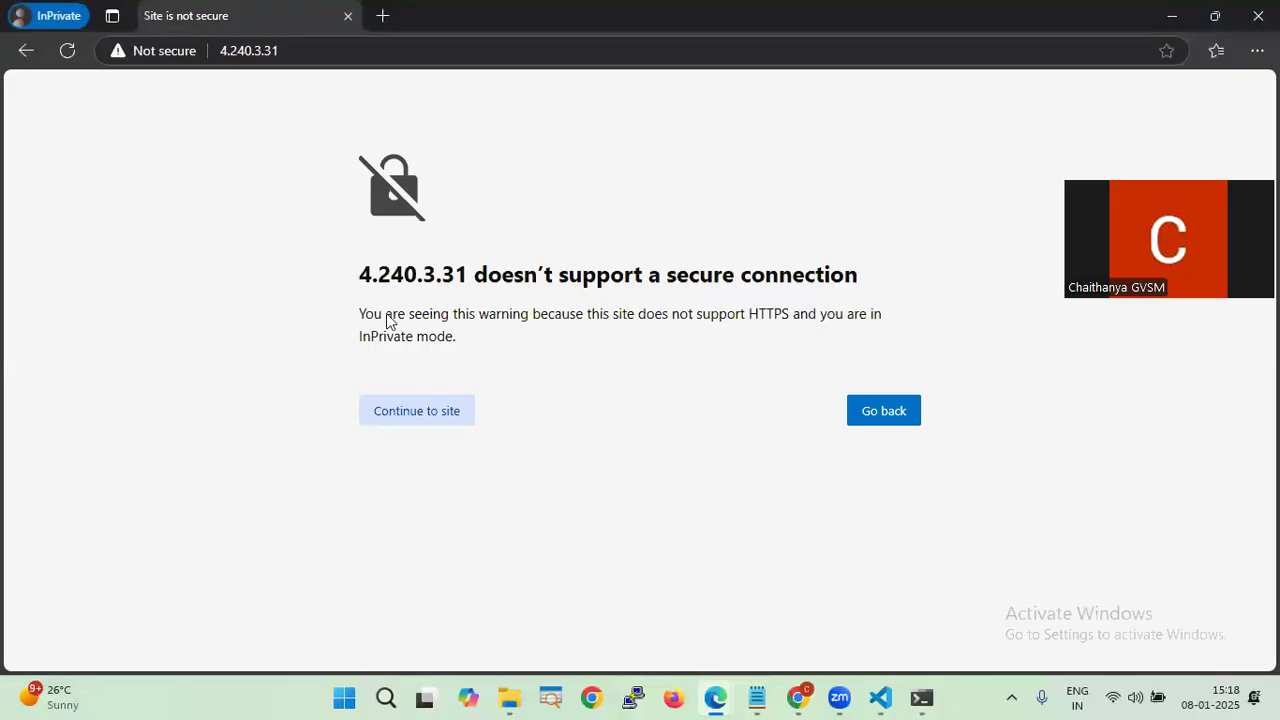
click(429, 421)
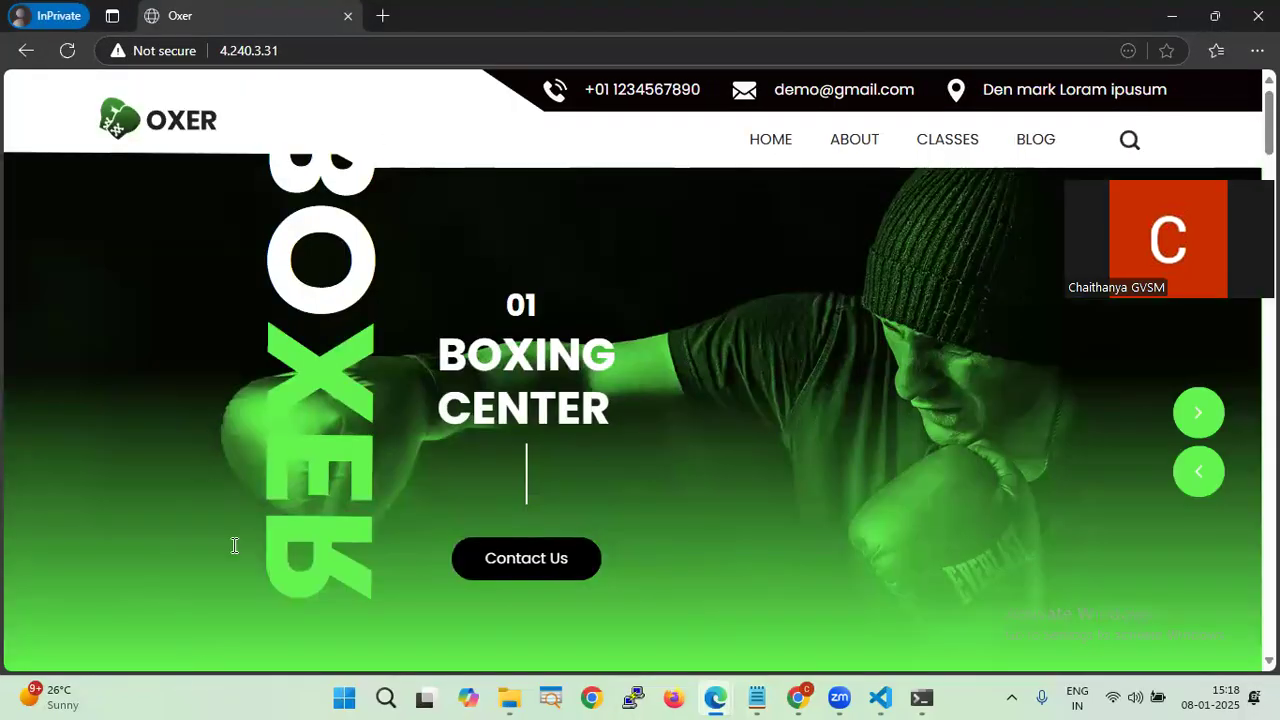
- Show Notes.md from the top and highlight the Cloud Init deployment heading on line 14
click(872, 701)
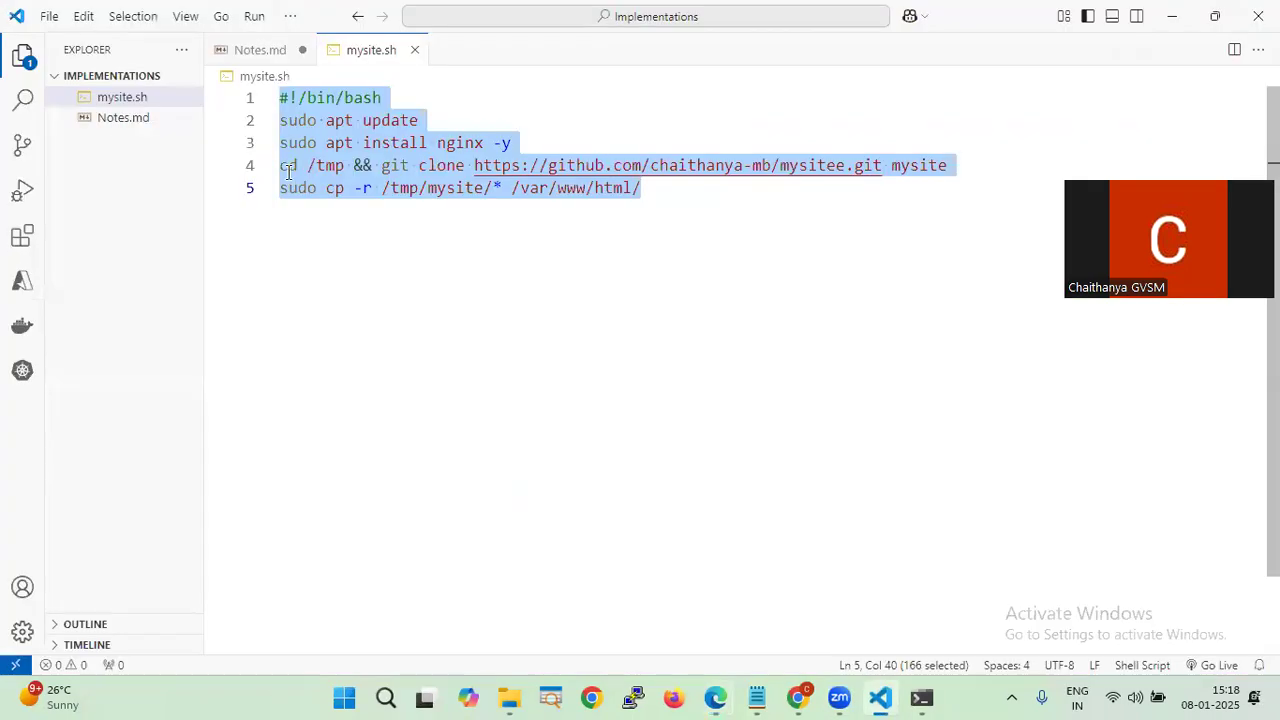
click(260, 49)
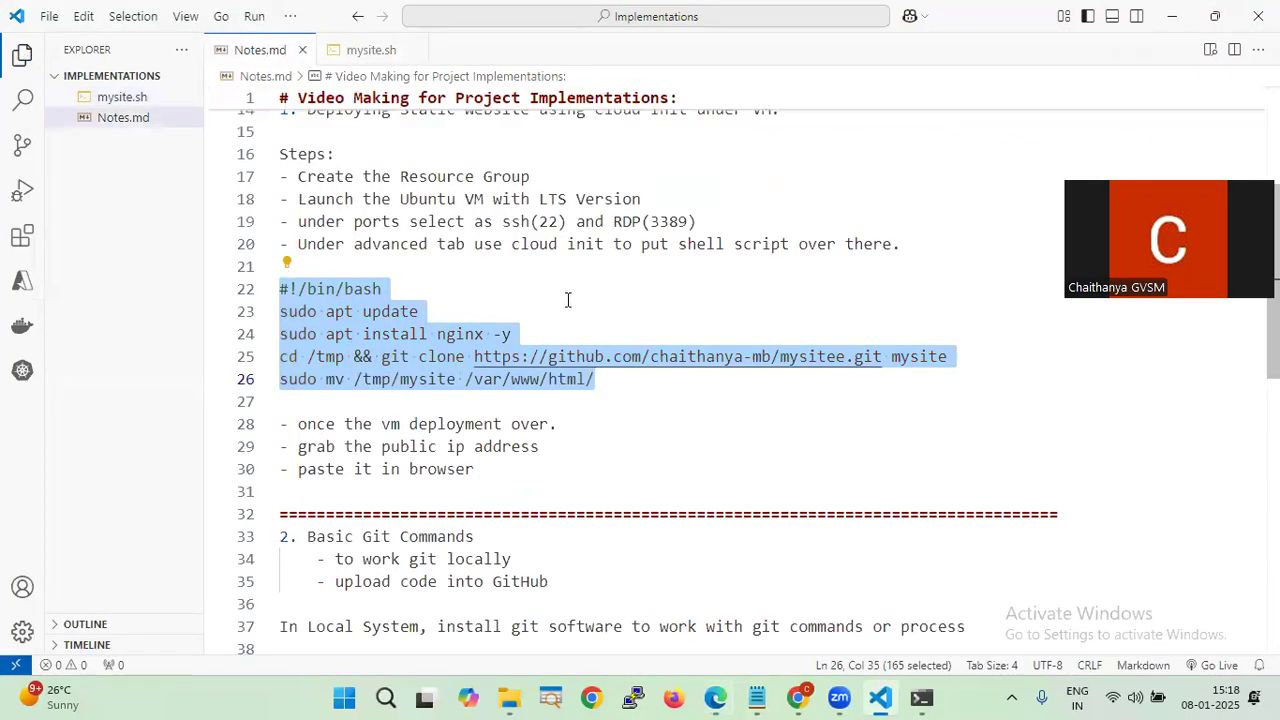
scroll(567, 300, up, 5)
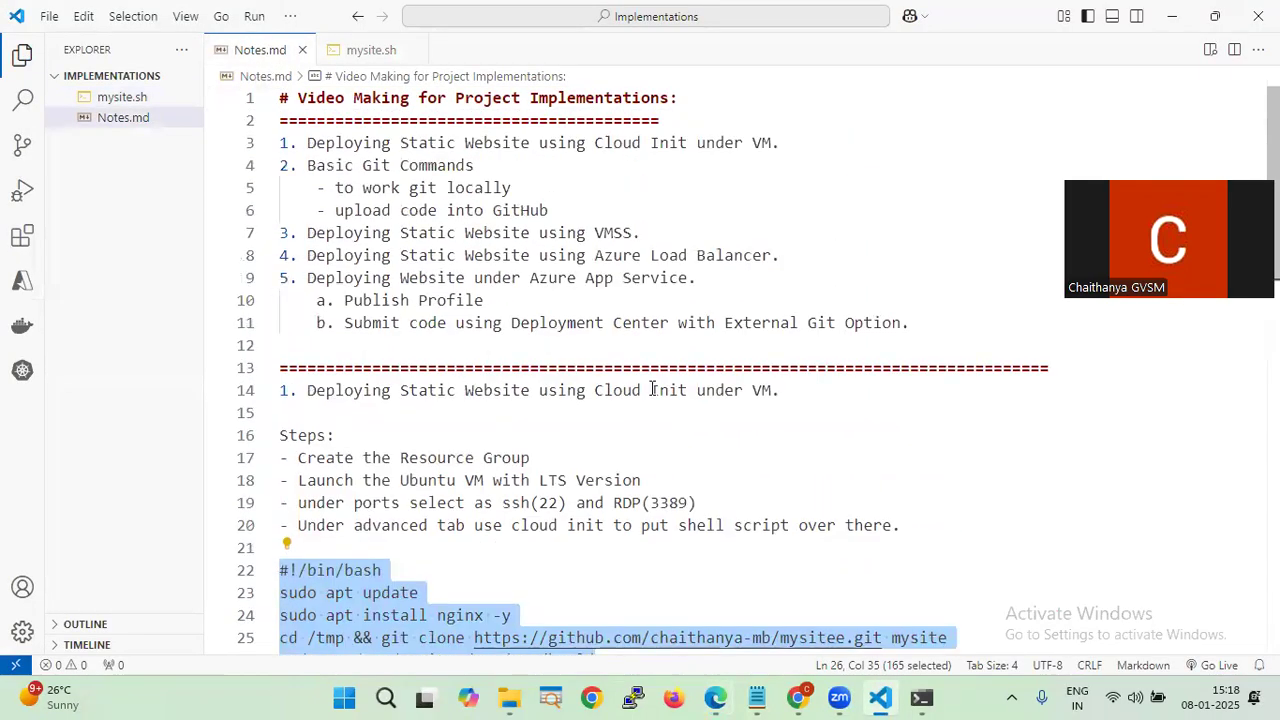
drag(790, 390, 280, 390)
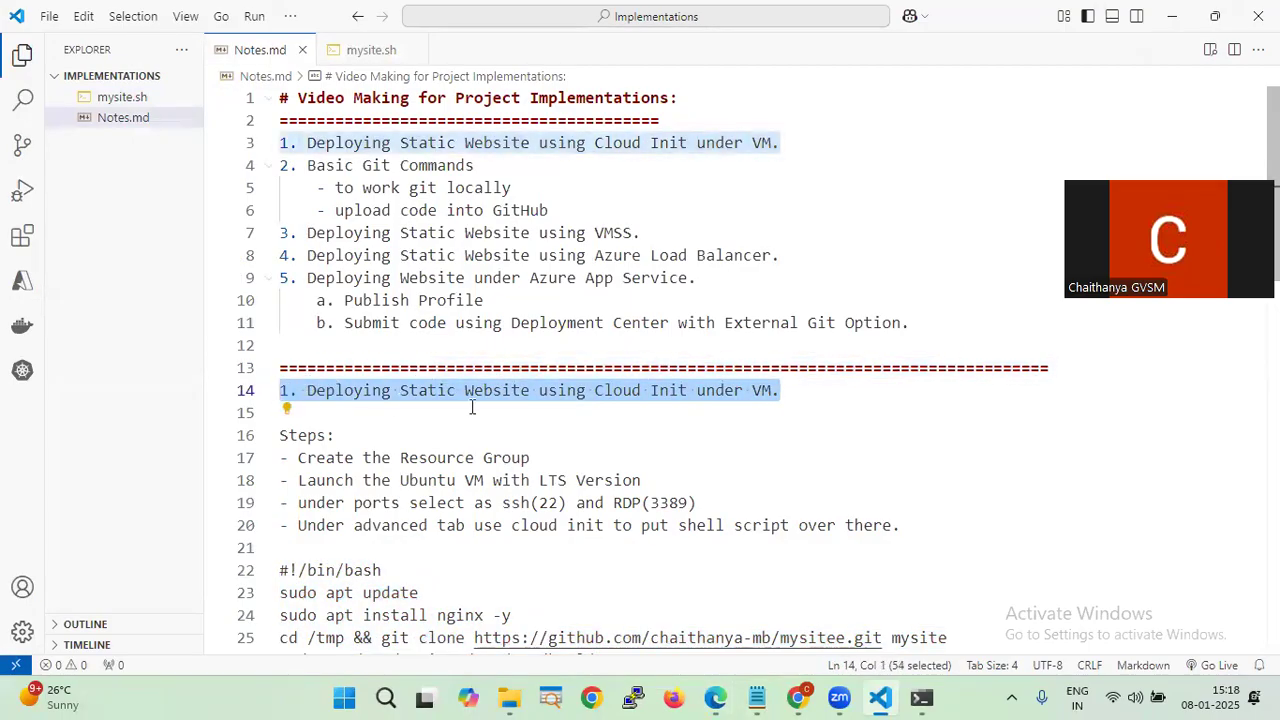
scroll(530, 414, down, 2)
scroll(530, 414, down, 3)
scroll(530, 414, up, 5)
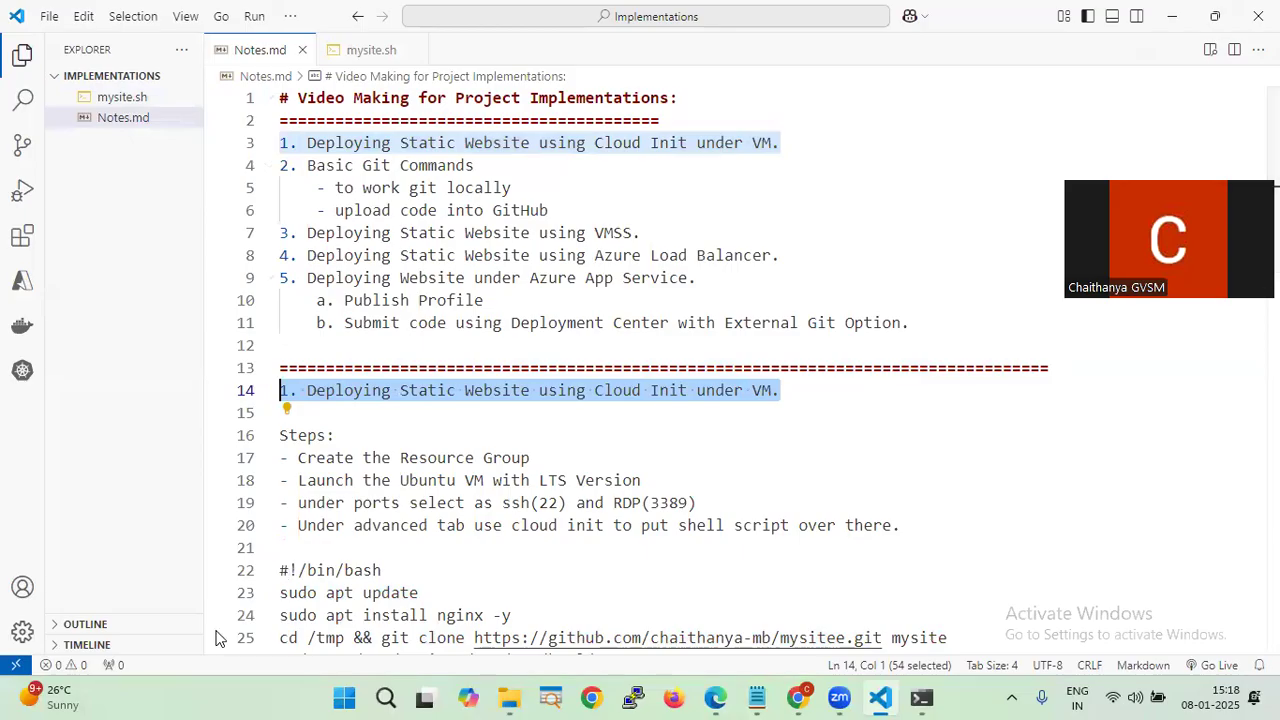
click(1016, 441)
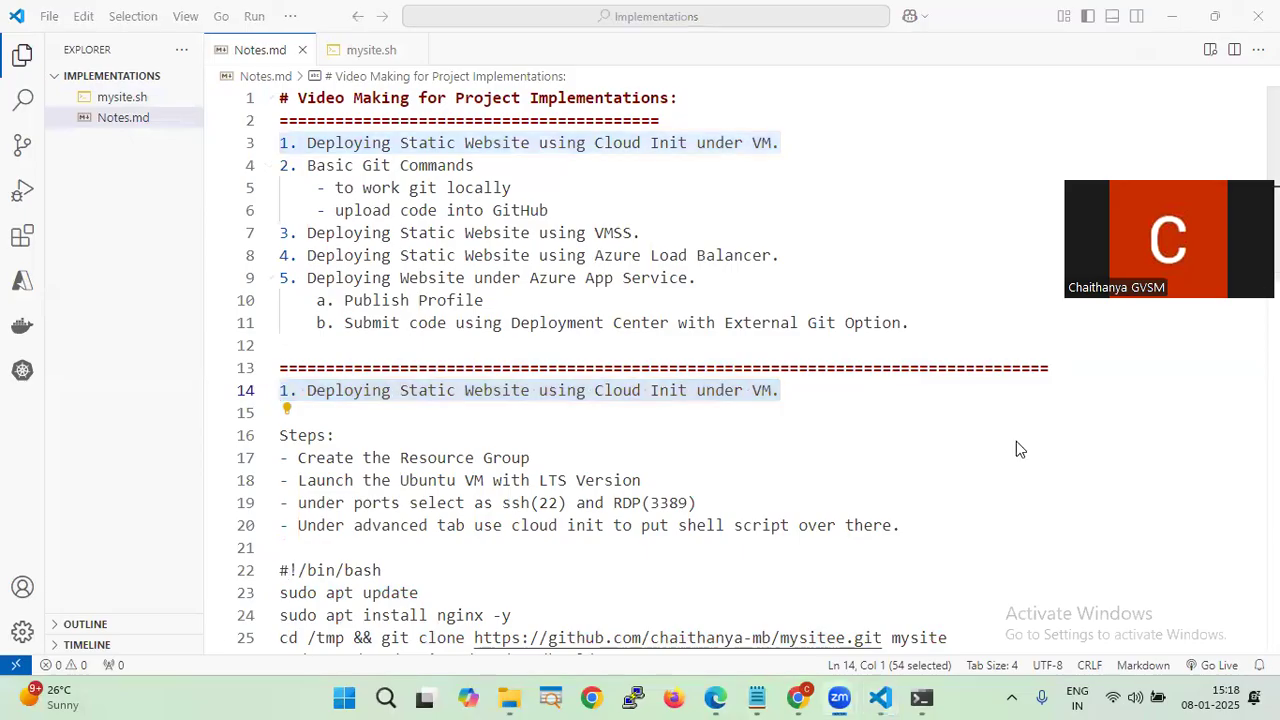